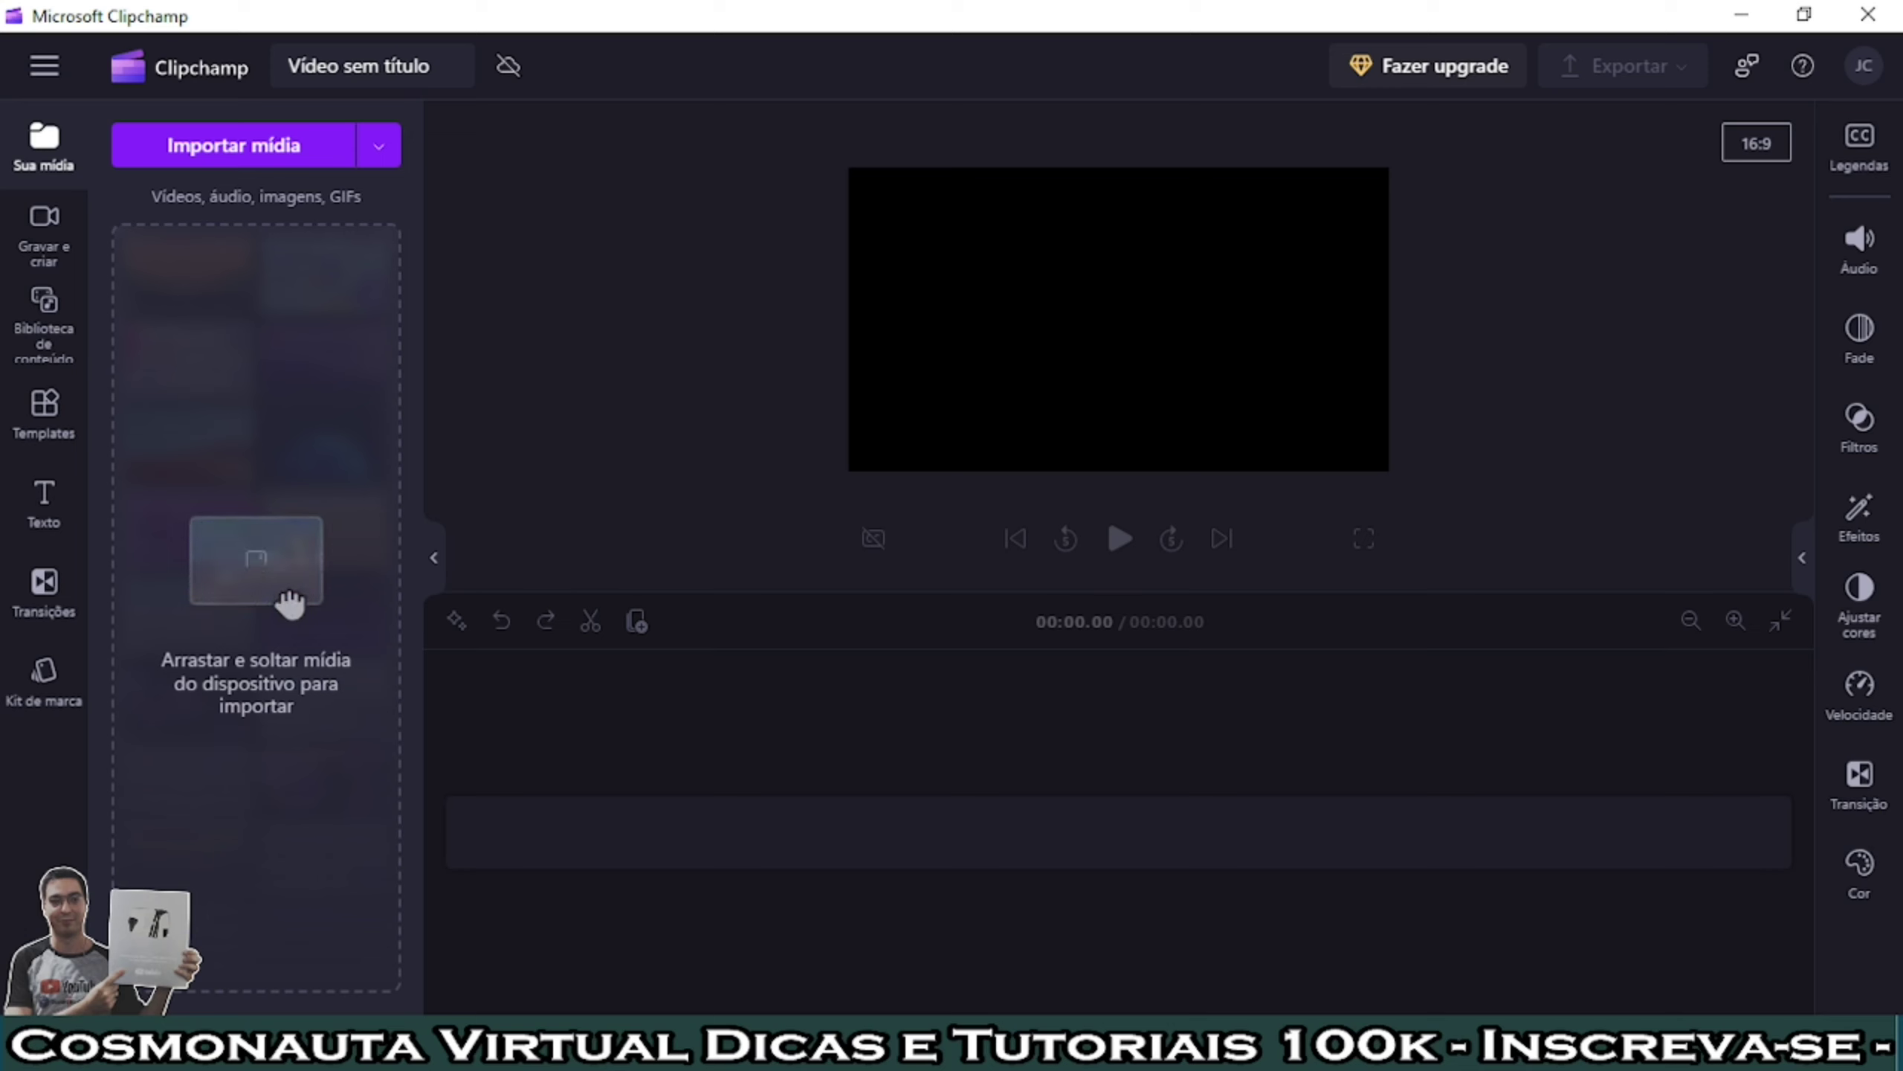
# Step: Import the video Campo De Papoula - 16453.mp4 from the Pixabay folder into the project's media
pyautogui.click(330, 1008)
pyautogui.scroll(-1, 217, 765)
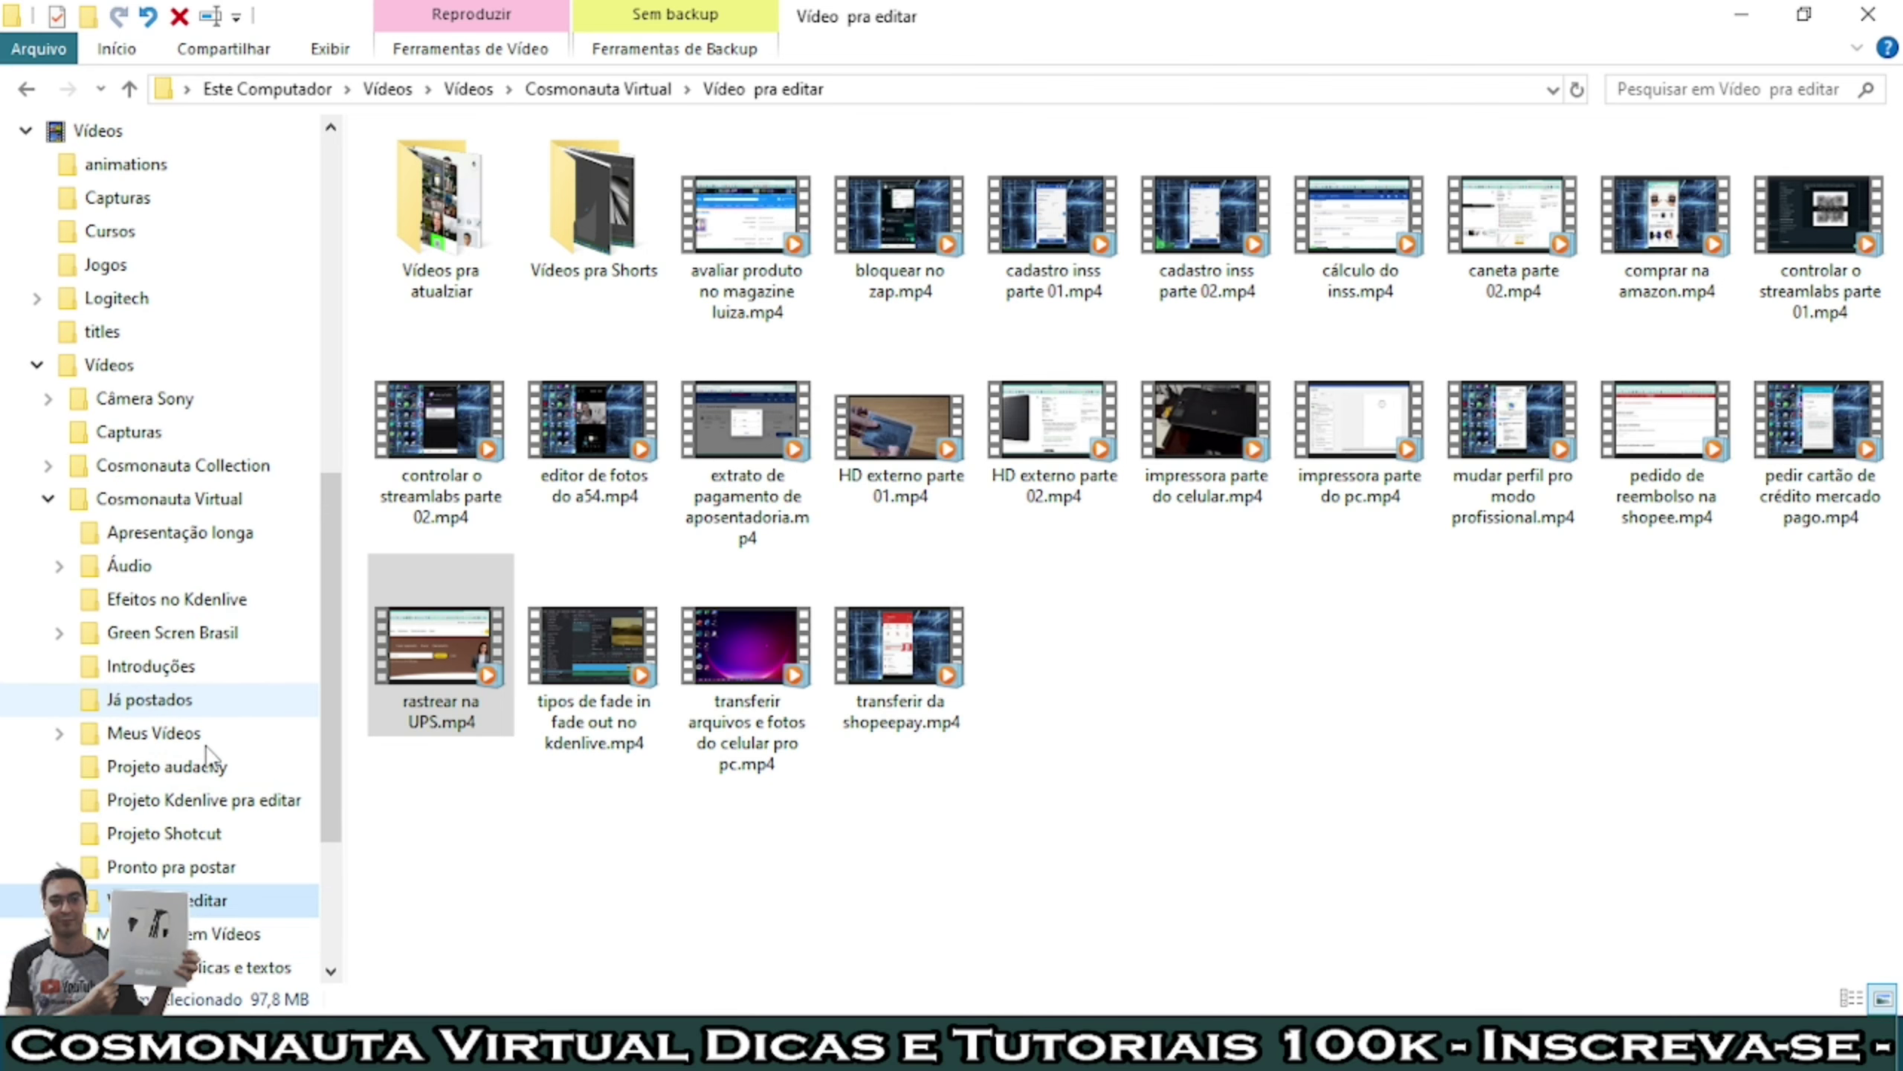
pyautogui.scroll(-2, 213, 757)
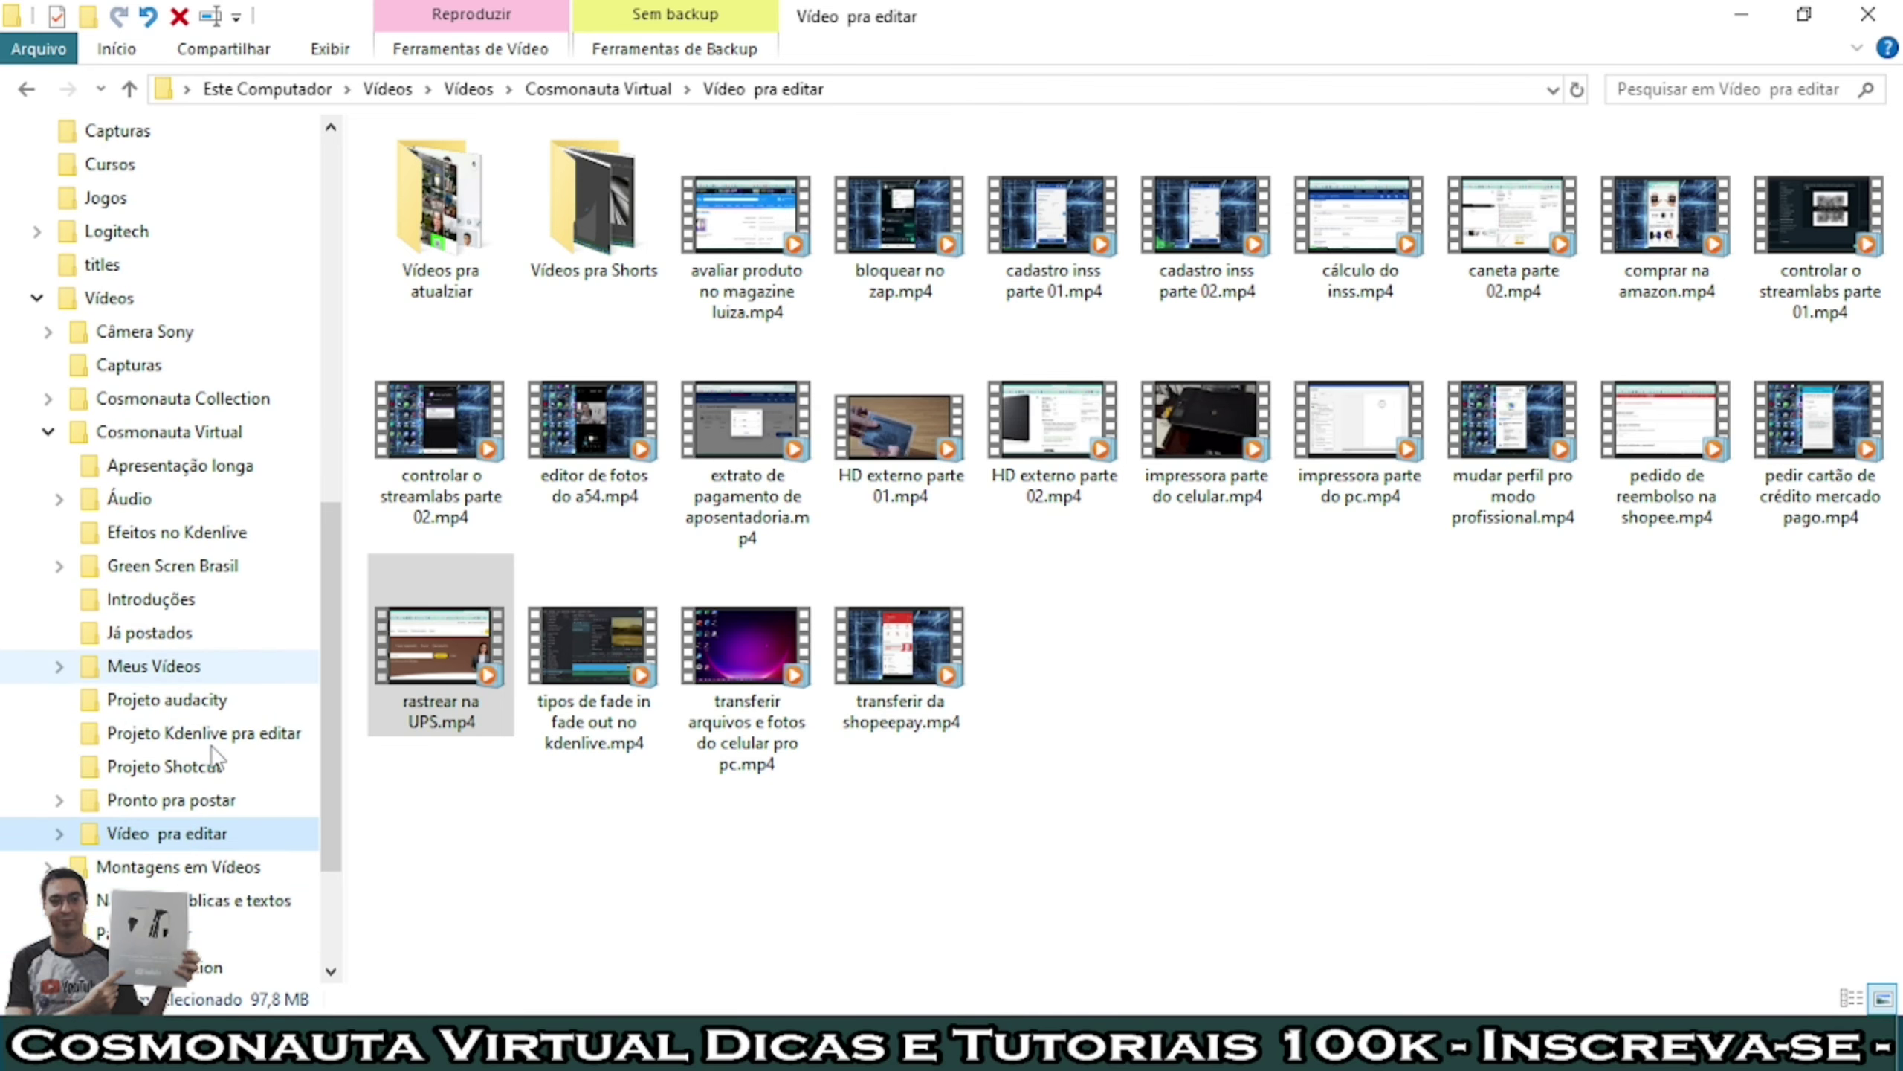
pyautogui.click(150, 899)
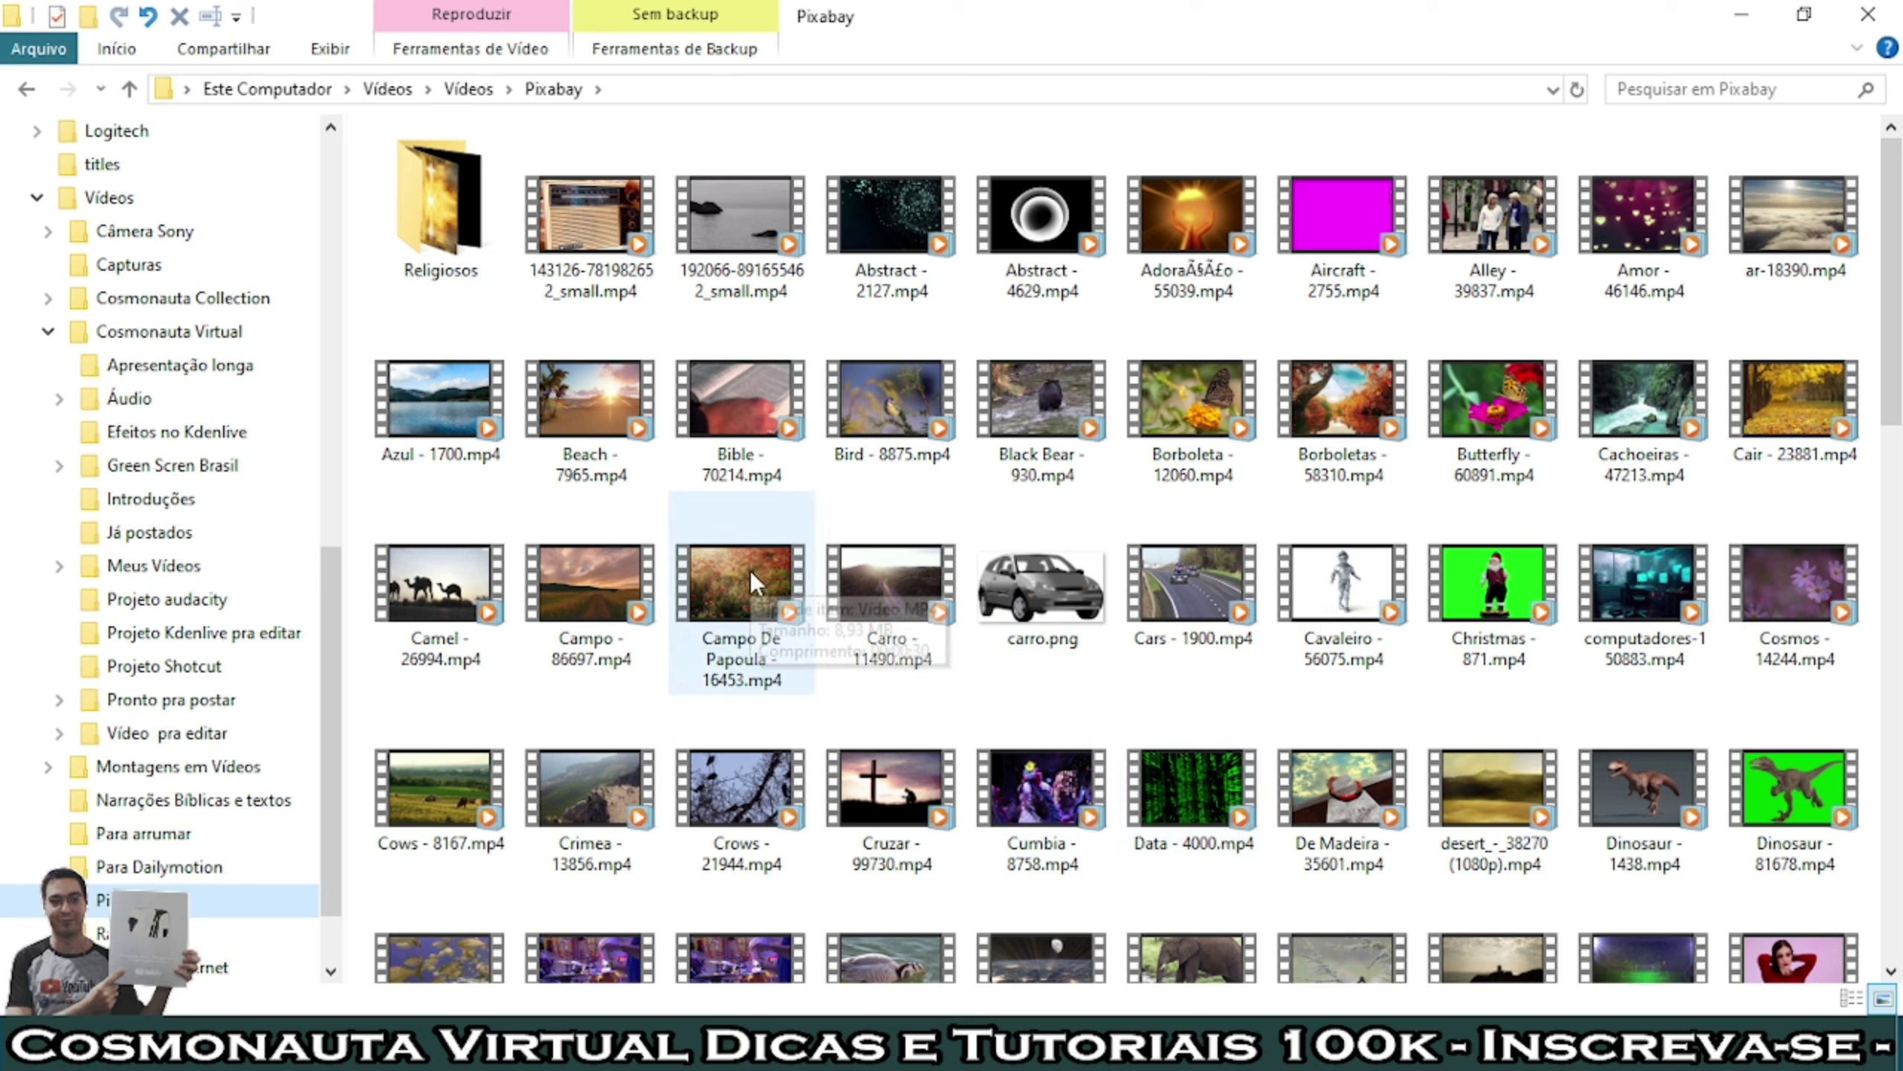
pyautogui.moveTo(749, 571); pyautogui.dragTo(330, 495)
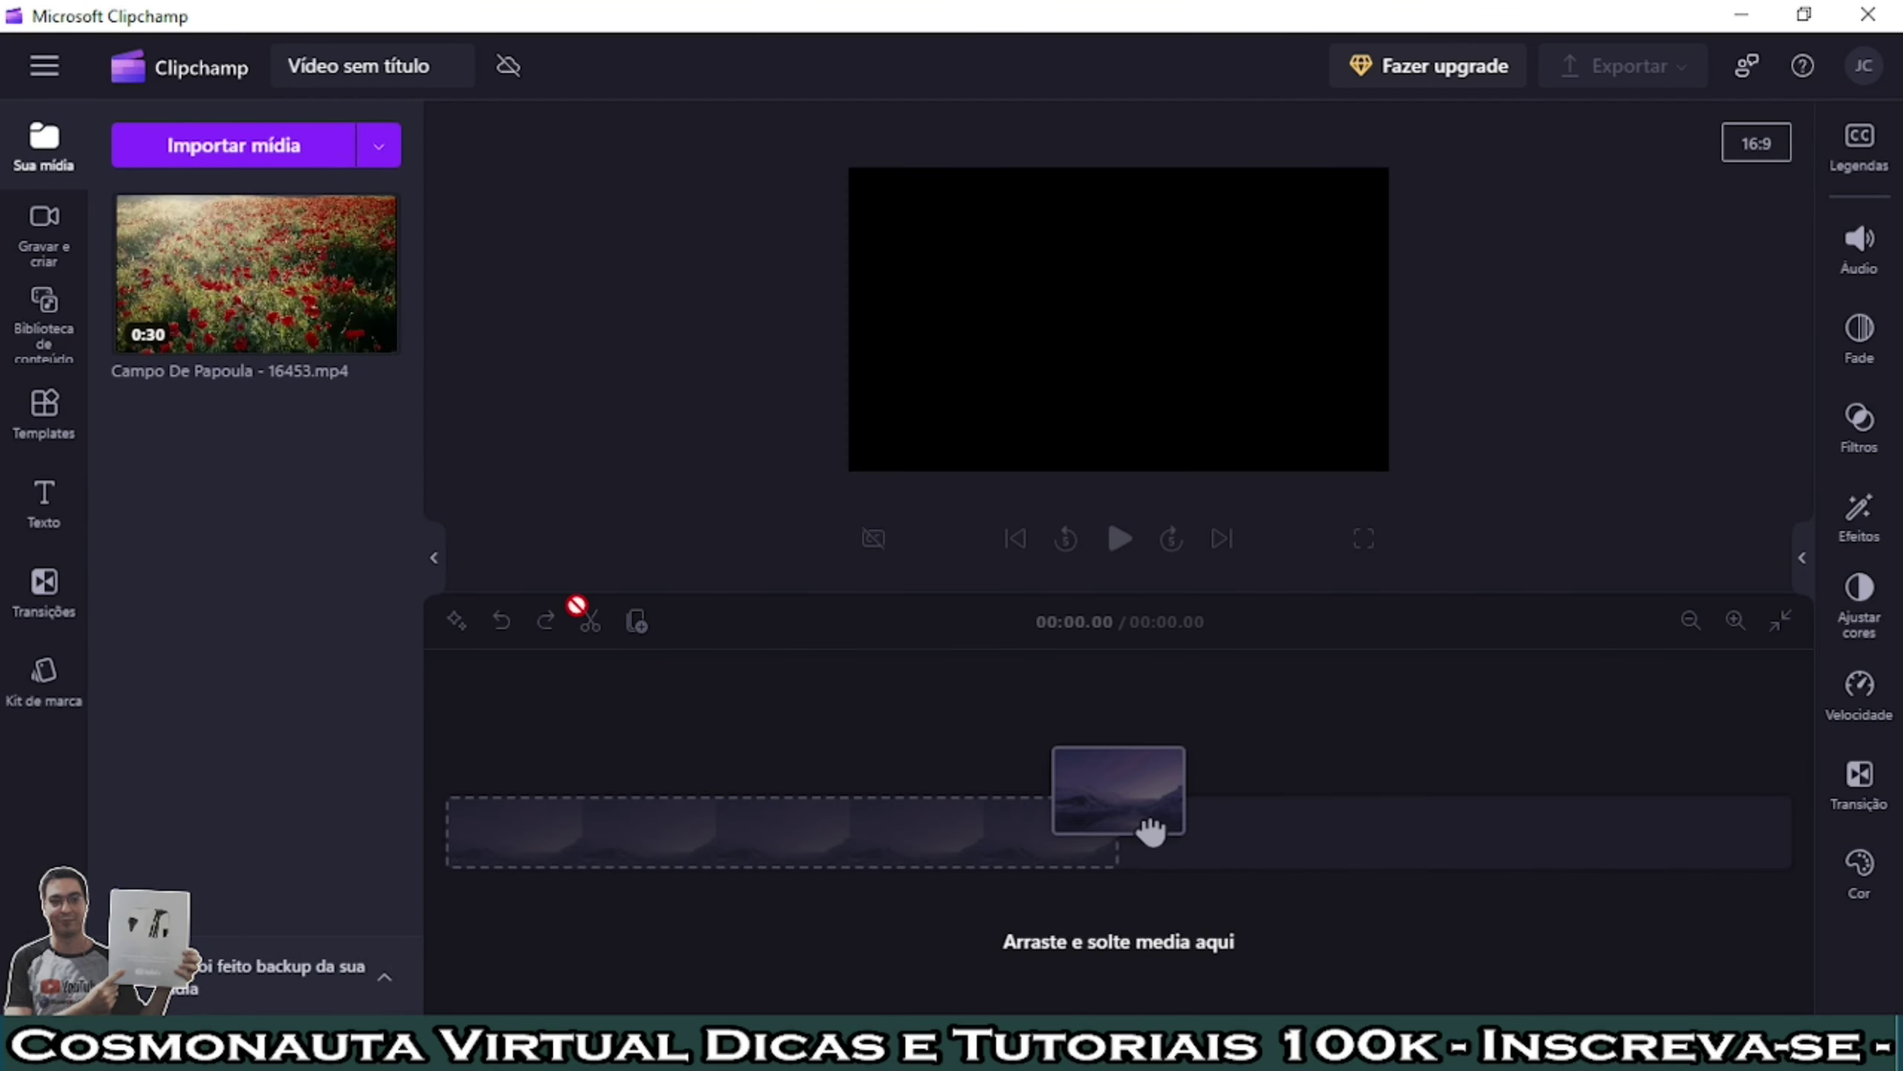
# Step: Add the poppy field video to the timeline, preview it briefly and place the playhead at about 00:09.25
pyautogui.moveTo(389, 353)
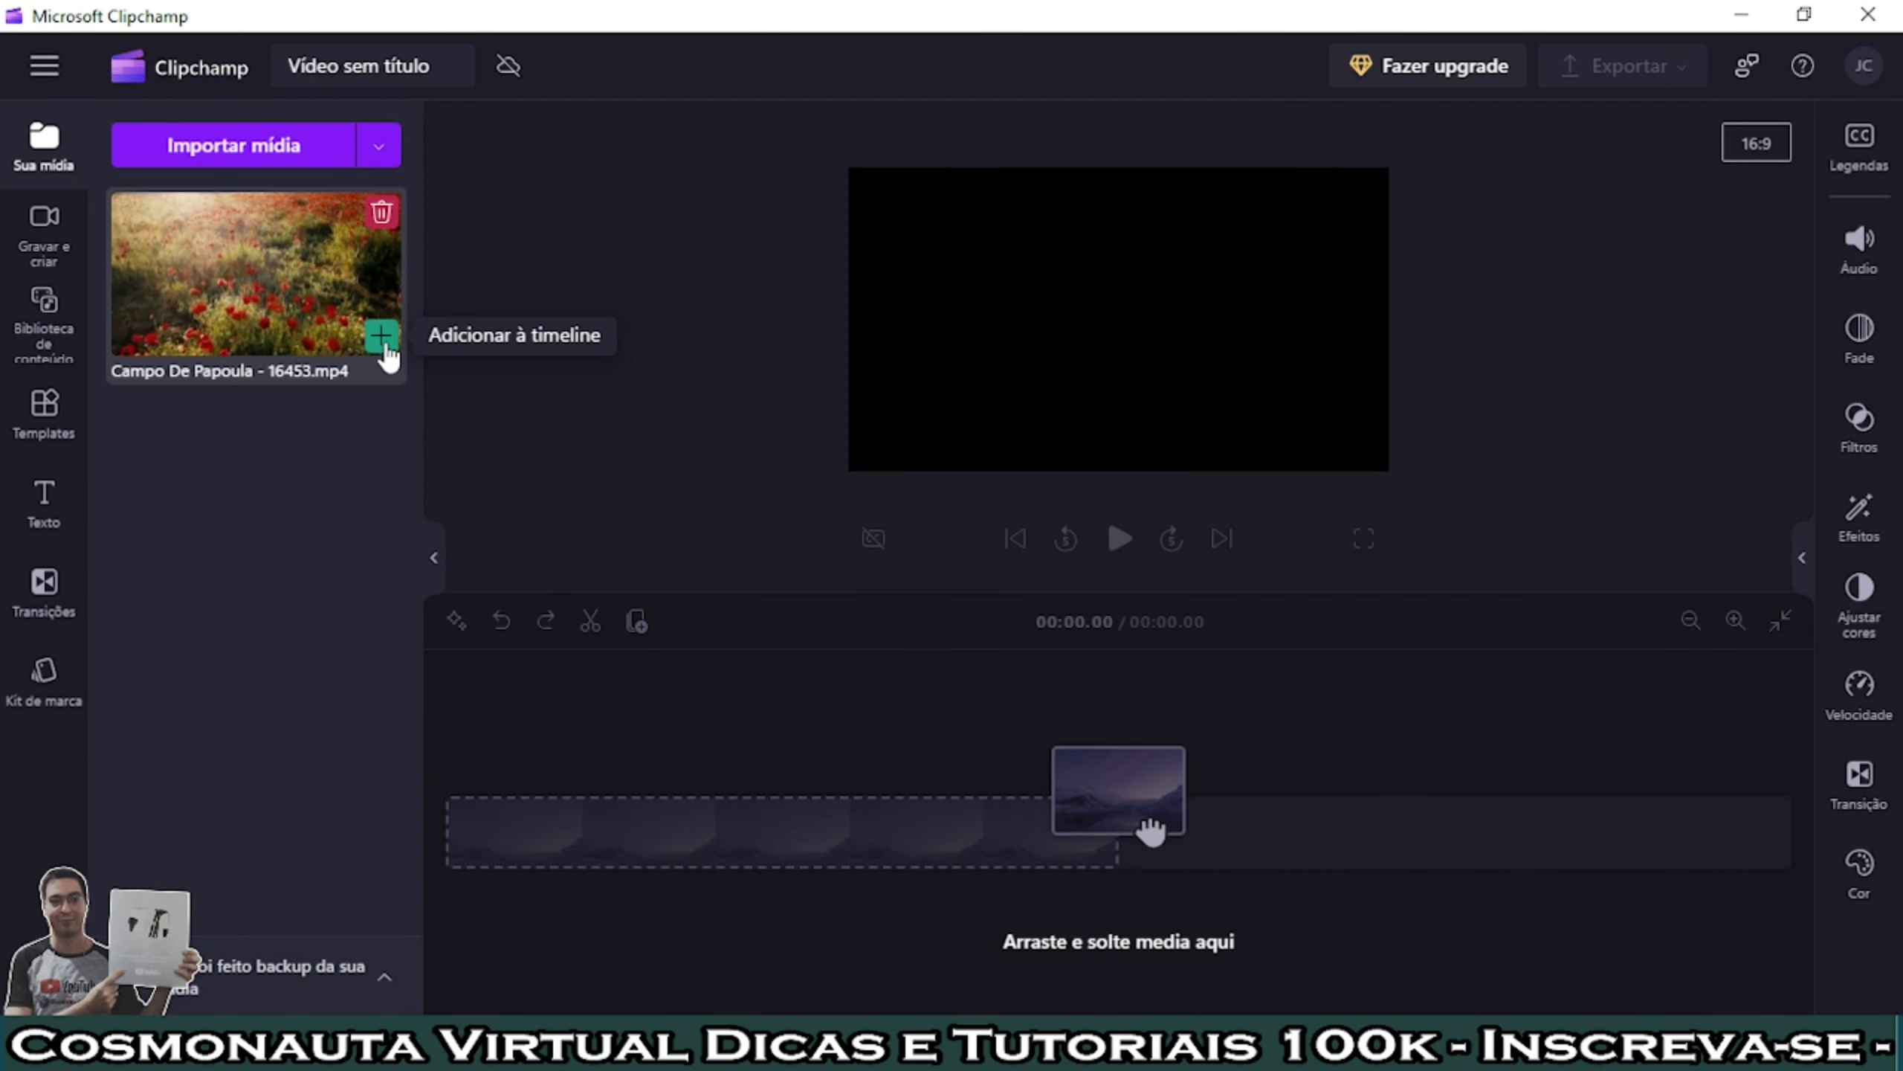
pyautogui.click(384, 341)
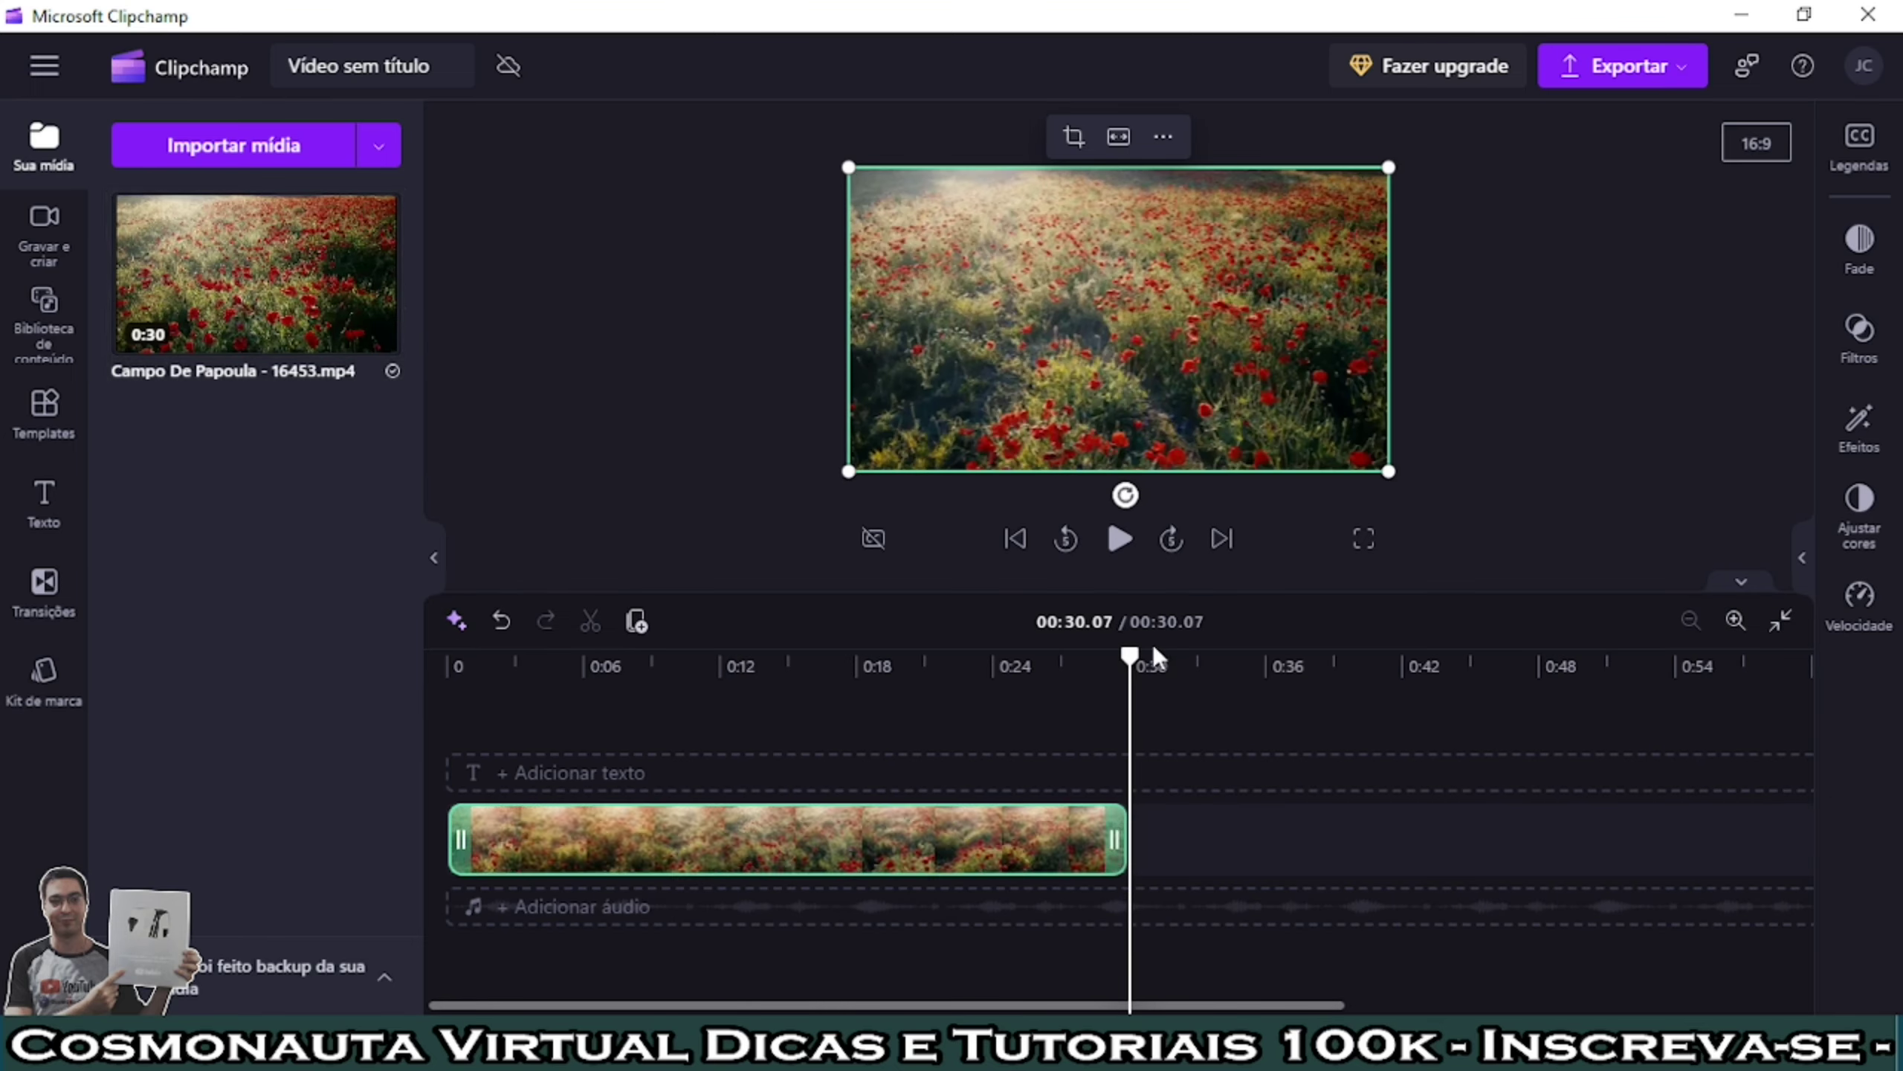
pyautogui.moveTo(1129, 657); pyautogui.dragTo(731, 659)
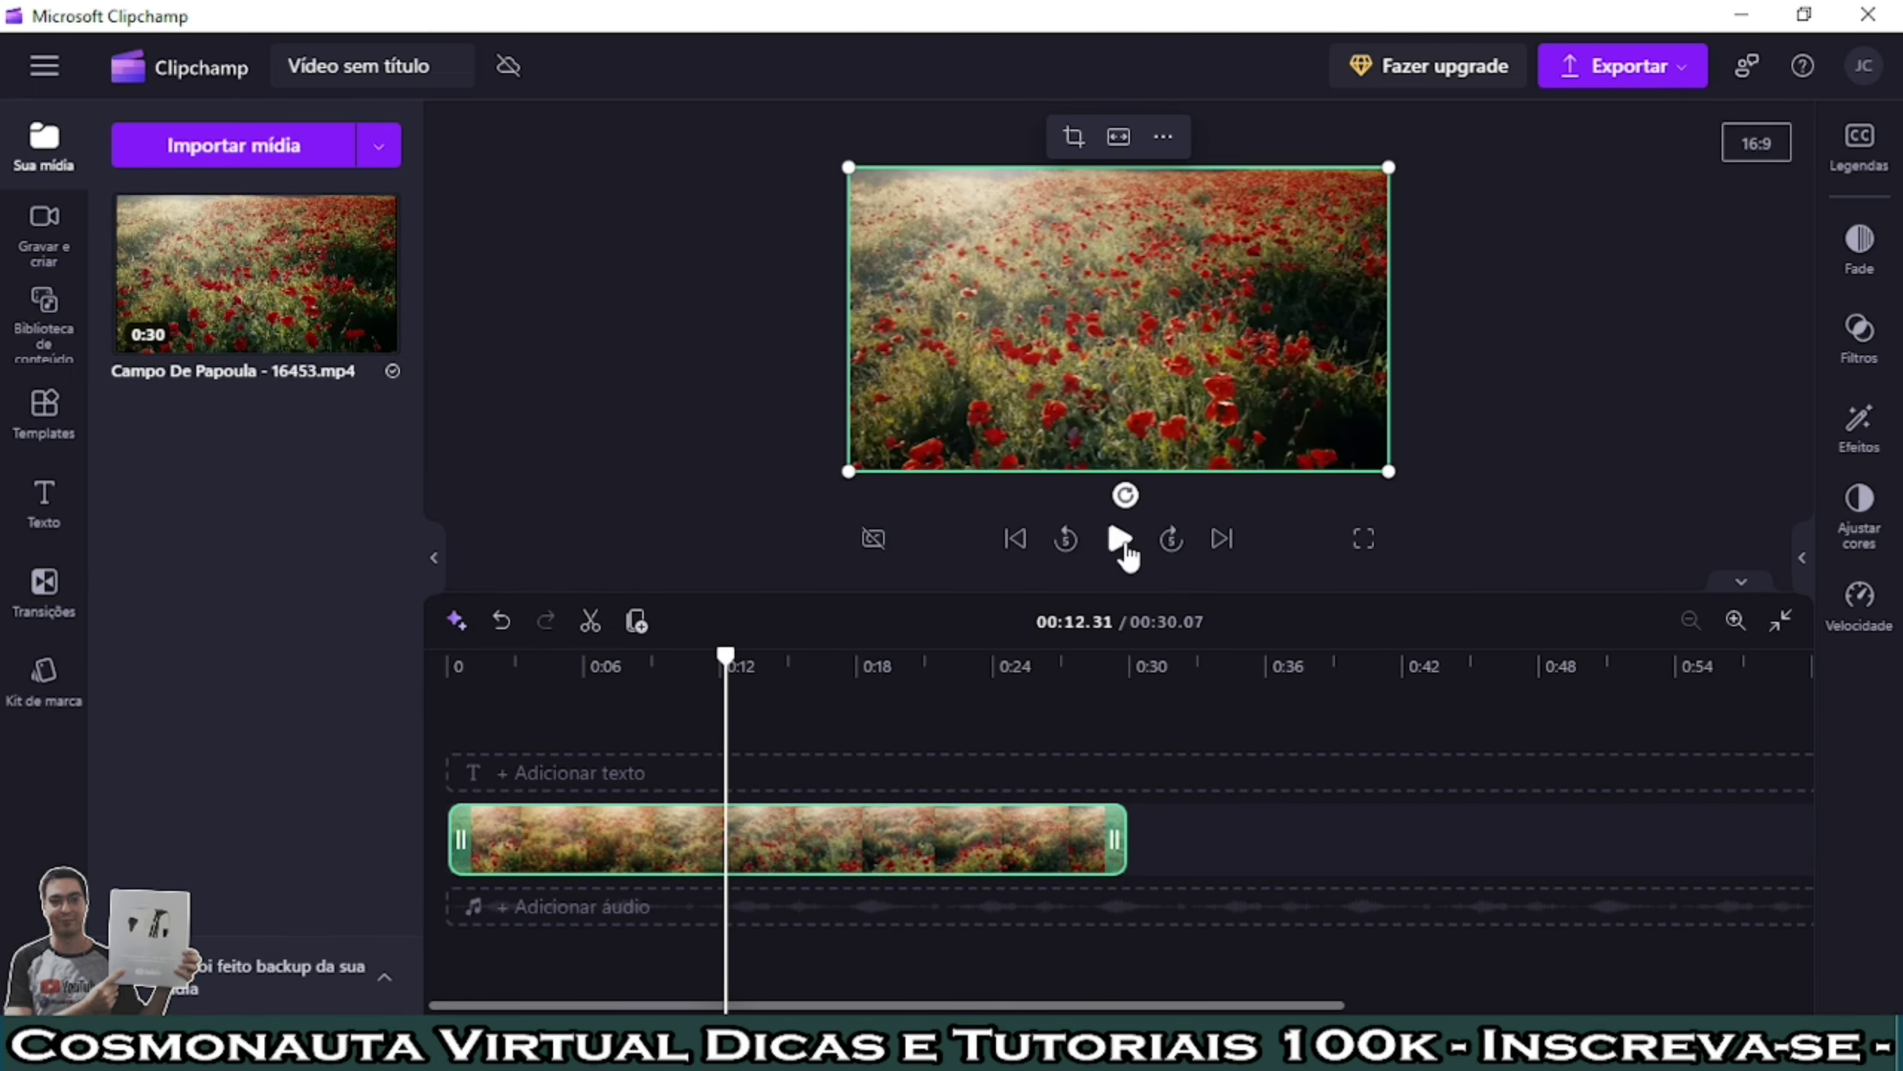
pyautogui.click(1120, 538)
pyautogui.click(1120, 539)
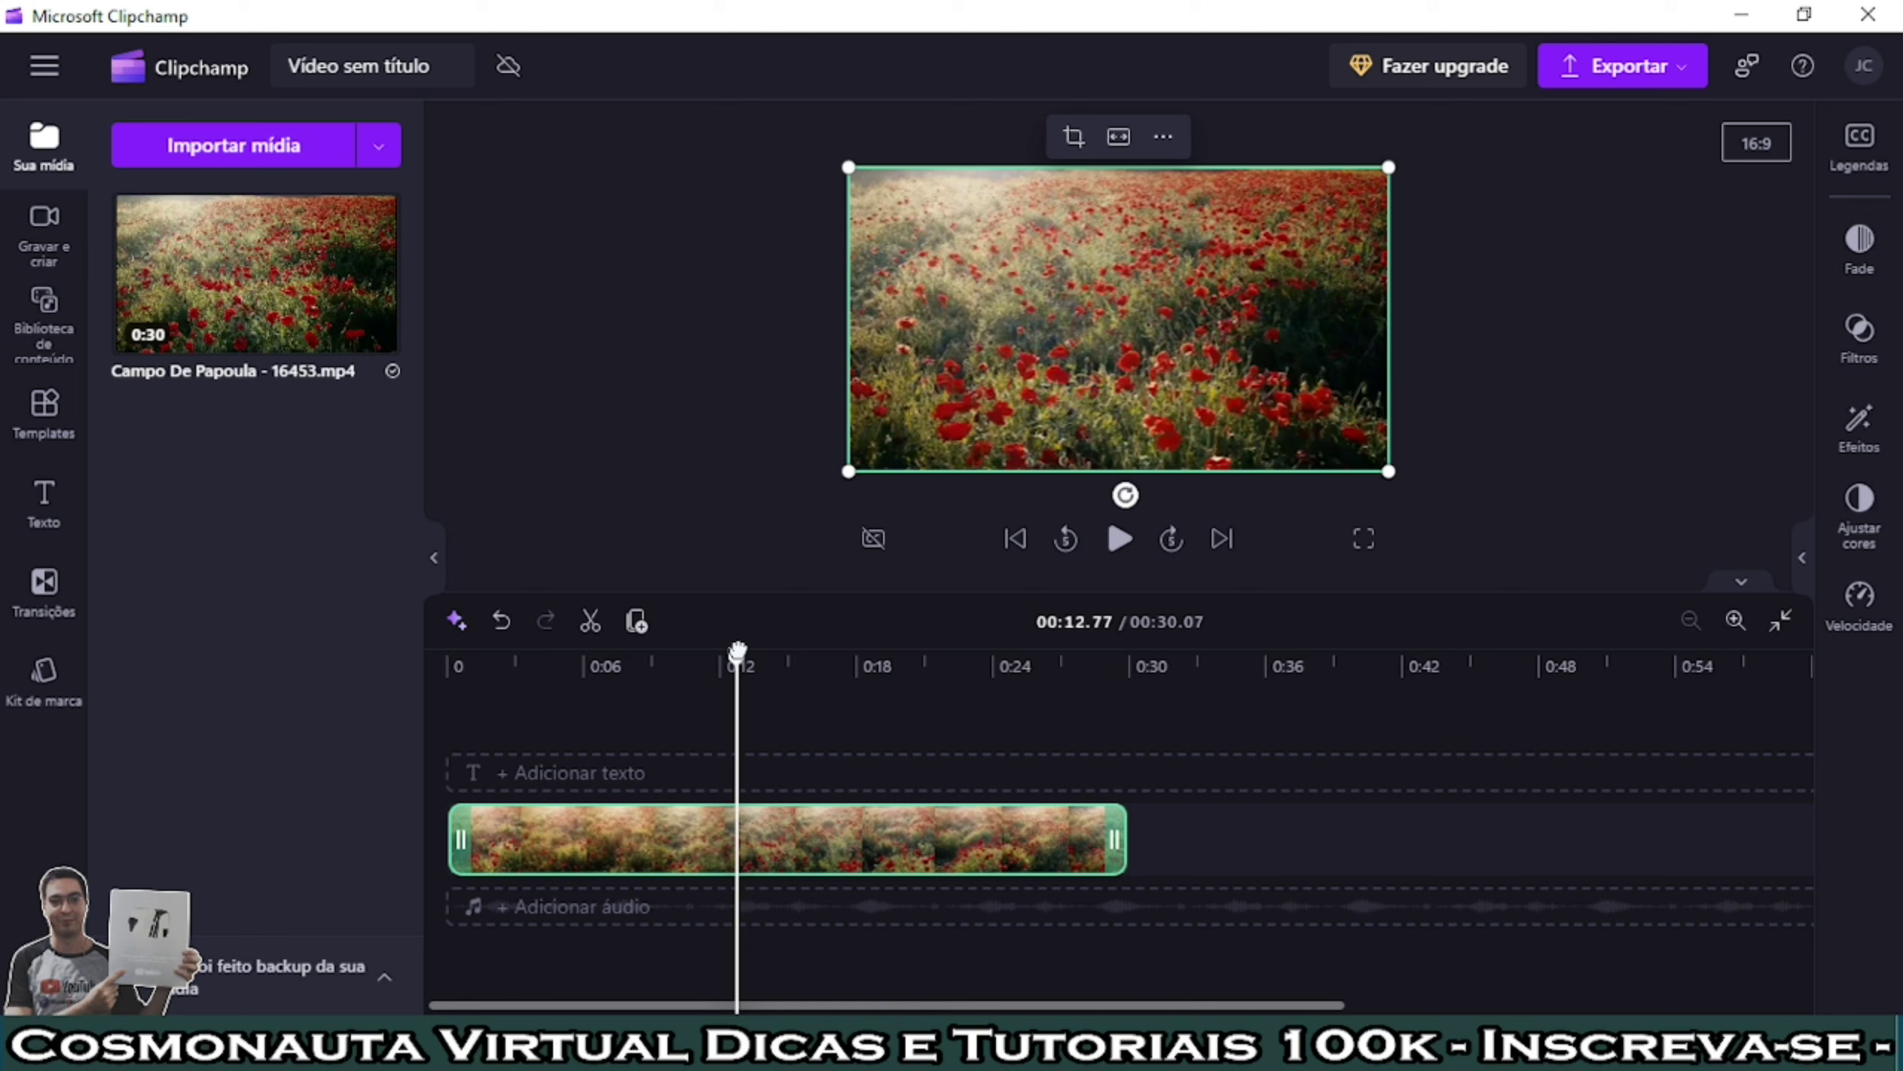
pyautogui.moveTo(738, 651); pyautogui.dragTo(656, 653)
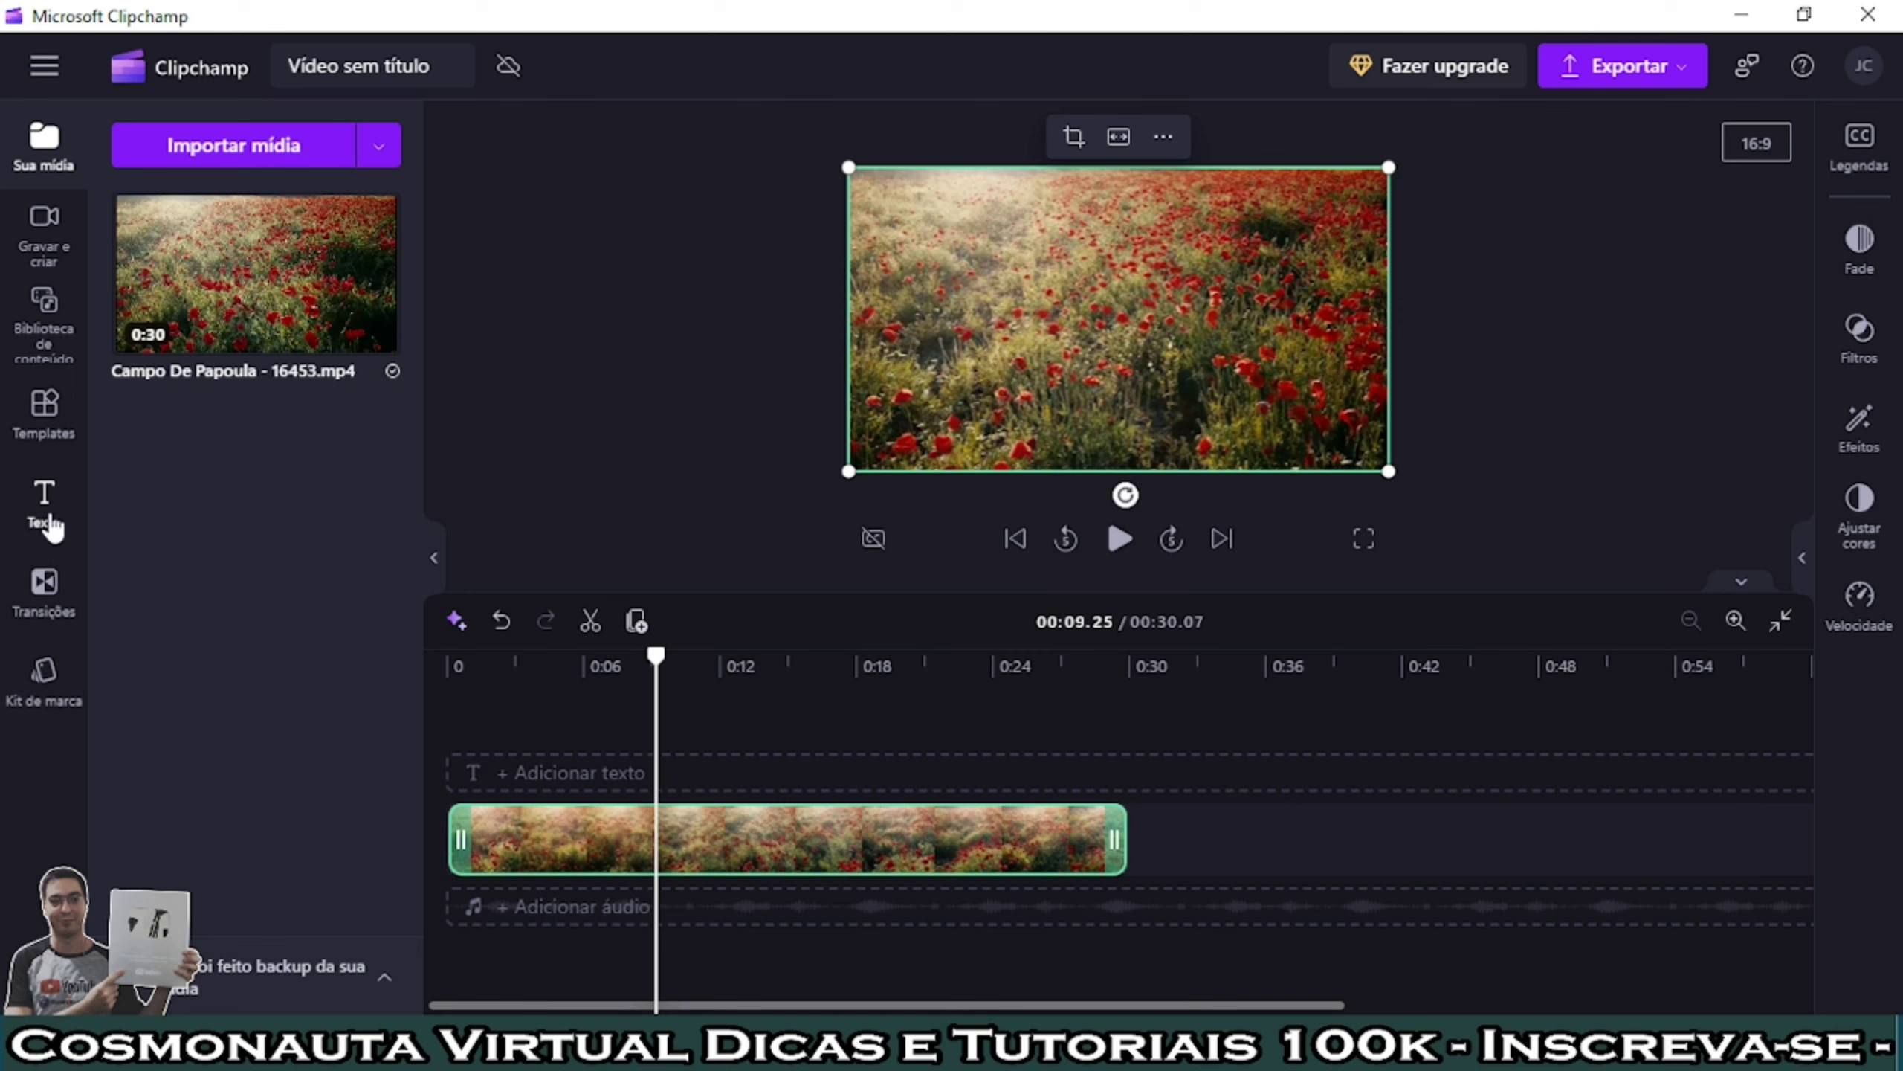
# Step: Look through the text styles and add the plain, unformatted text to the timeline at the playhead
pyautogui.click(47, 518)
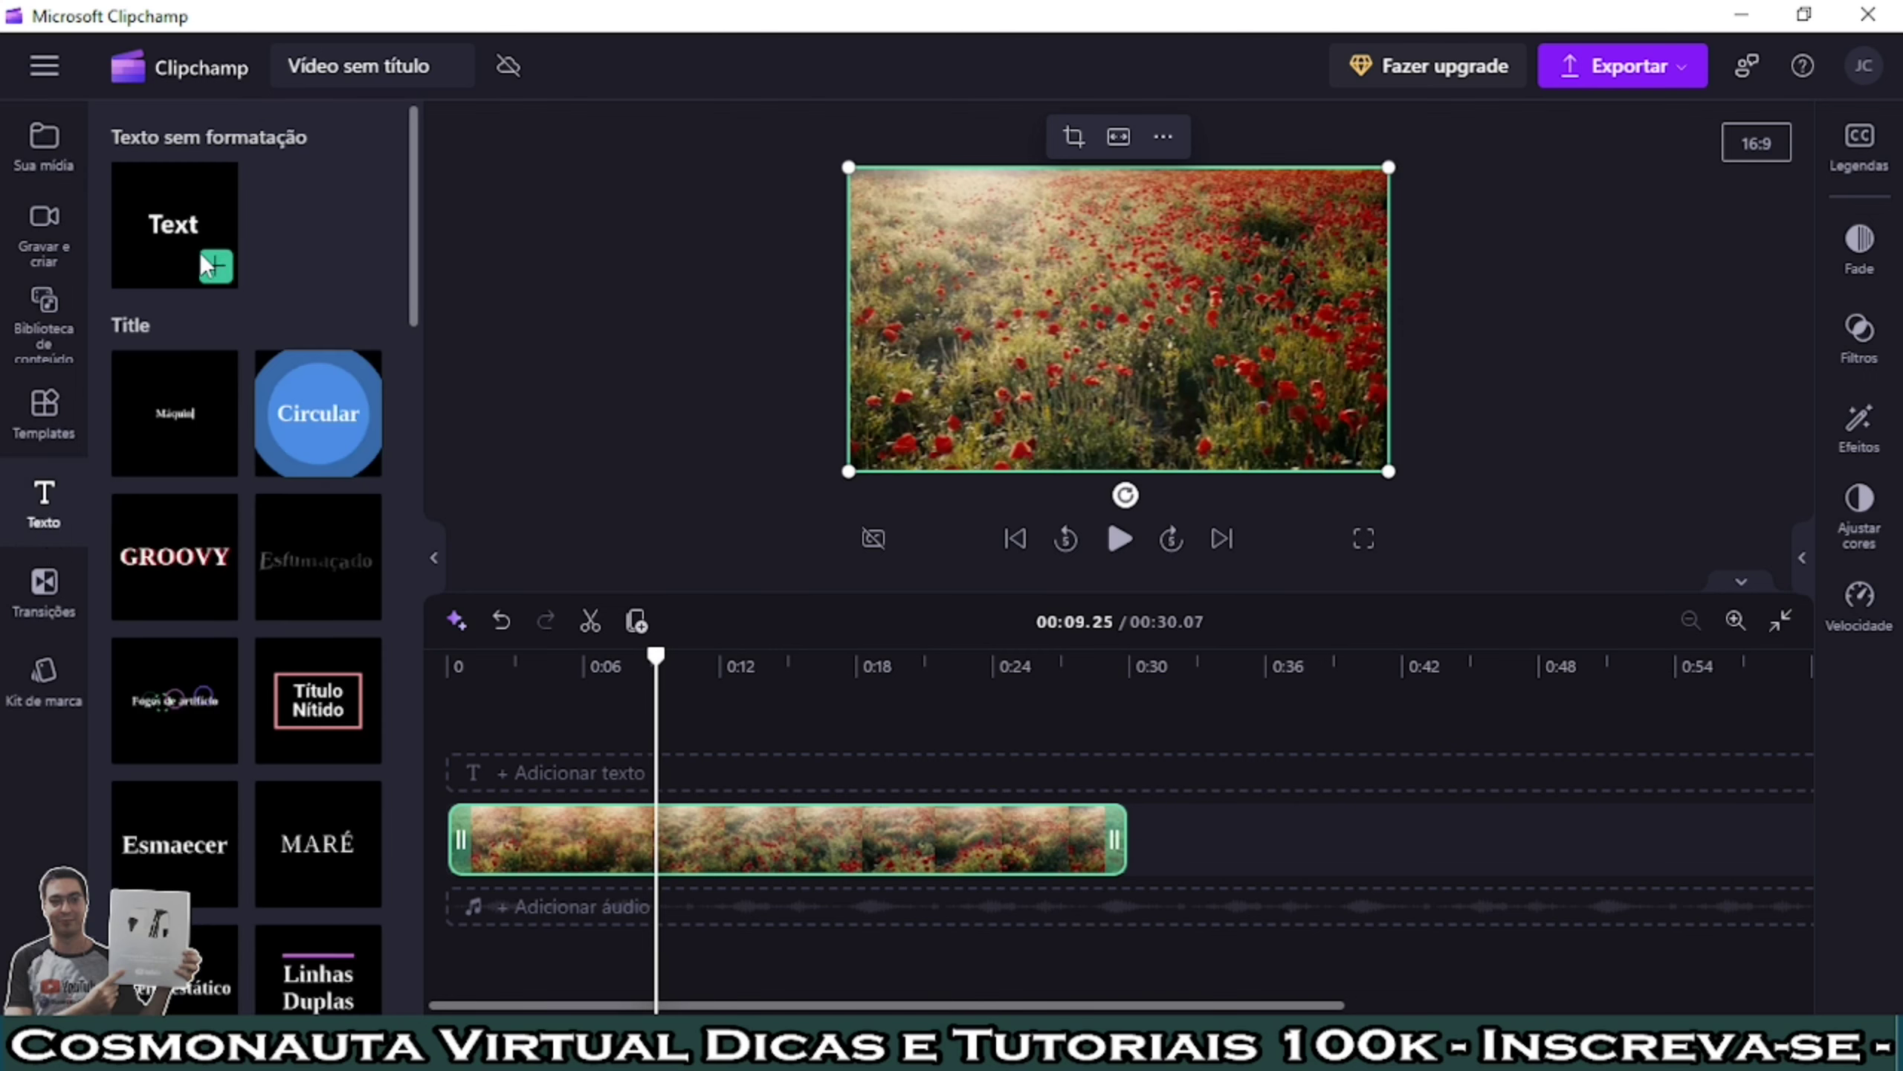
pyautogui.moveTo(313, 468)
pyautogui.scroll(-4, 313, 469)
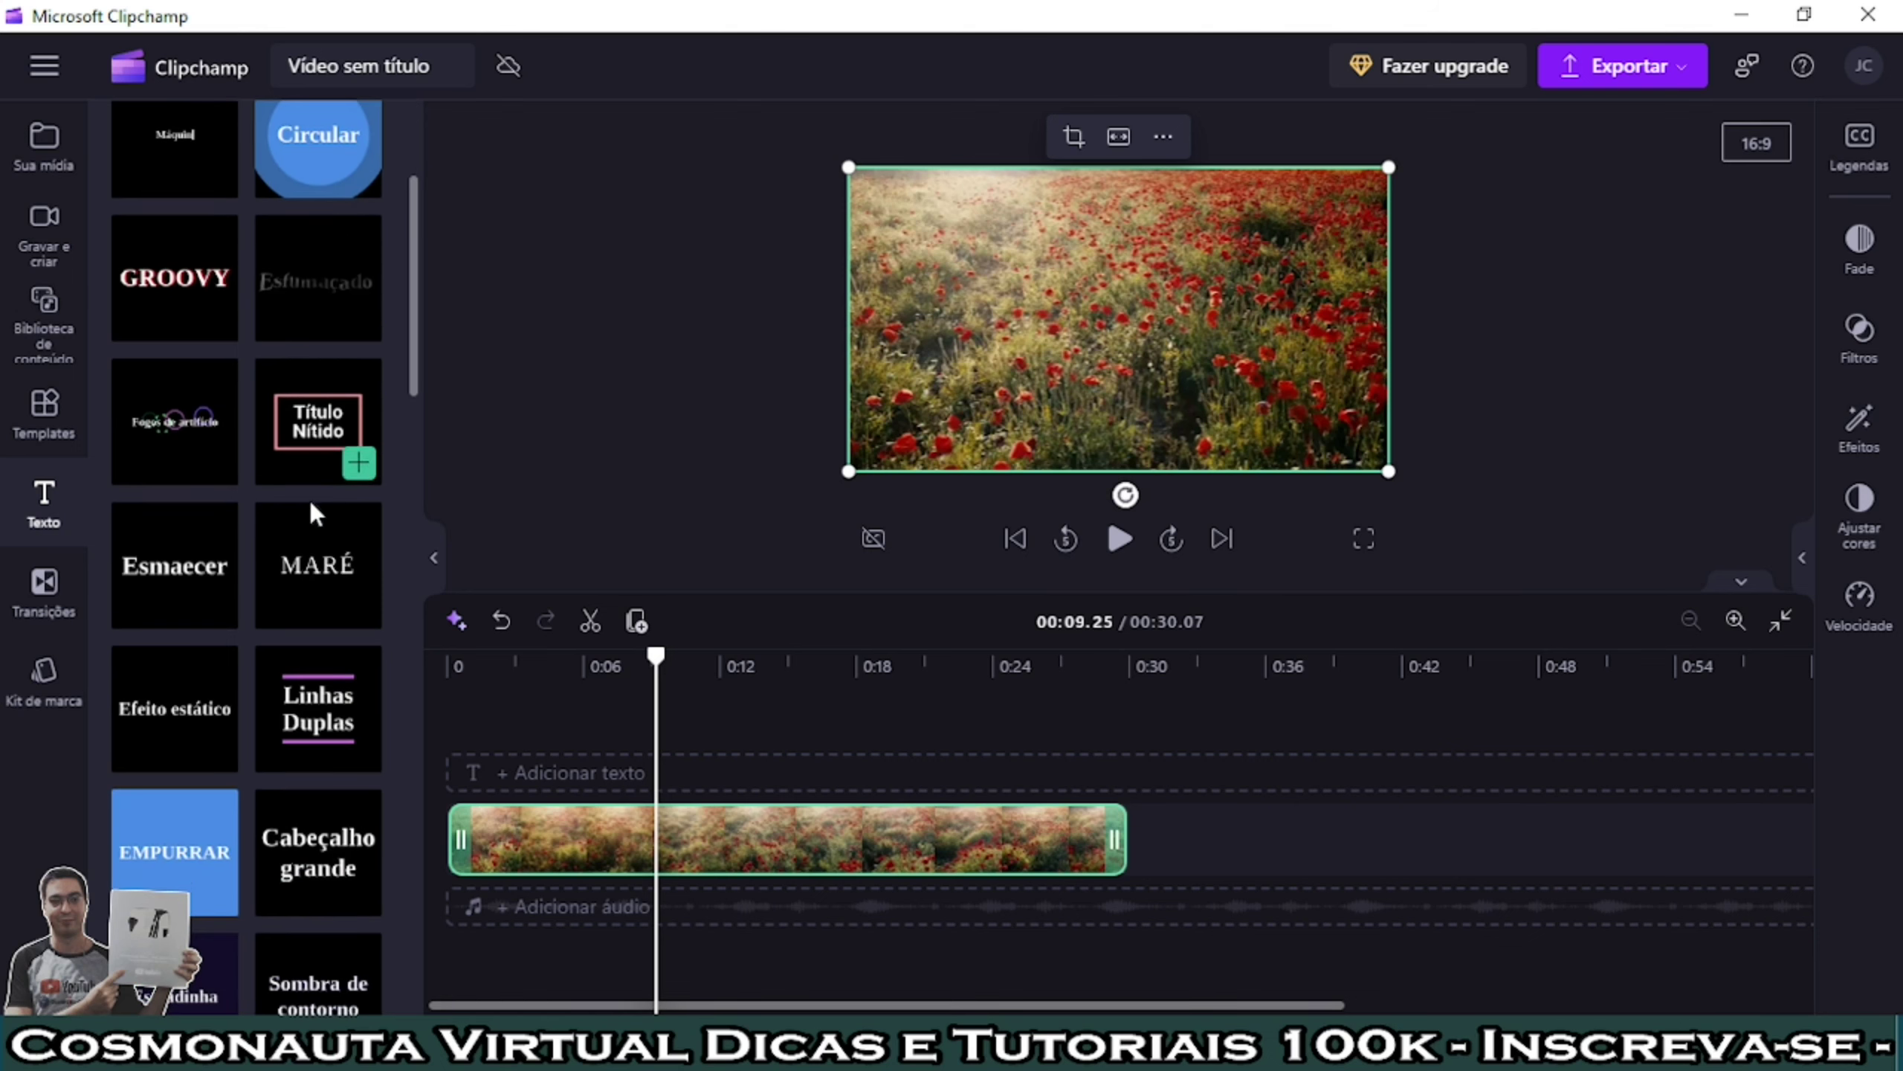
pyautogui.scroll(-5, 301, 531)
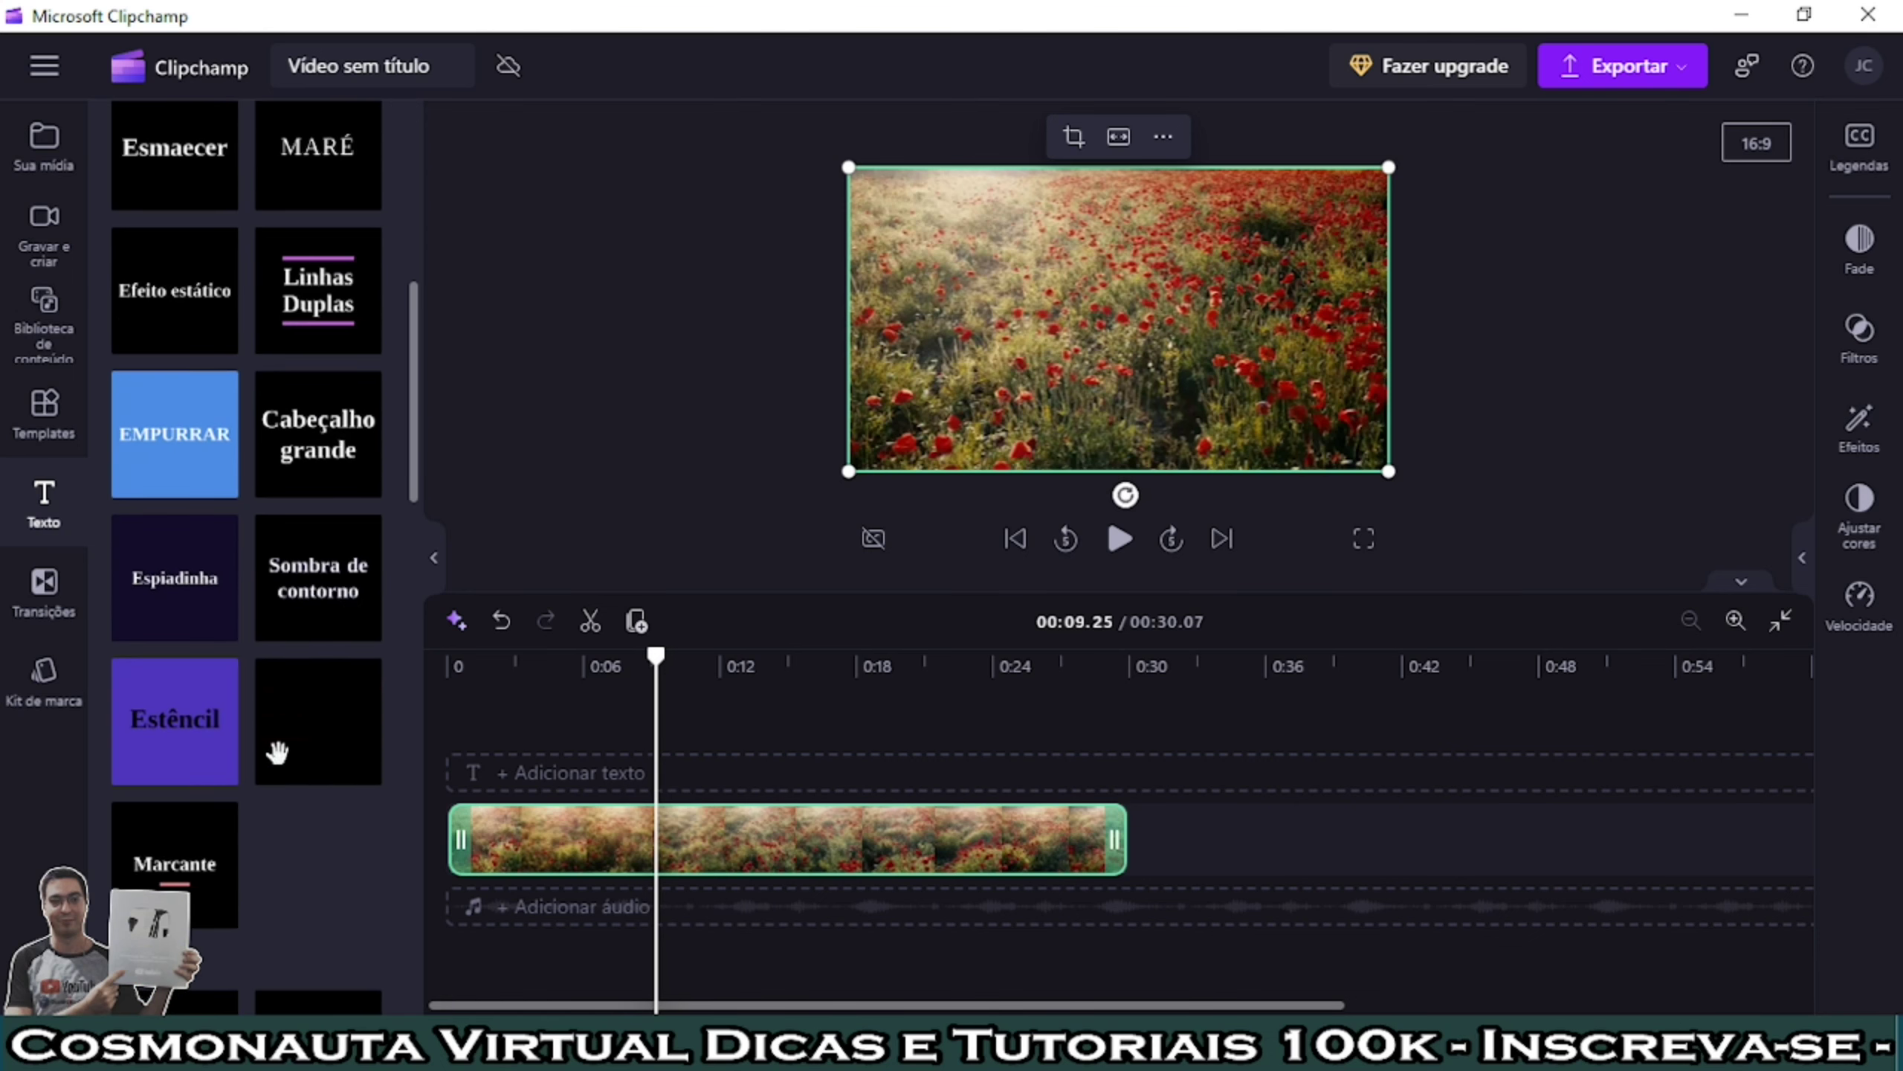
pyautogui.scroll(10, 247, 525)
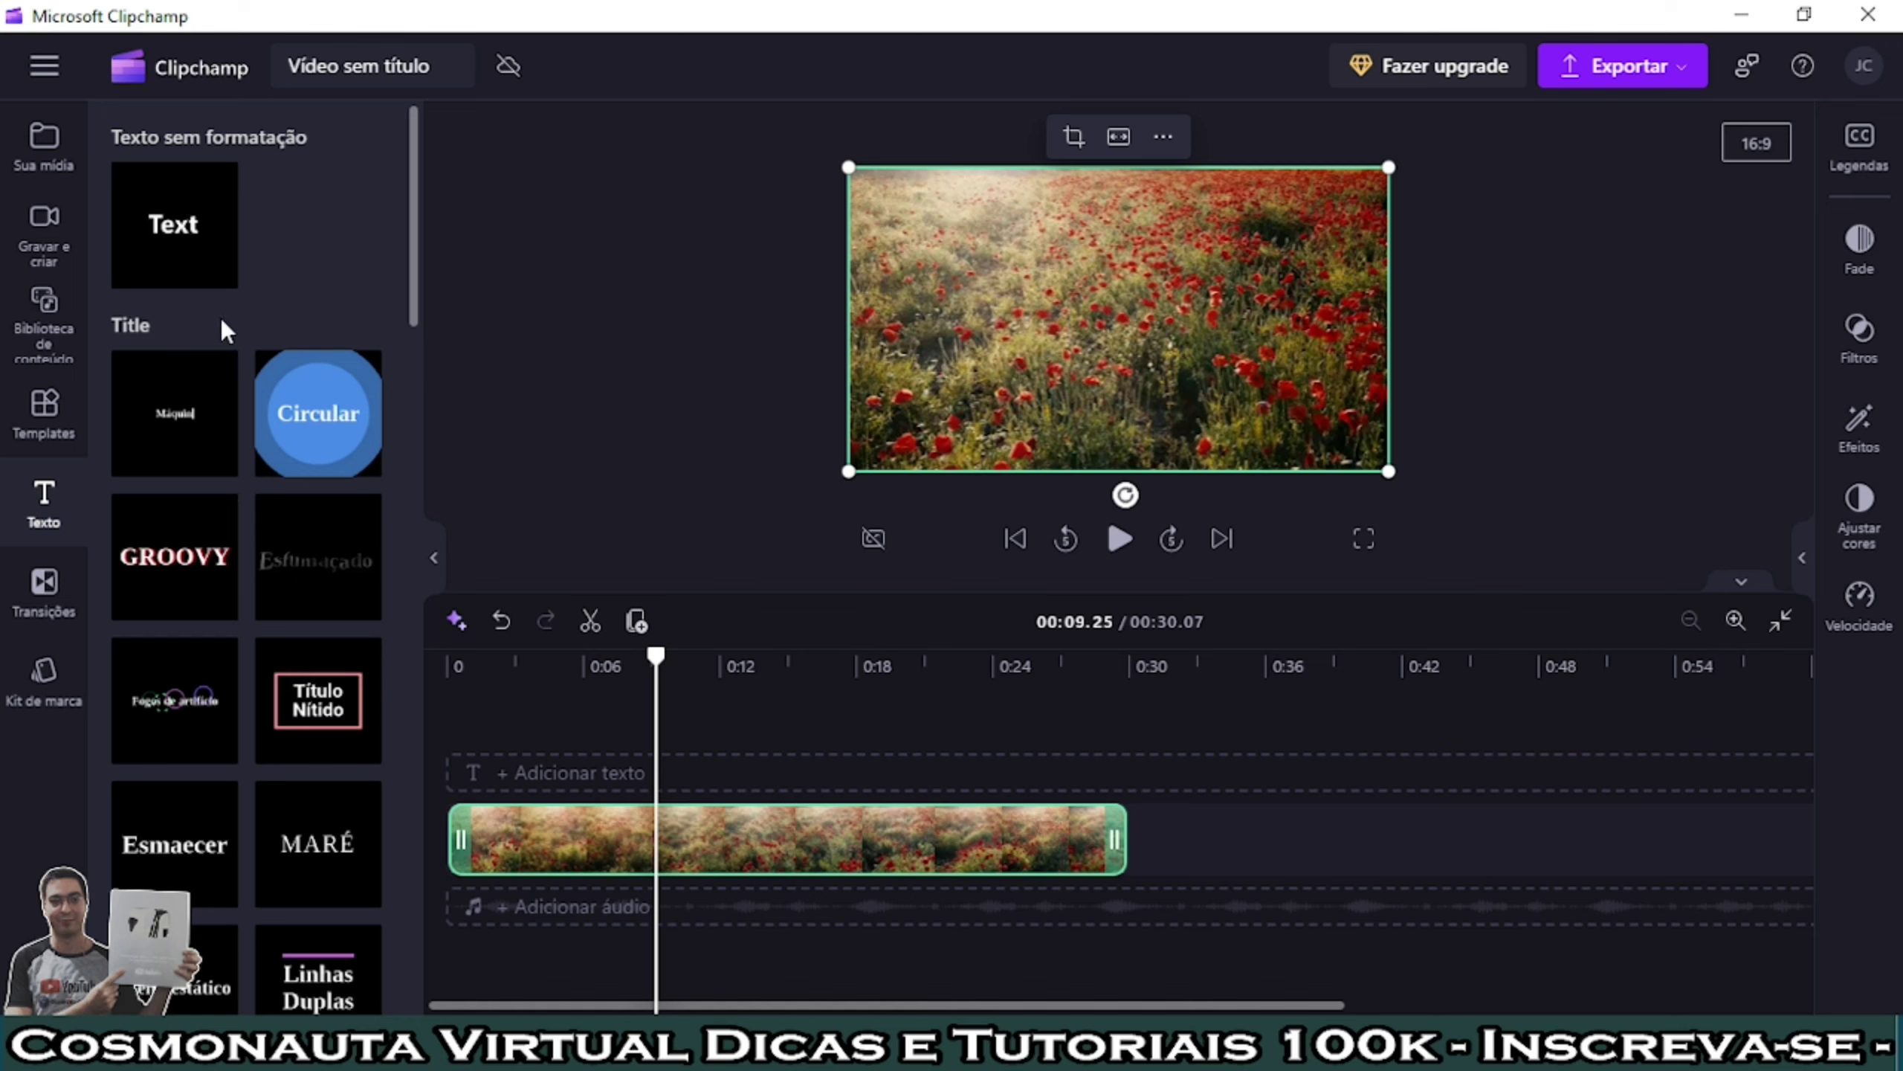
pyautogui.moveTo(225, 279)
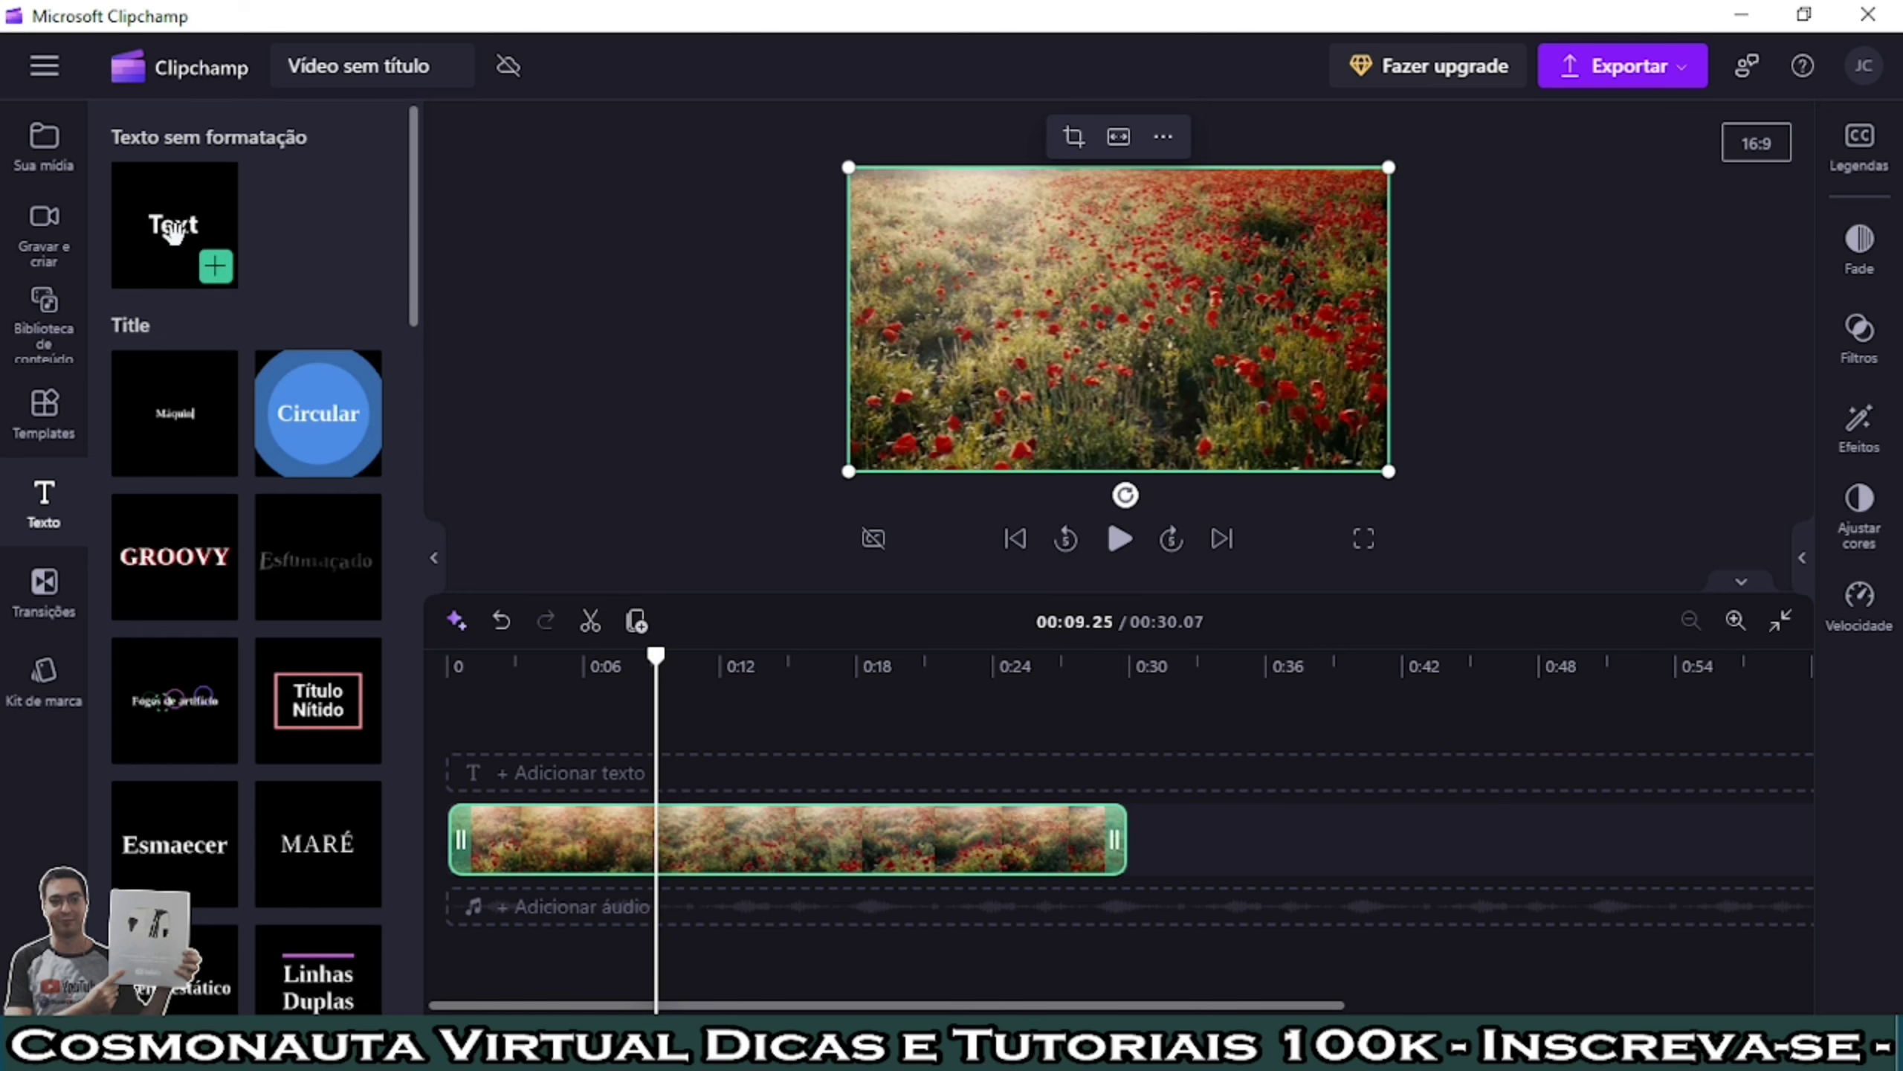
pyautogui.click(217, 272)
pyautogui.click(708, 723)
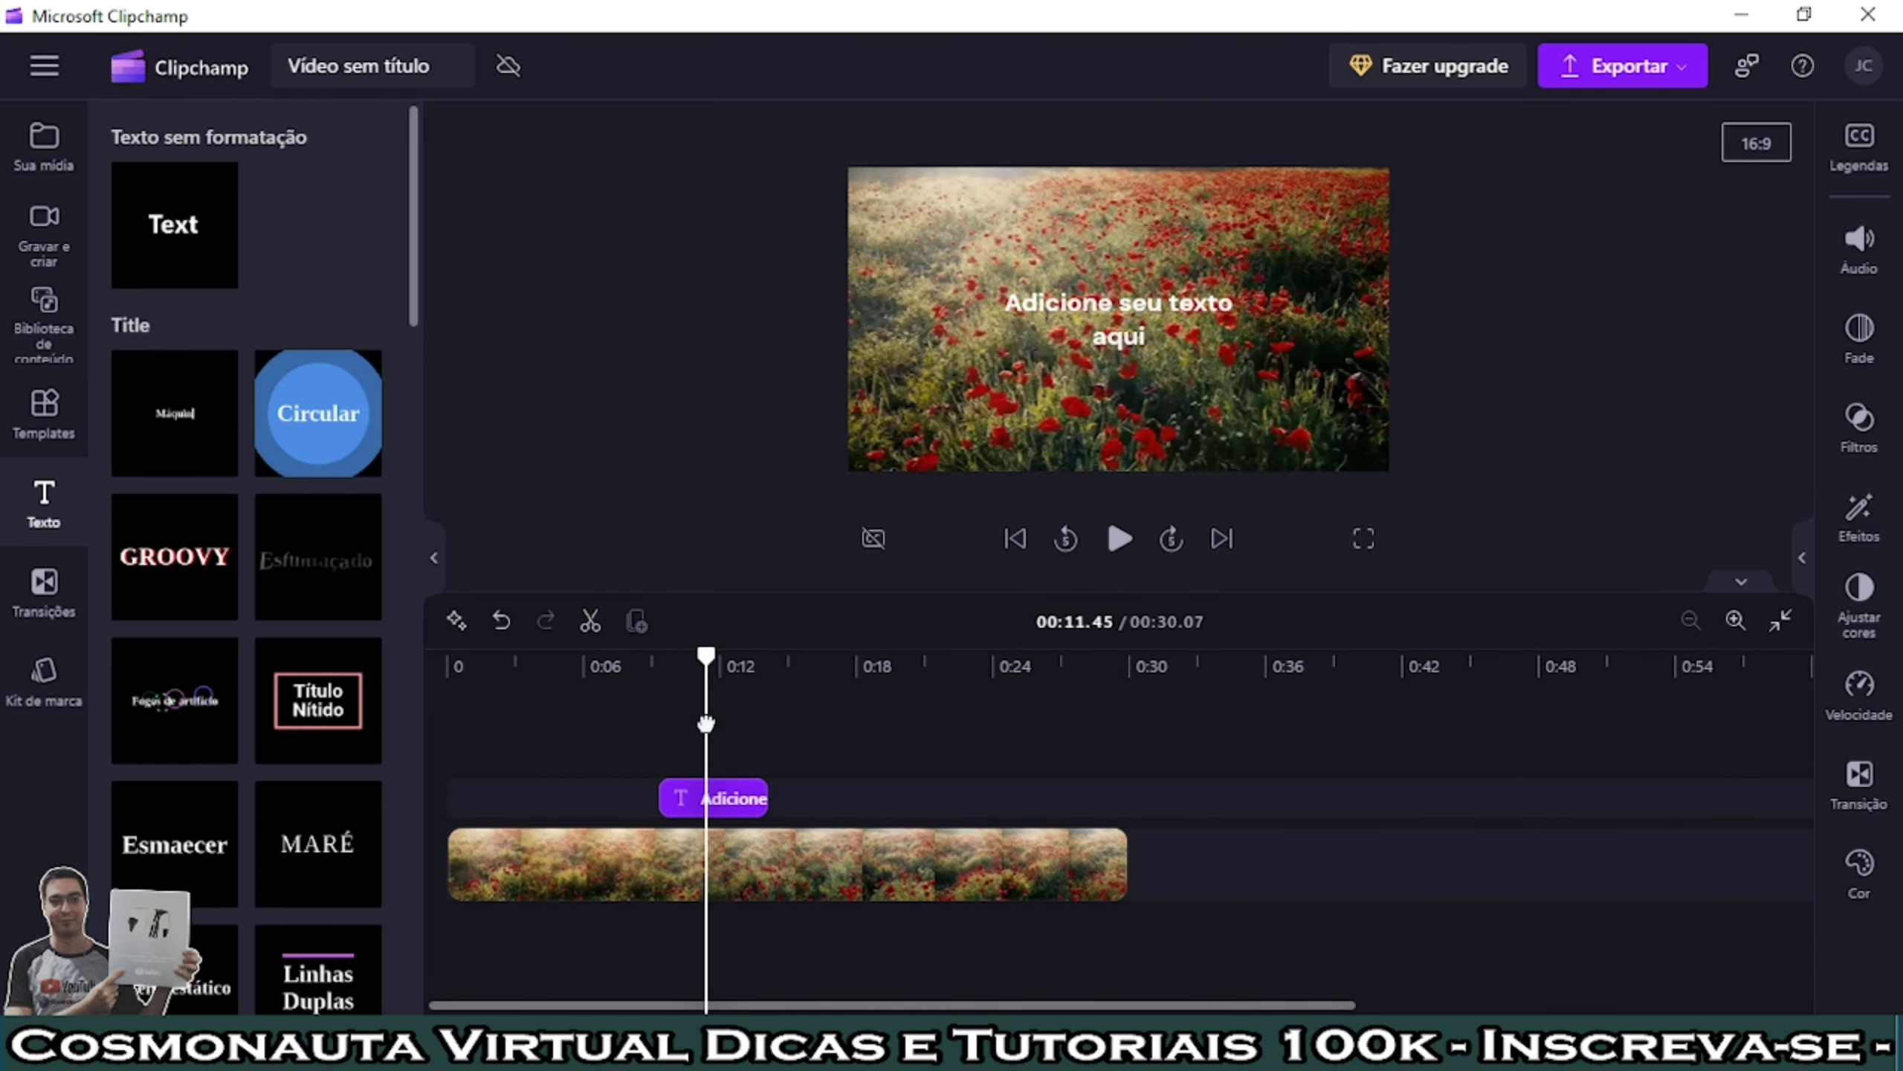
# Step: Move the text clip to the start of the timeline and stretch it over the video's full length
pyautogui.click(759, 799)
pyautogui.click(727, 806)
pyautogui.moveTo(711, 803); pyautogui.dragTo(473, 801)
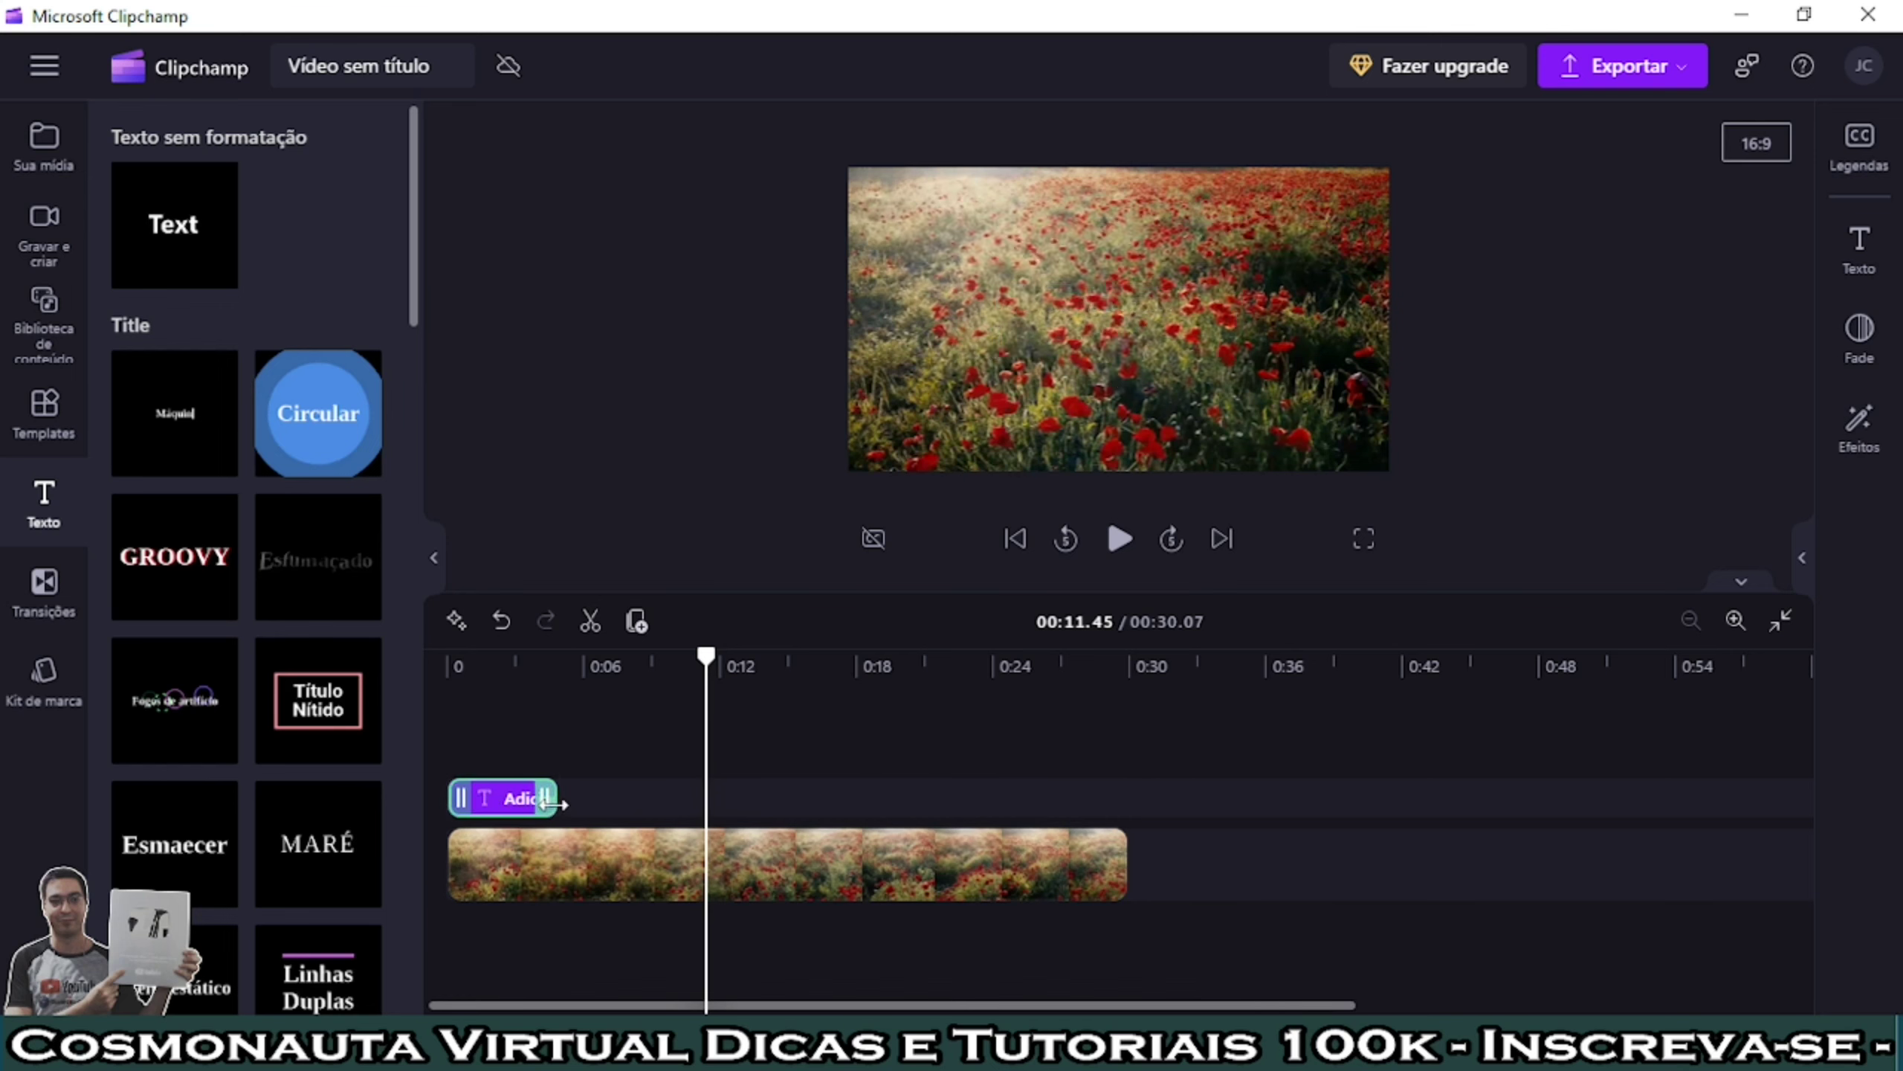
pyautogui.moveTo(553, 804); pyautogui.dragTo(1125, 798)
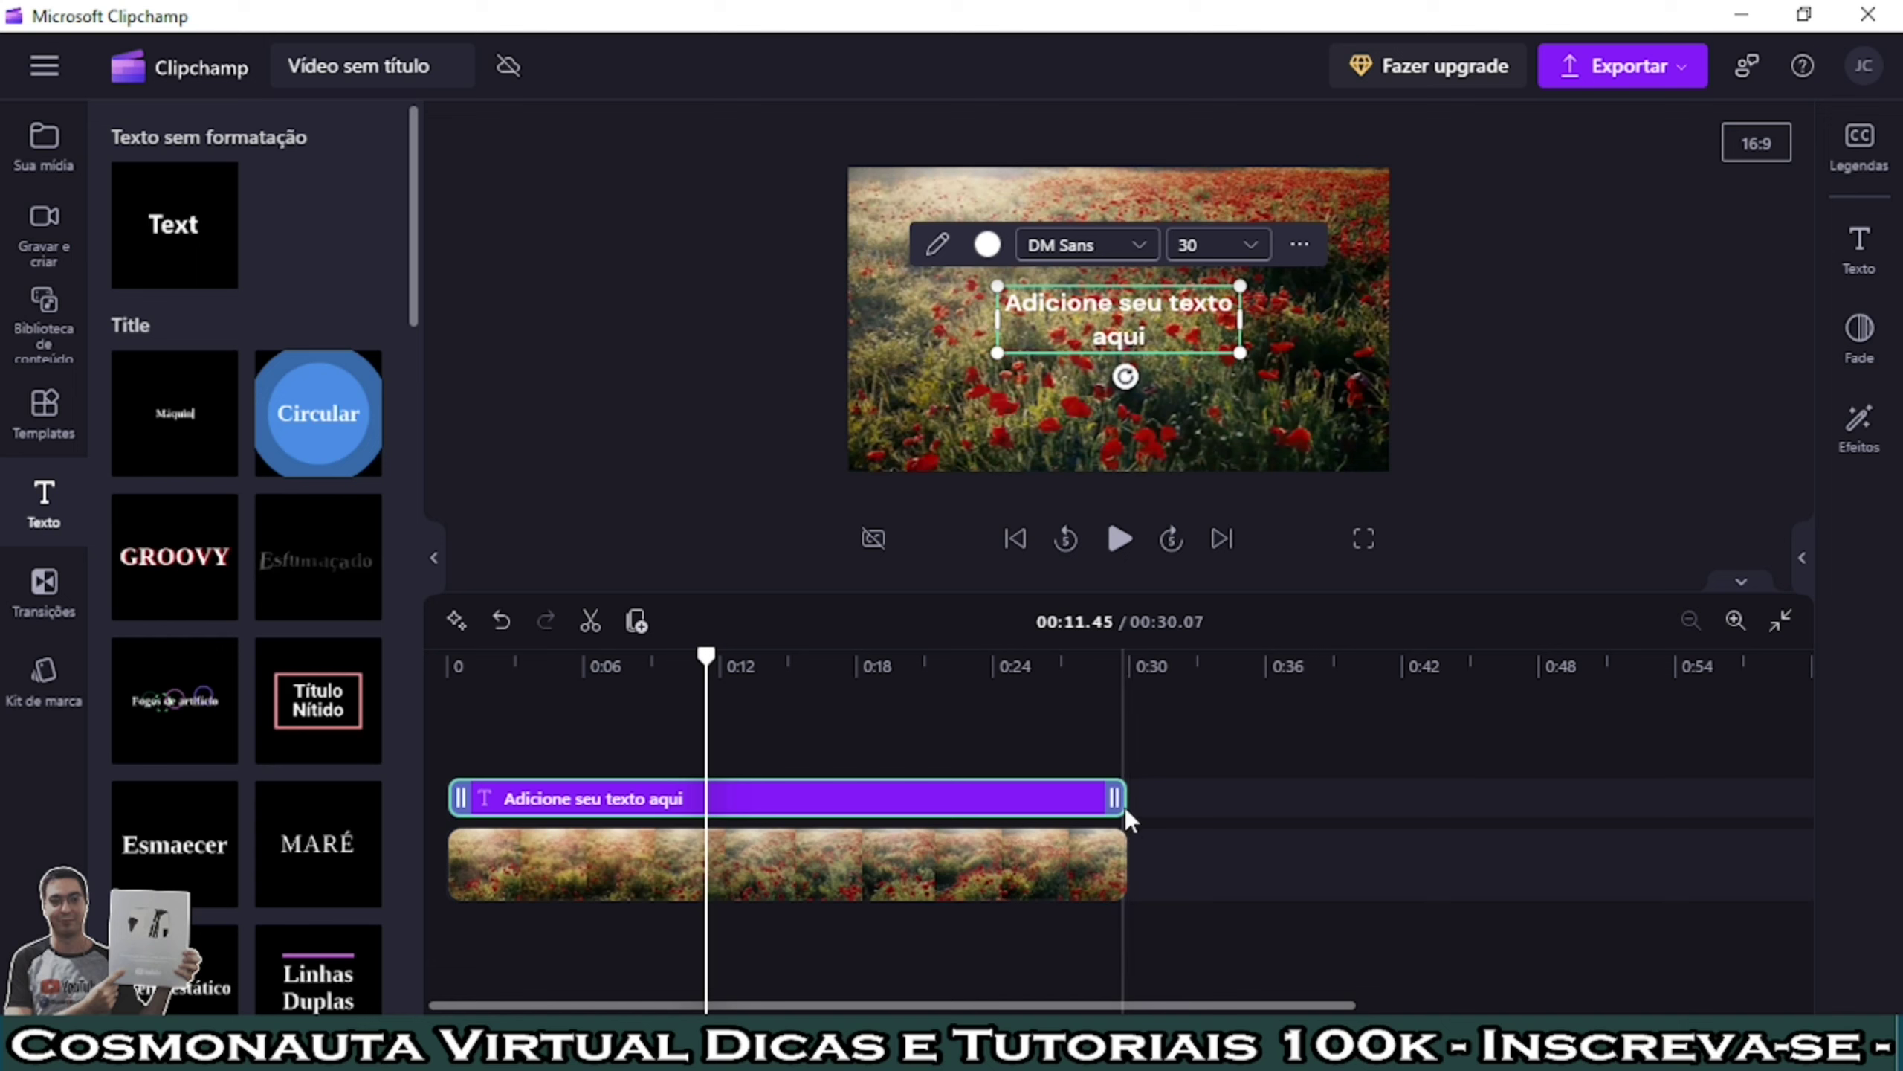
# Step: Shorten the text clip to about 14 seconds, start it at about 0:06.5 and put the playhead at about 00:10.41
pyautogui.moveTo(1117, 797); pyautogui.dragTo(764, 797)
pyautogui.moveTo(586, 795); pyautogui.dragTo(729, 799)
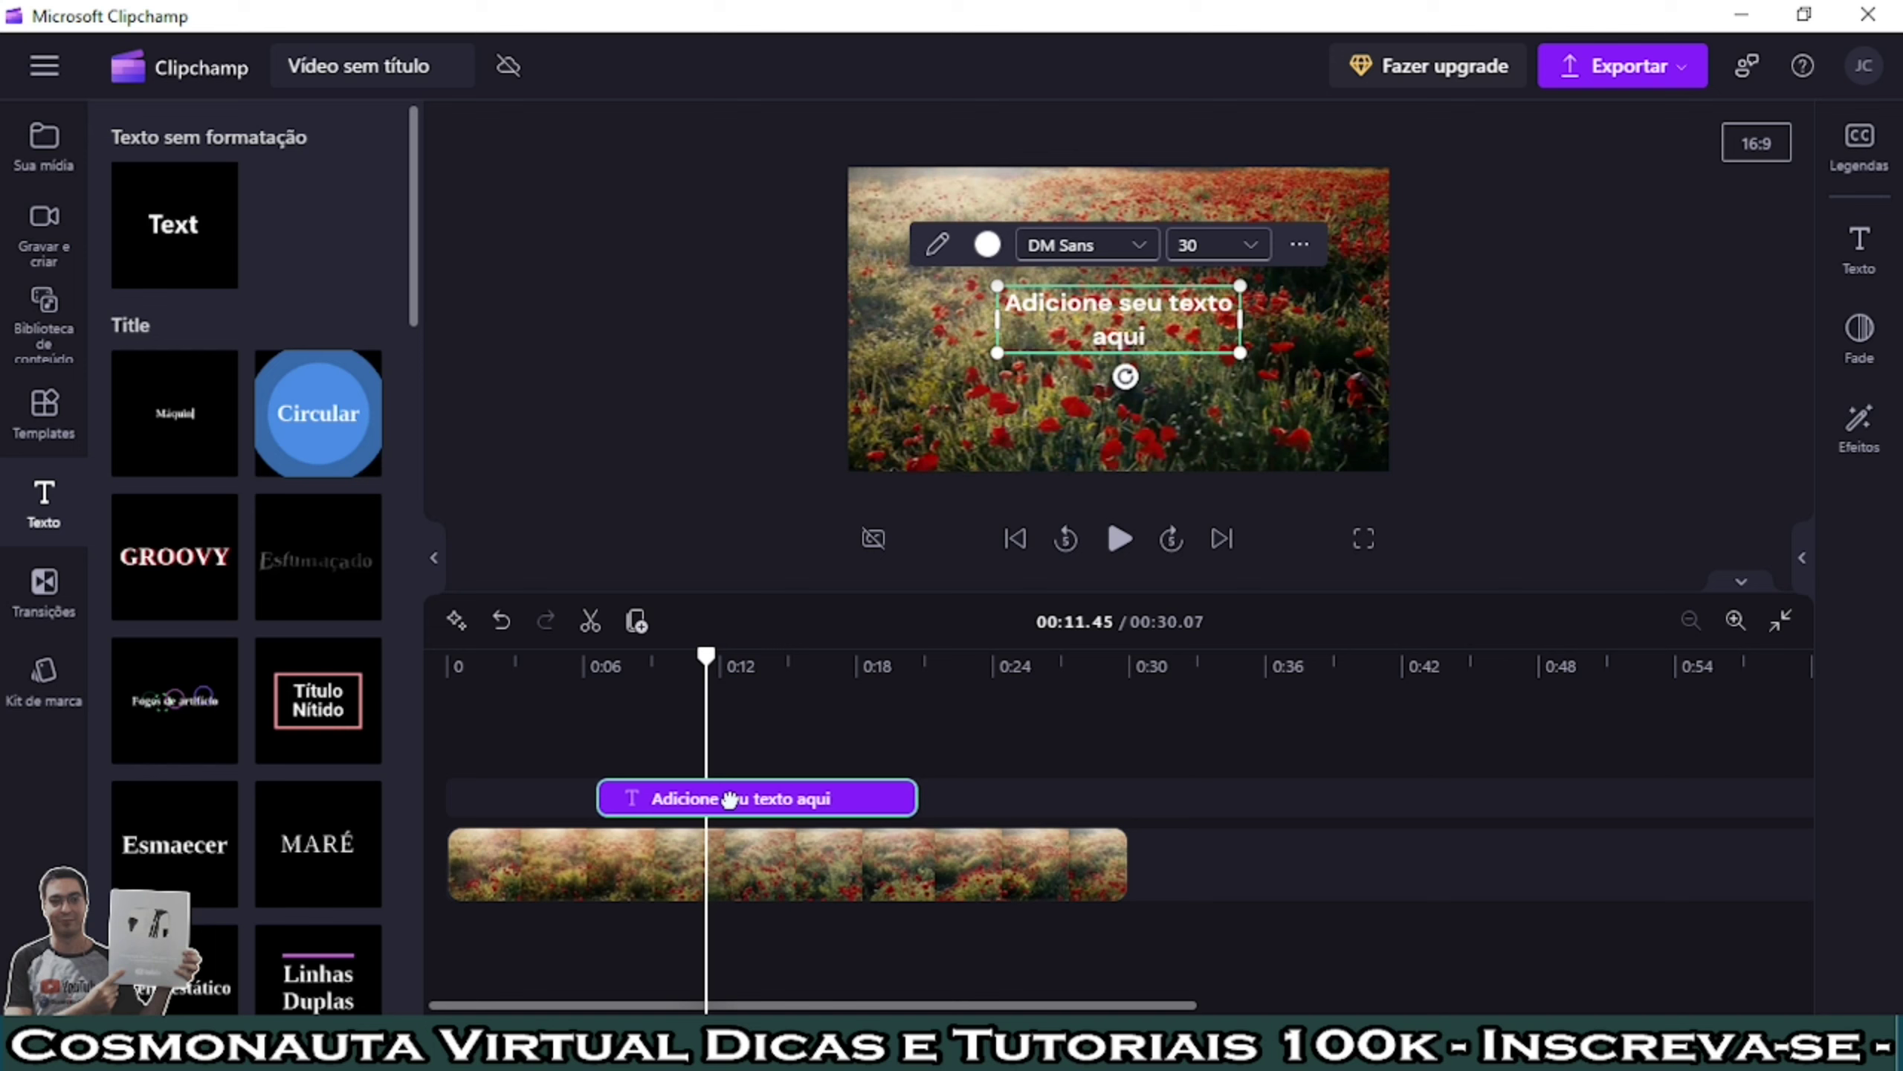
pyautogui.moveTo(702, 659); pyautogui.dragTo(660, 667)
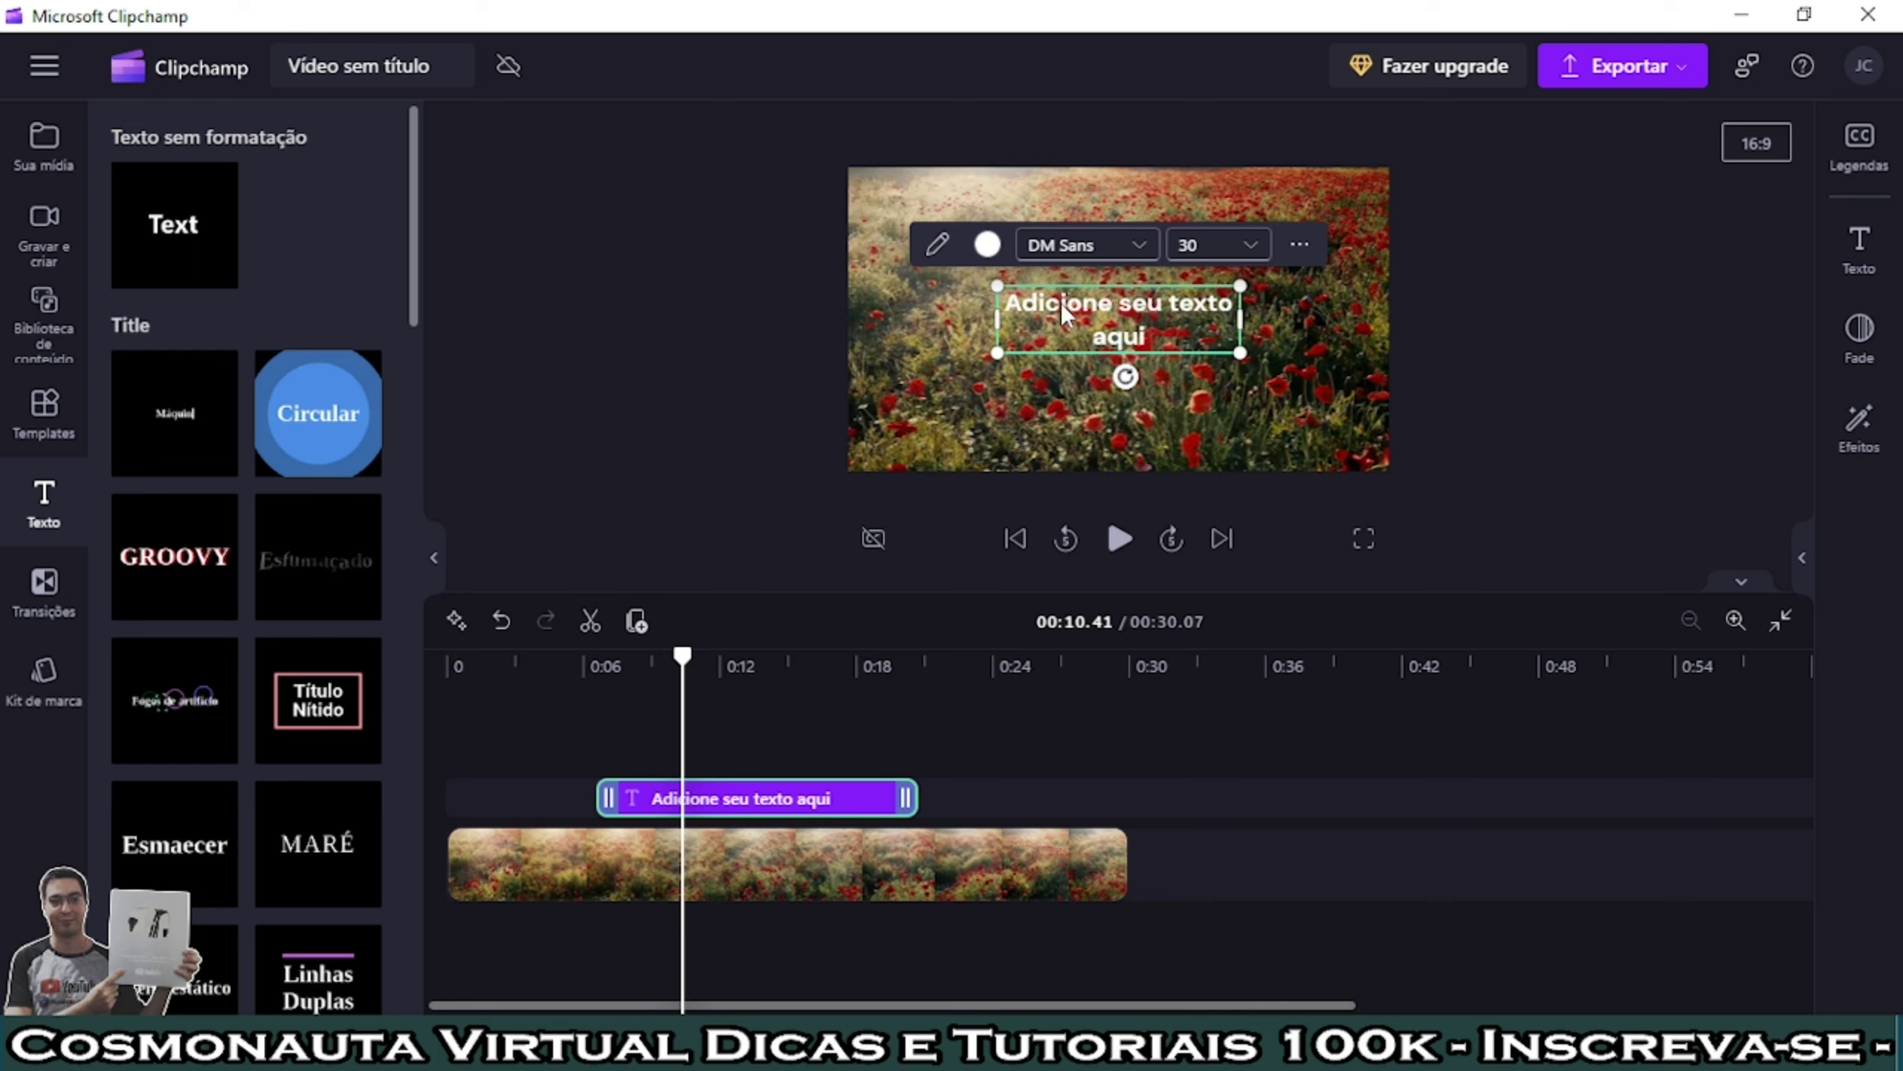
# Step: Replace the placeholder text with "INSCREVA-SE" on the first line and "NO CANAL" on the second
pyautogui.click(1158, 336)
pyautogui.press('BackSpace')
pyautogui.press('BackSpace')
pyautogui.press('BackSpace')
pyautogui.press('BackSpace')
pyautogui.press('BackSpace')
pyautogui.press('BackSpace')
pyautogui.press('BackSpace')
pyautogui.press('BackSpace')
pyautogui.press('BackSpace')
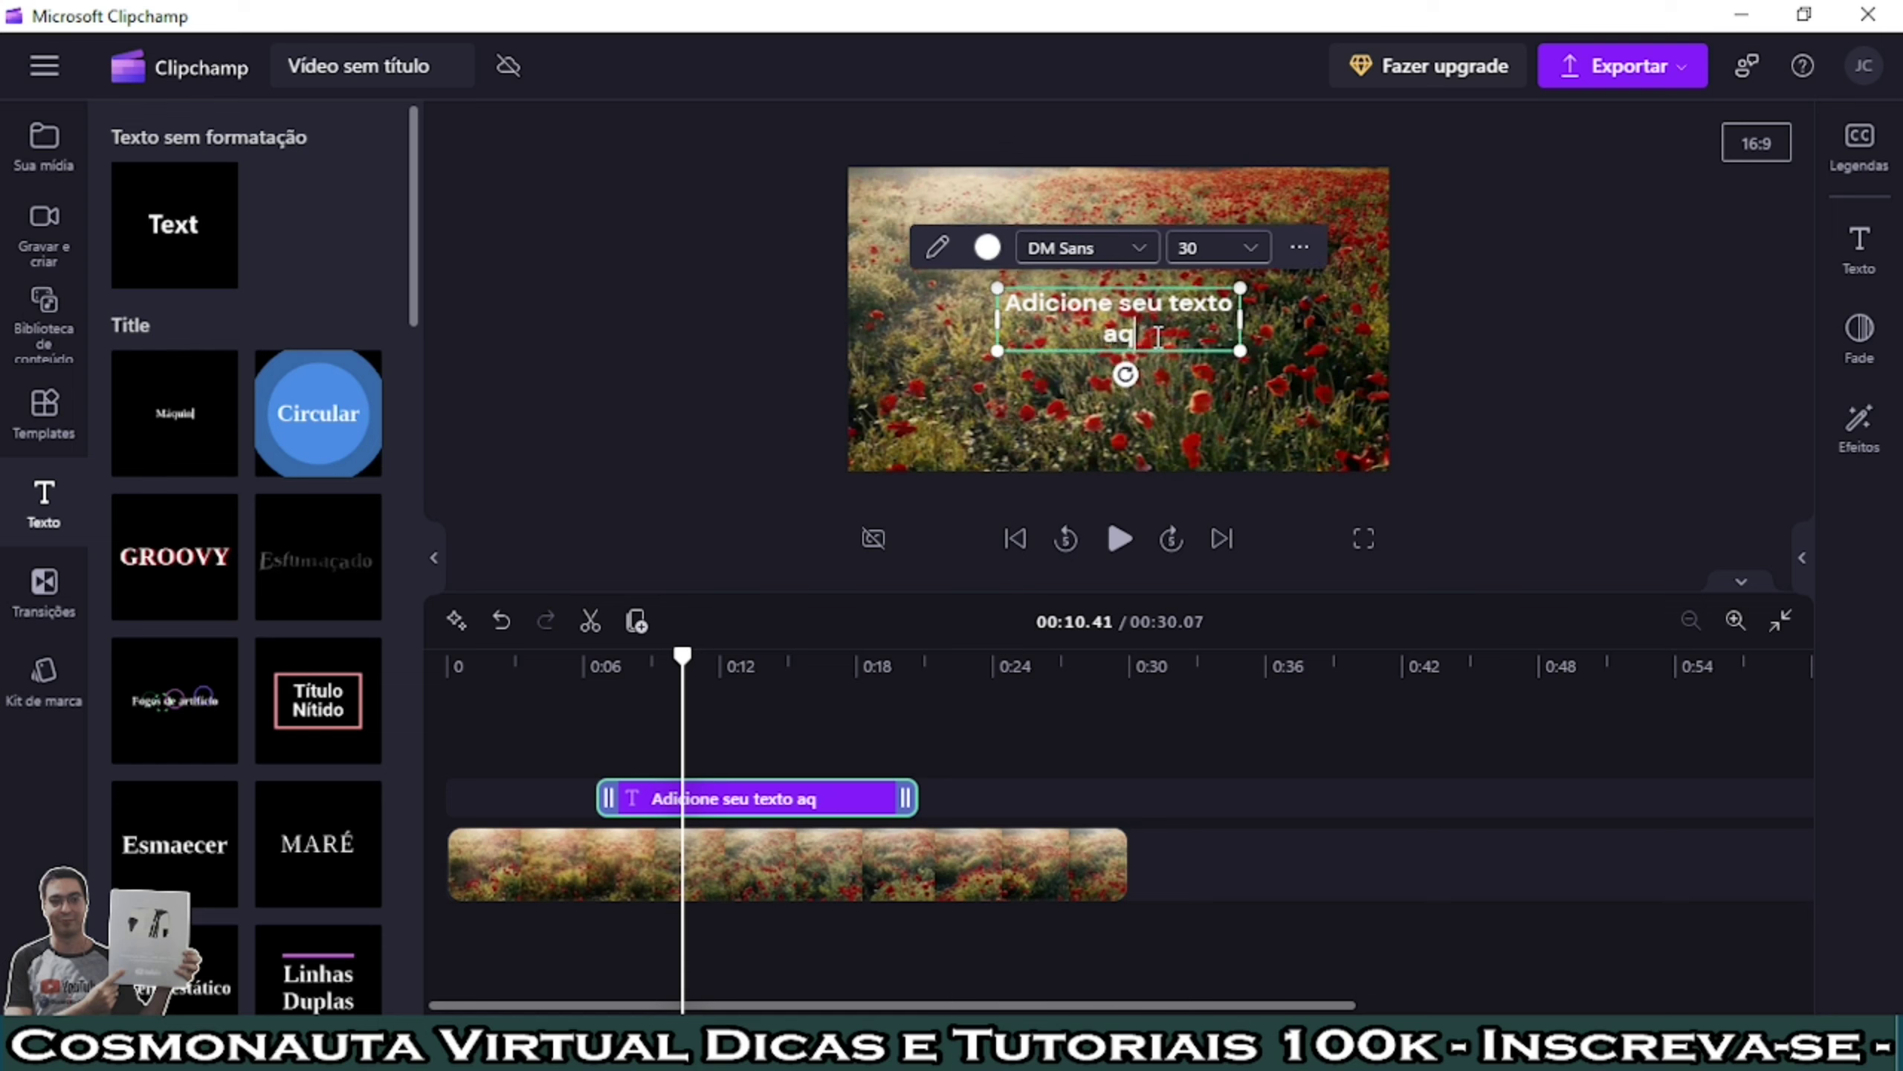
pyautogui.press('BackSpace')
pyautogui.press('BackSpace')
pyautogui.press('BackSpace')
pyautogui.press('BackSpace')
pyautogui.press('BackSpace')
pyautogui.press('BackSpace')
pyautogui.press('BackSpace')
pyautogui.press('BackSpace')
pyautogui.press('BackSpace')
pyautogui.press('BackSpace')
pyautogui.press('BackSpace')
pyautogui.press('BackSpace')
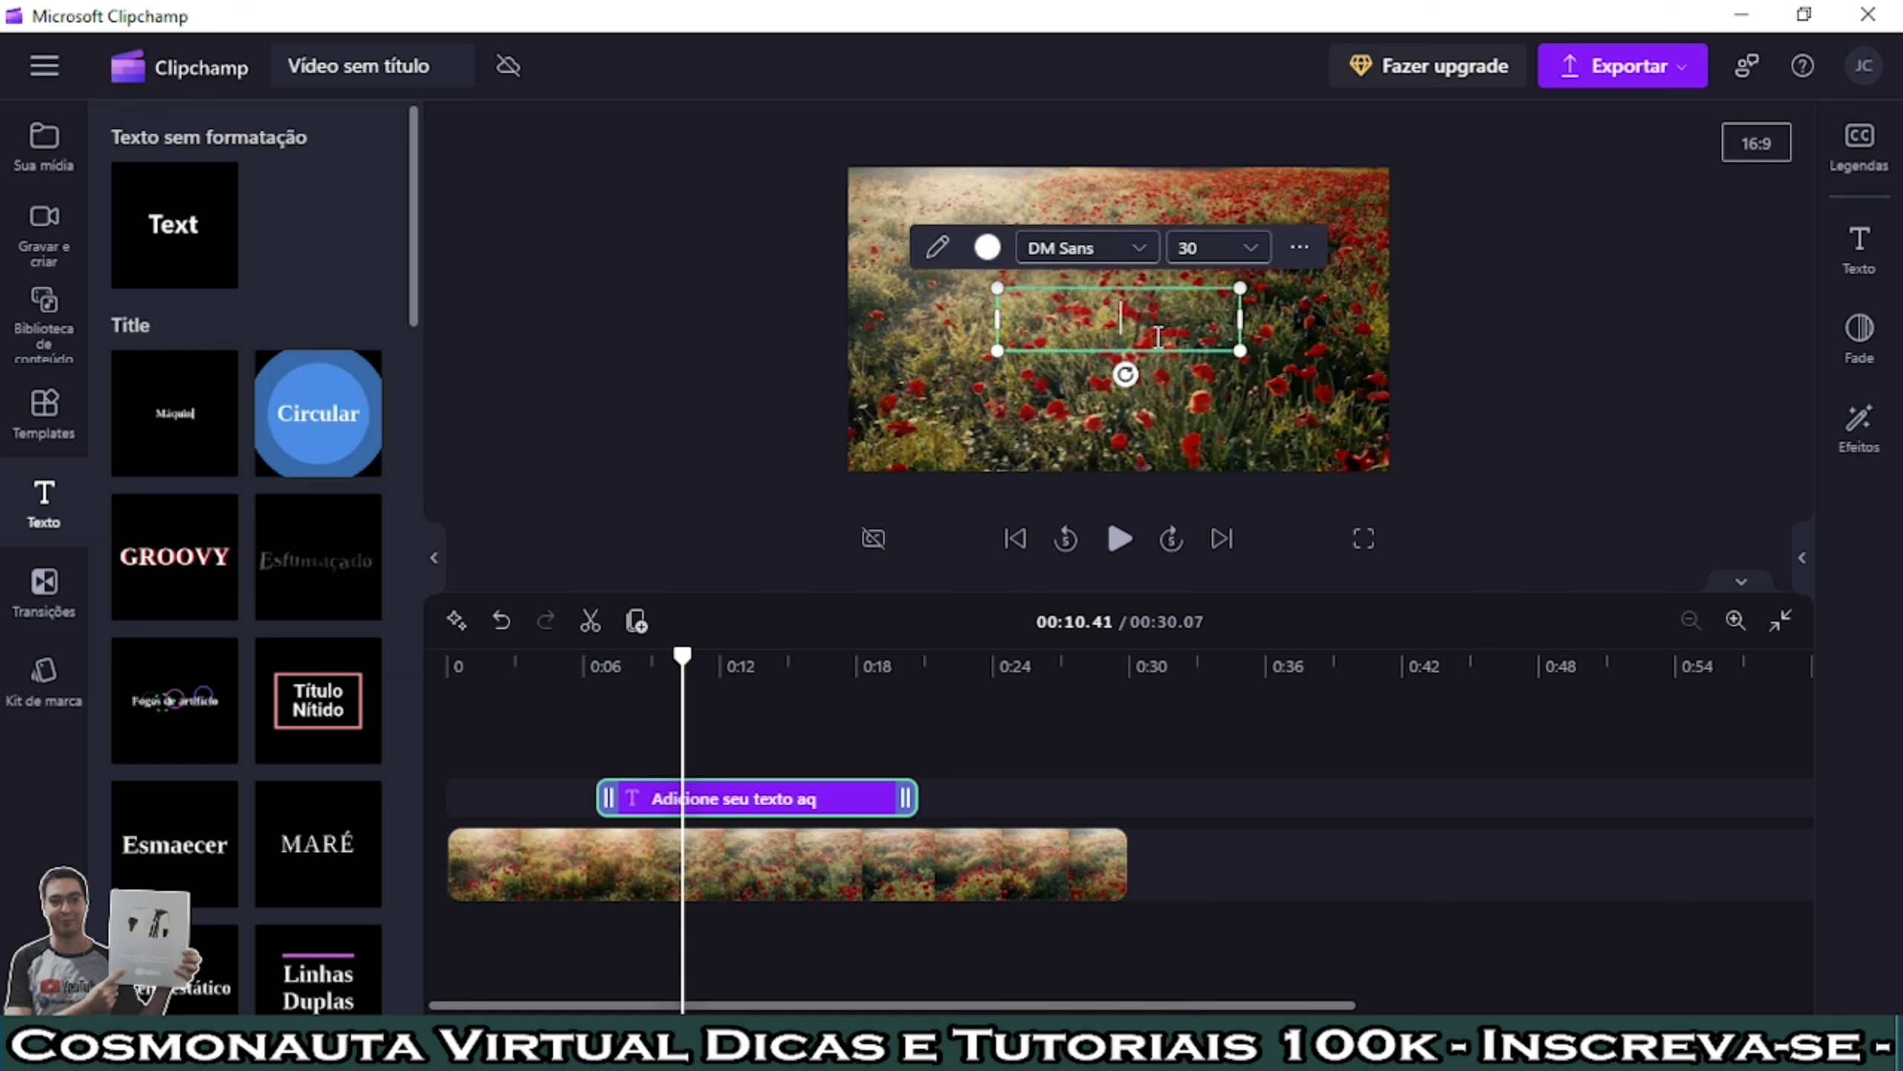
pyautogui.write('INS')
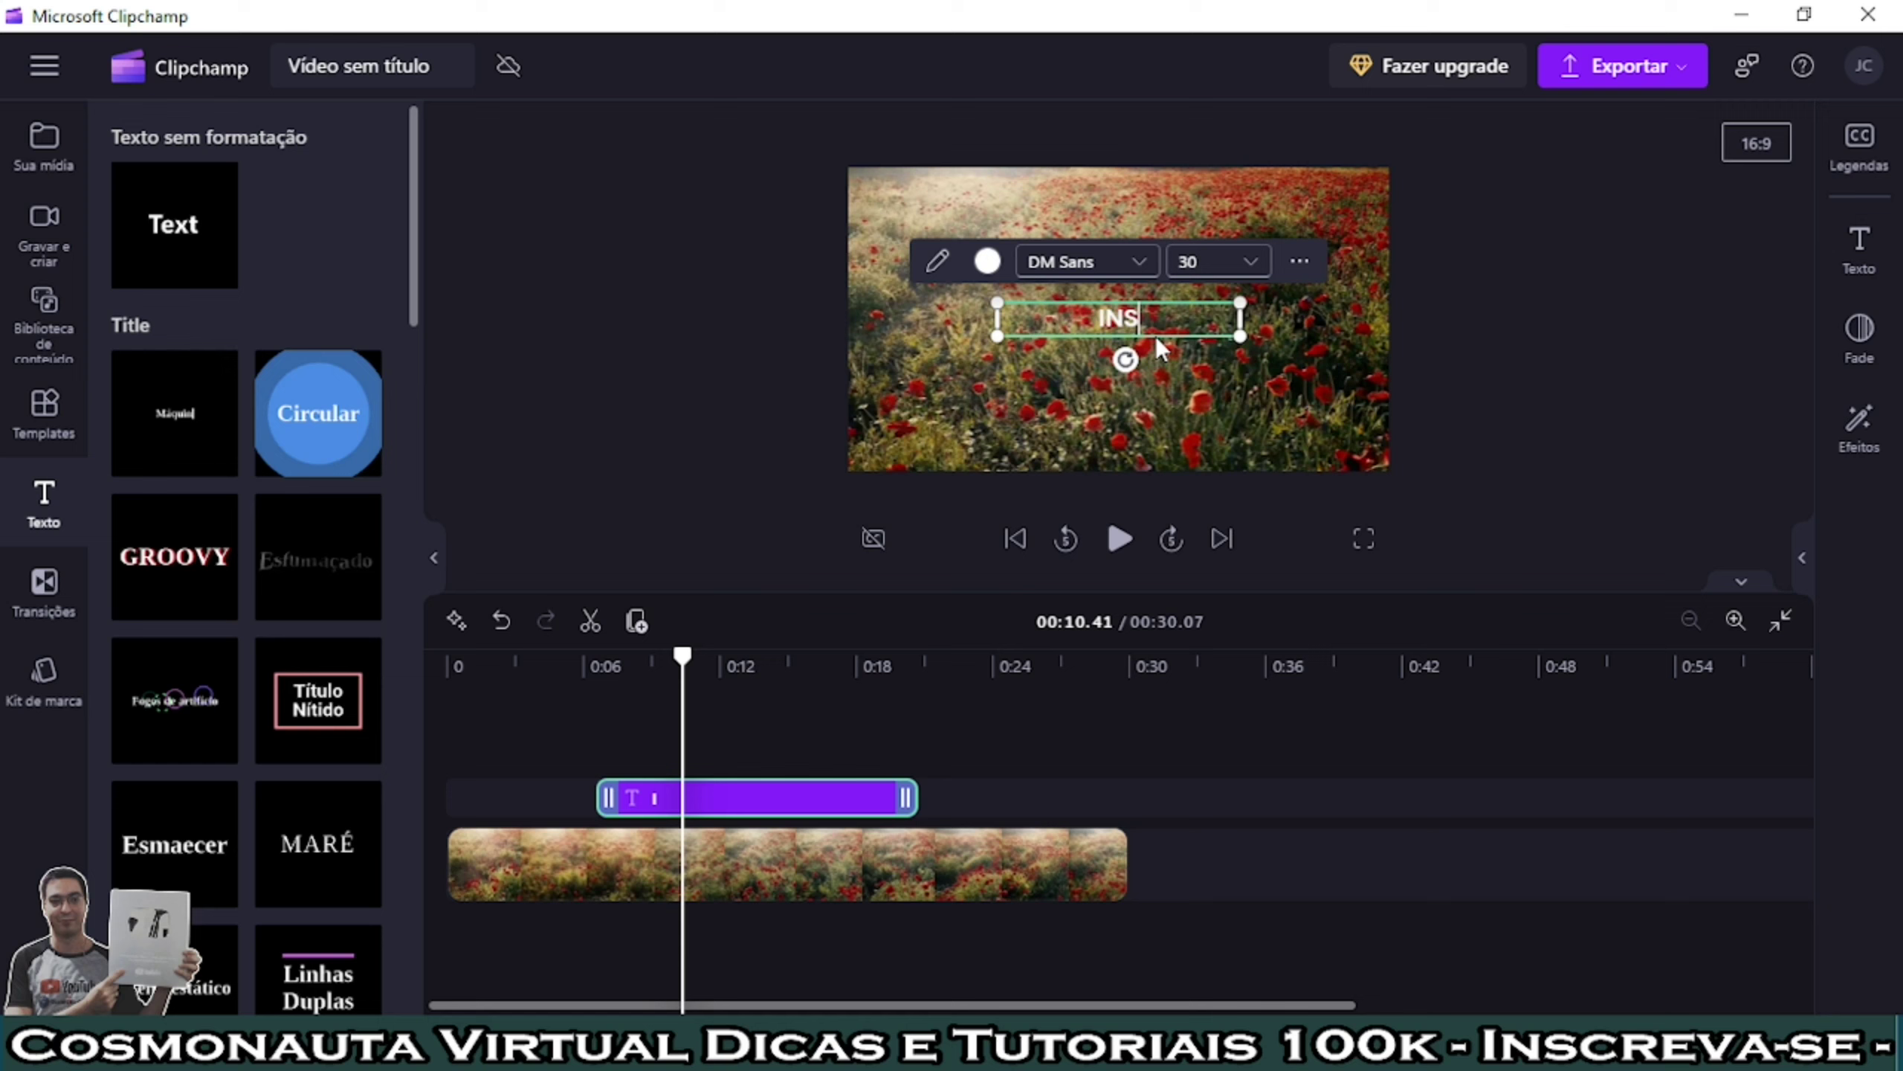
pyautogui.write('CREVA-SE')
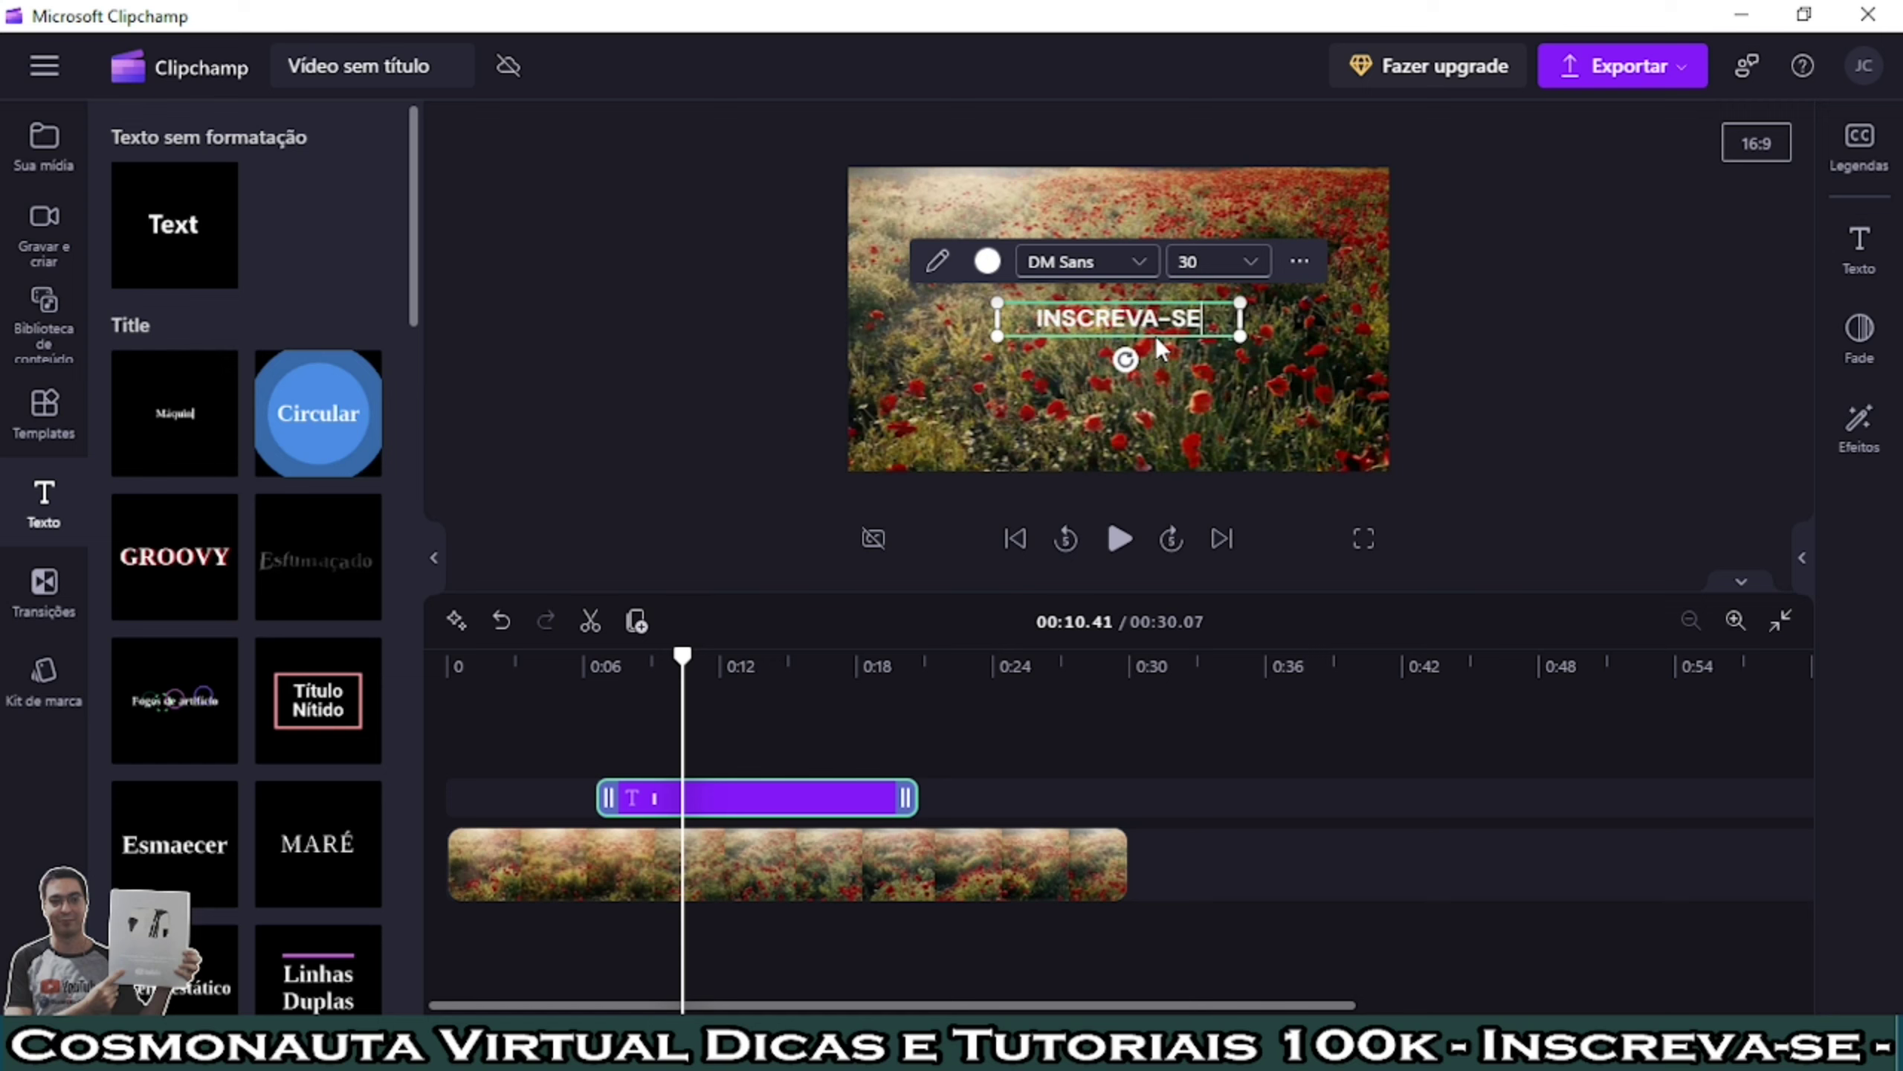
pyautogui.press('Return')
pyautogui.write('M')
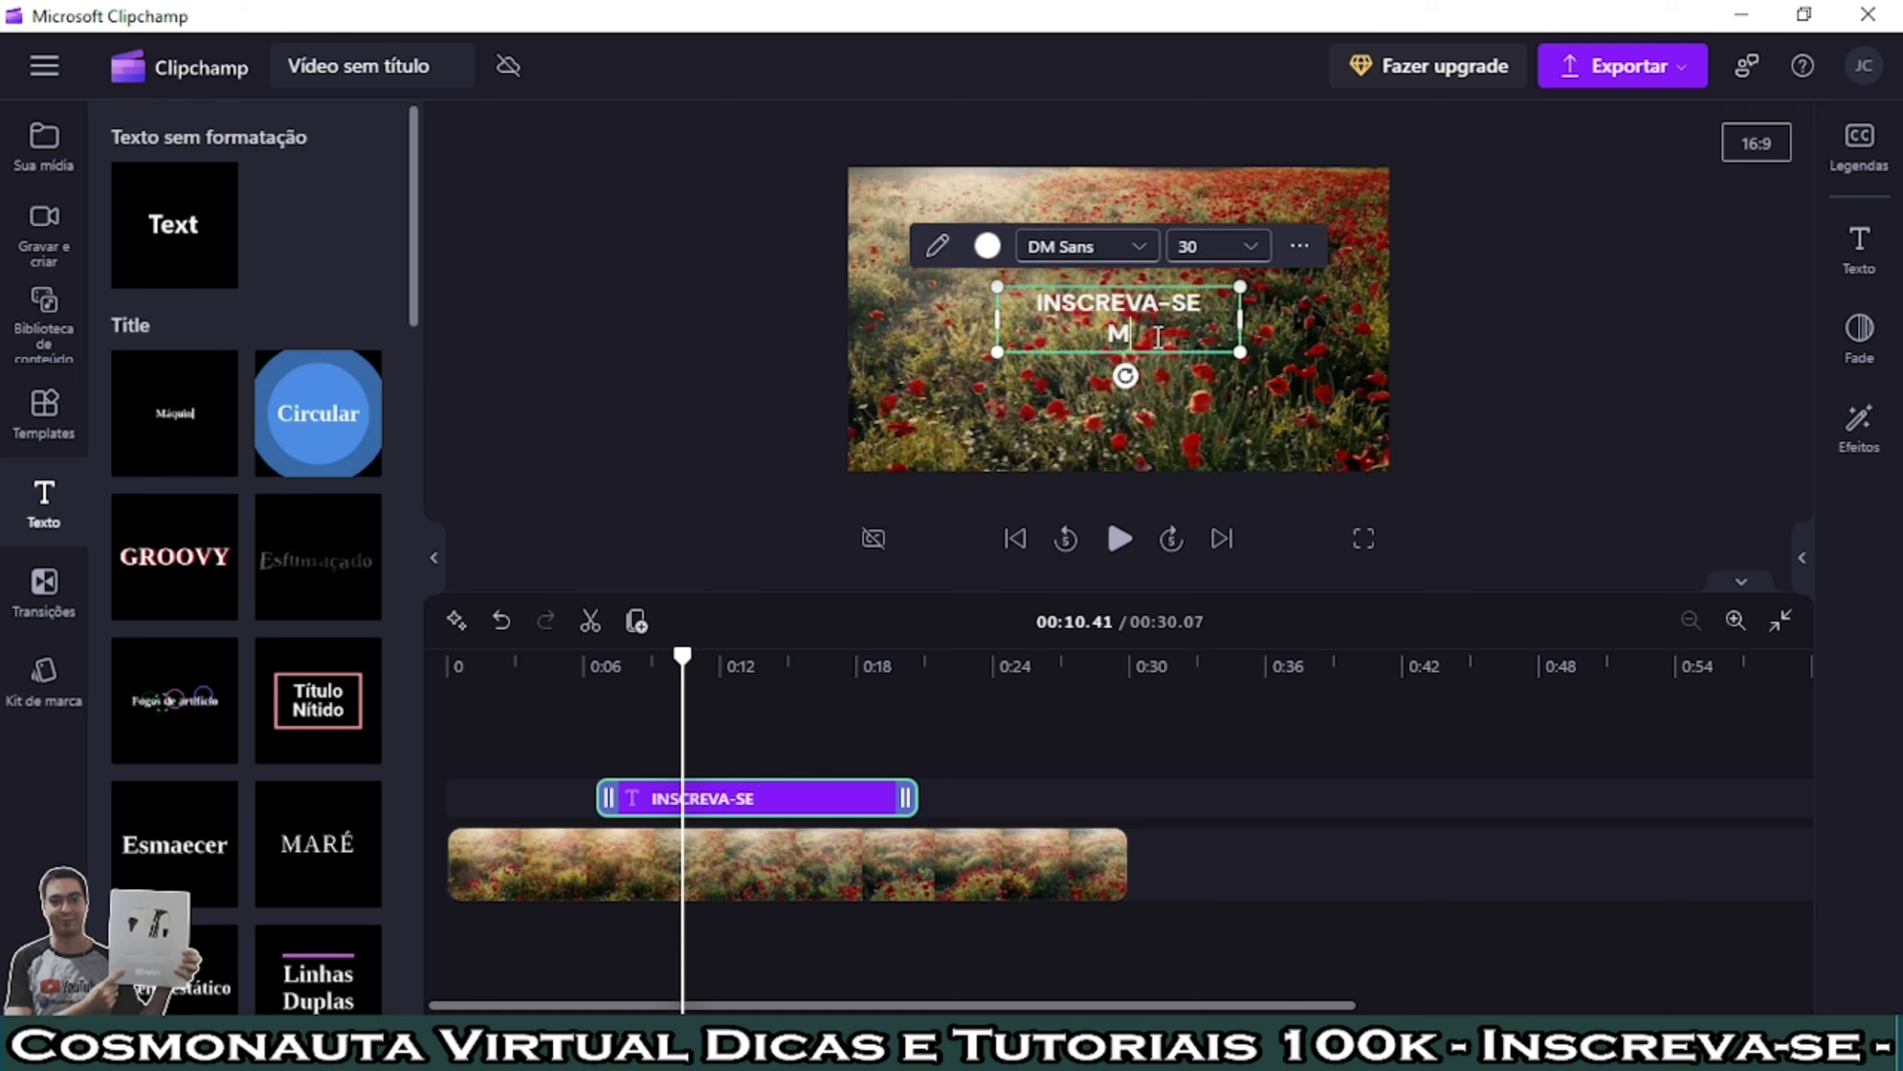
pyautogui.write('NO CANAL')
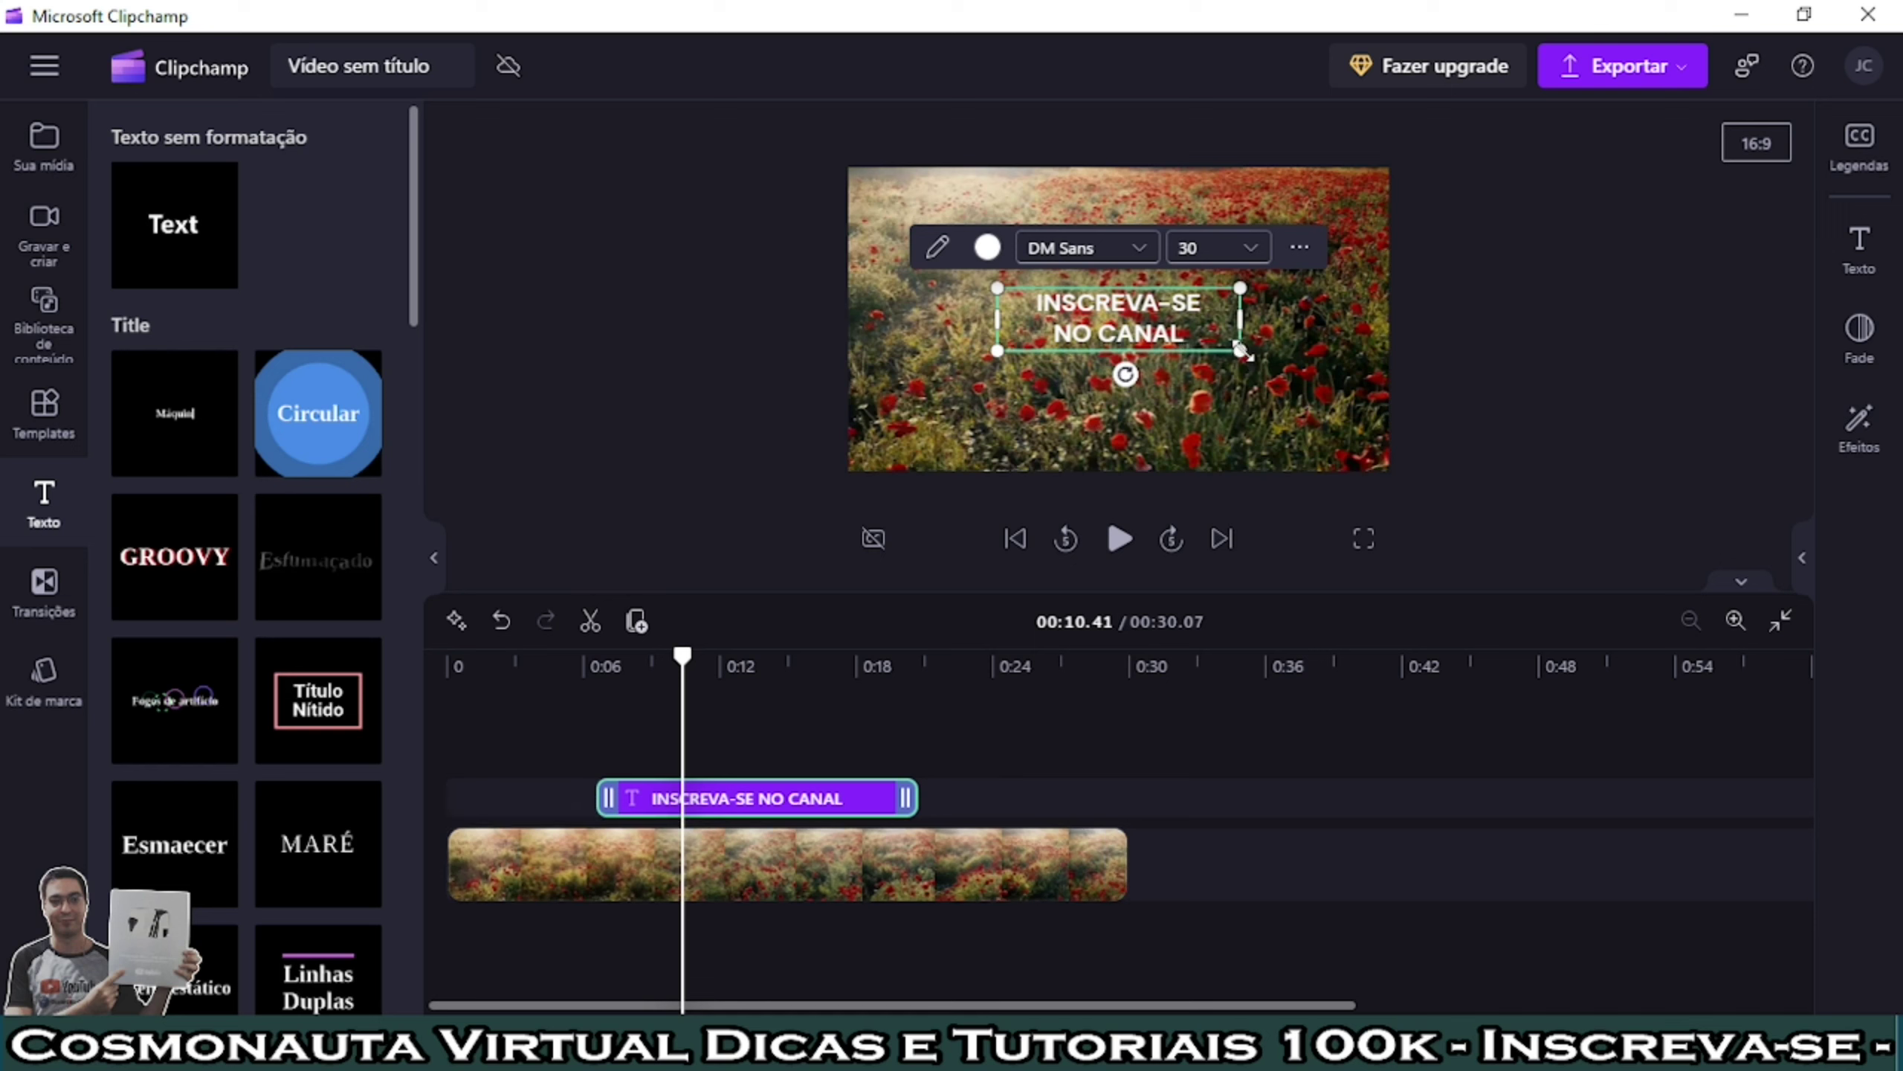
# Step: Scale the text box up to a font size of about 57 and centre it in the video frame
pyautogui.moveTo(1240, 350); pyautogui.dragTo(1358, 406)
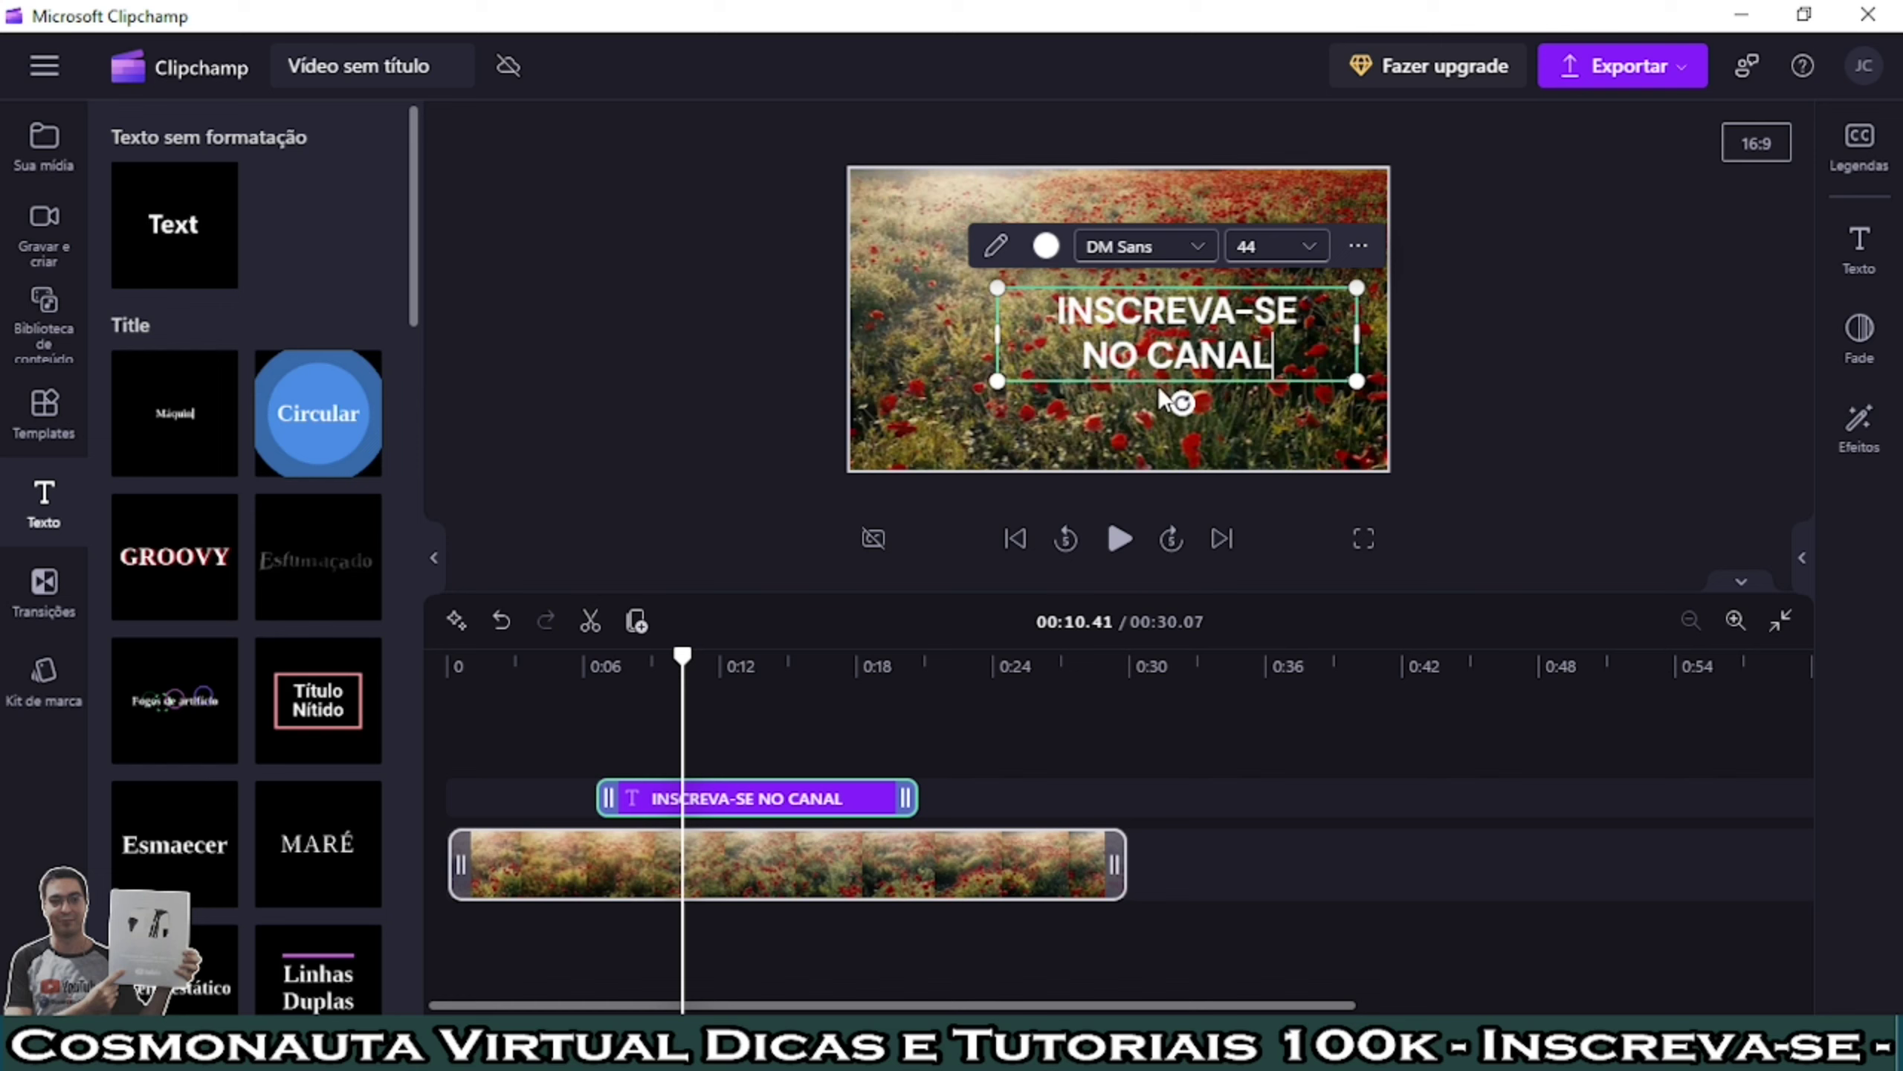
pyautogui.click(1098, 411)
pyautogui.click(1177, 378)
pyautogui.moveTo(1177, 343); pyautogui.dragTo(1136, 309)
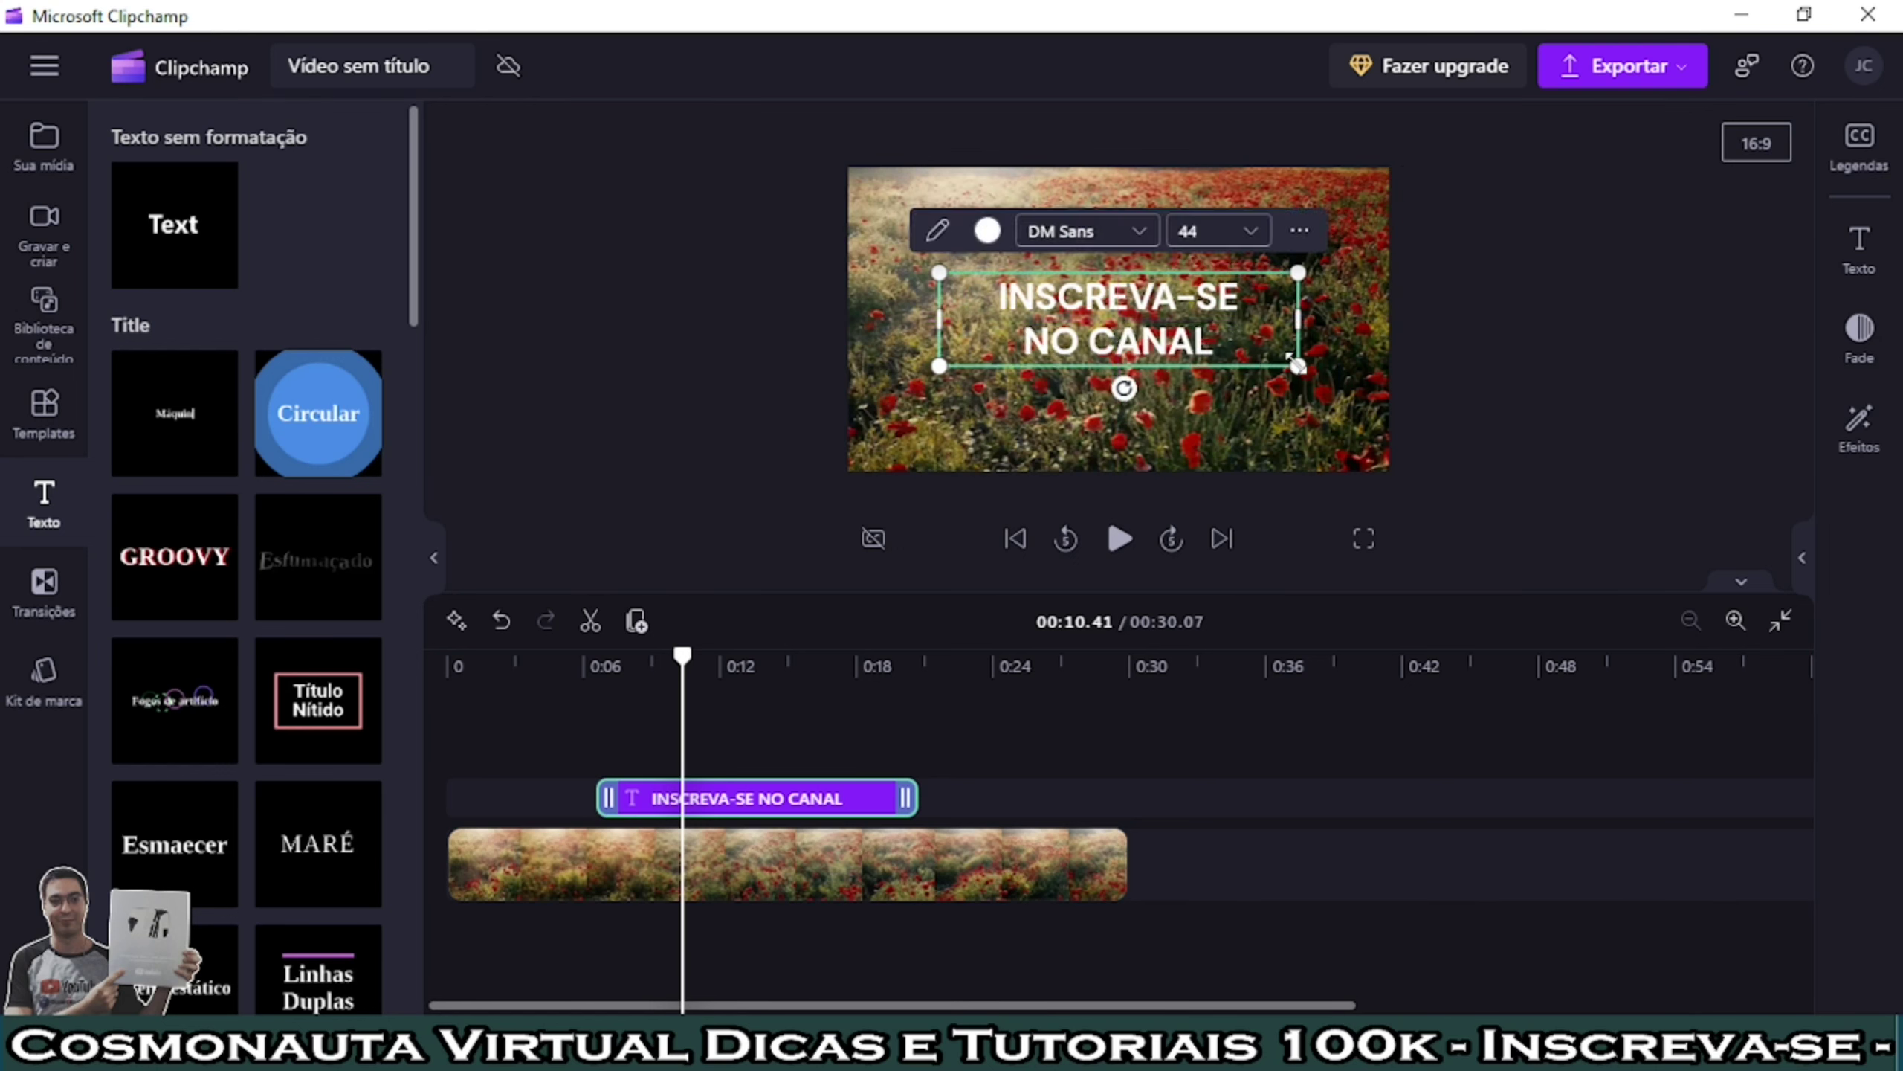
pyautogui.moveTo(1296, 365)
pyautogui.mouseDown()
pyautogui.moveTo(1345, 405)
pyautogui.moveTo(1322, 379)
pyautogui.mouseUp()
pyautogui.moveTo(1178, 308); pyautogui.dragTo(1141, 314)
pyautogui.moveTo(1313, 390); pyautogui.dragTo(1383, 429)
pyautogui.moveTo(1169, 309); pyautogui.dragTo(1142, 300)
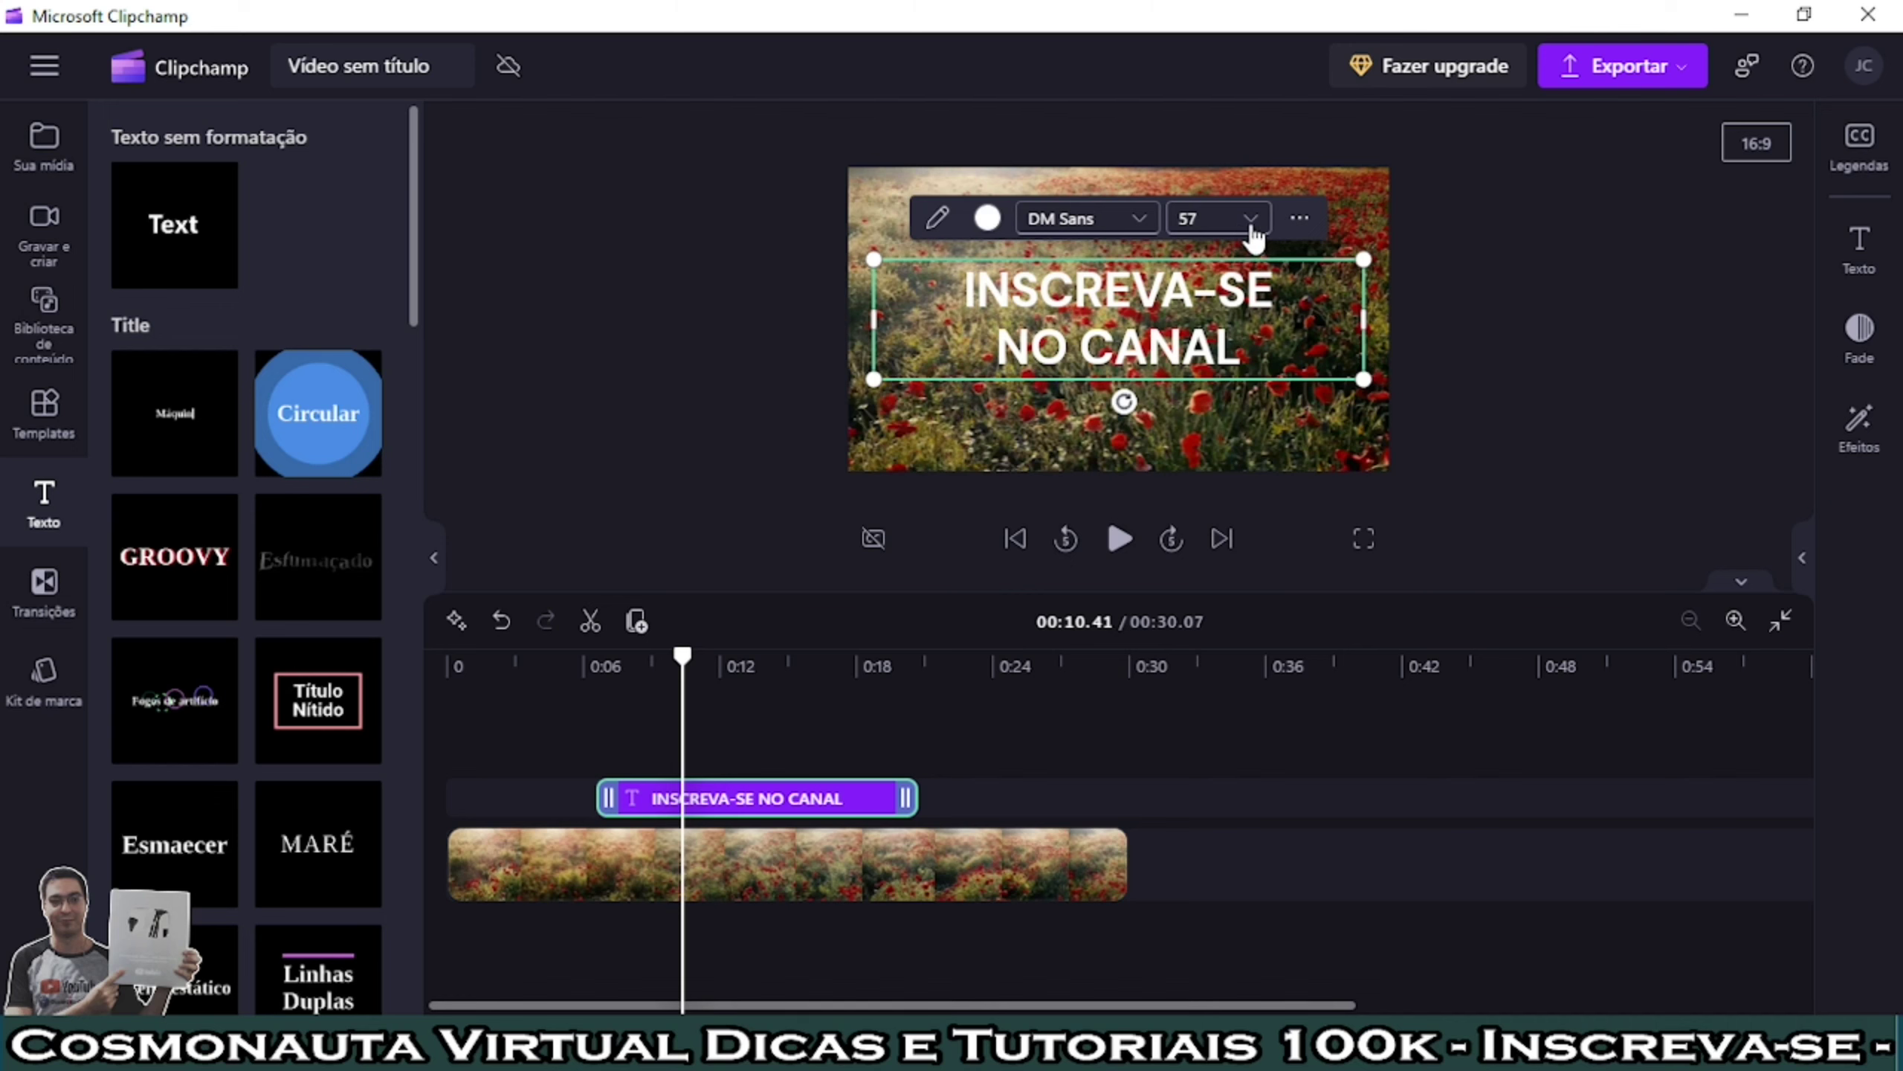
# Step: Try font size 44 for the title text, and finally set it to 88
pyautogui.click(1251, 225)
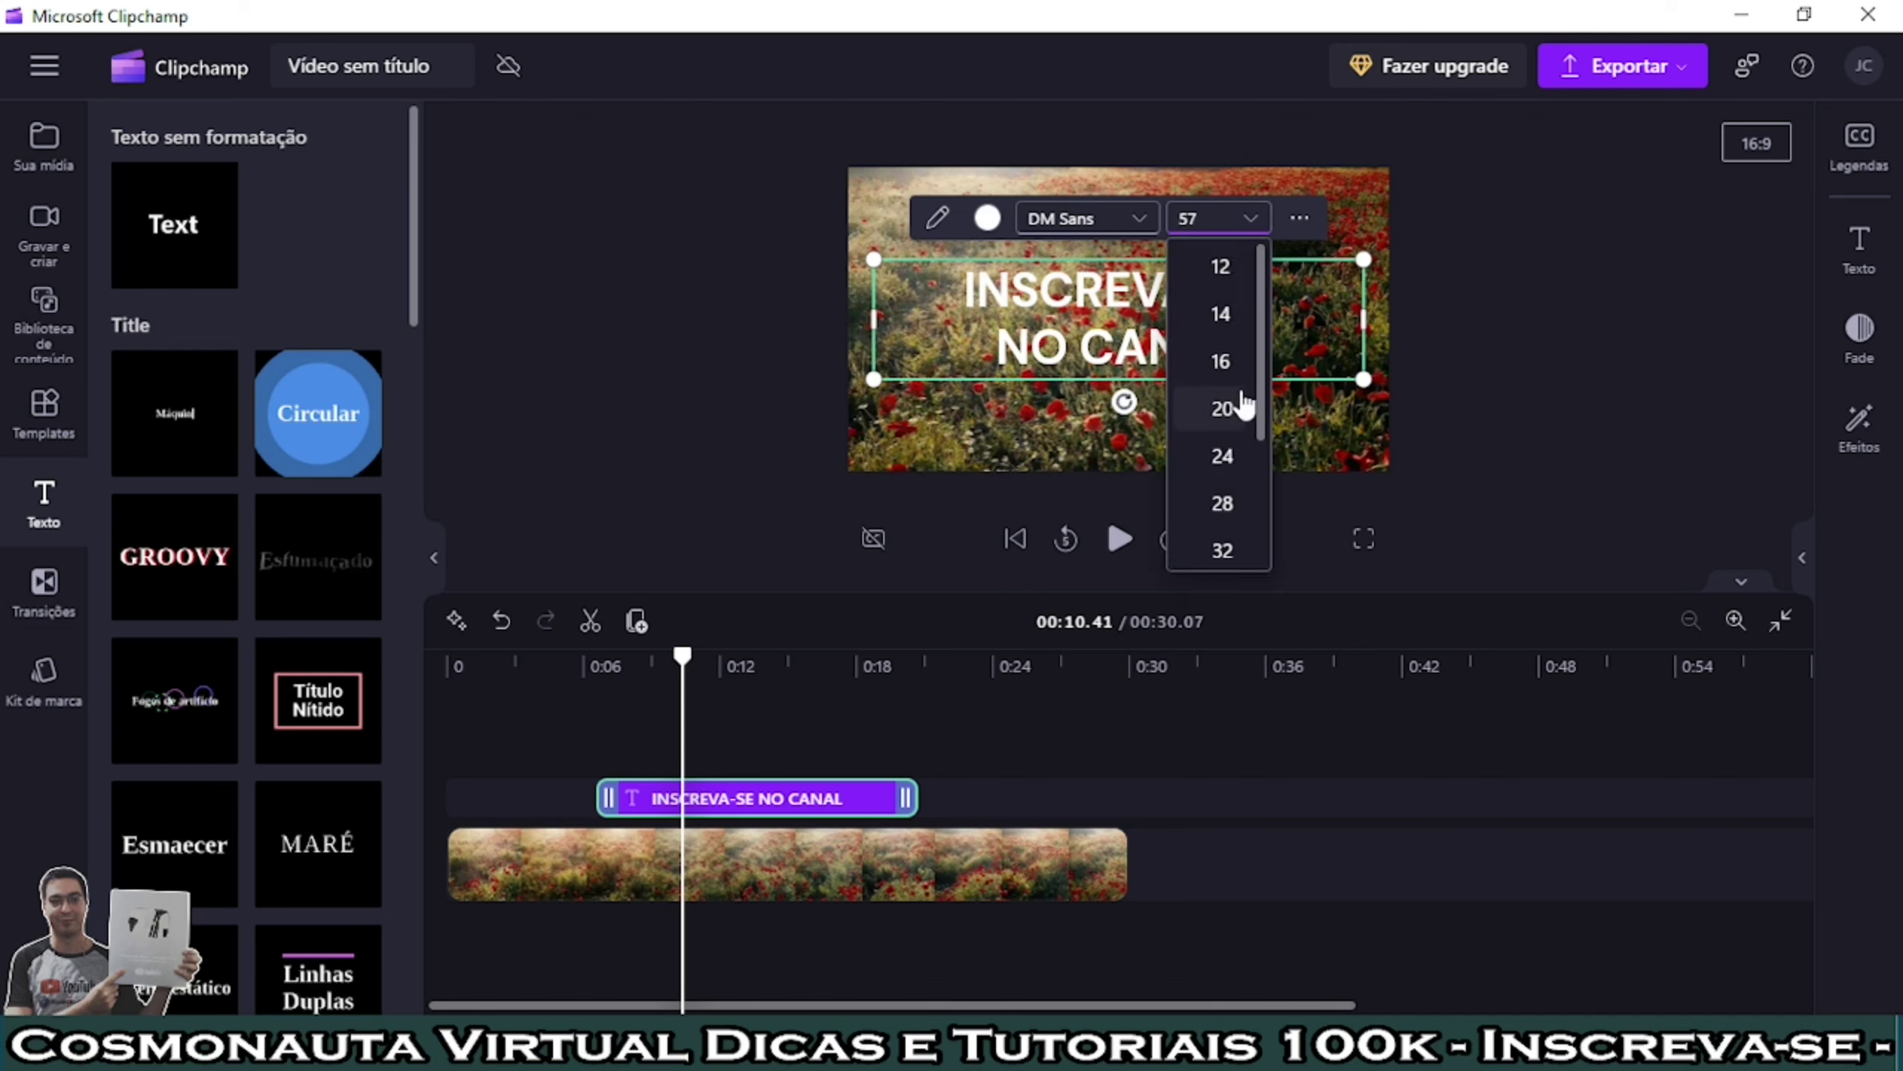
pyautogui.moveTo(1261, 350); pyautogui.dragTo(1264, 472)
pyautogui.click(1227, 459)
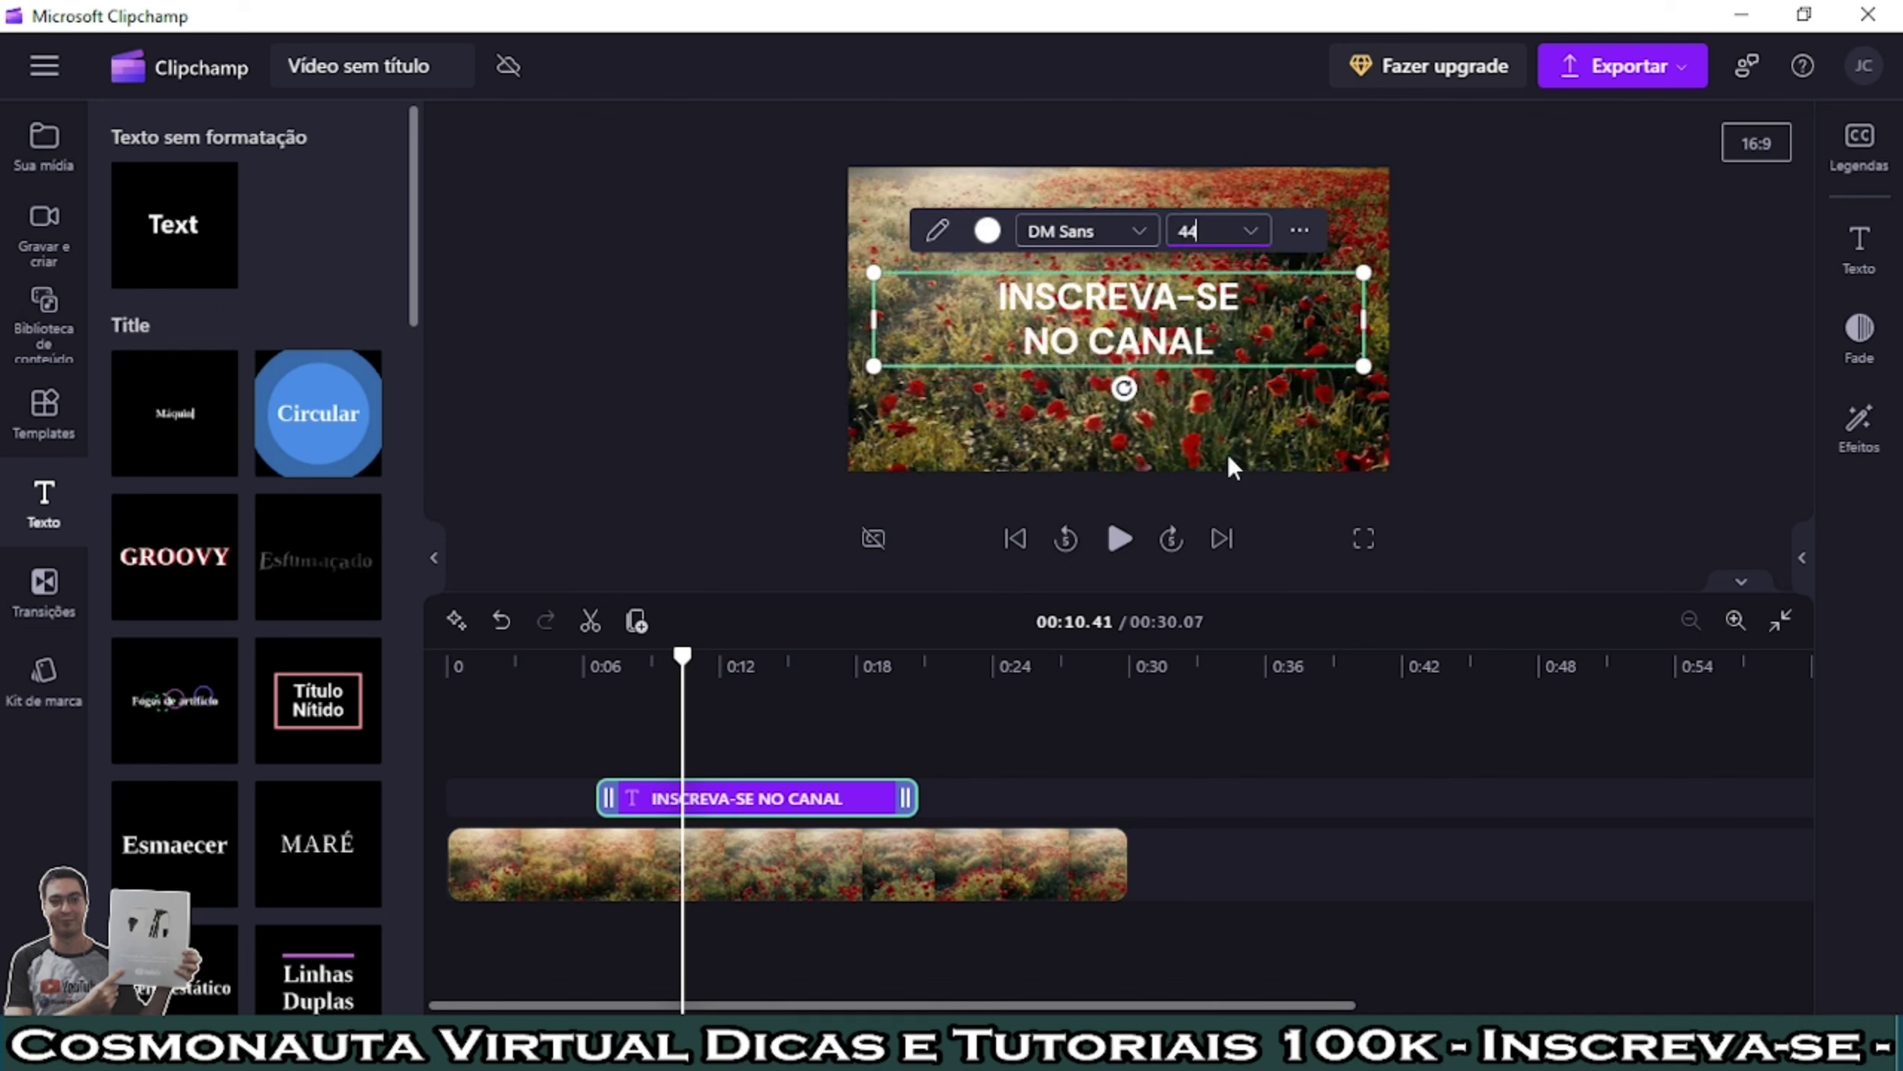
pyautogui.click(1251, 234)
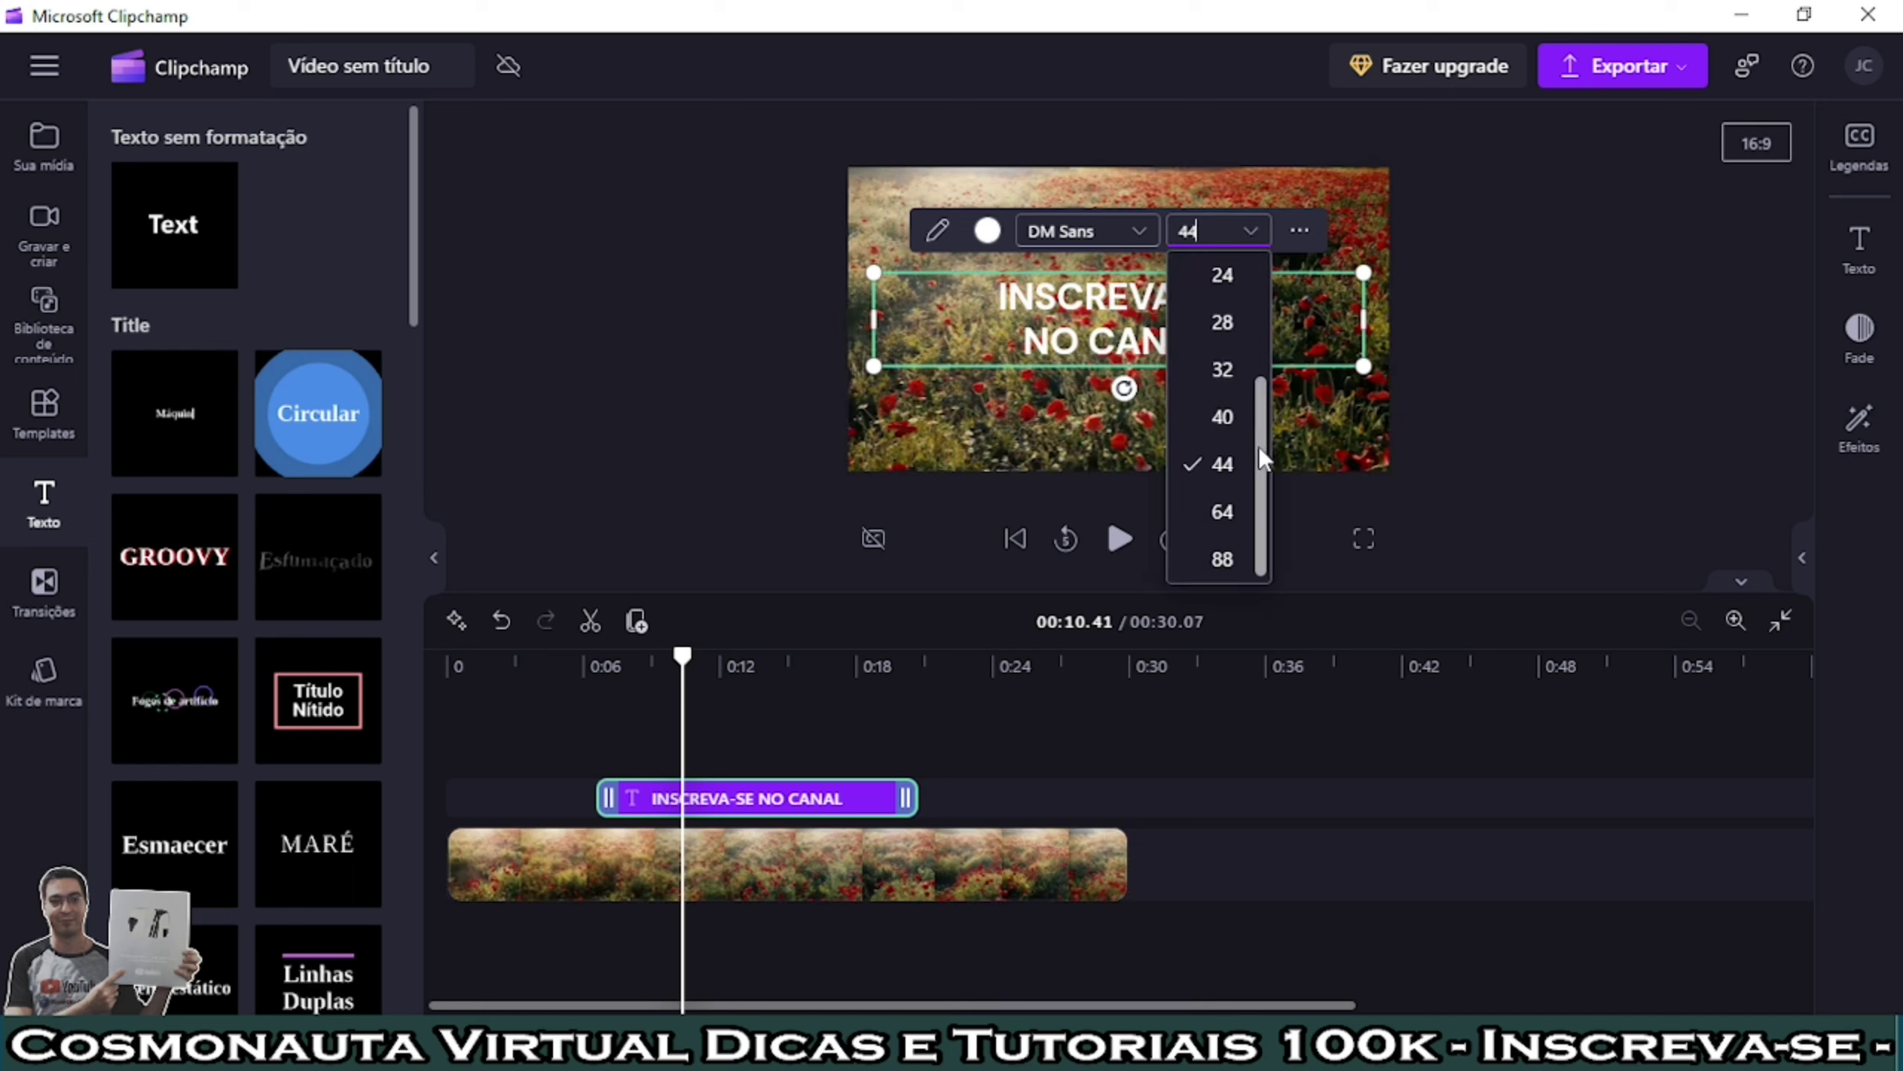
pyautogui.click(1224, 556)
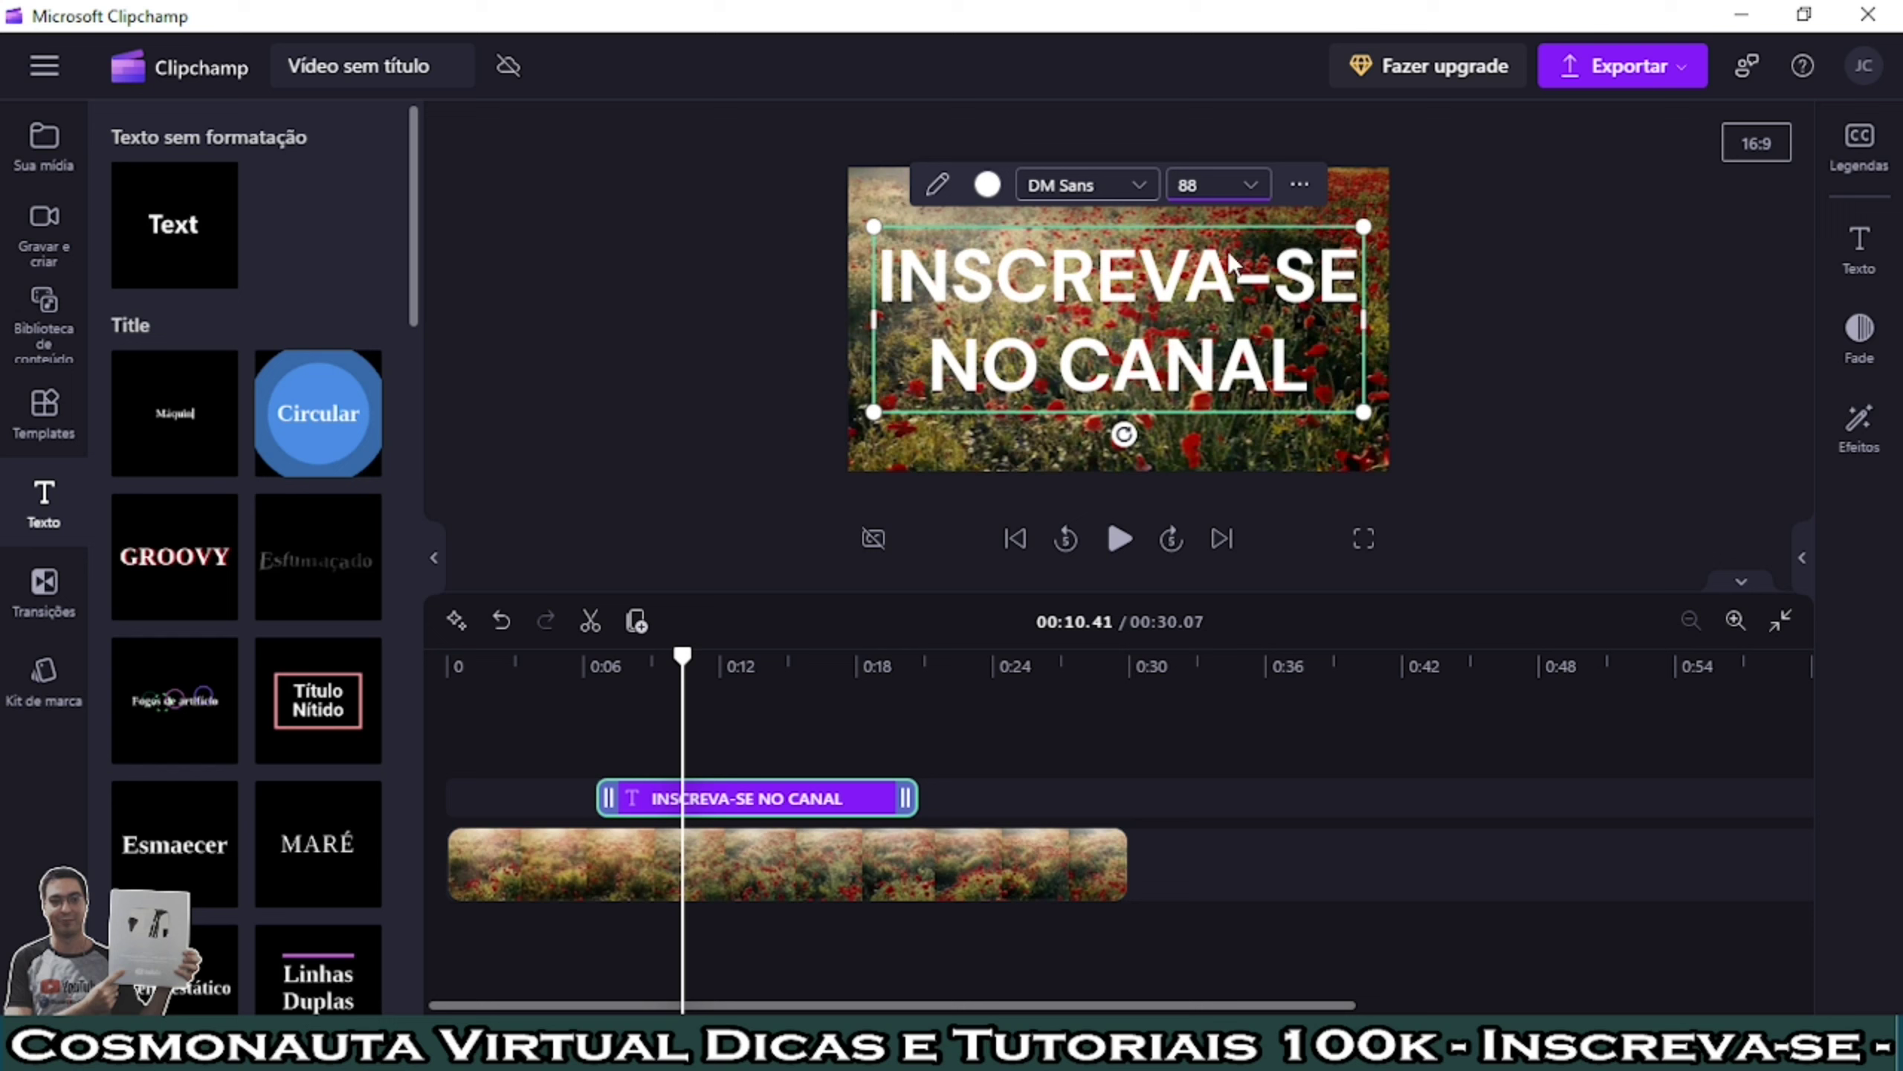
# Step: Change the title's font to Cardin and its text colour to bright yellow #FAFF00
pyautogui.click(1139, 185)
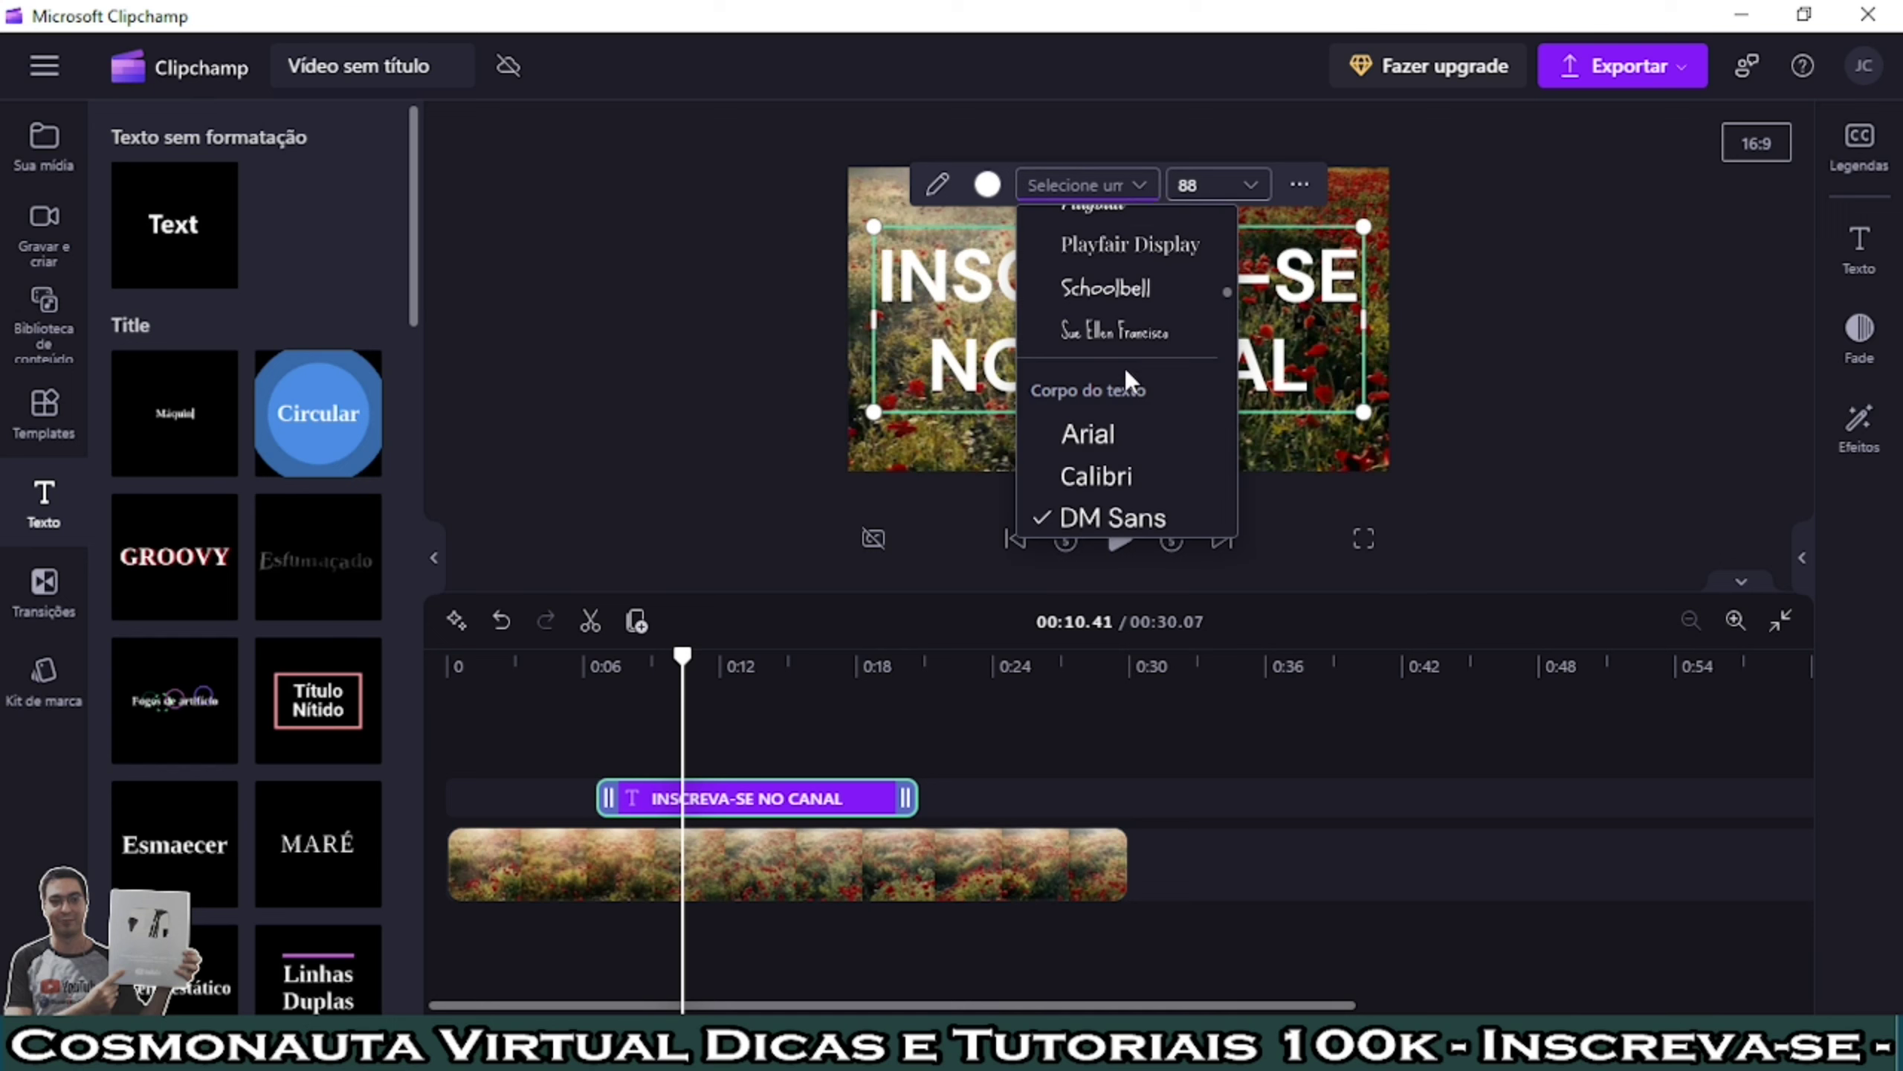
pyautogui.scroll(-5, 1126, 413)
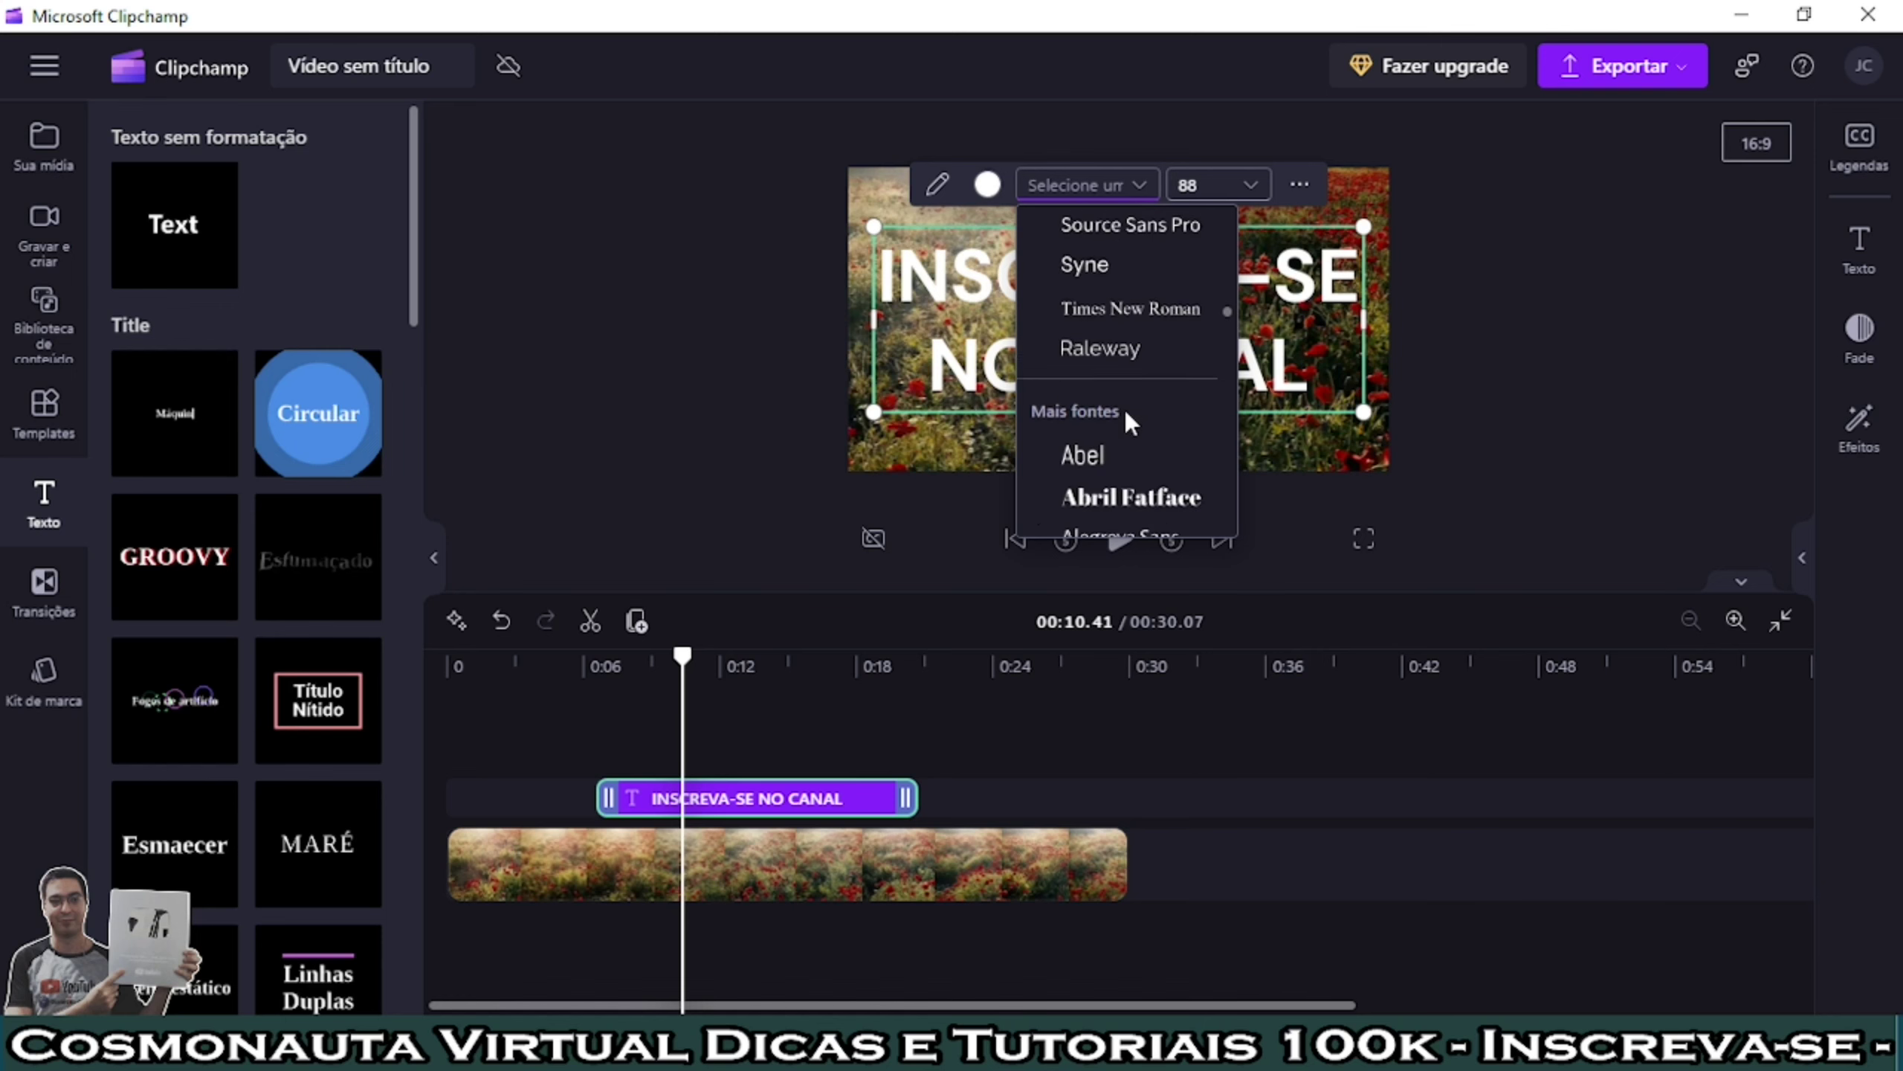
pyautogui.scroll(-5, 1126, 412)
pyautogui.scroll(-5, 1129, 424)
pyautogui.scroll(-2, 1130, 424)
pyautogui.scroll(-5, 1129, 420)
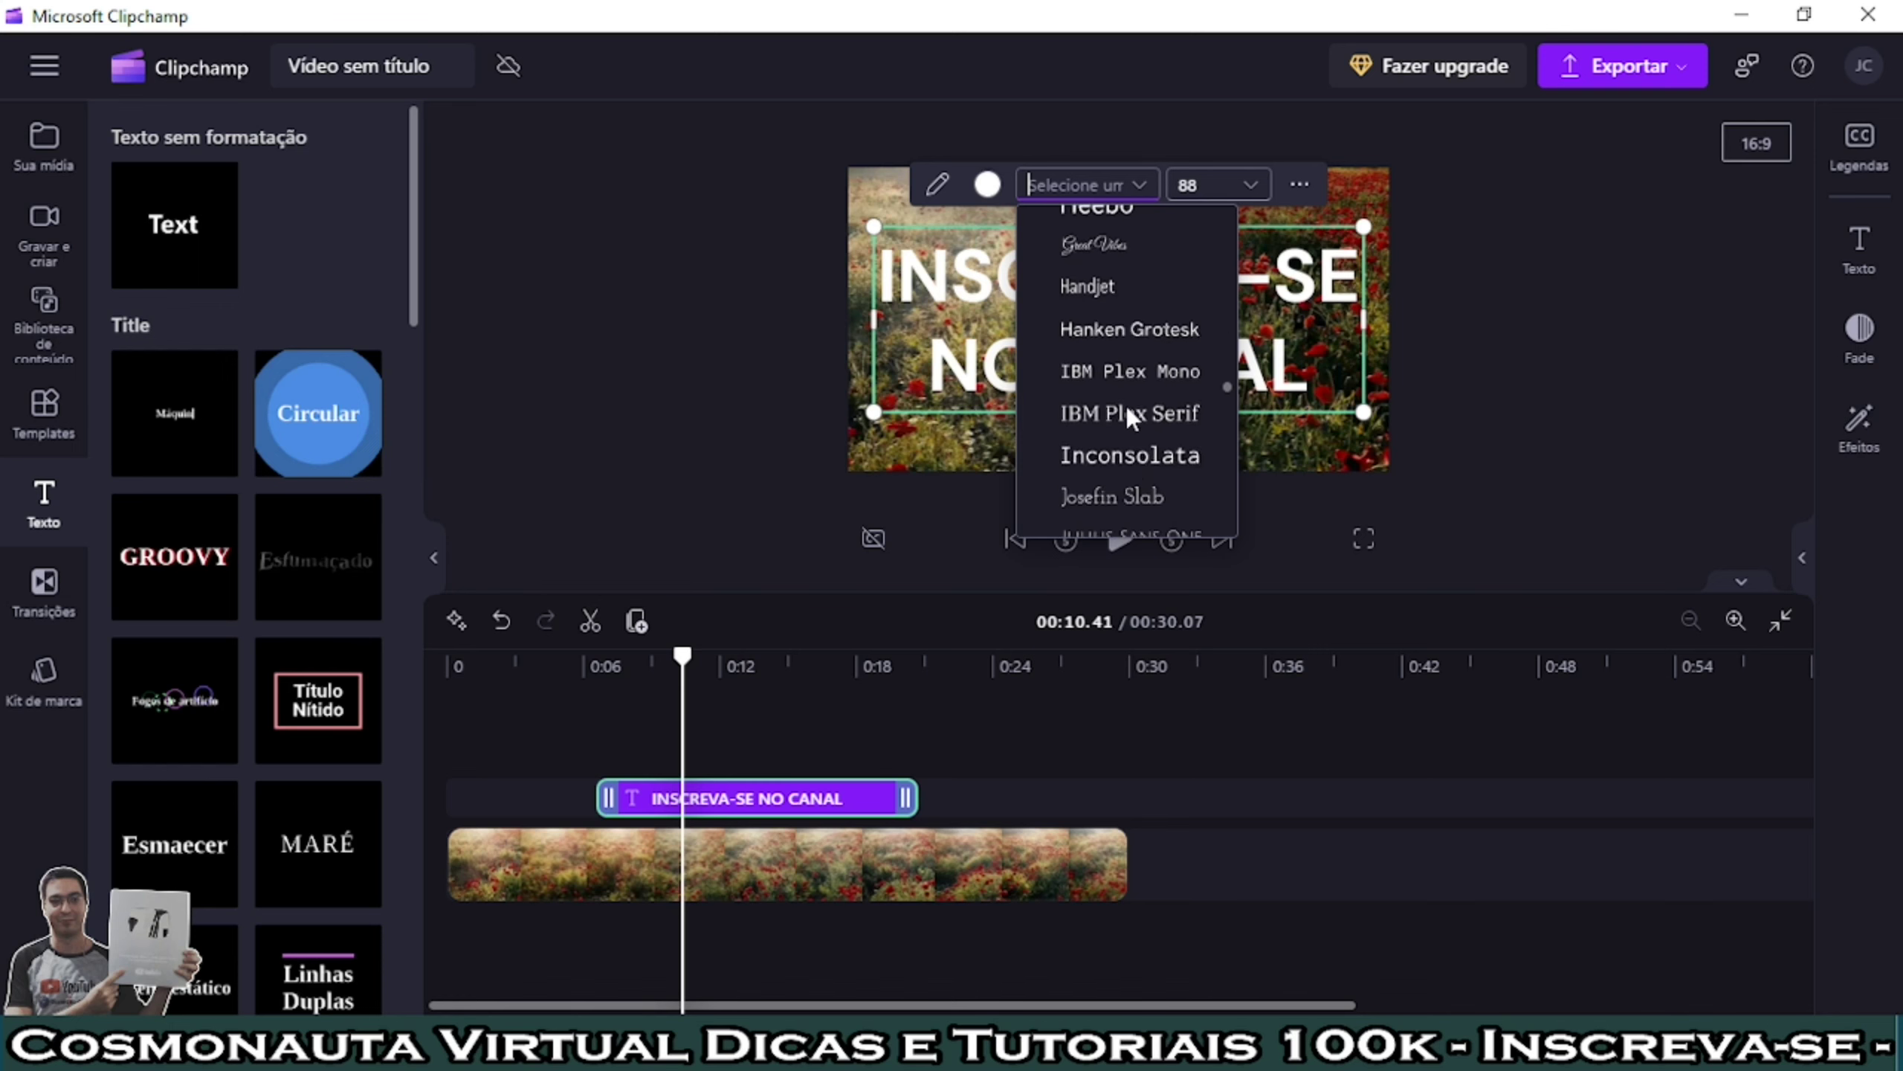
pyautogui.click(1129, 420)
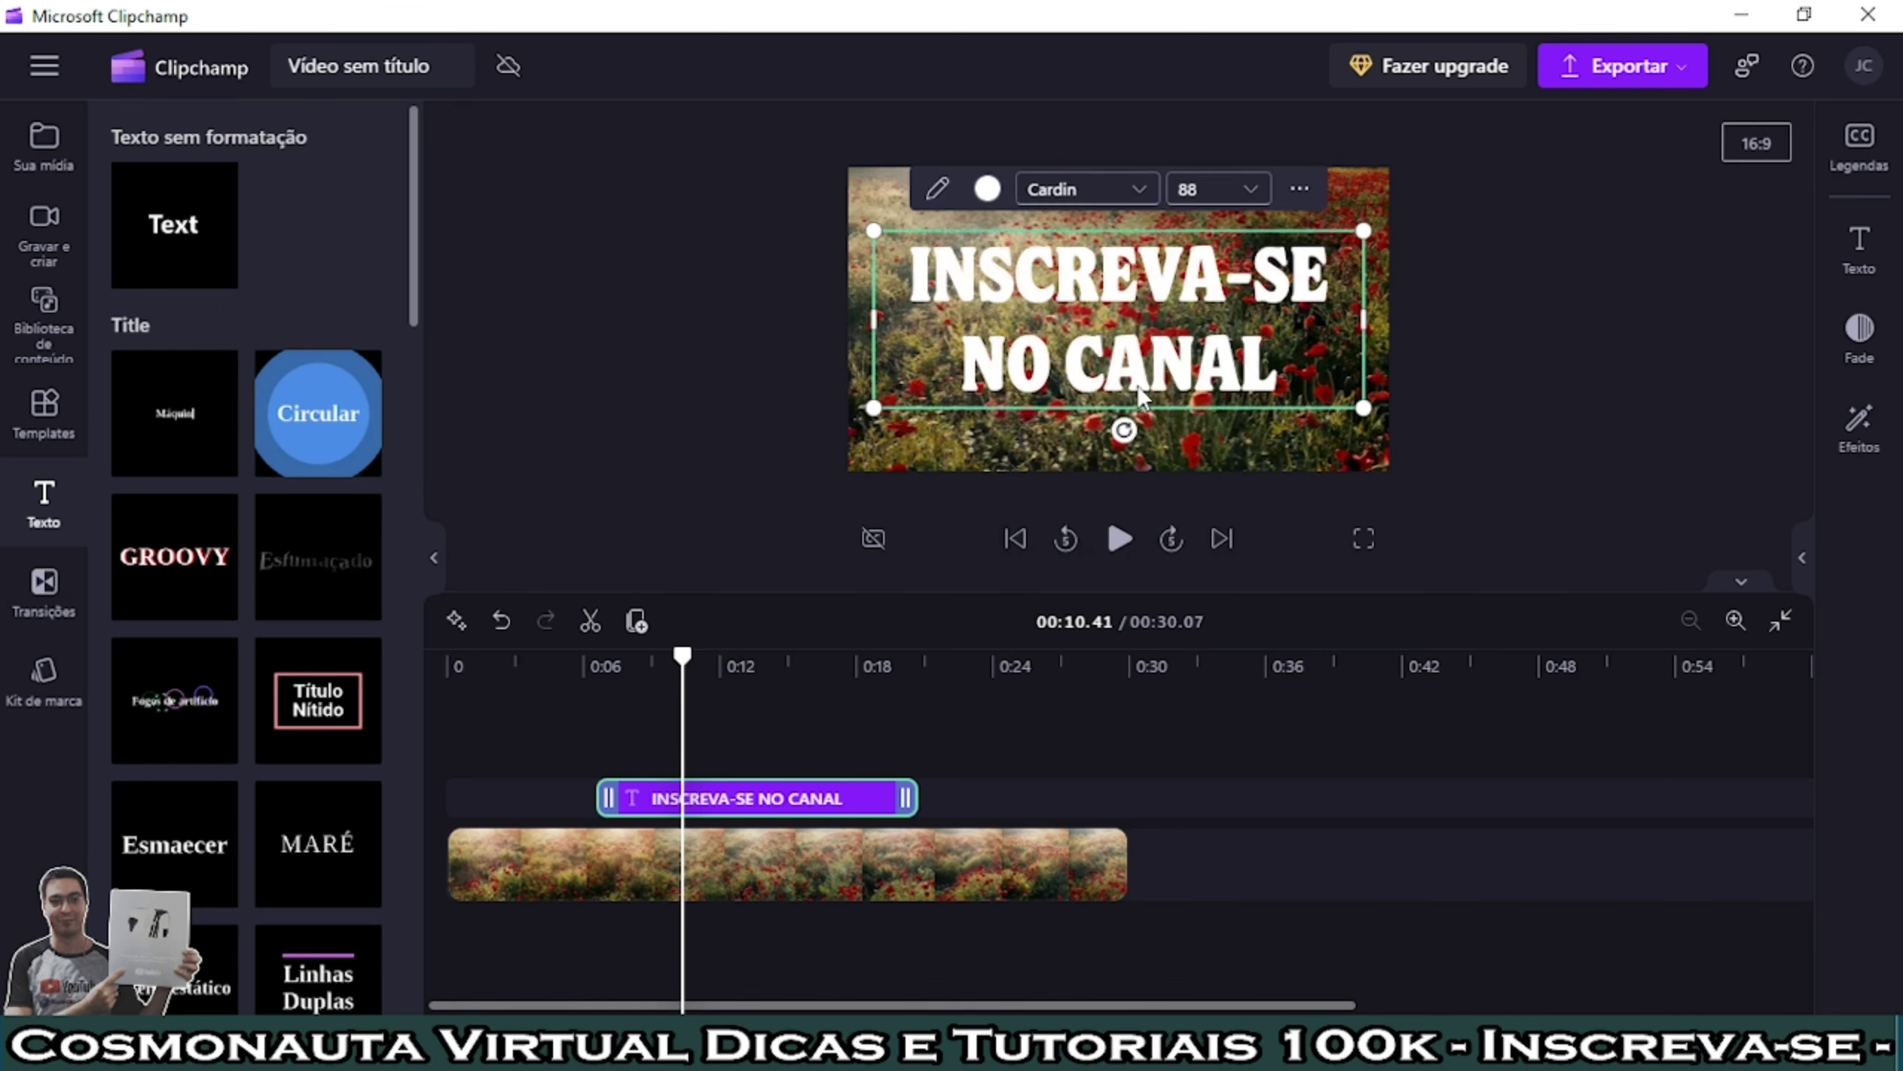
pyautogui.click(988, 189)
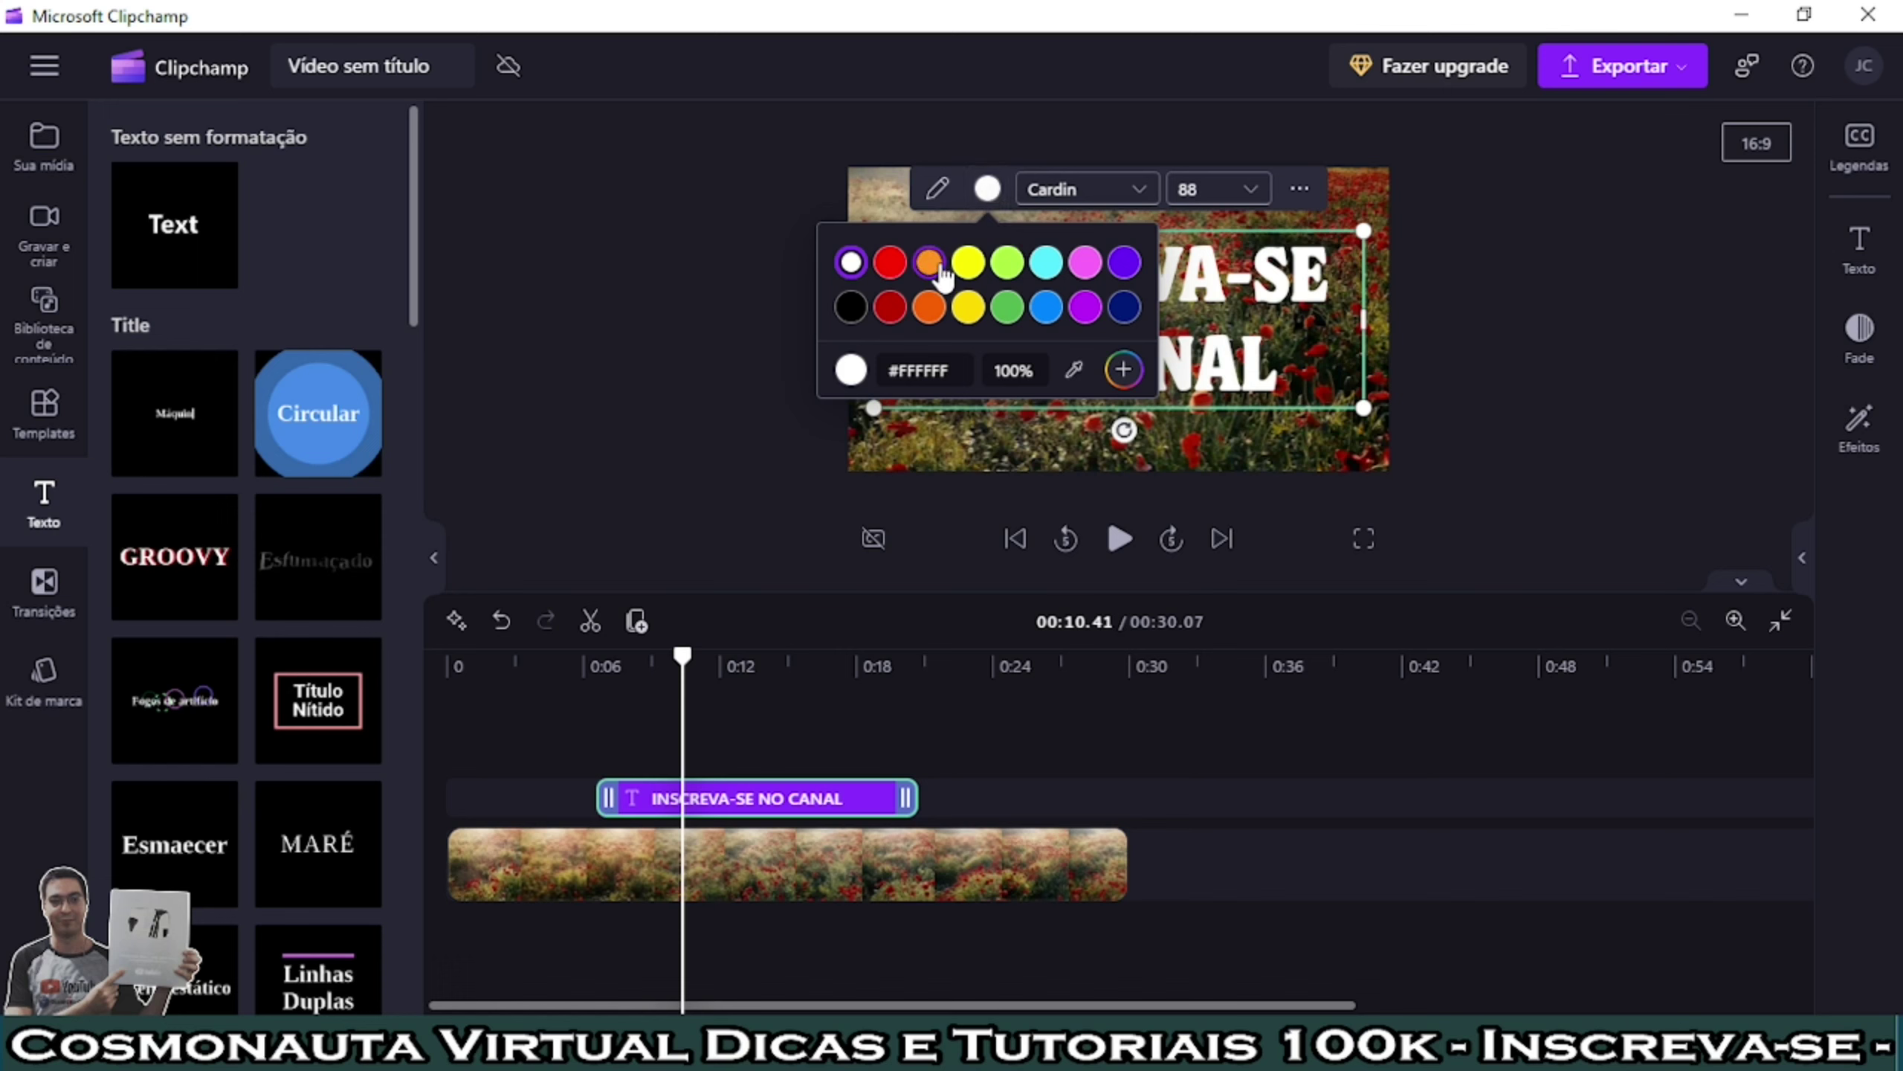
pyautogui.click(968, 264)
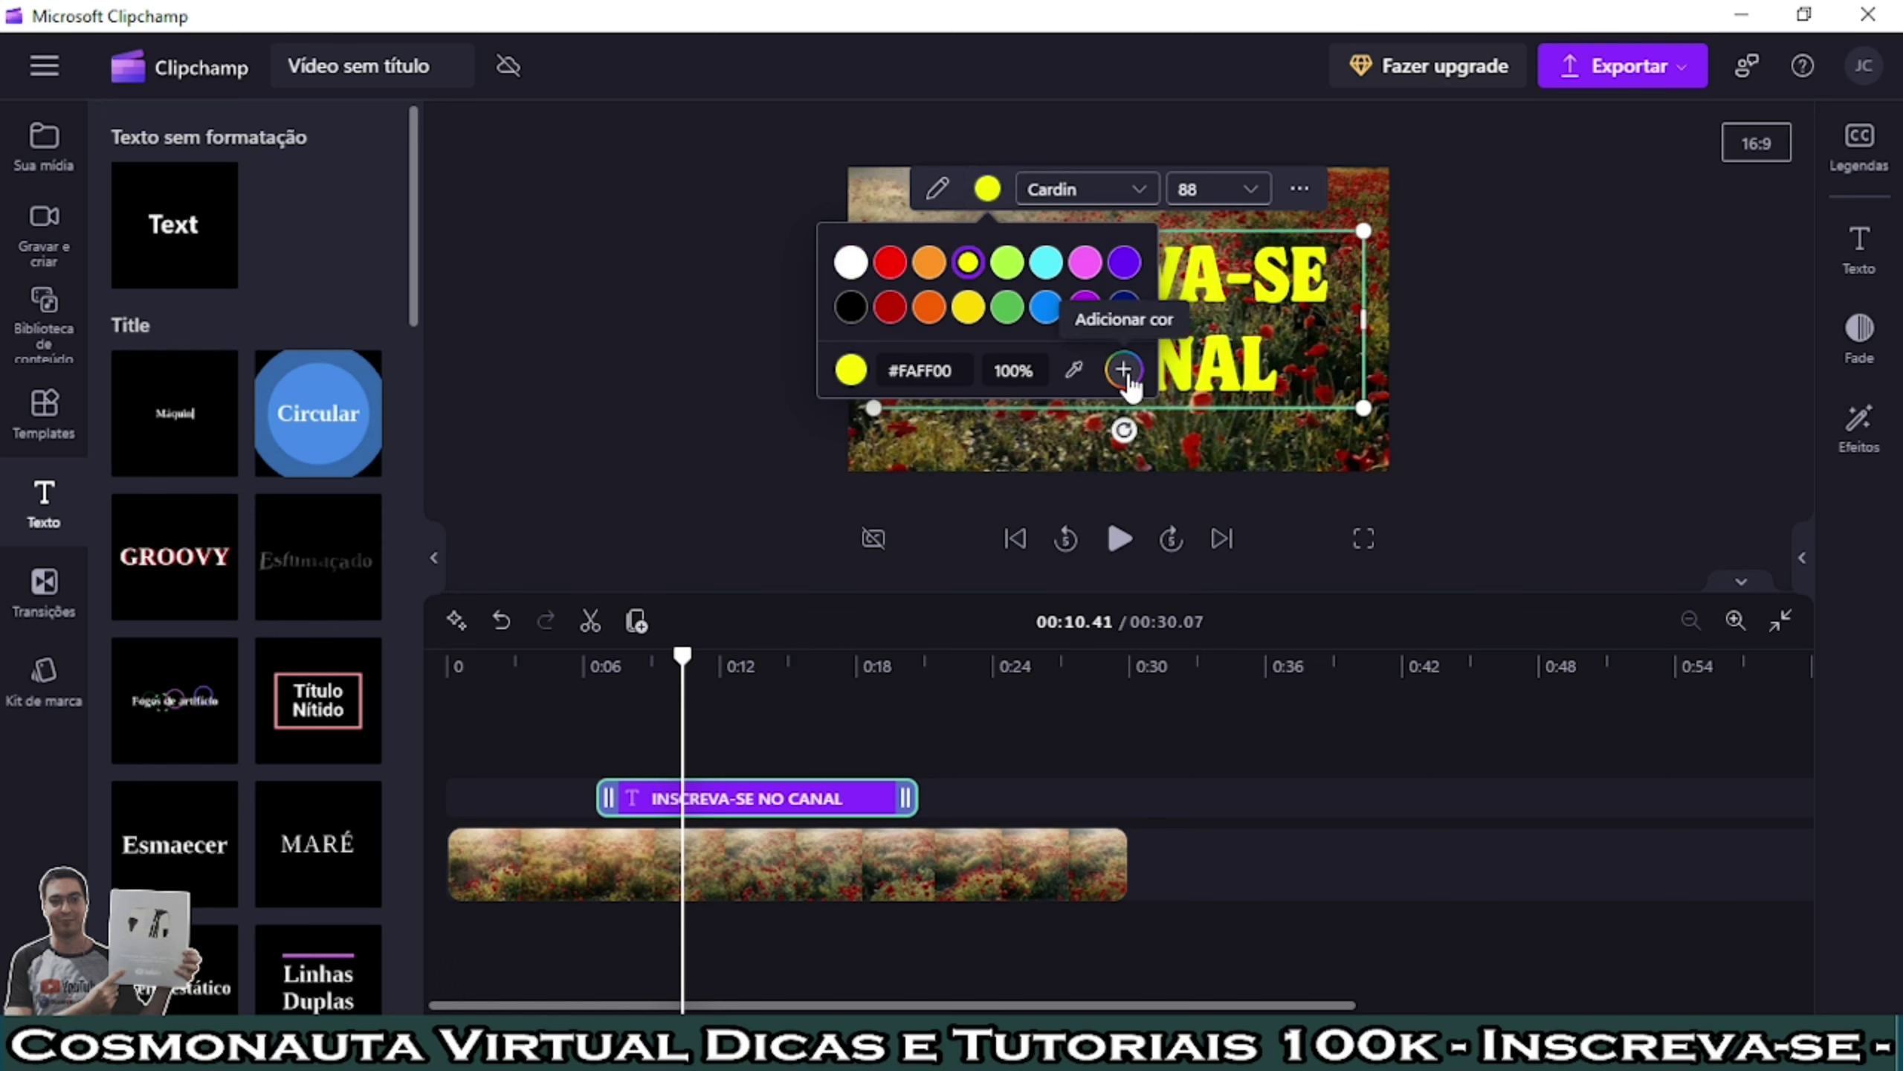
# Step: Look over the title's additional formatting options and open its full text properties with the title selected
pyautogui.click(1301, 190)
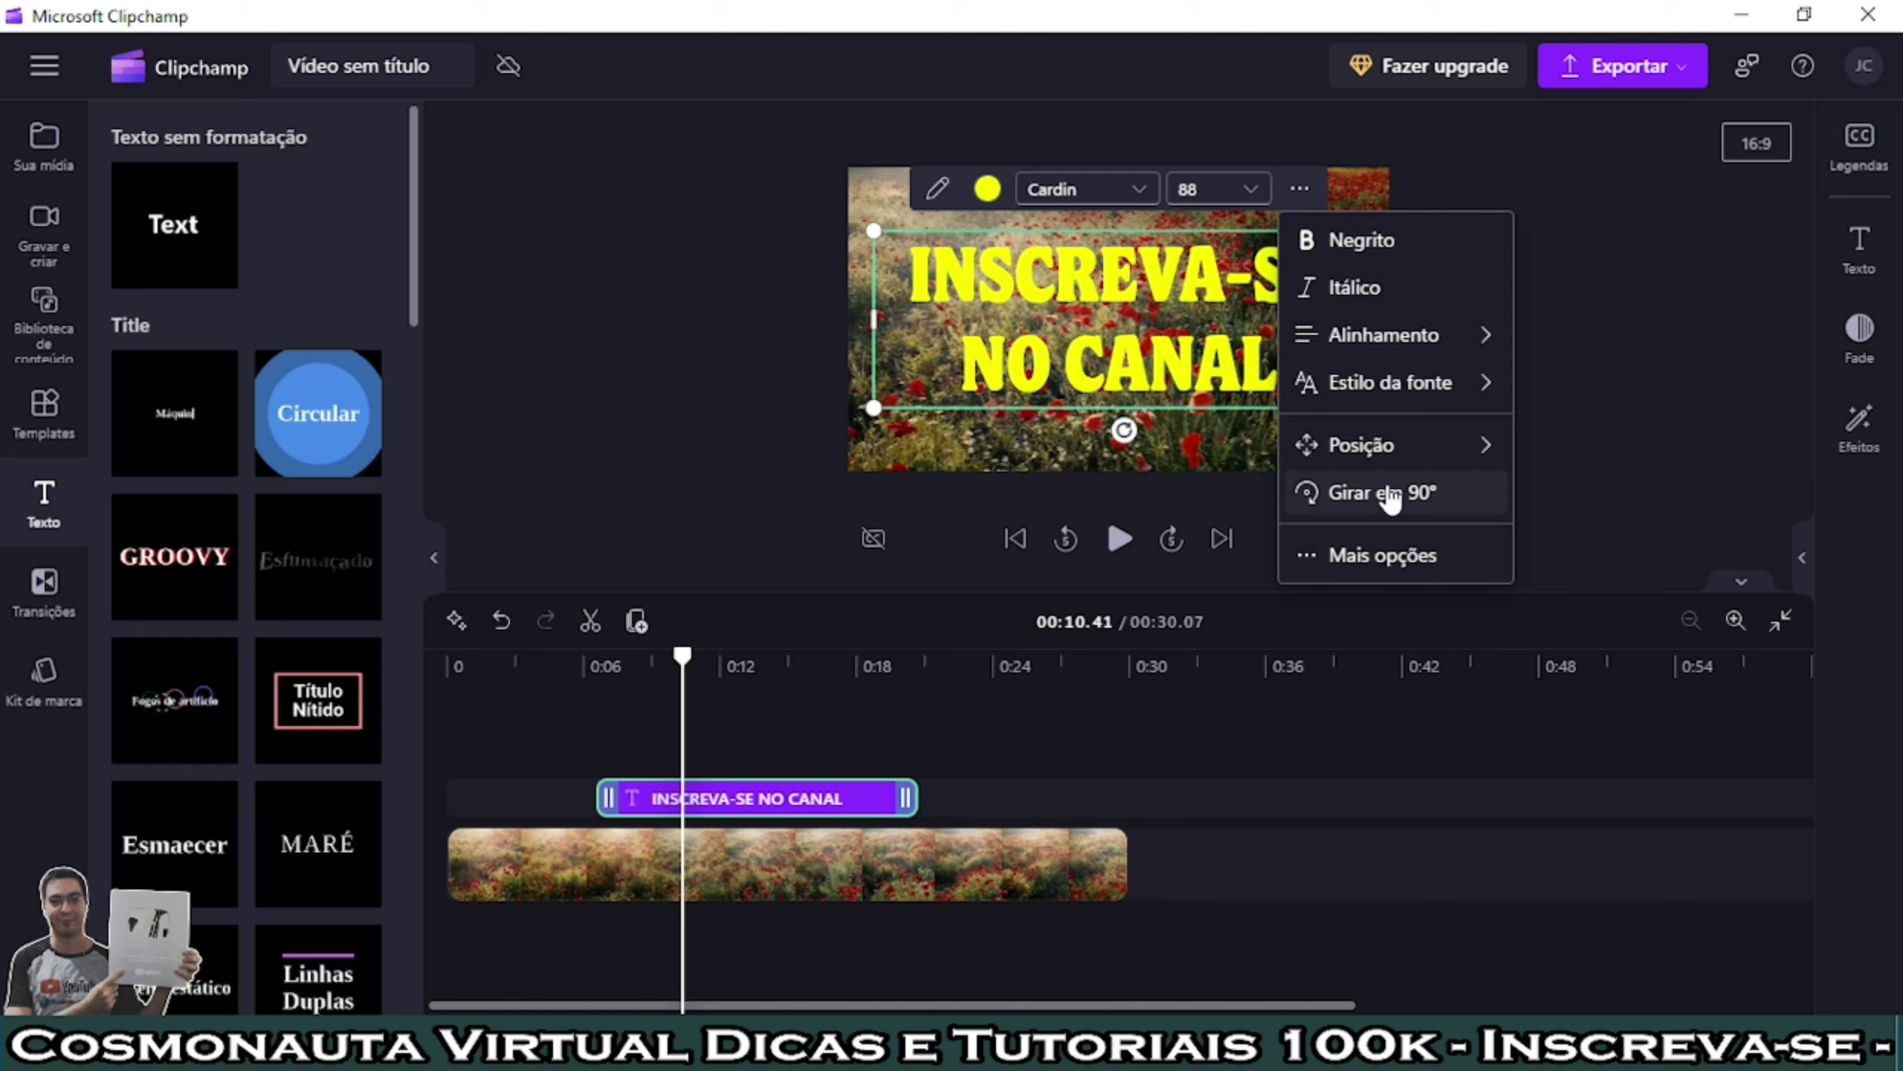
pyautogui.click(938, 191)
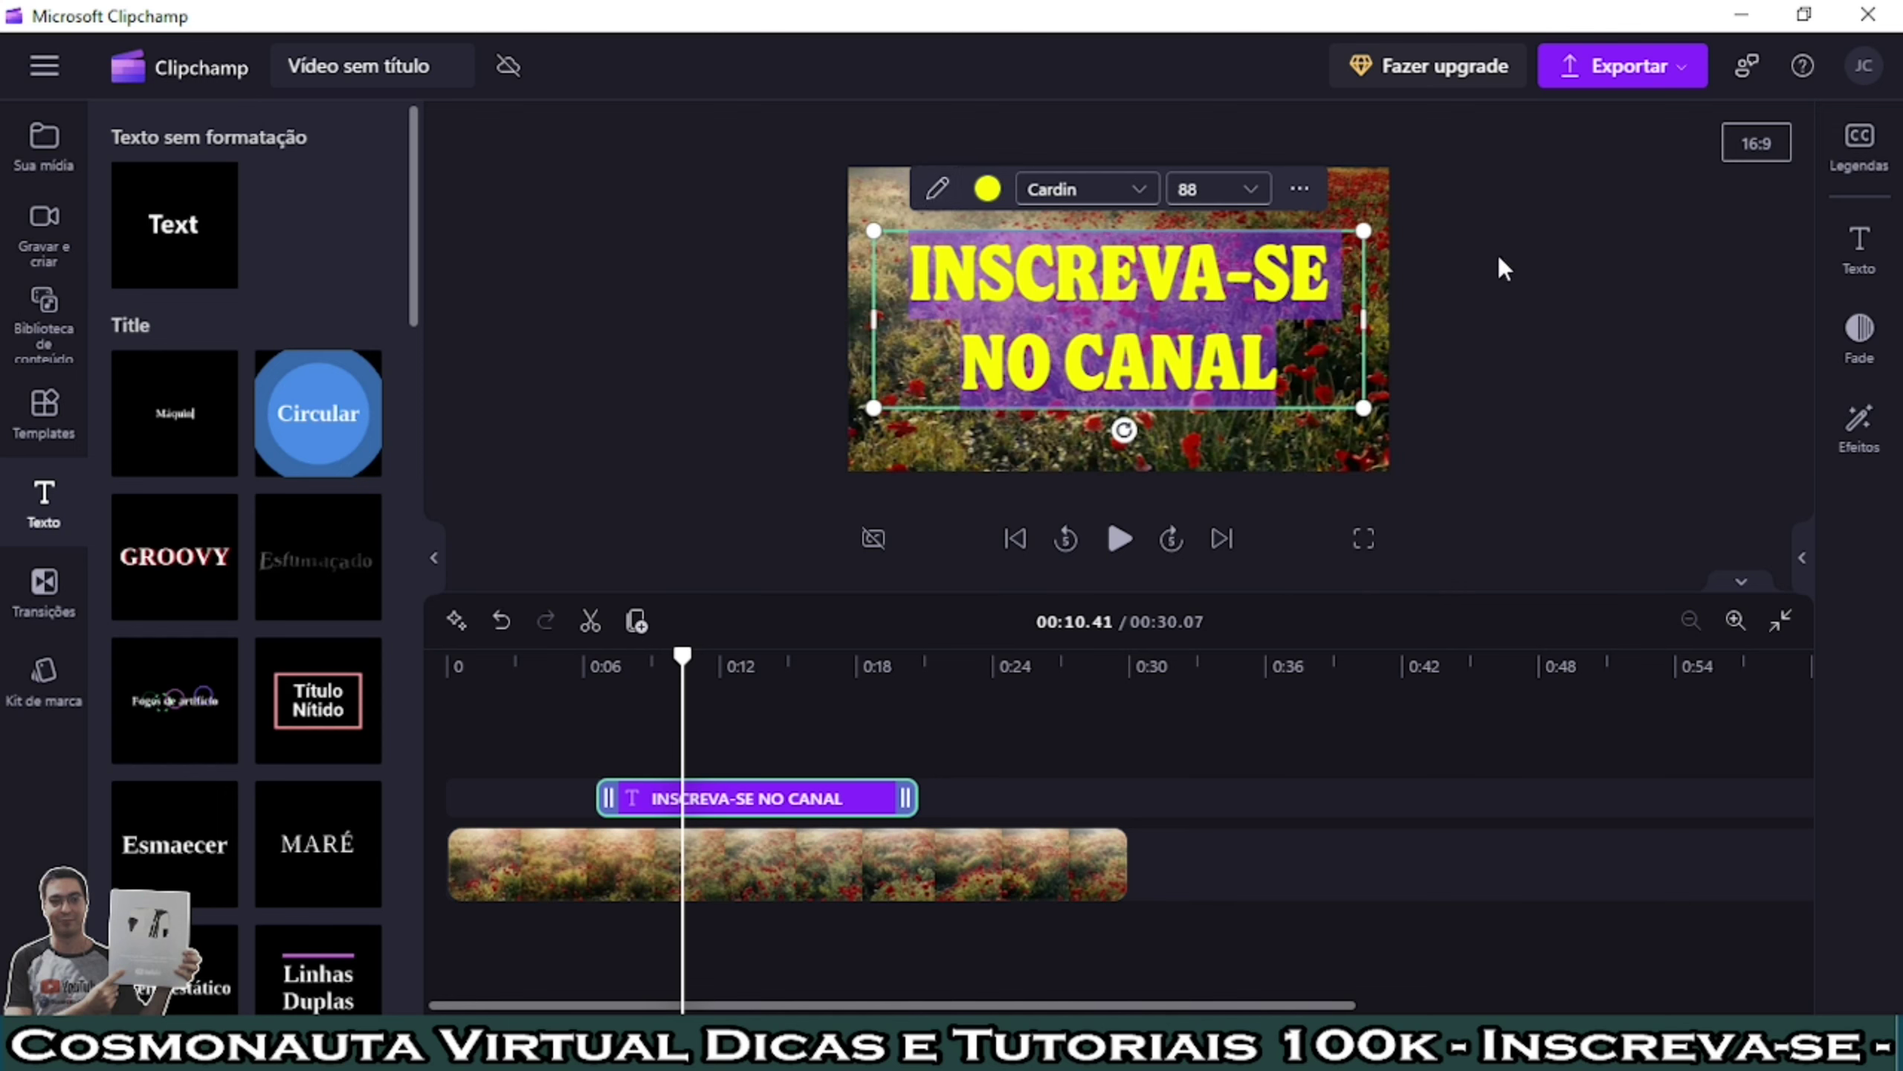
pyautogui.click(1858, 258)
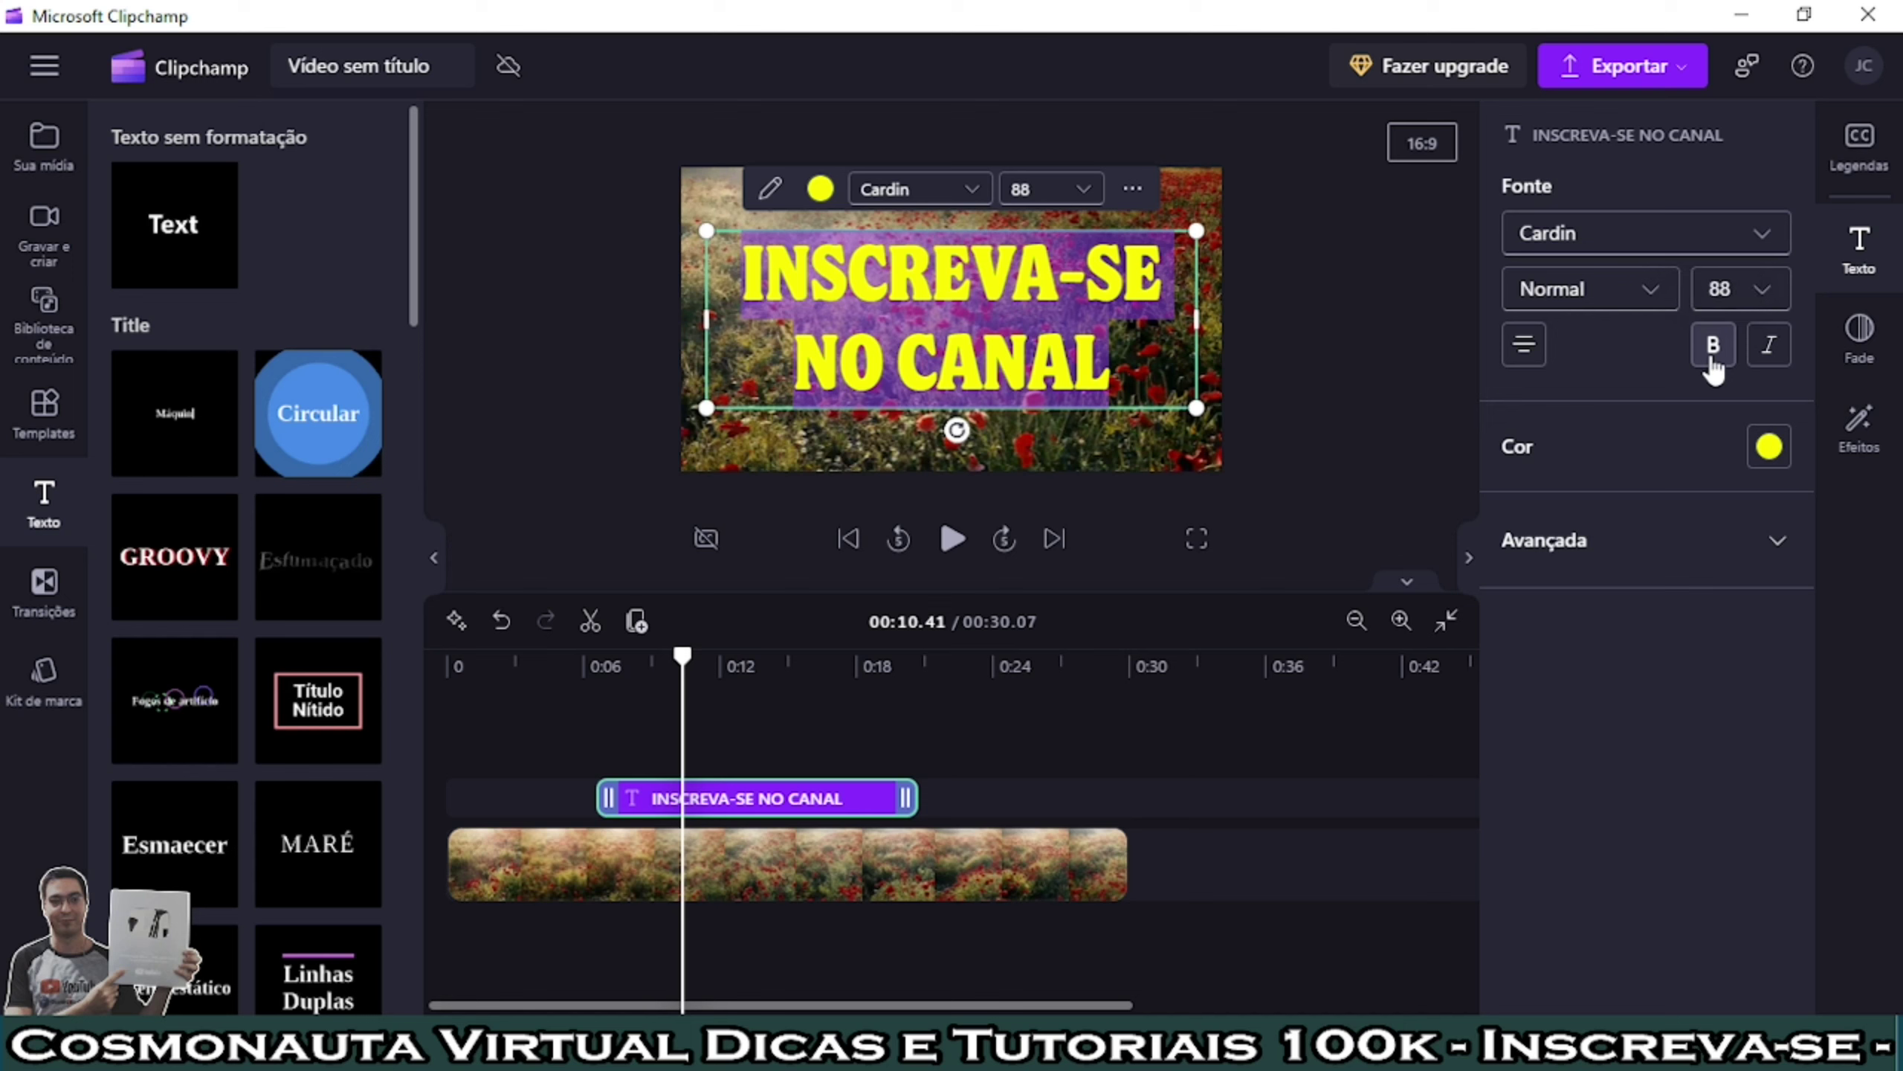
pyautogui.click(1248, 344)
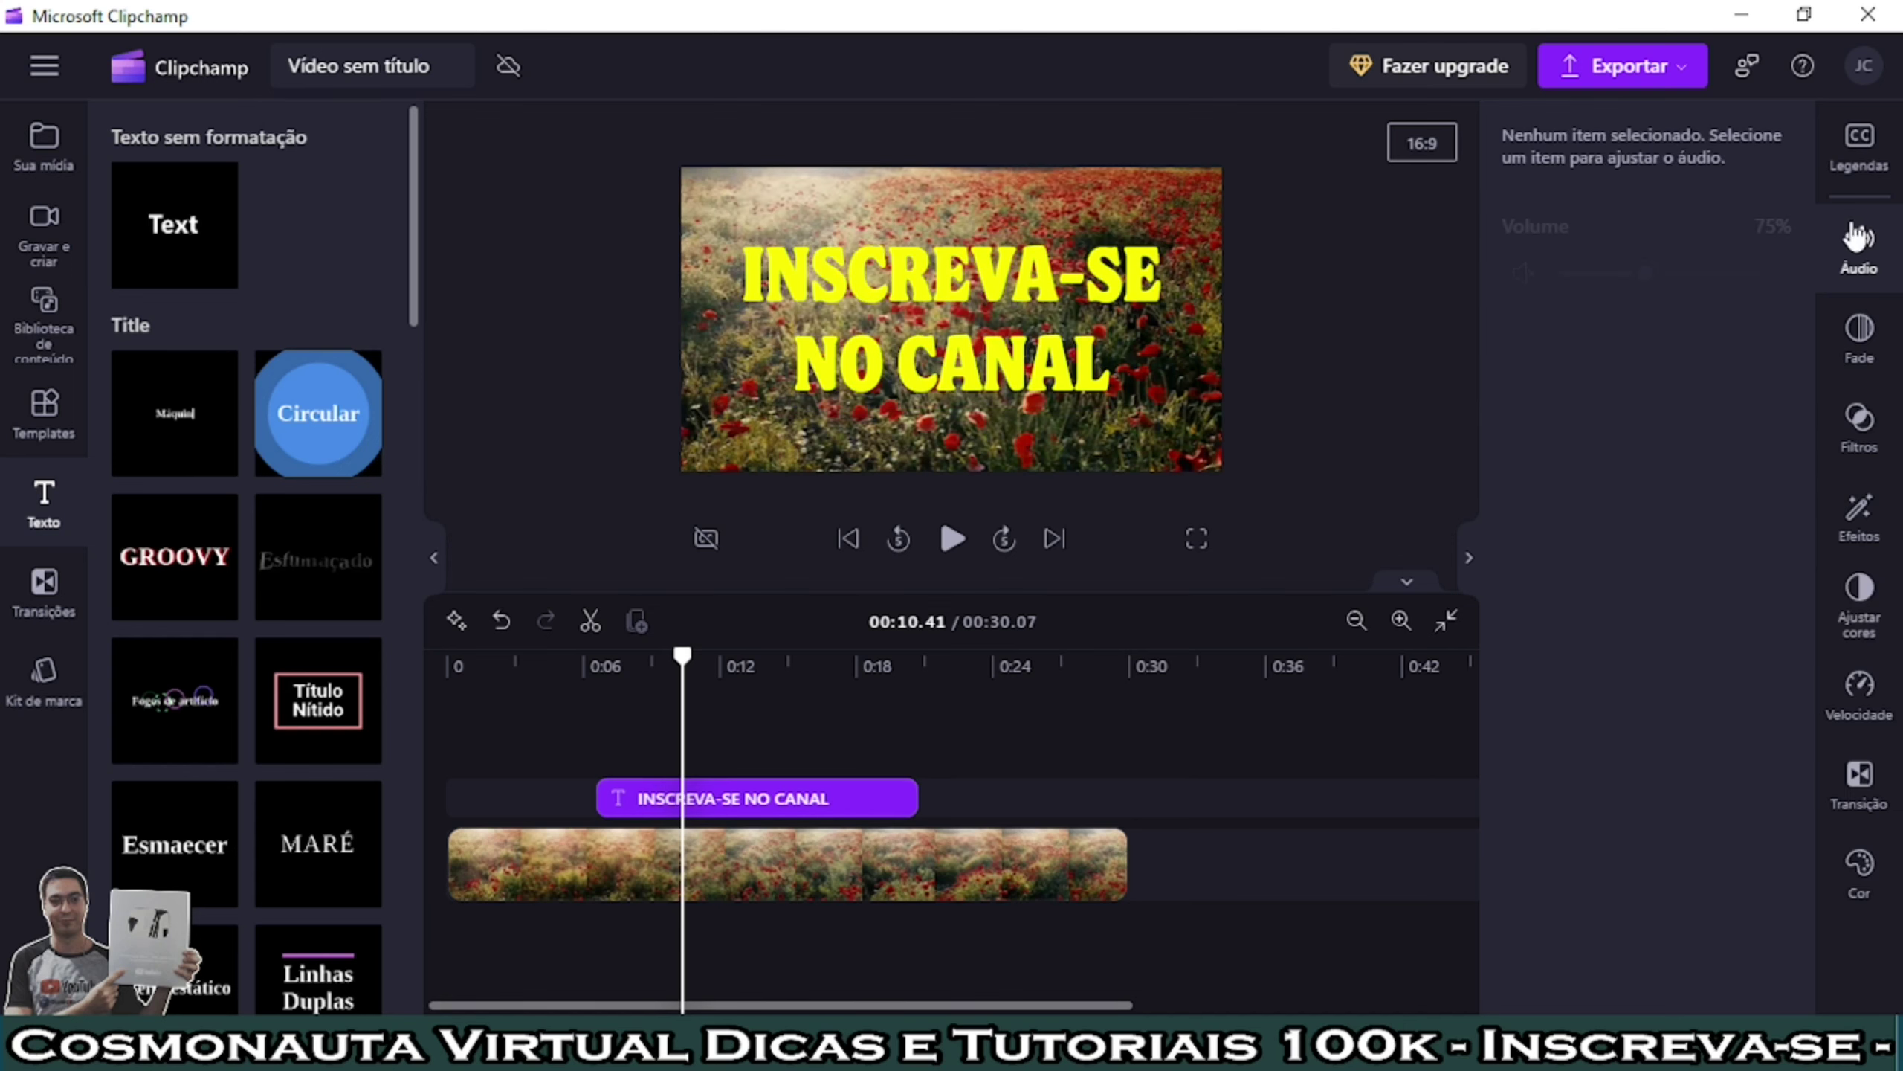
pyautogui.click(966, 279)
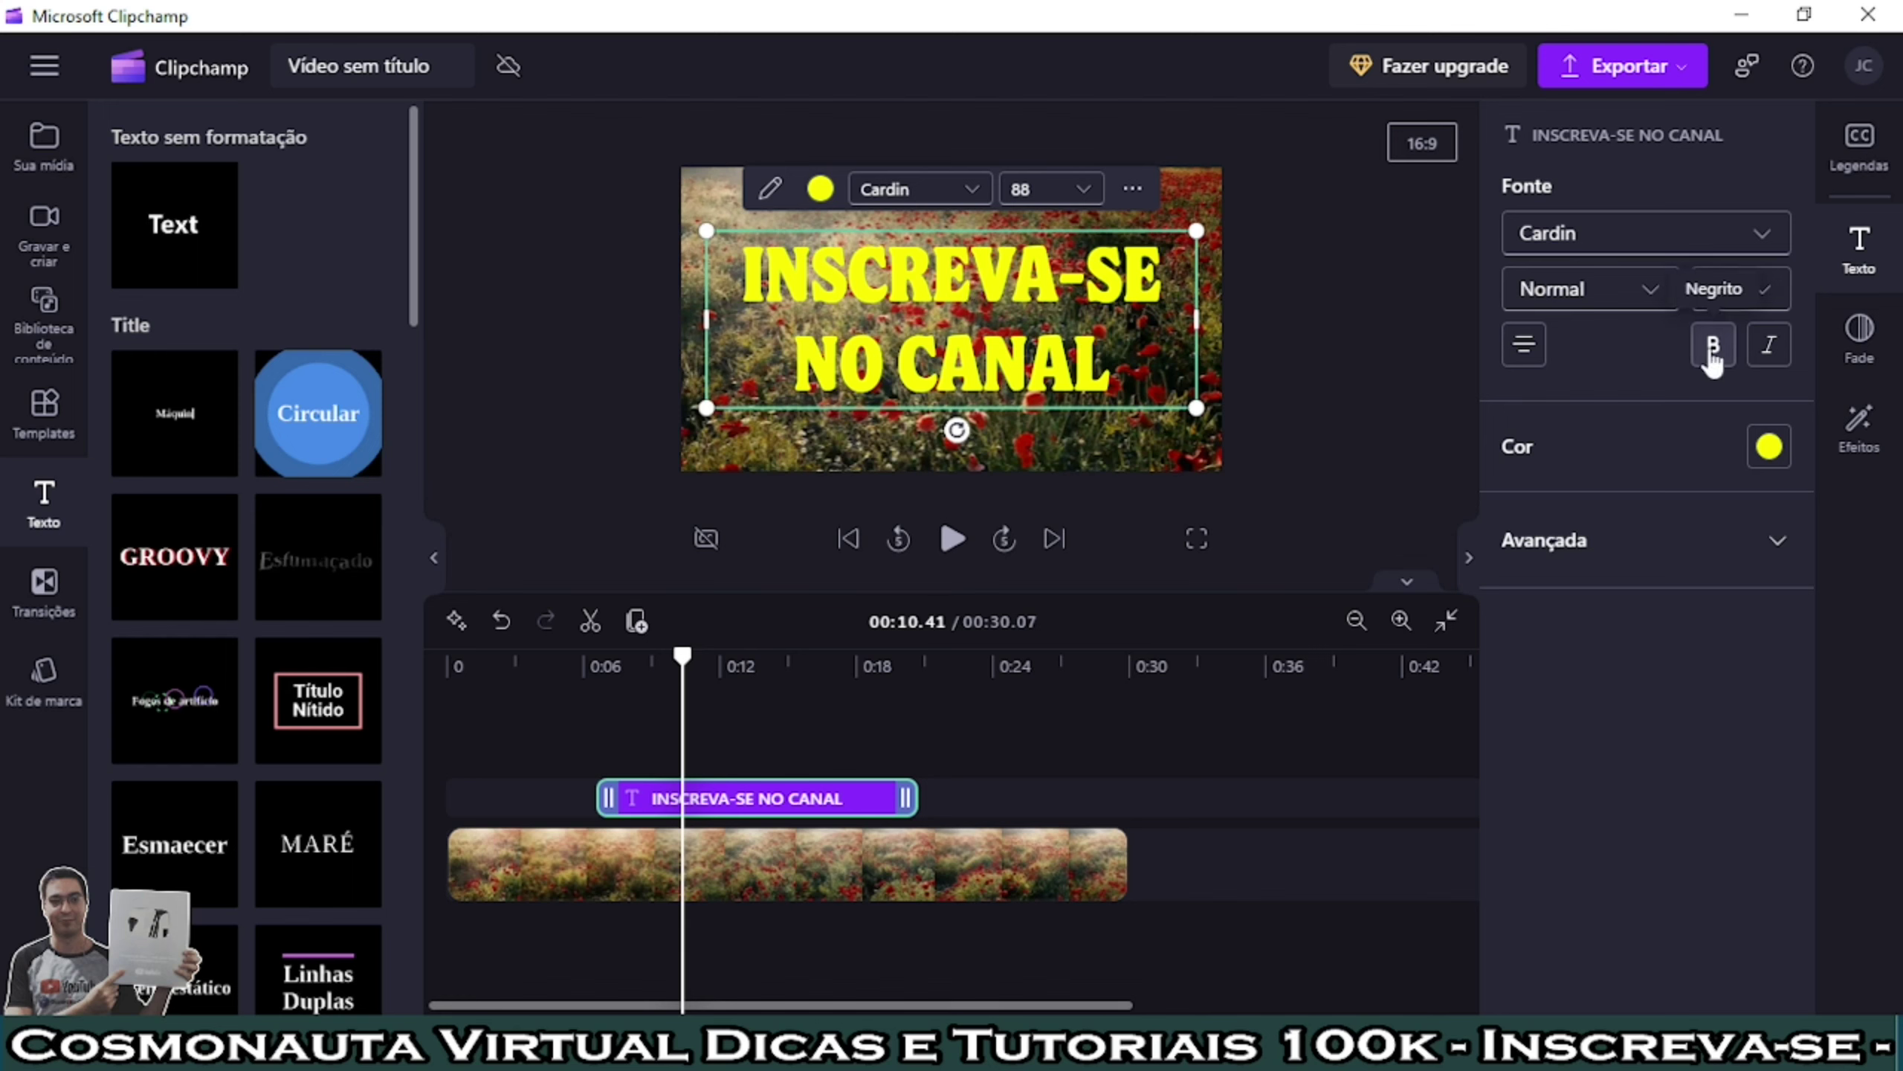
# Step: Try italic style and right alignment on the title, reverting it to upright, centred text
pyautogui.click(1771, 350)
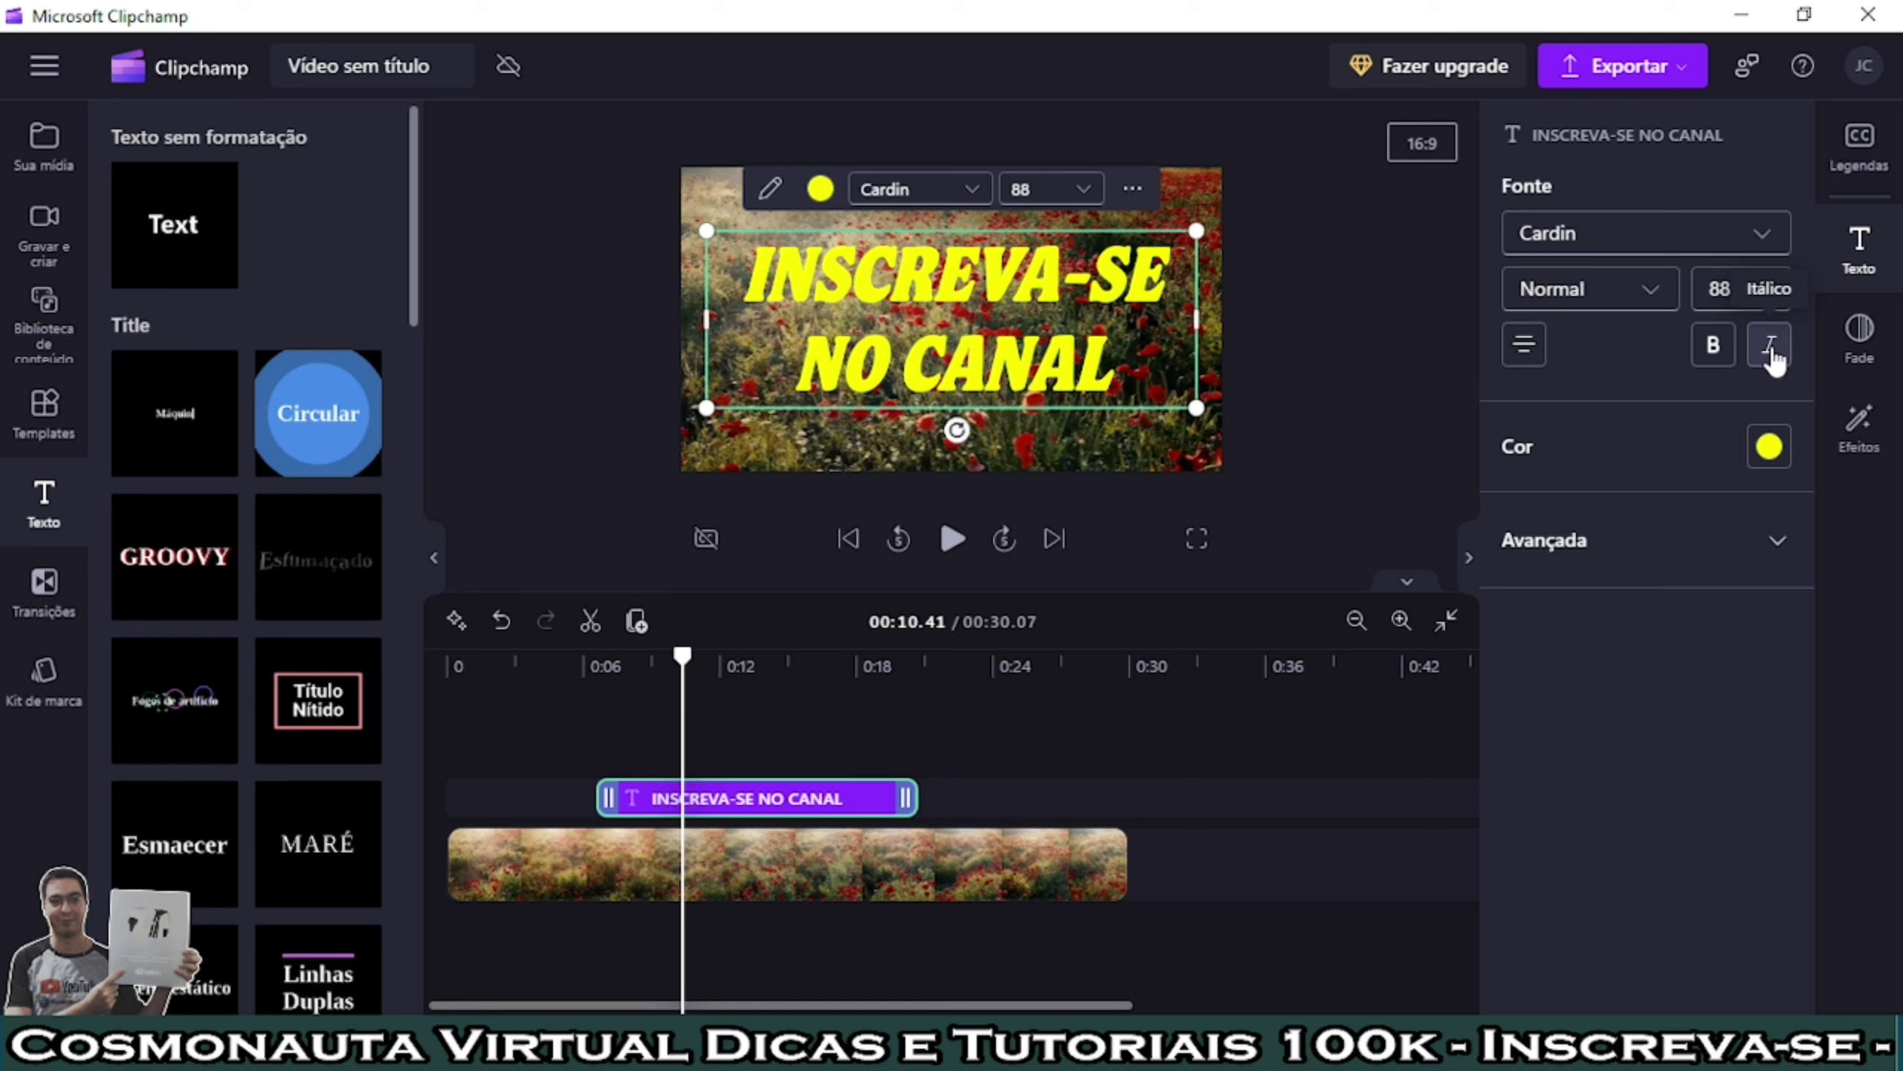
pyautogui.click(1771, 352)
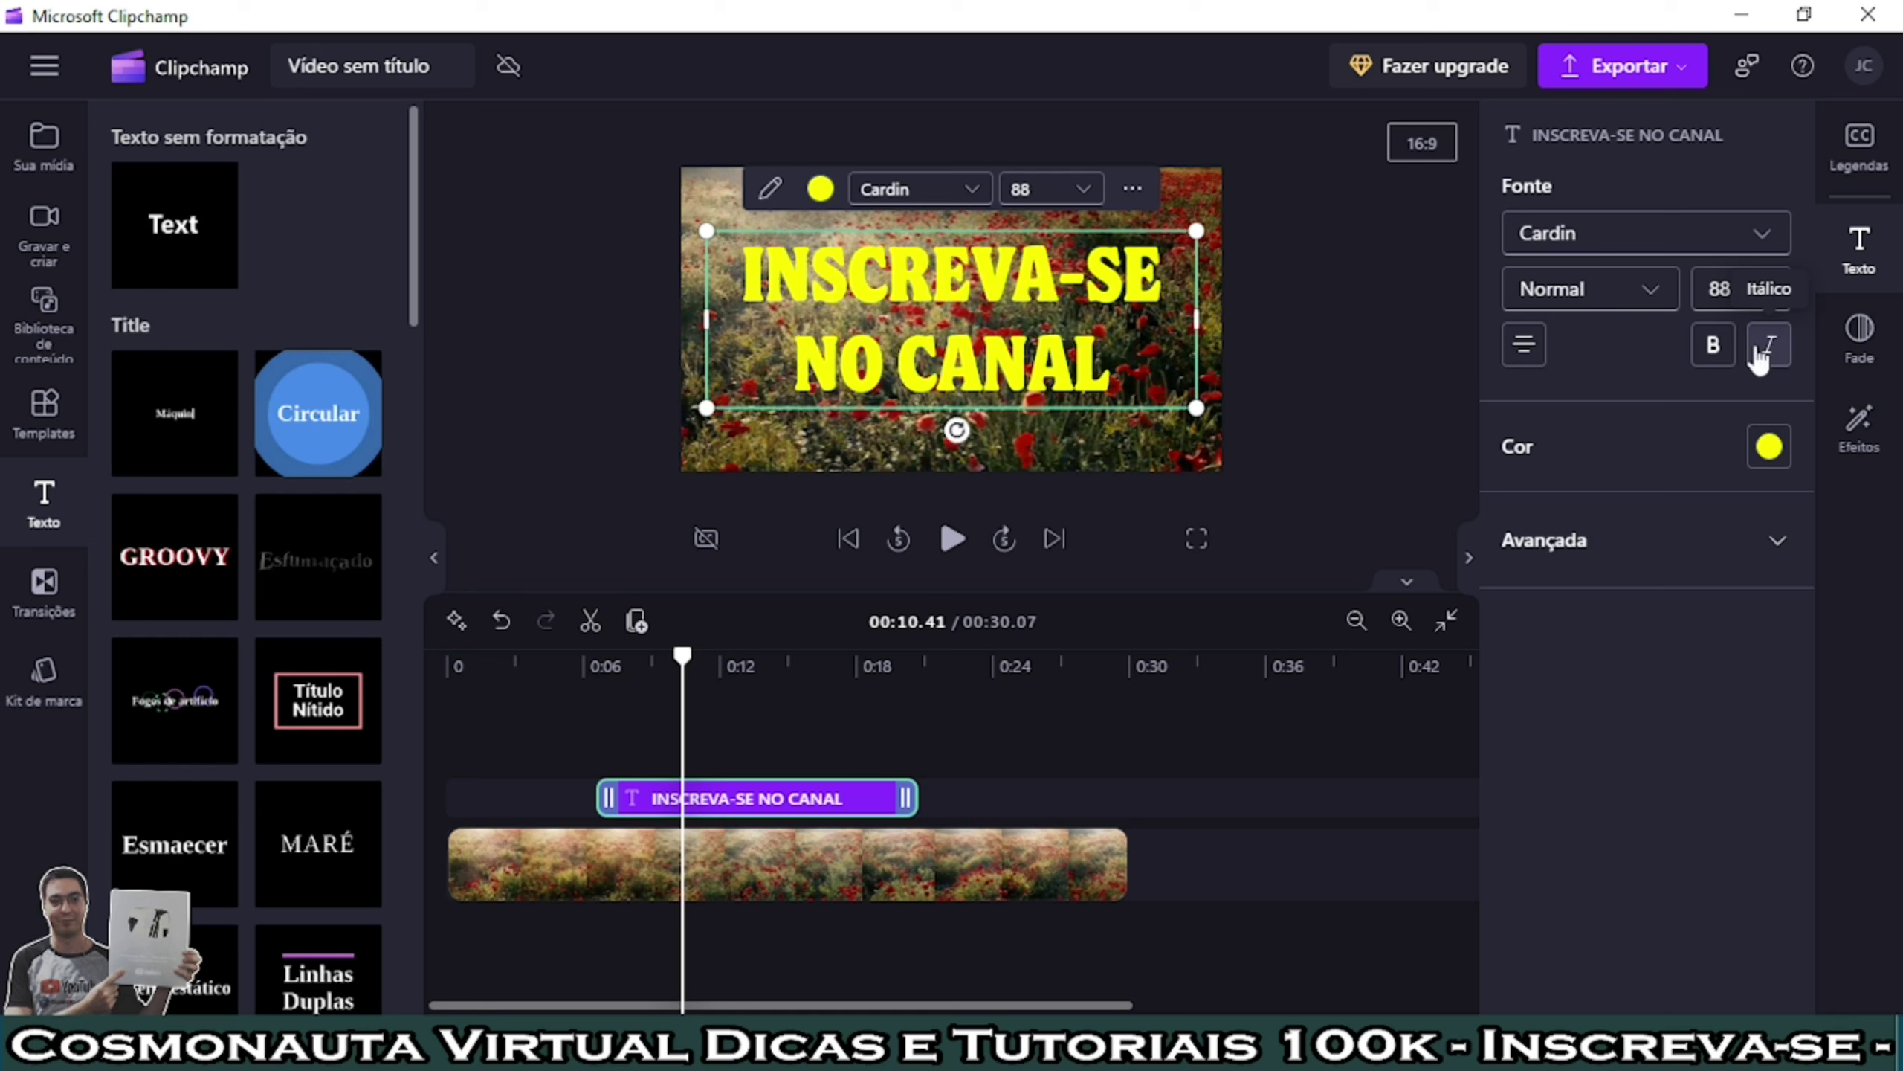
pyautogui.click(1523, 344)
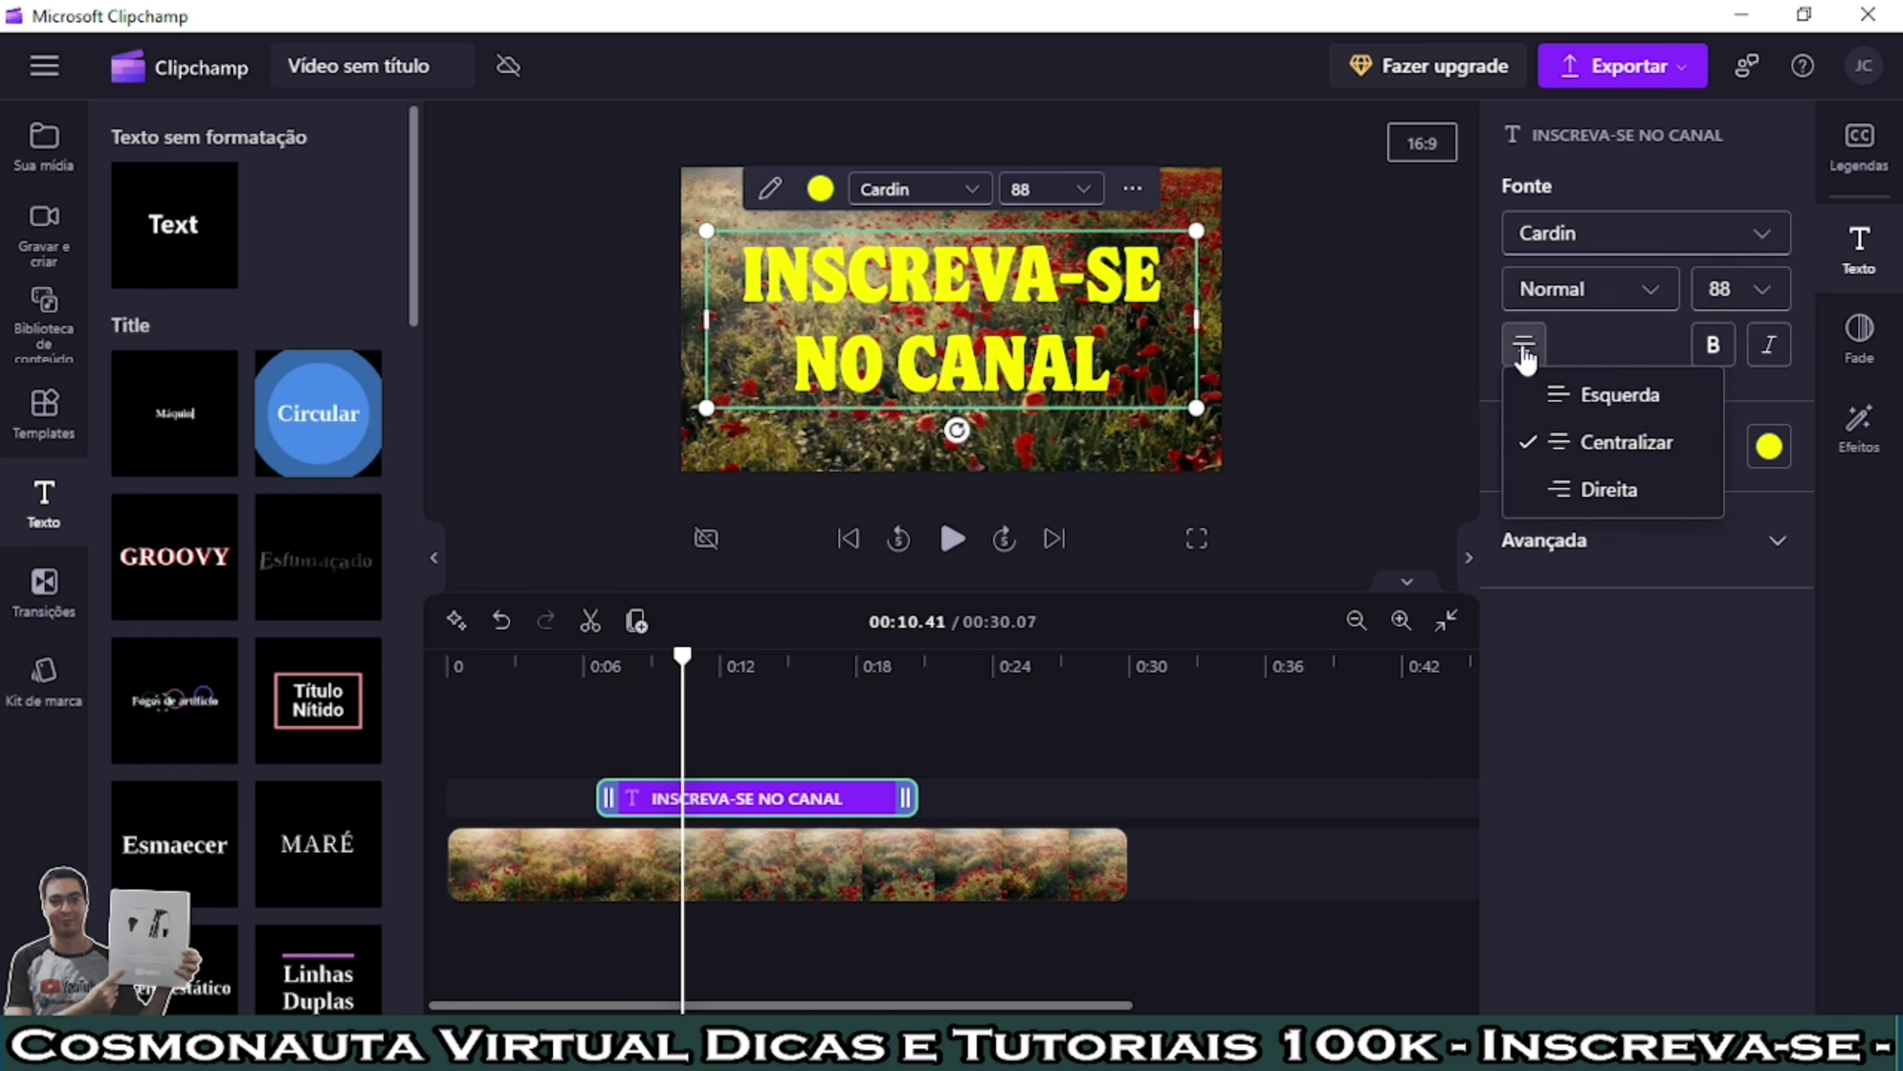
pyautogui.click(1604, 491)
pyautogui.click(1529, 353)
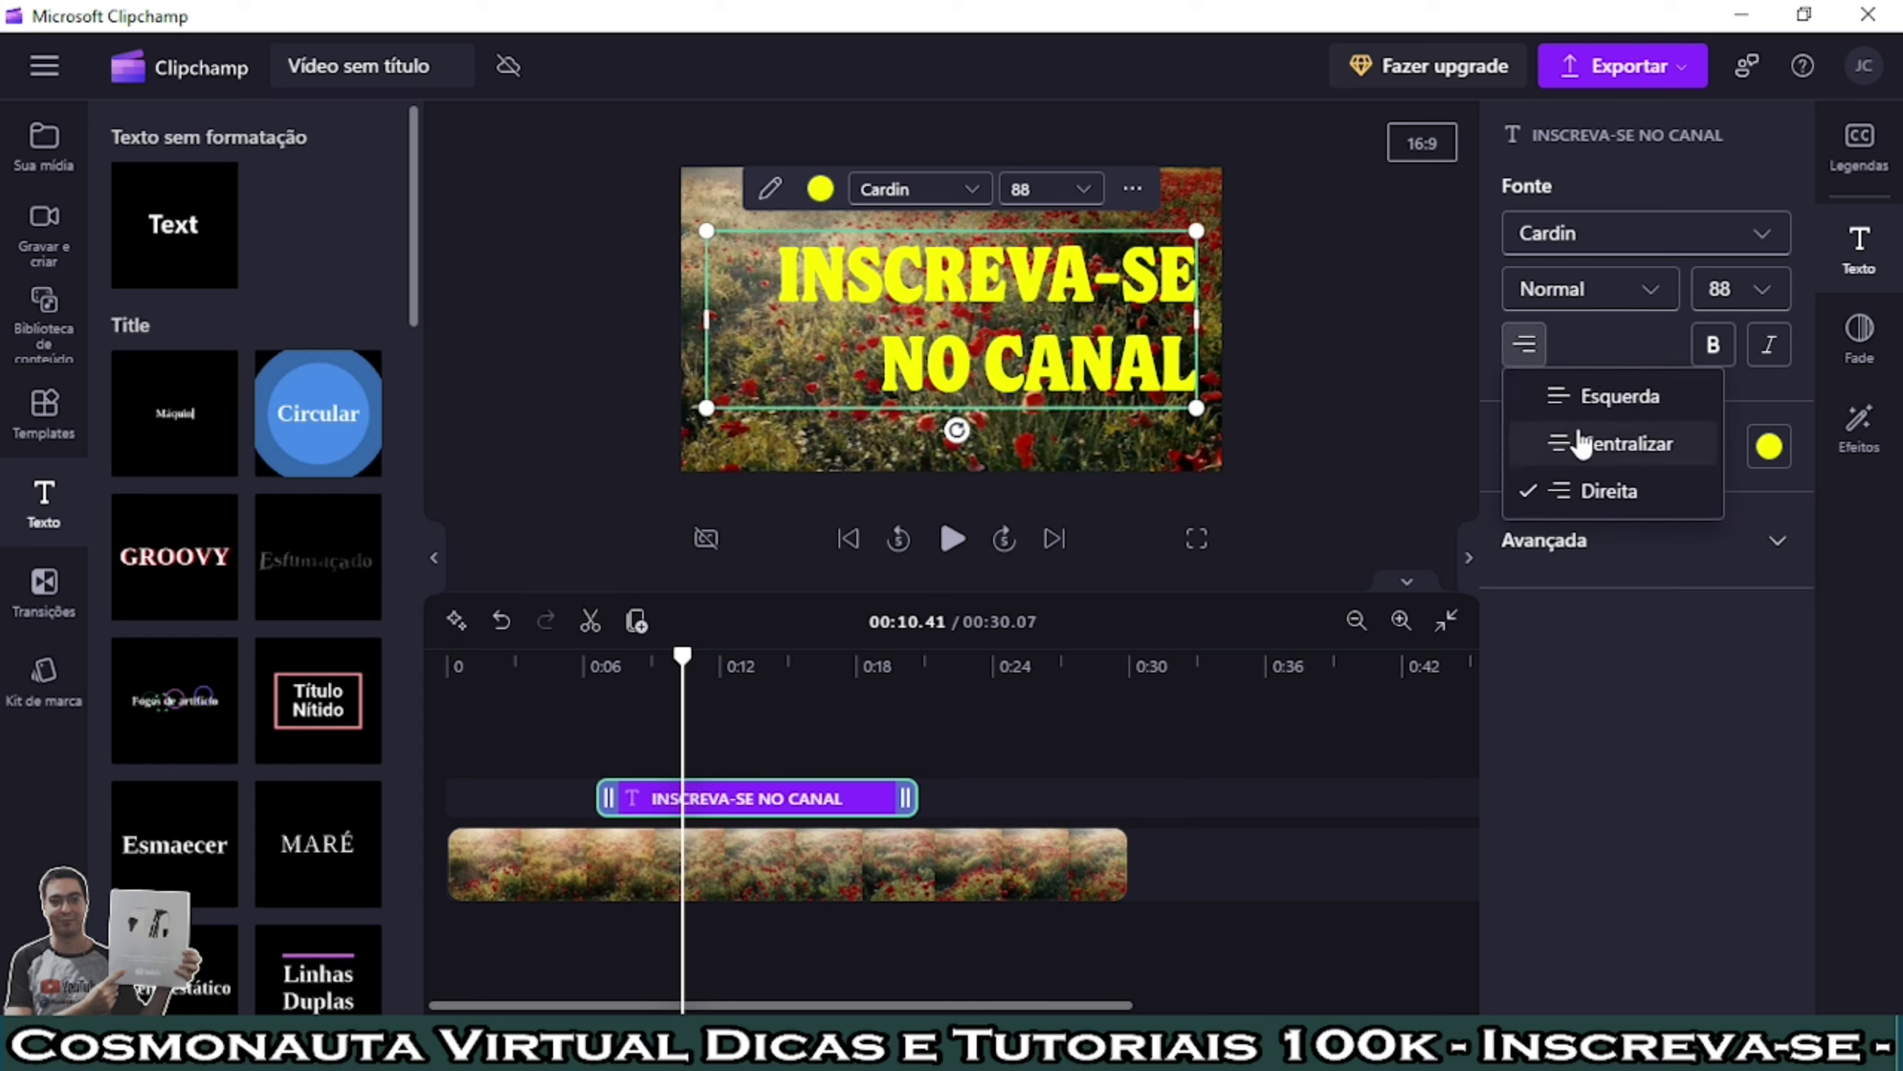
pyautogui.click(1581, 438)
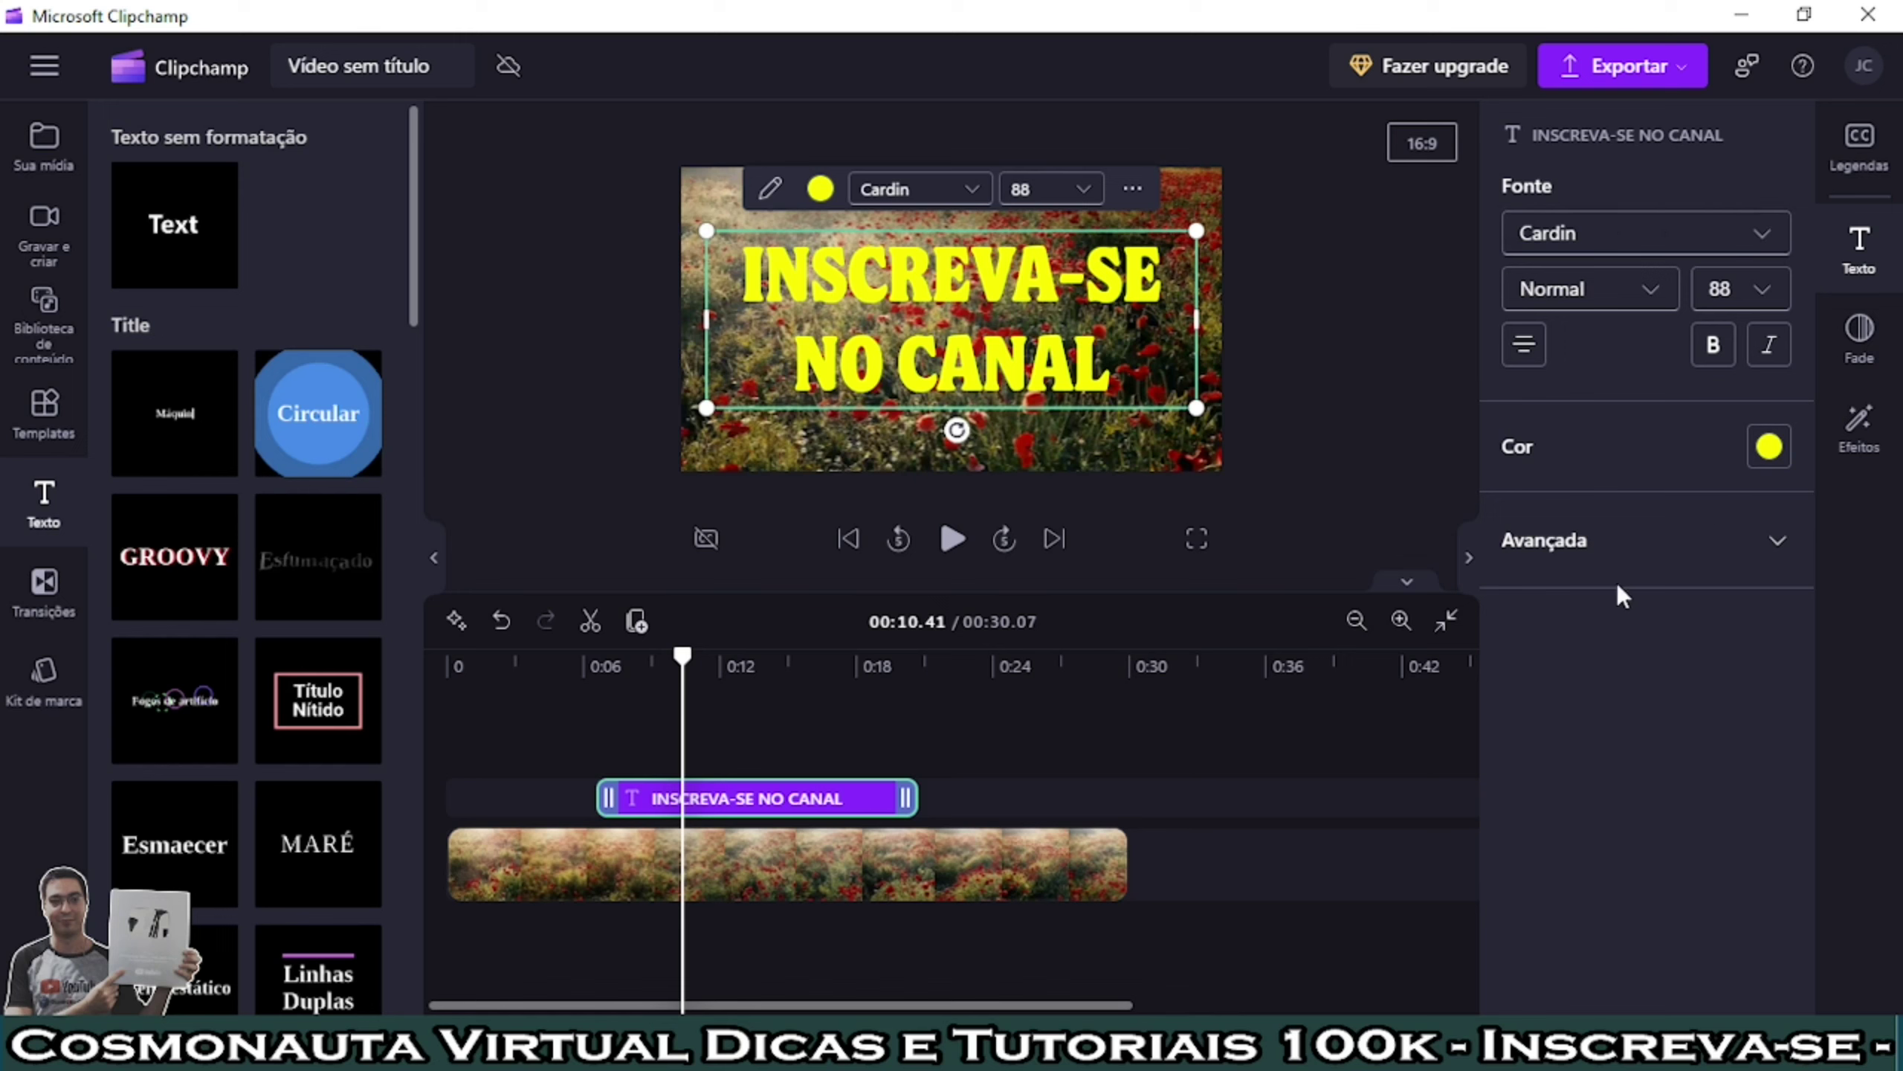
# Step: Set the title's letter spacing to 1.5 in the advanced text settings
pyautogui.click(1779, 544)
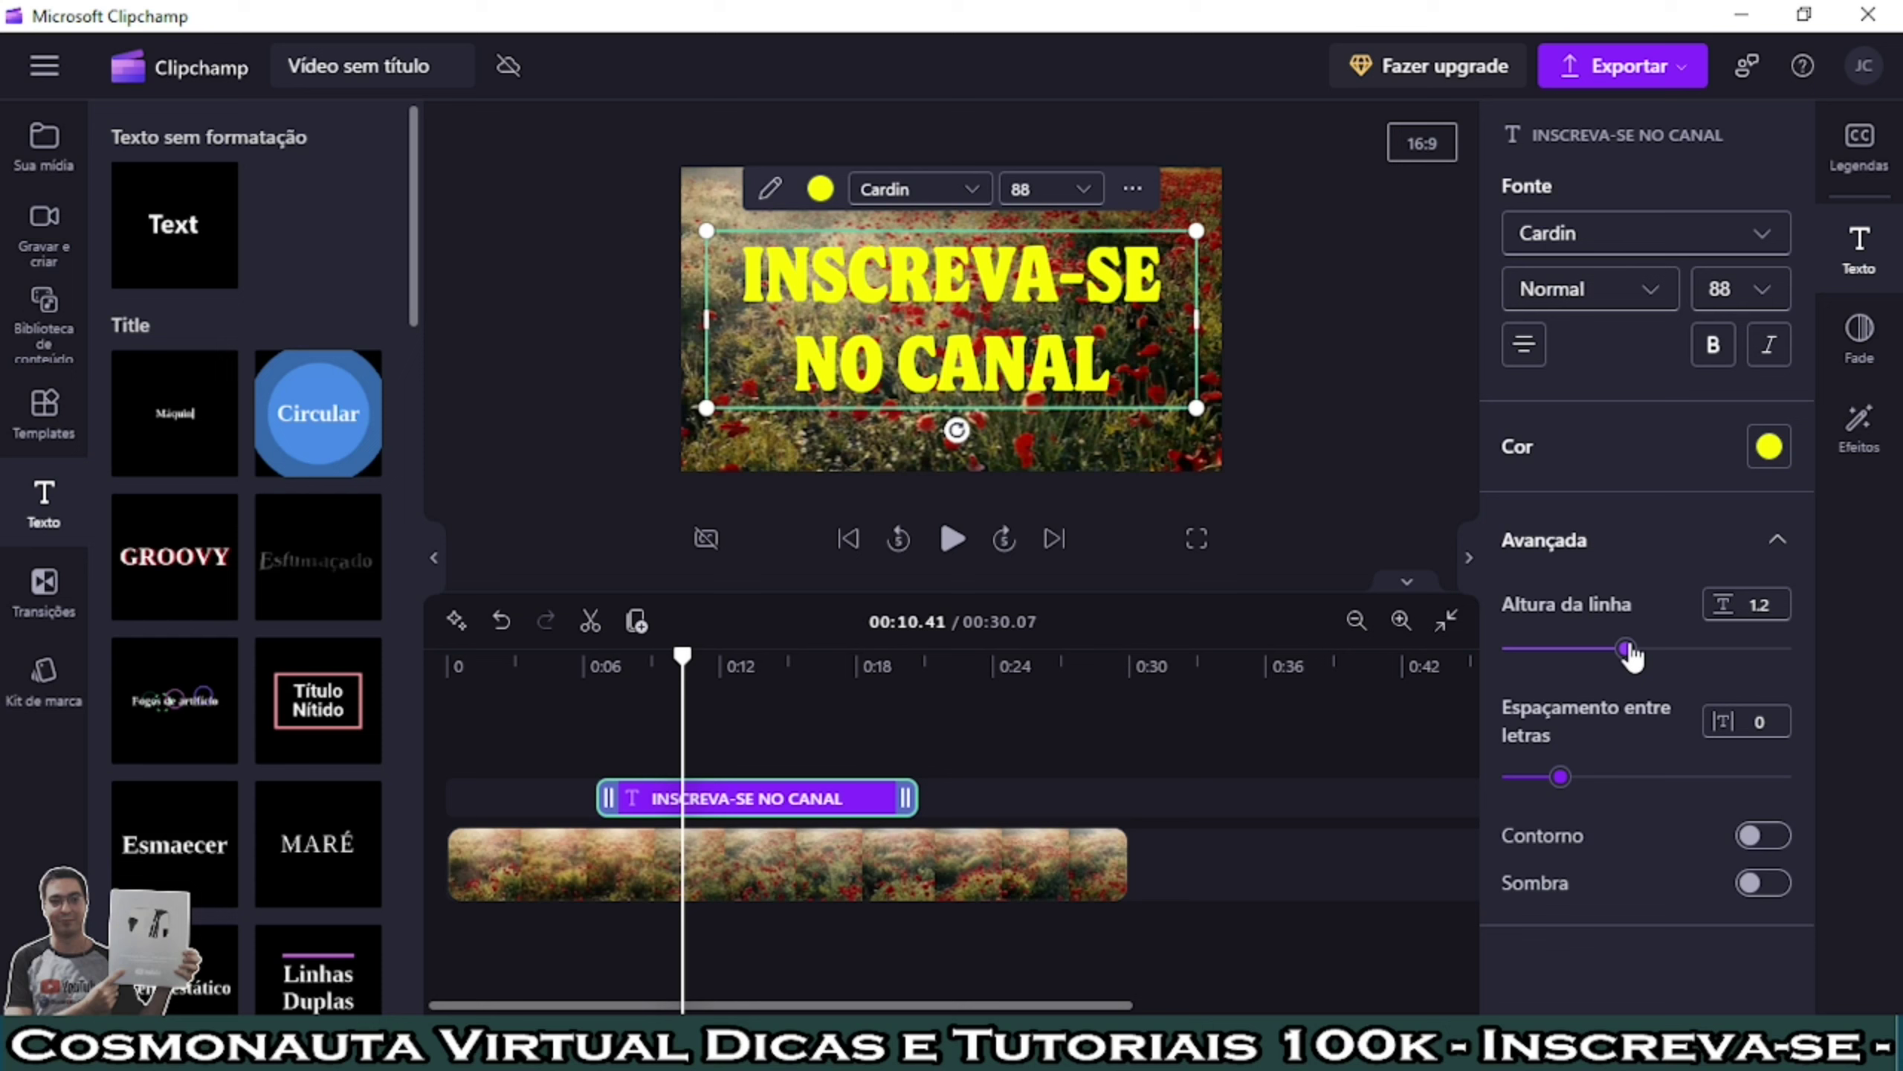
pyautogui.moveTo(1629, 652)
pyautogui.mouseDown()
pyautogui.moveTo(1657, 652)
pyautogui.moveTo(1605, 652)
pyautogui.moveTo(1703, 652)
pyautogui.moveTo(1495, 660)
pyautogui.moveTo(1654, 667)
pyautogui.moveTo(1633, 667)
pyautogui.mouseUp()
pyautogui.moveTo(1566, 787)
pyautogui.mouseDown()
pyautogui.moveTo(1660, 789)
pyautogui.moveTo(1494, 791)
pyautogui.moveTo(1578, 795)
pyautogui.mouseUp()
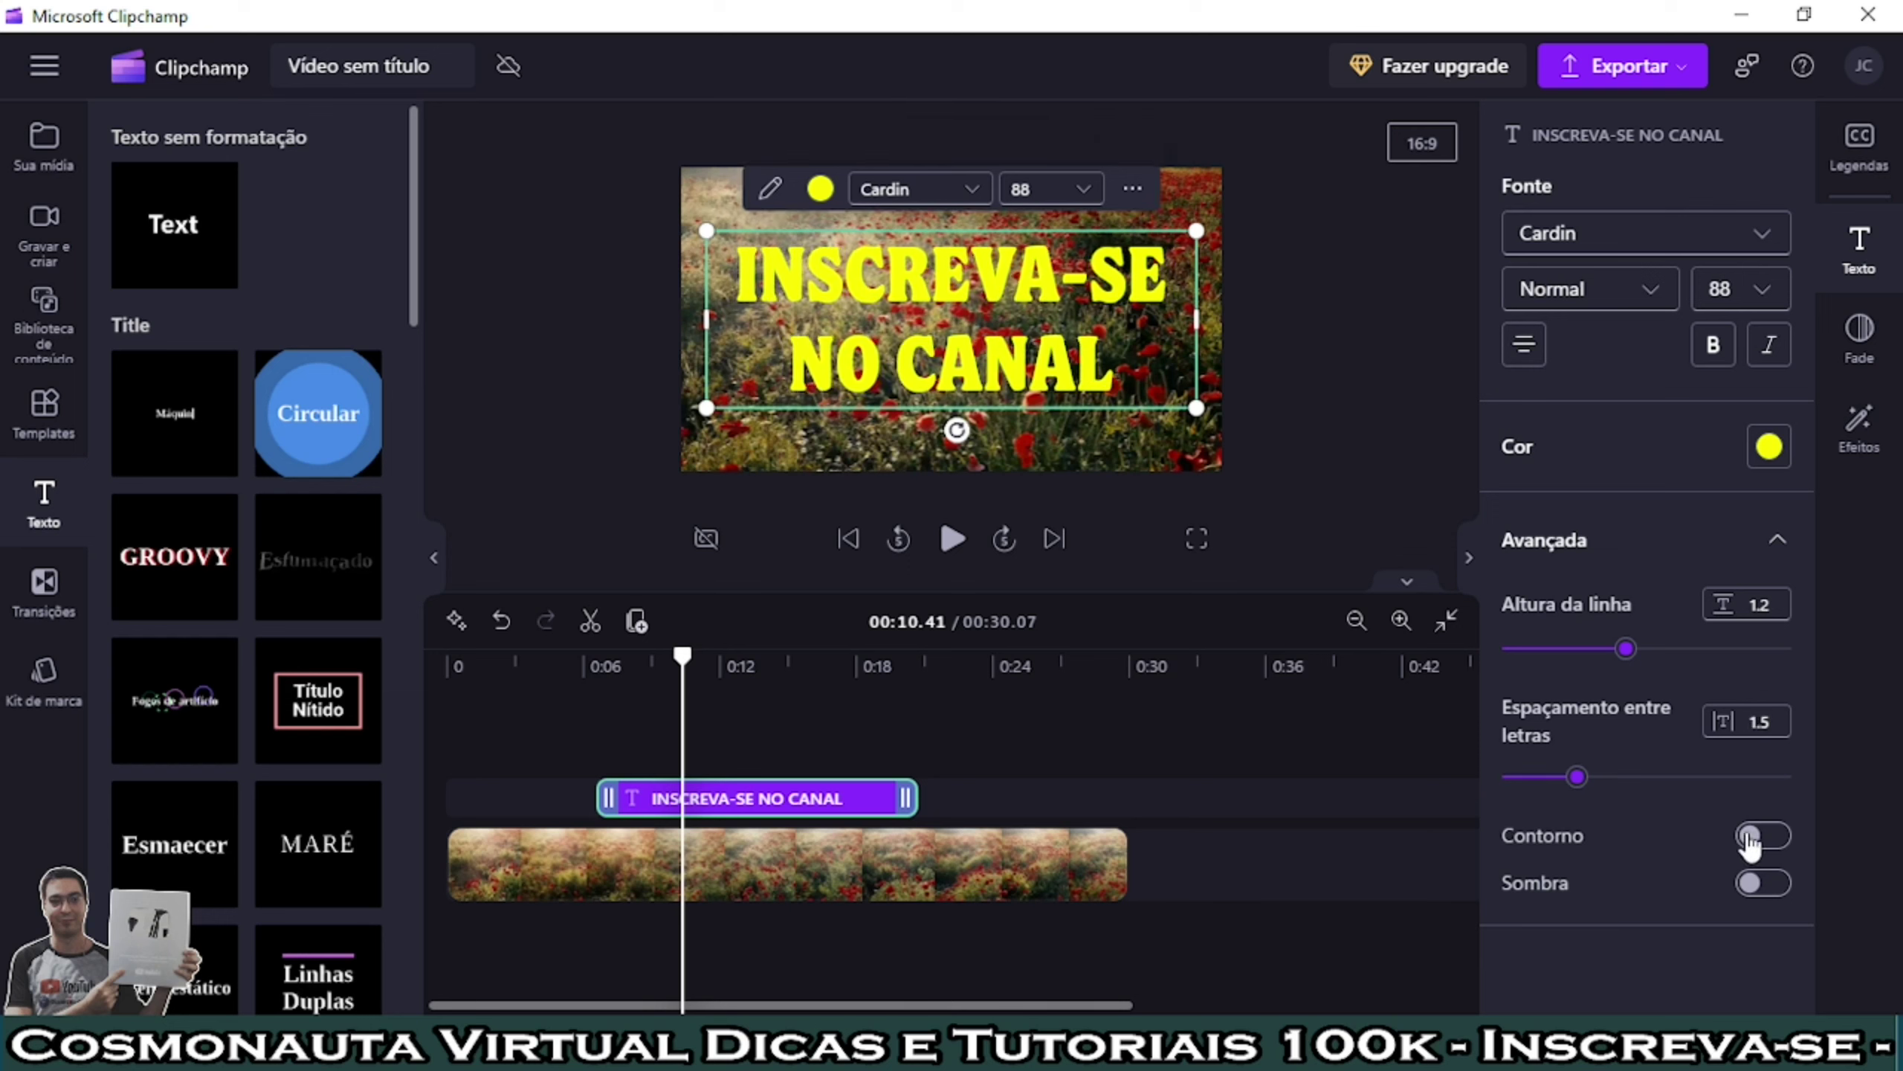
# Step: Add a black outline to the title, try the medium and thick widths, and finally set its width to 2
pyautogui.click(1775, 836)
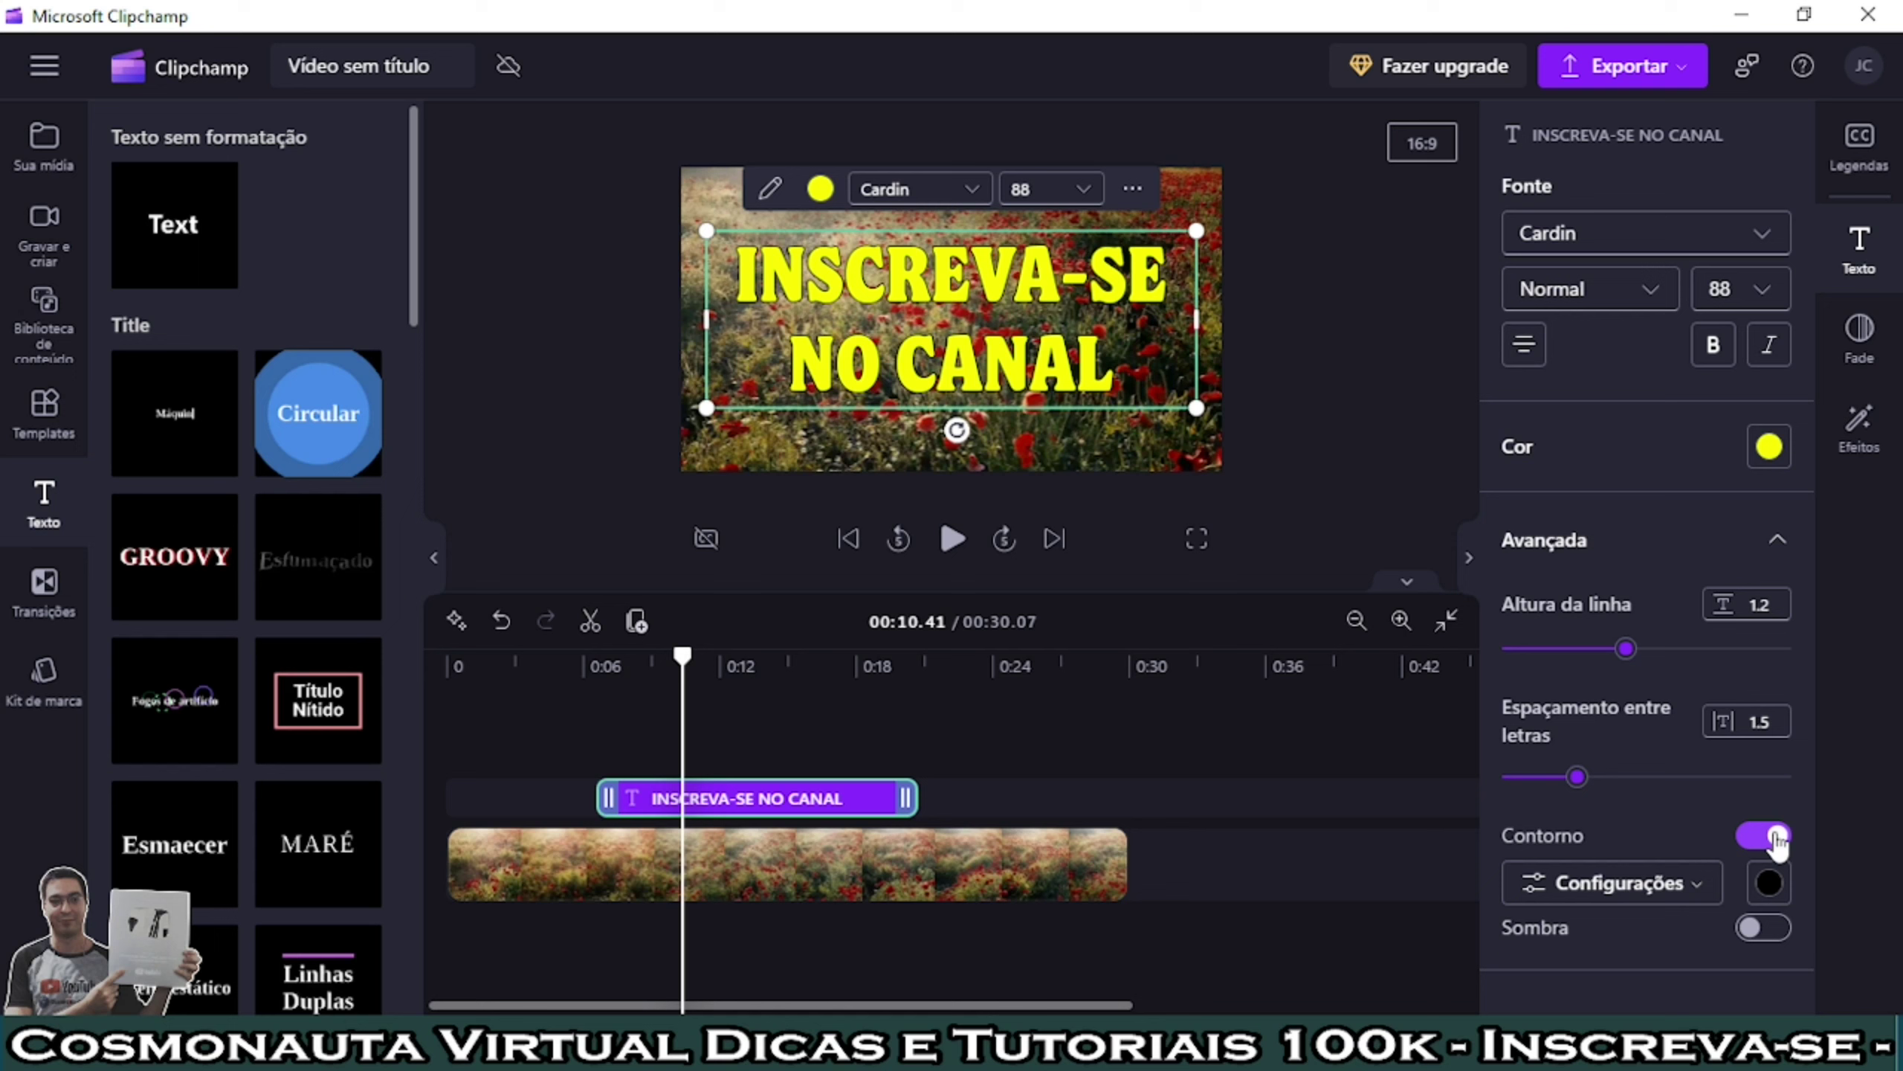
pyautogui.click(1771, 885)
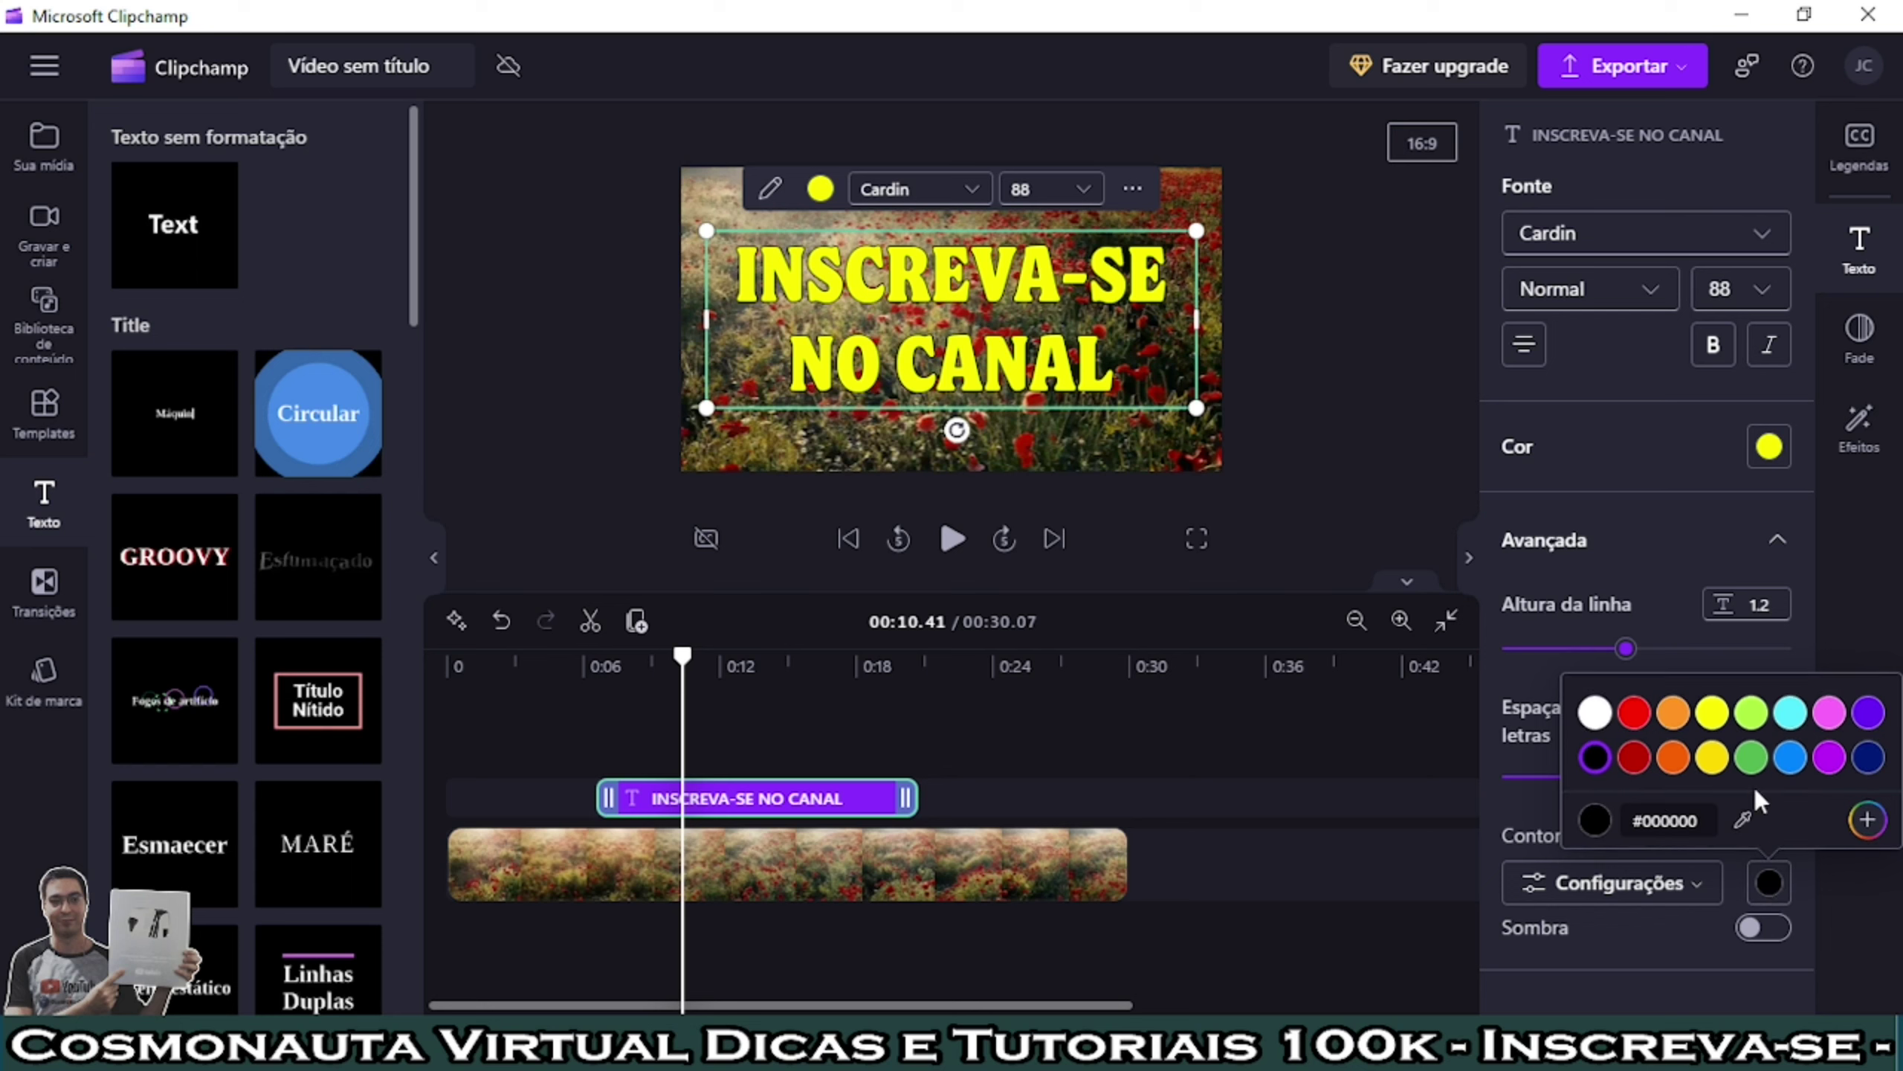
pyautogui.click(1770, 884)
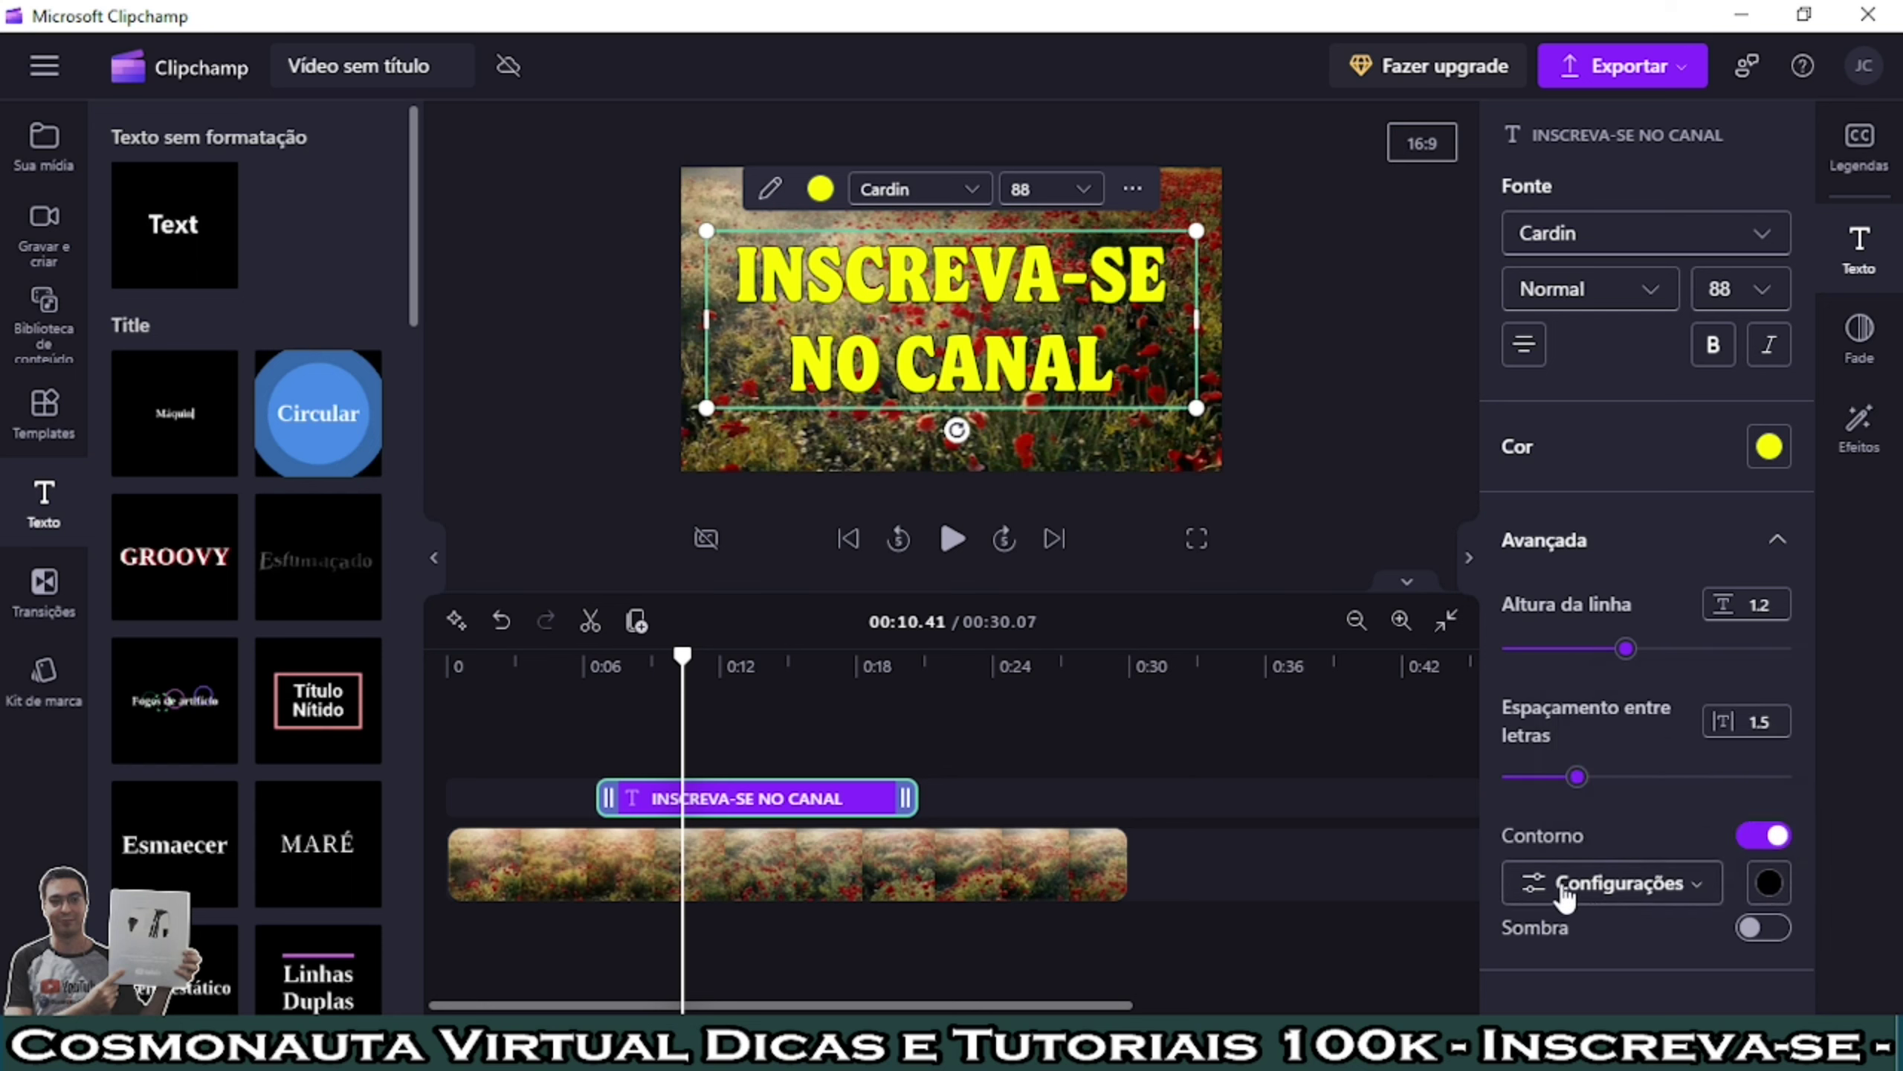
pyautogui.click(1588, 895)
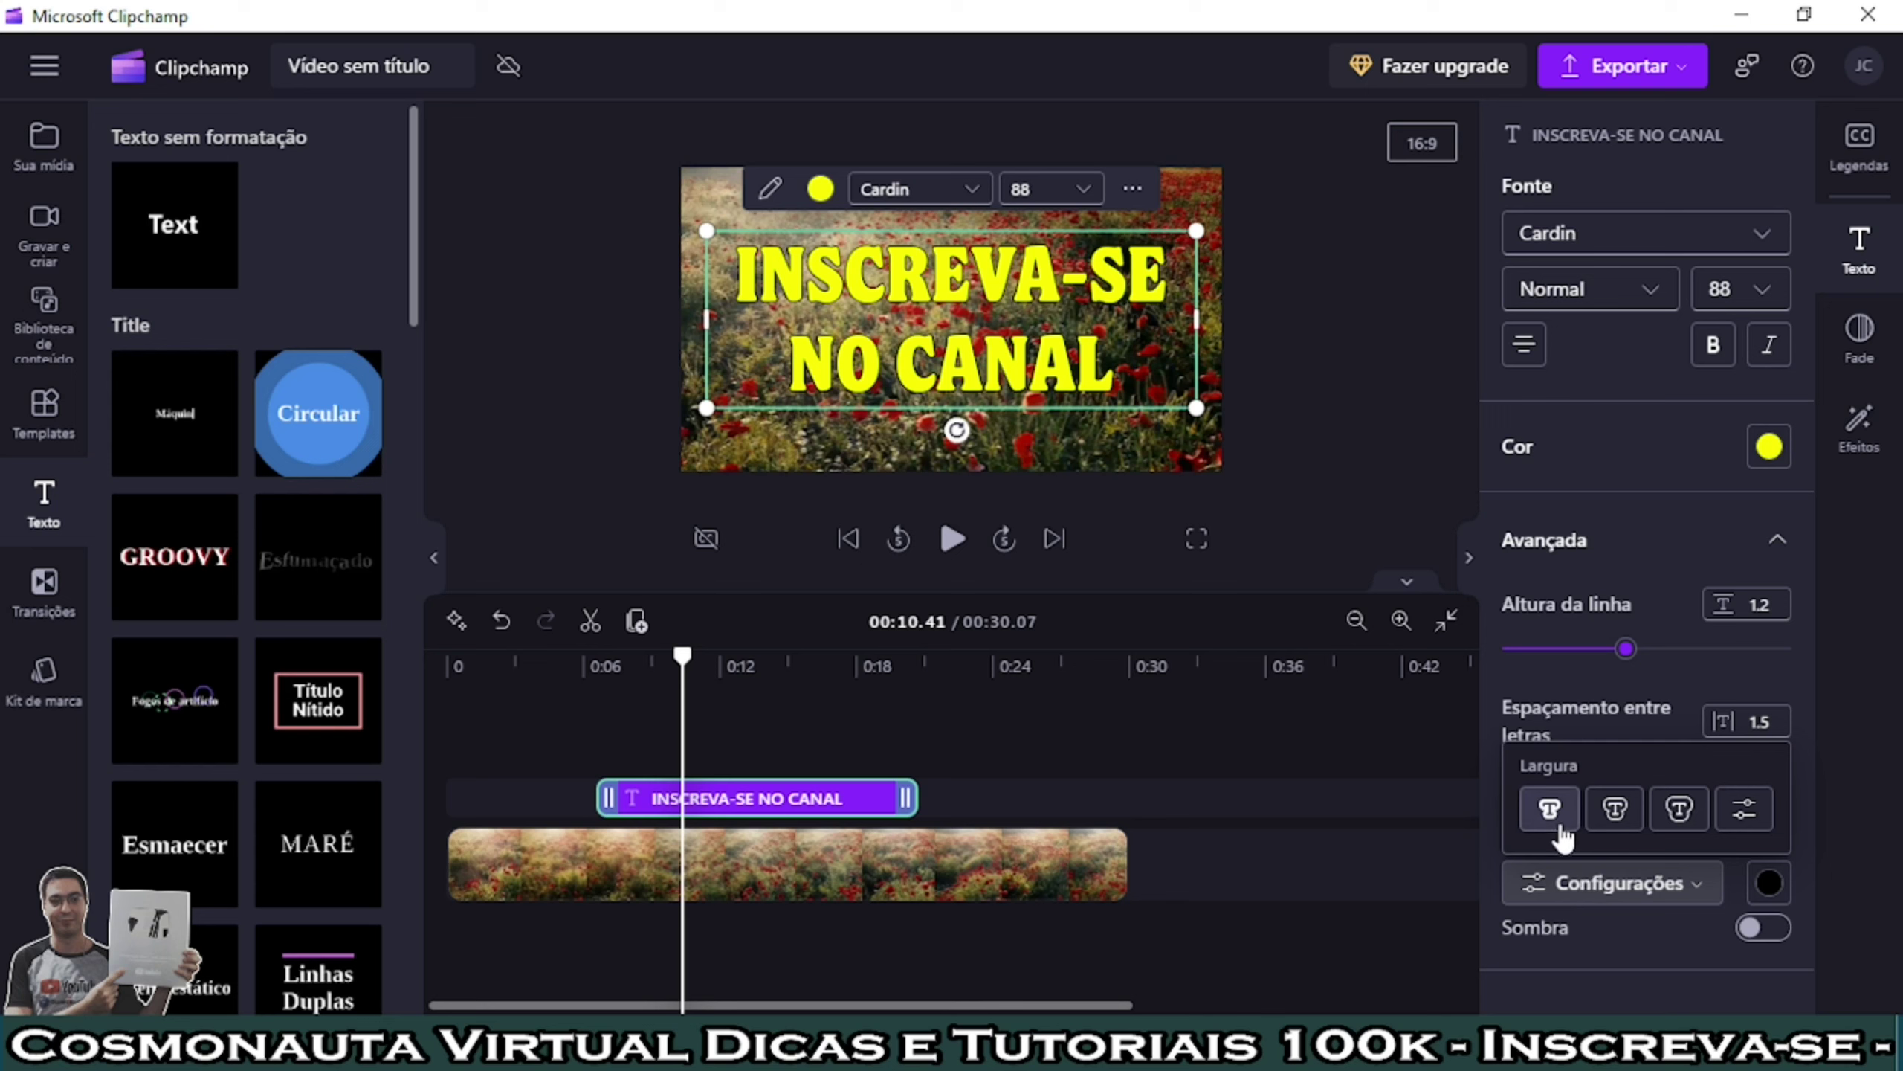
pyautogui.click(1615, 817)
pyautogui.click(1679, 813)
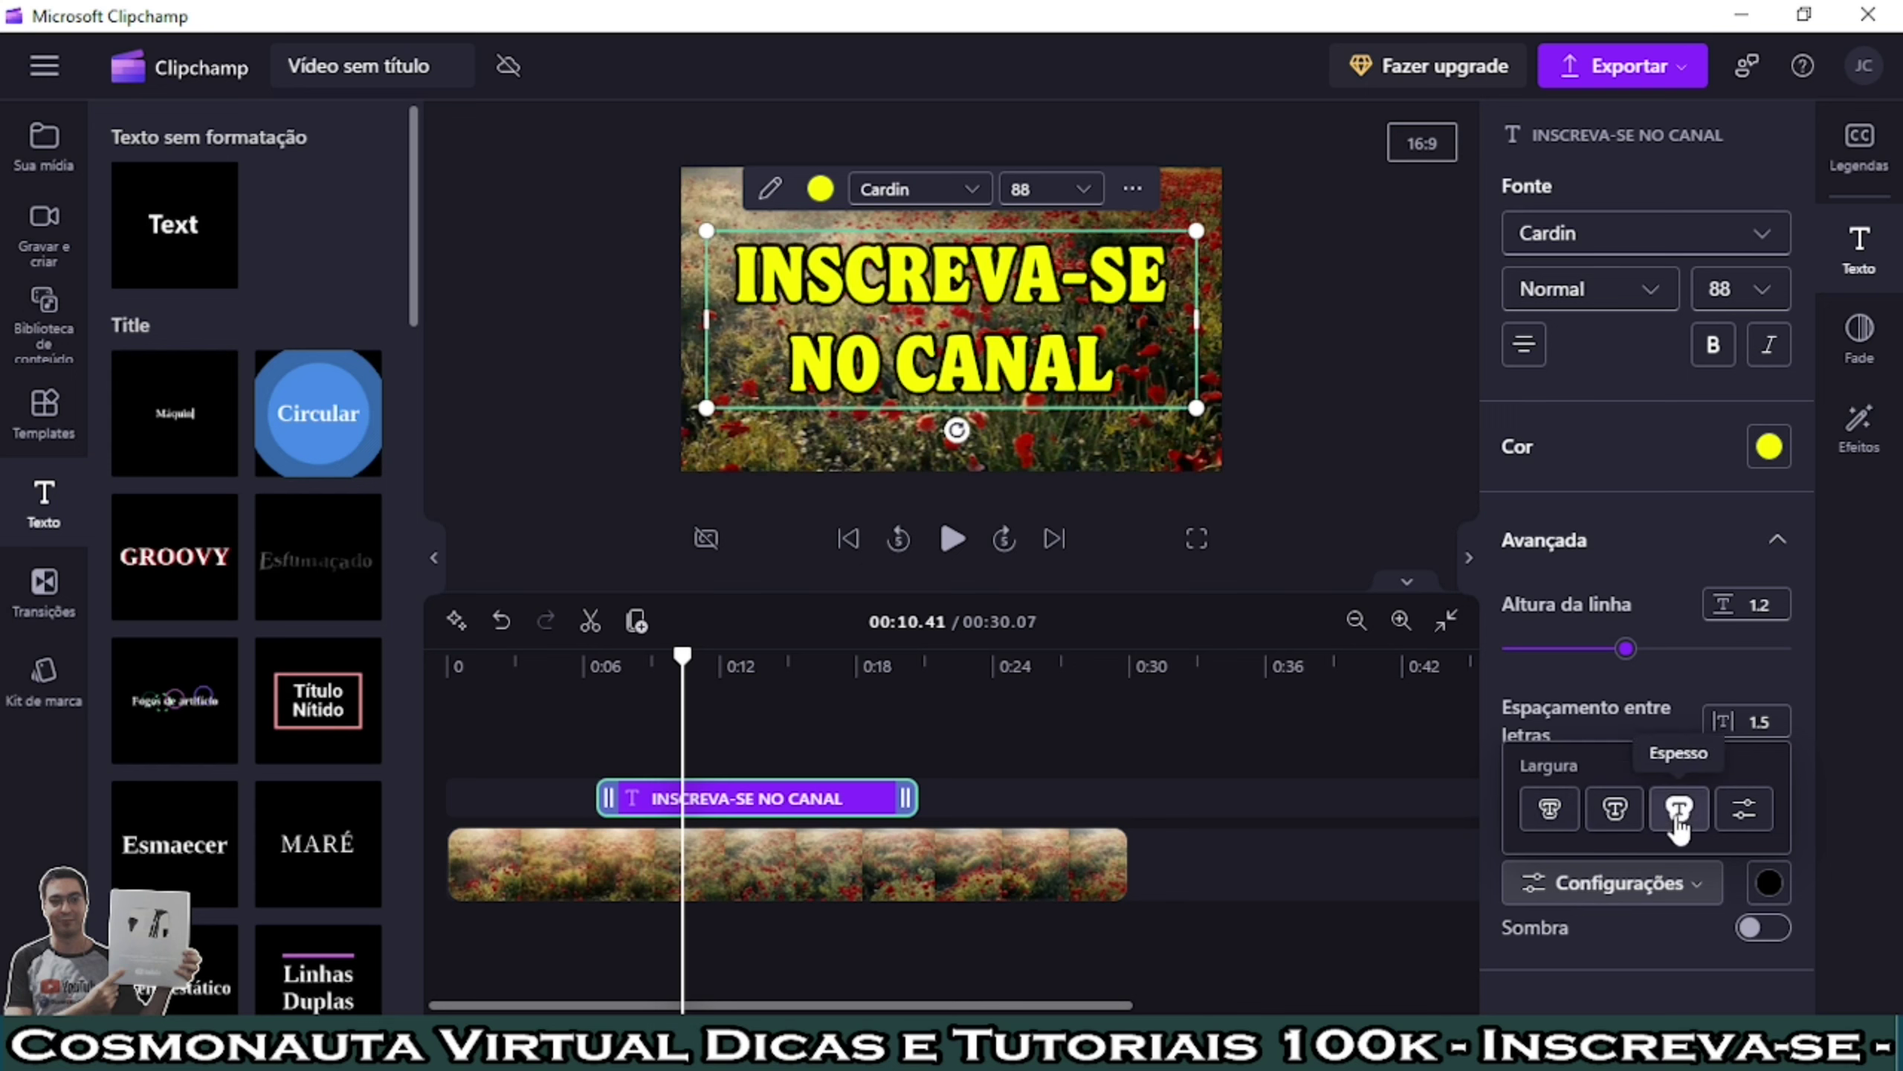
pyautogui.click(1746, 814)
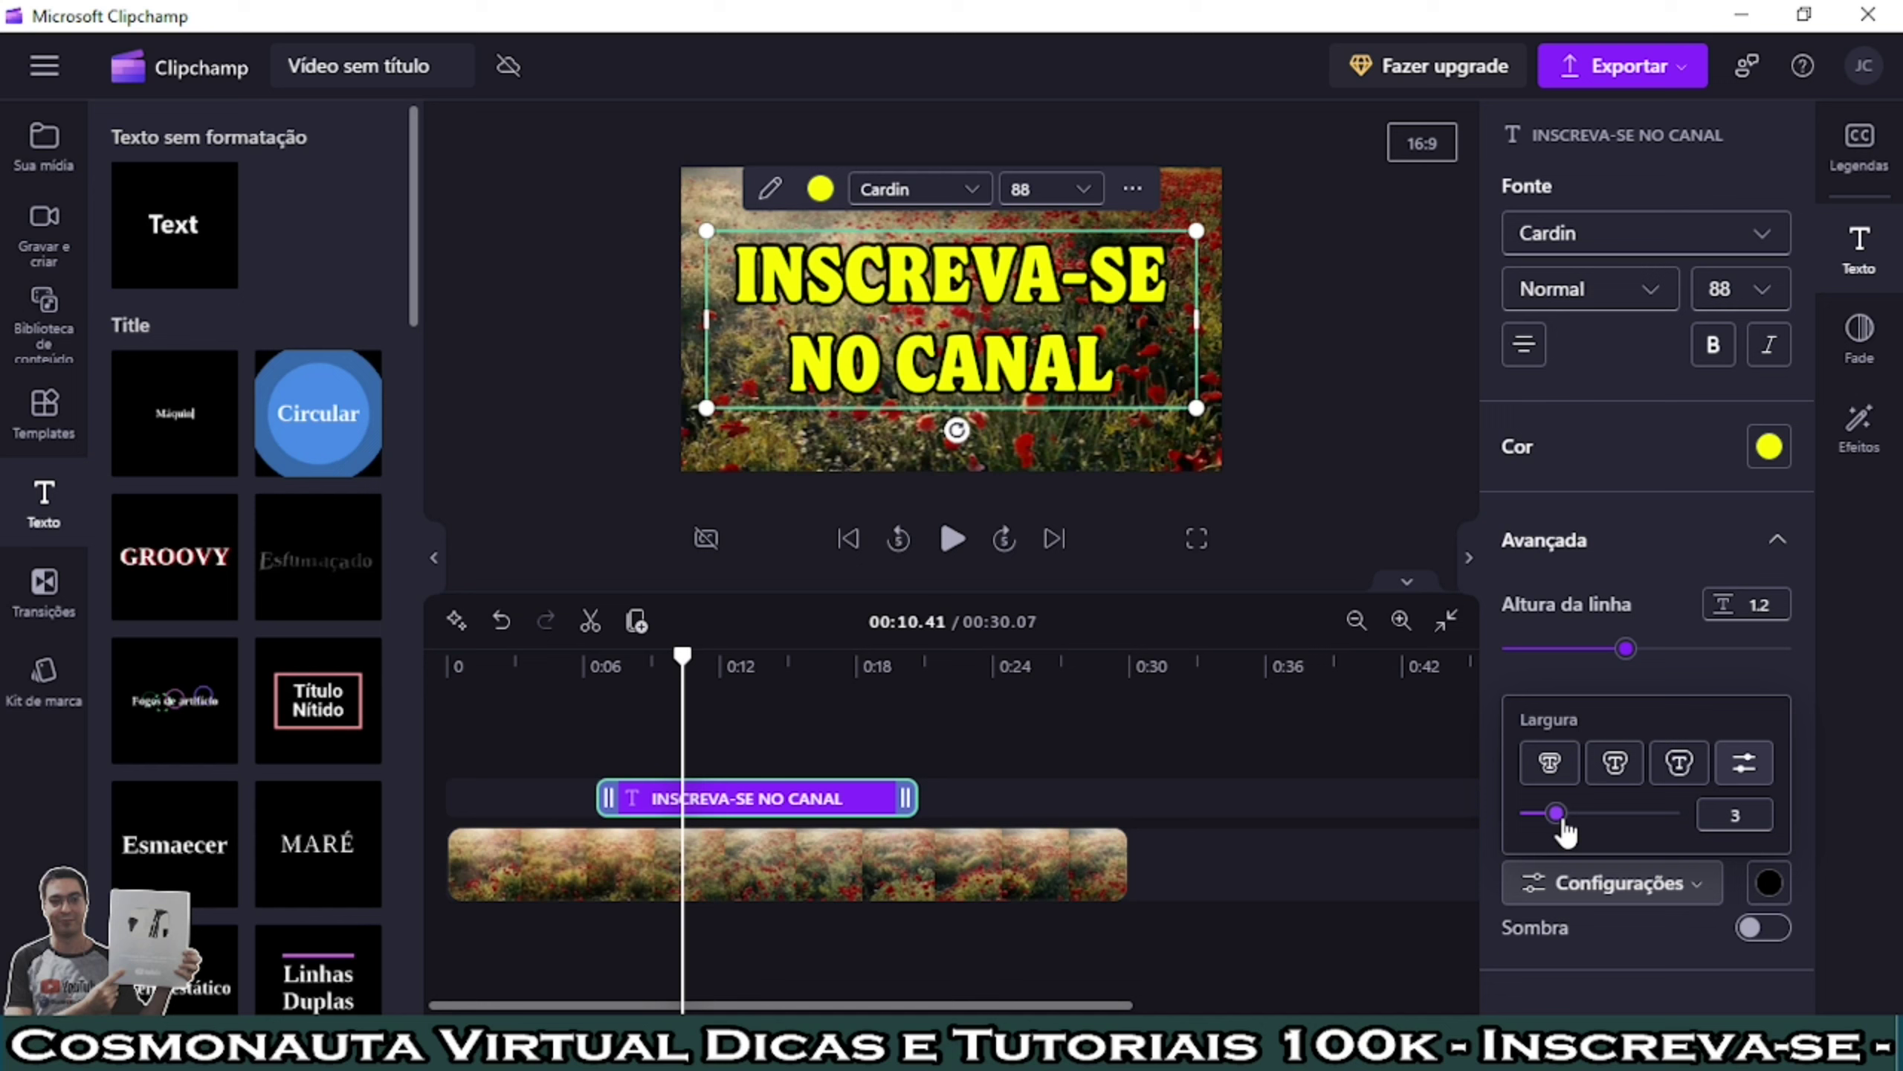
pyautogui.moveTo(1565, 830)
pyautogui.mouseDown()
pyautogui.moveTo(1659, 840)
pyautogui.moveTo(1529, 833)
pyautogui.moveTo(1545, 836)
pyautogui.mouseUp()
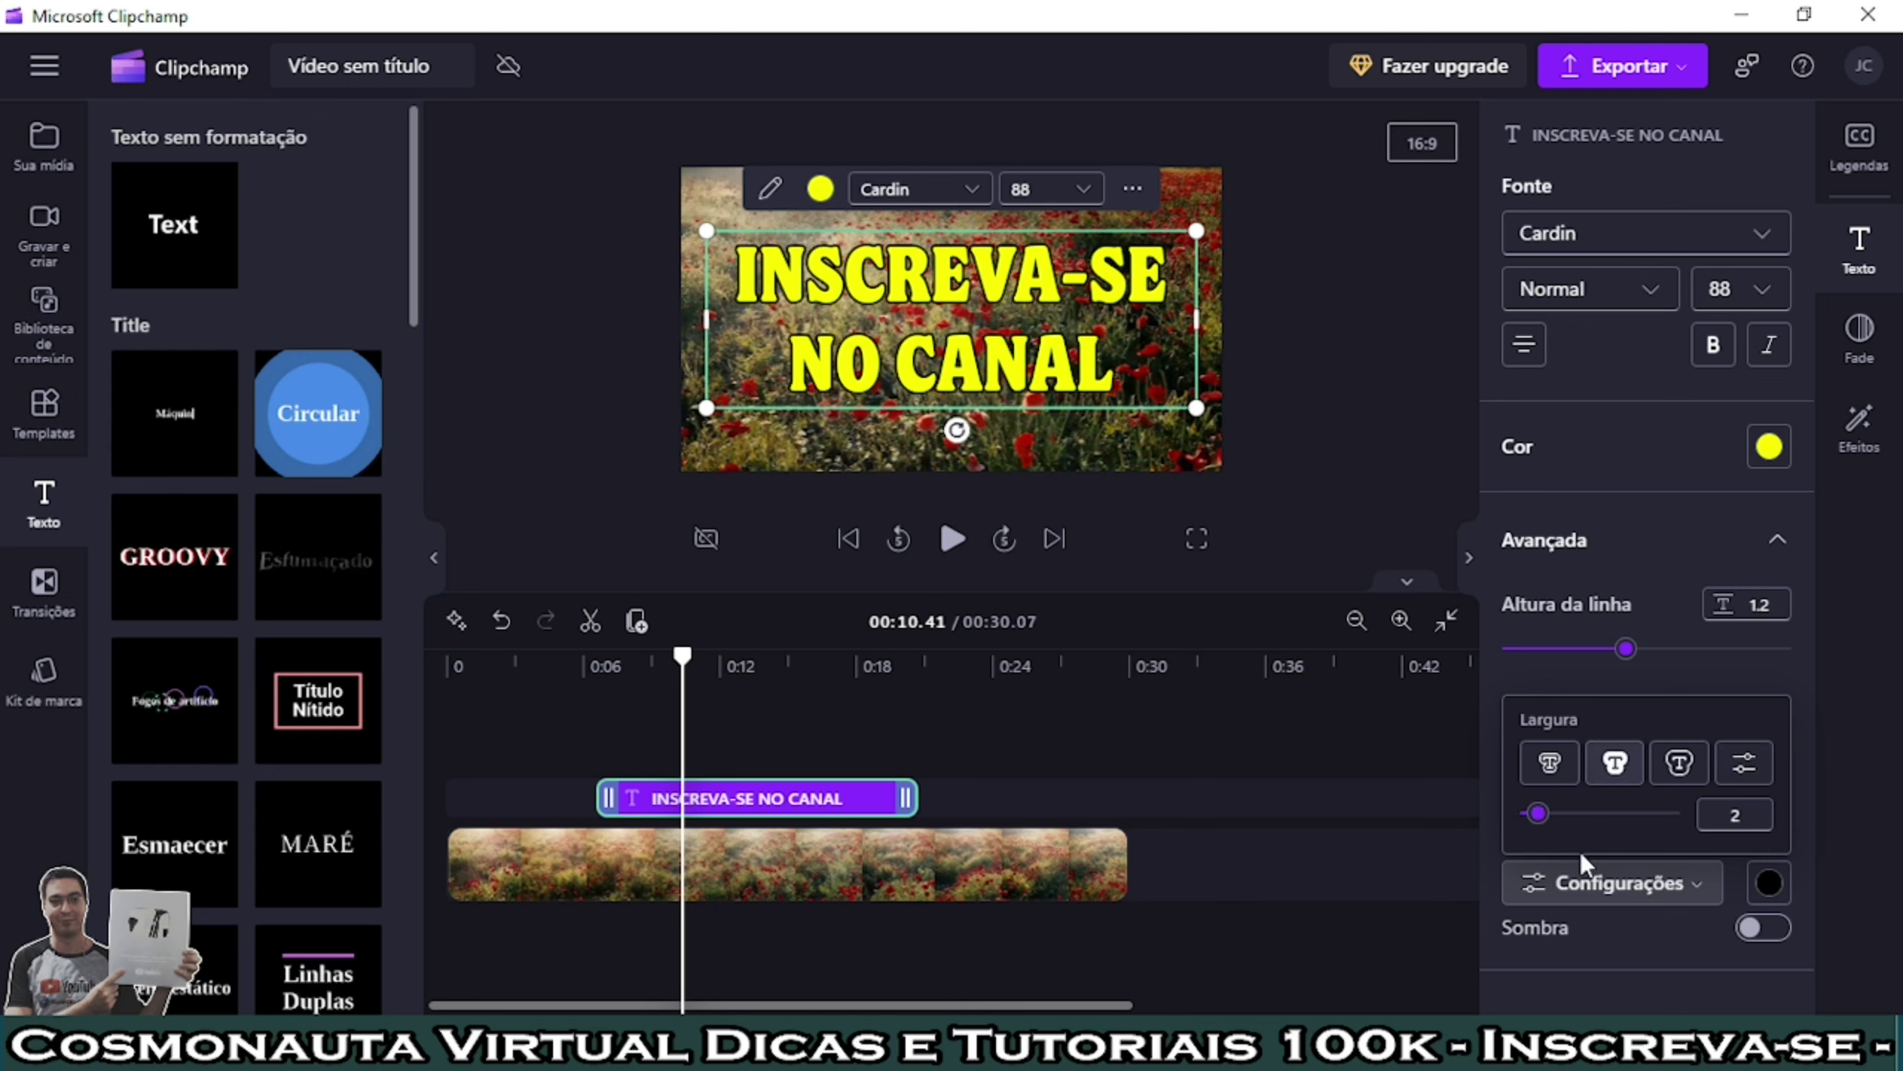
# Step: Turn on the title's shadow, compare the near, medium and far distances, and choose the far one (Longe)
pyautogui.click(1775, 939)
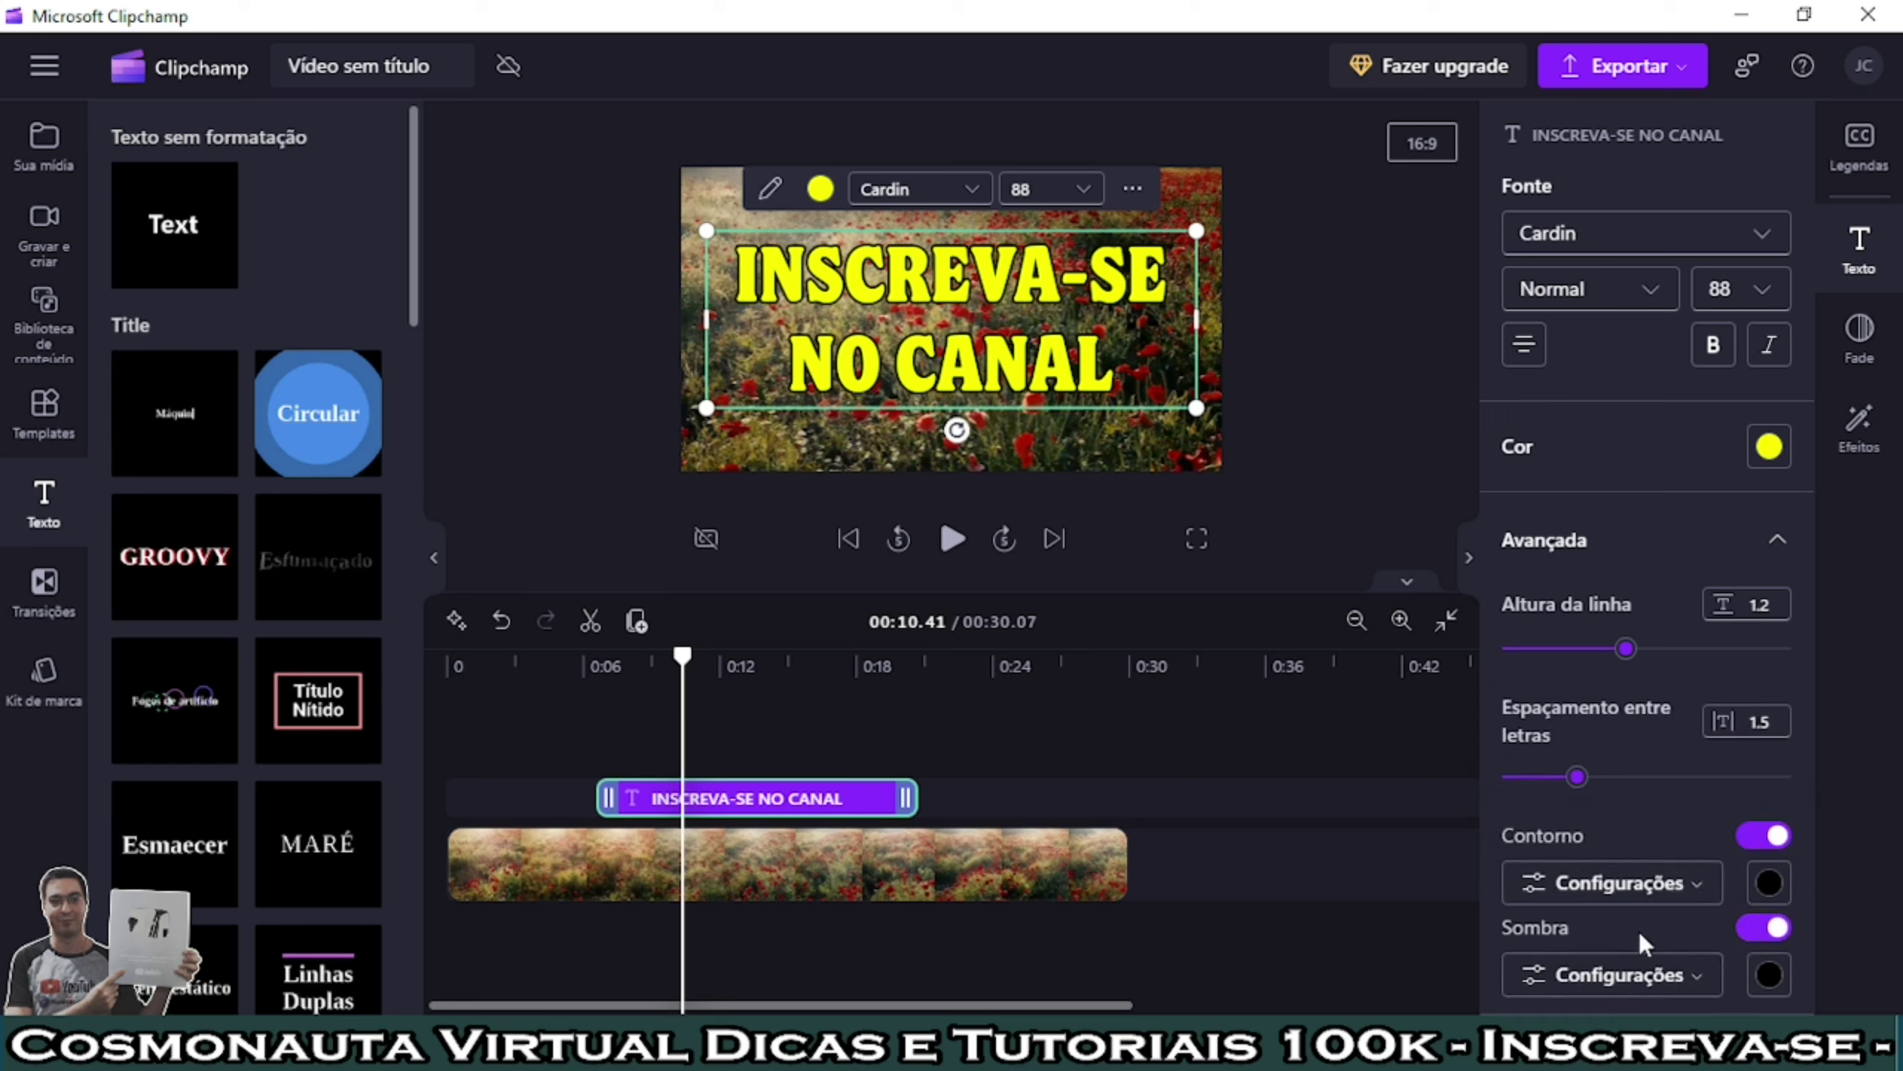
pyautogui.click(1695, 975)
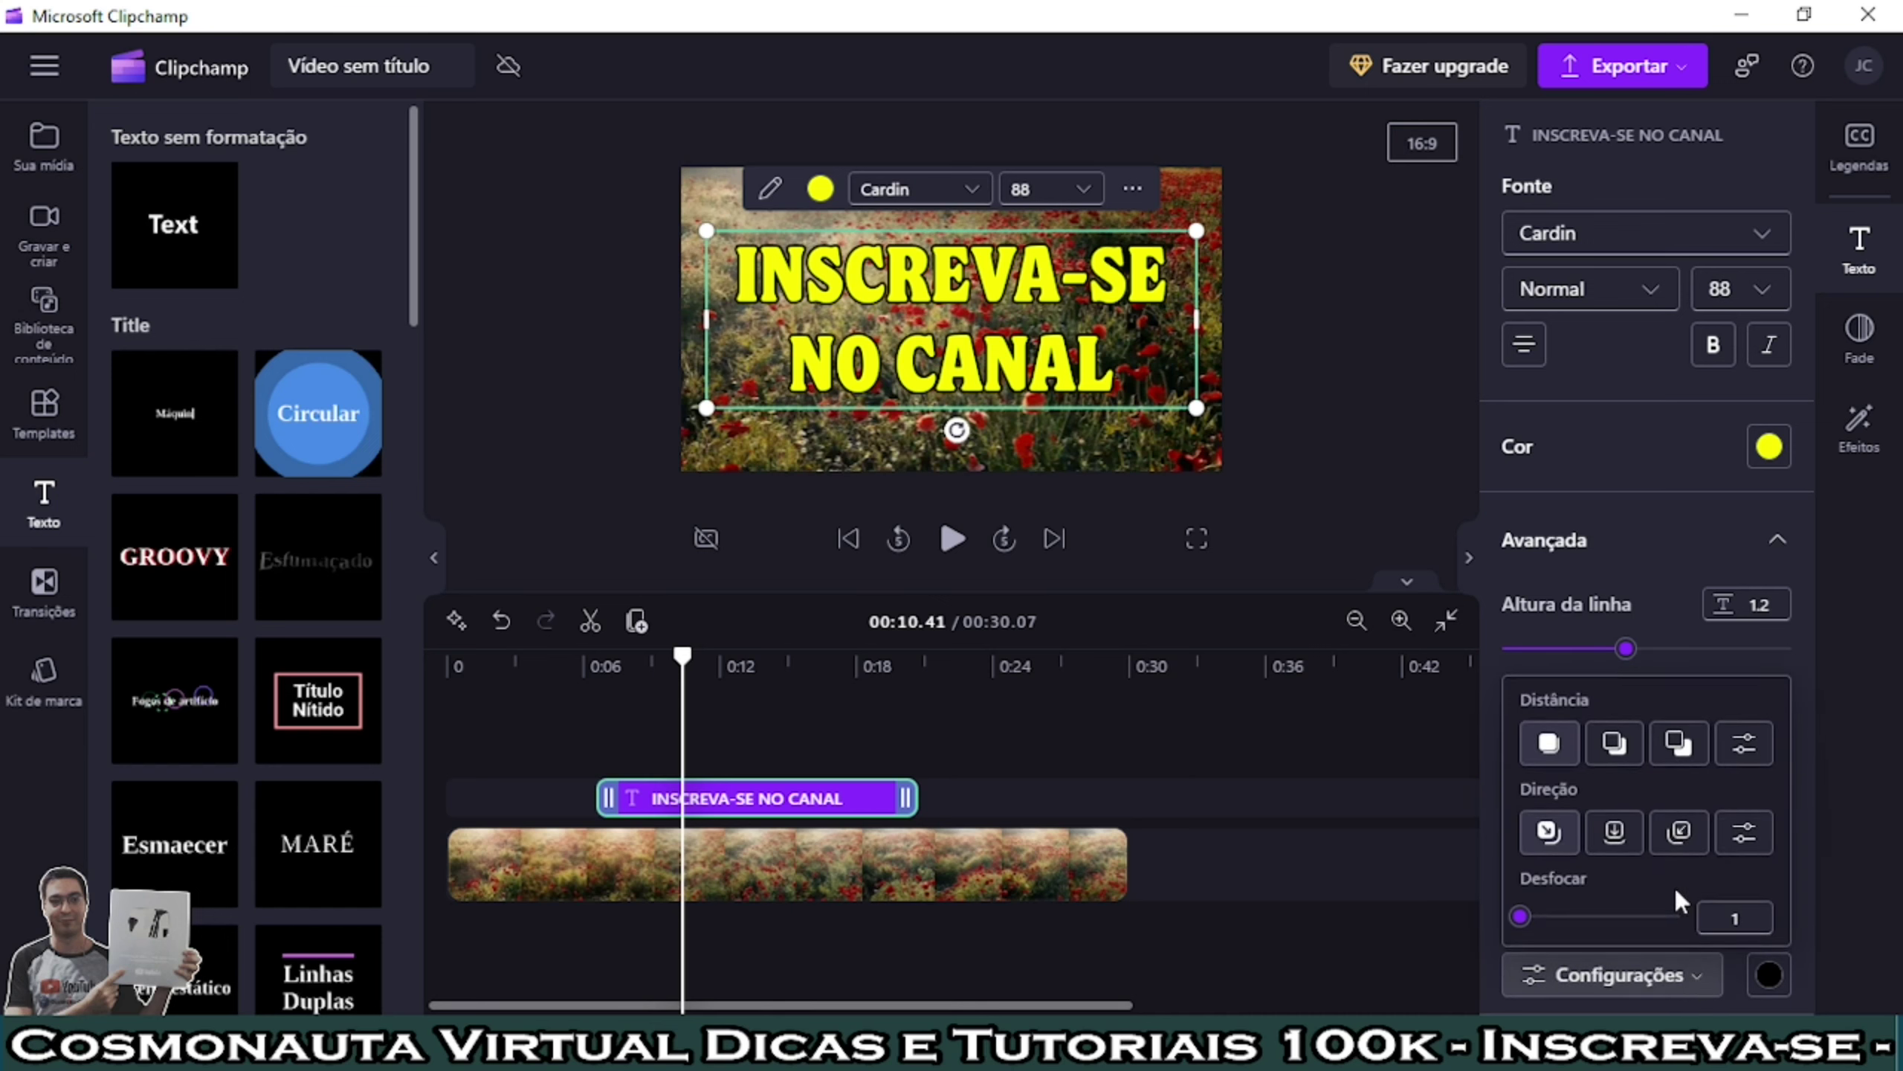
pyautogui.click(1617, 755)
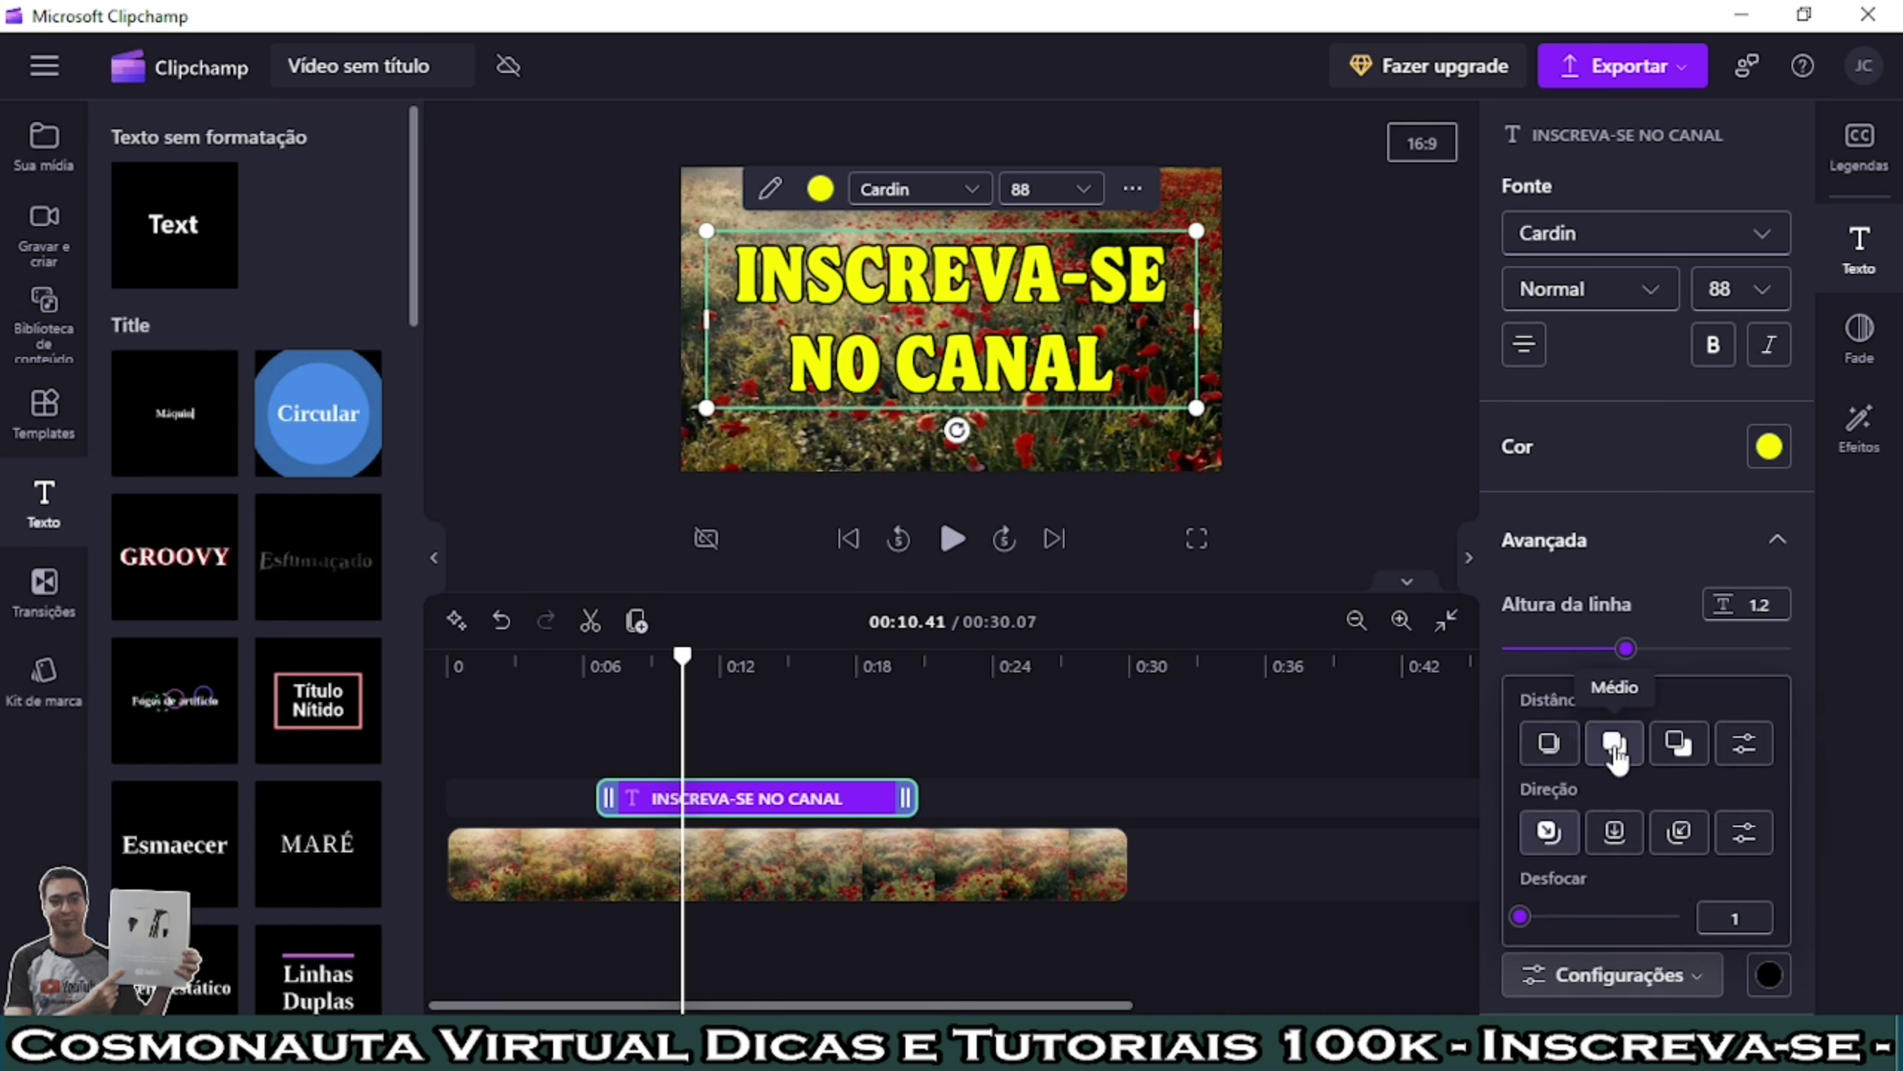
pyautogui.click(1679, 746)
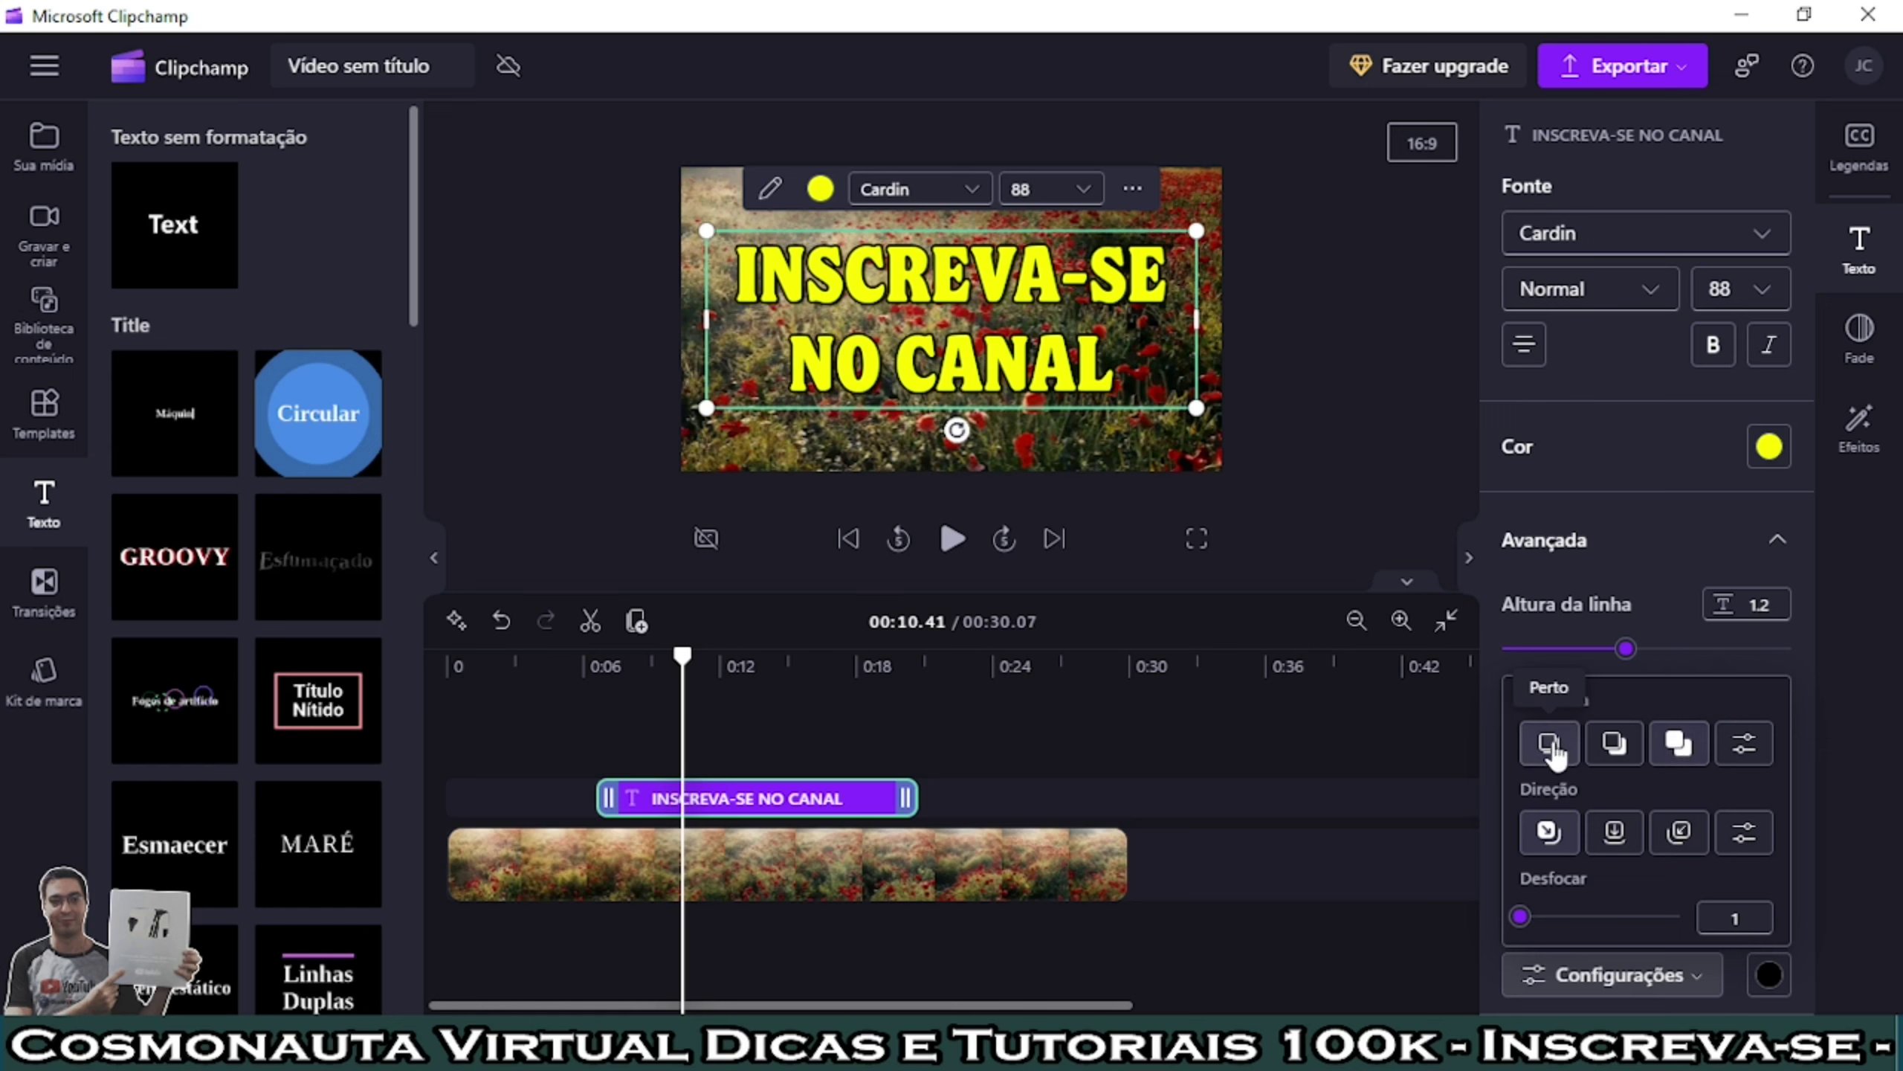
pyautogui.click(1553, 749)
pyautogui.click(1679, 743)
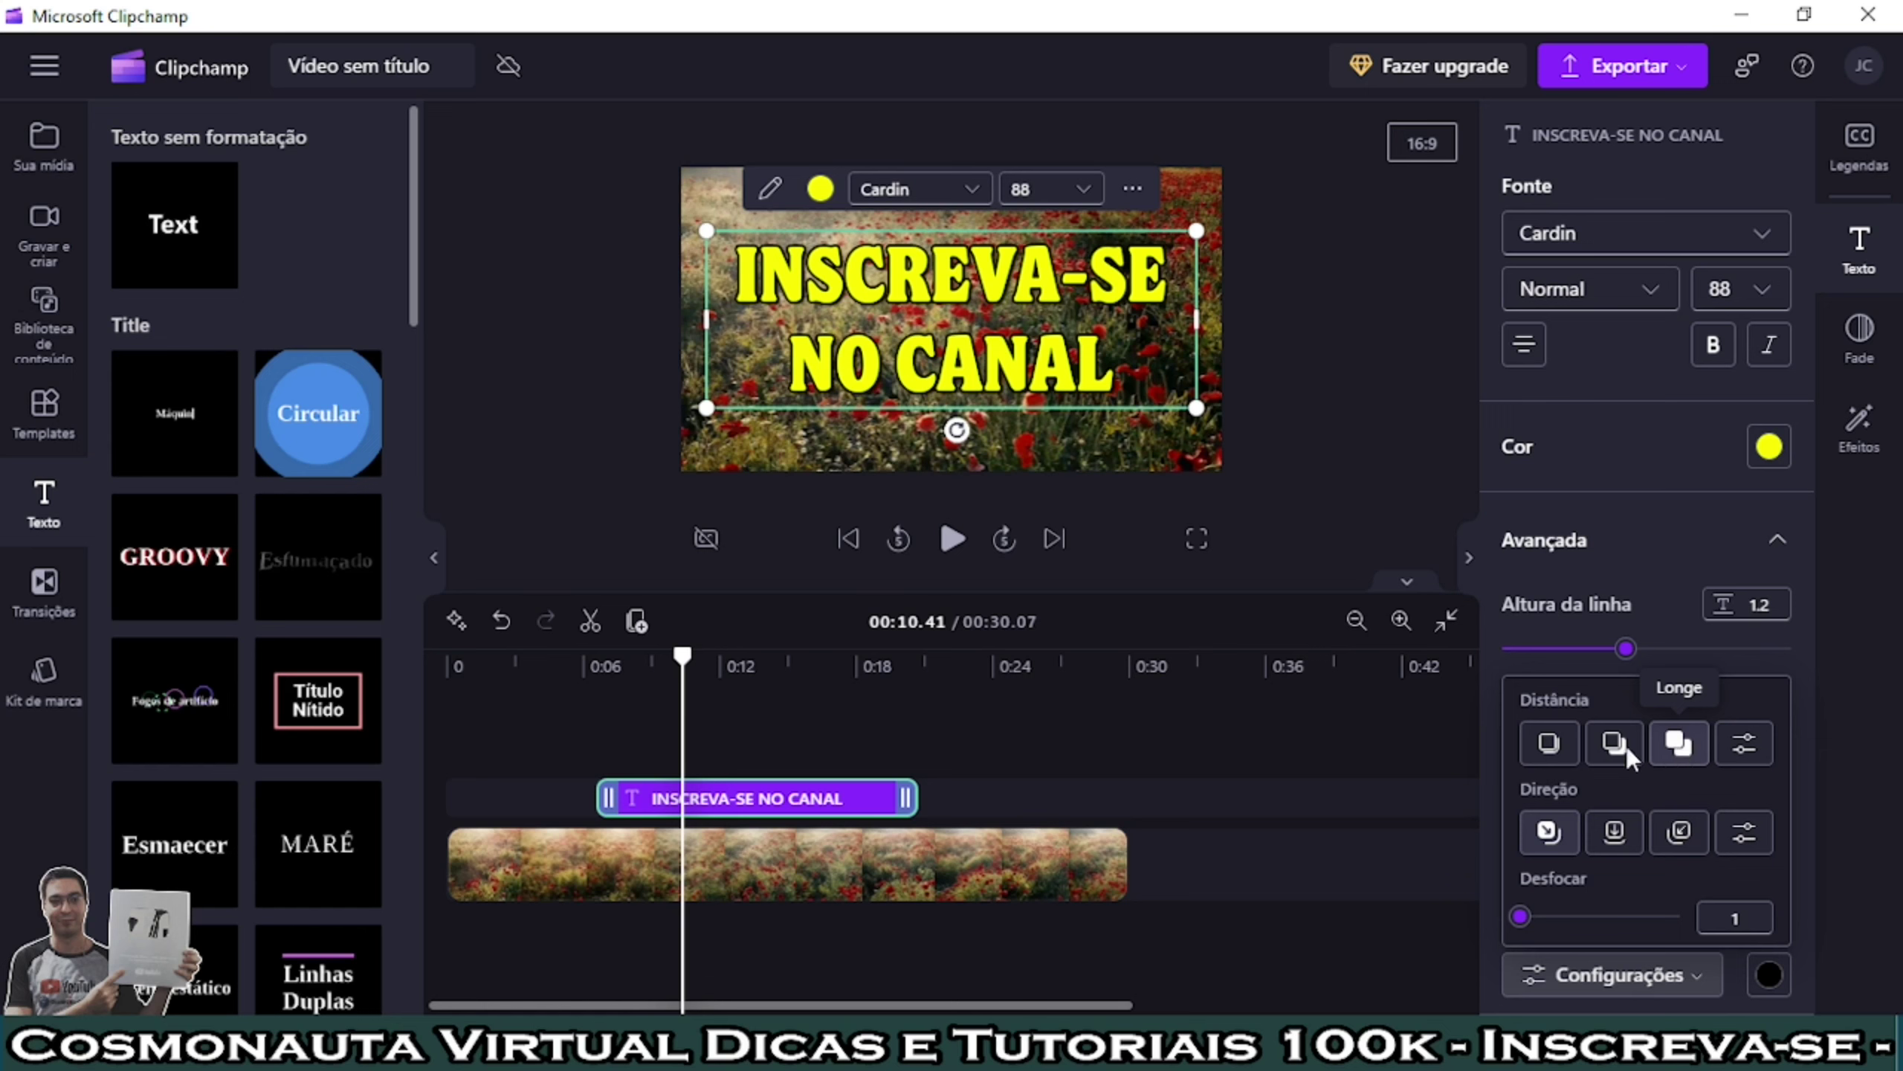
pyautogui.click(1619, 746)
pyautogui.click(1667, 746)
# Step: Try dark red #BE0000 and dark blue #001977 as the title's shadow colour, and finally set it to pink #FA69F9
pyautogui.click(1770, 976)
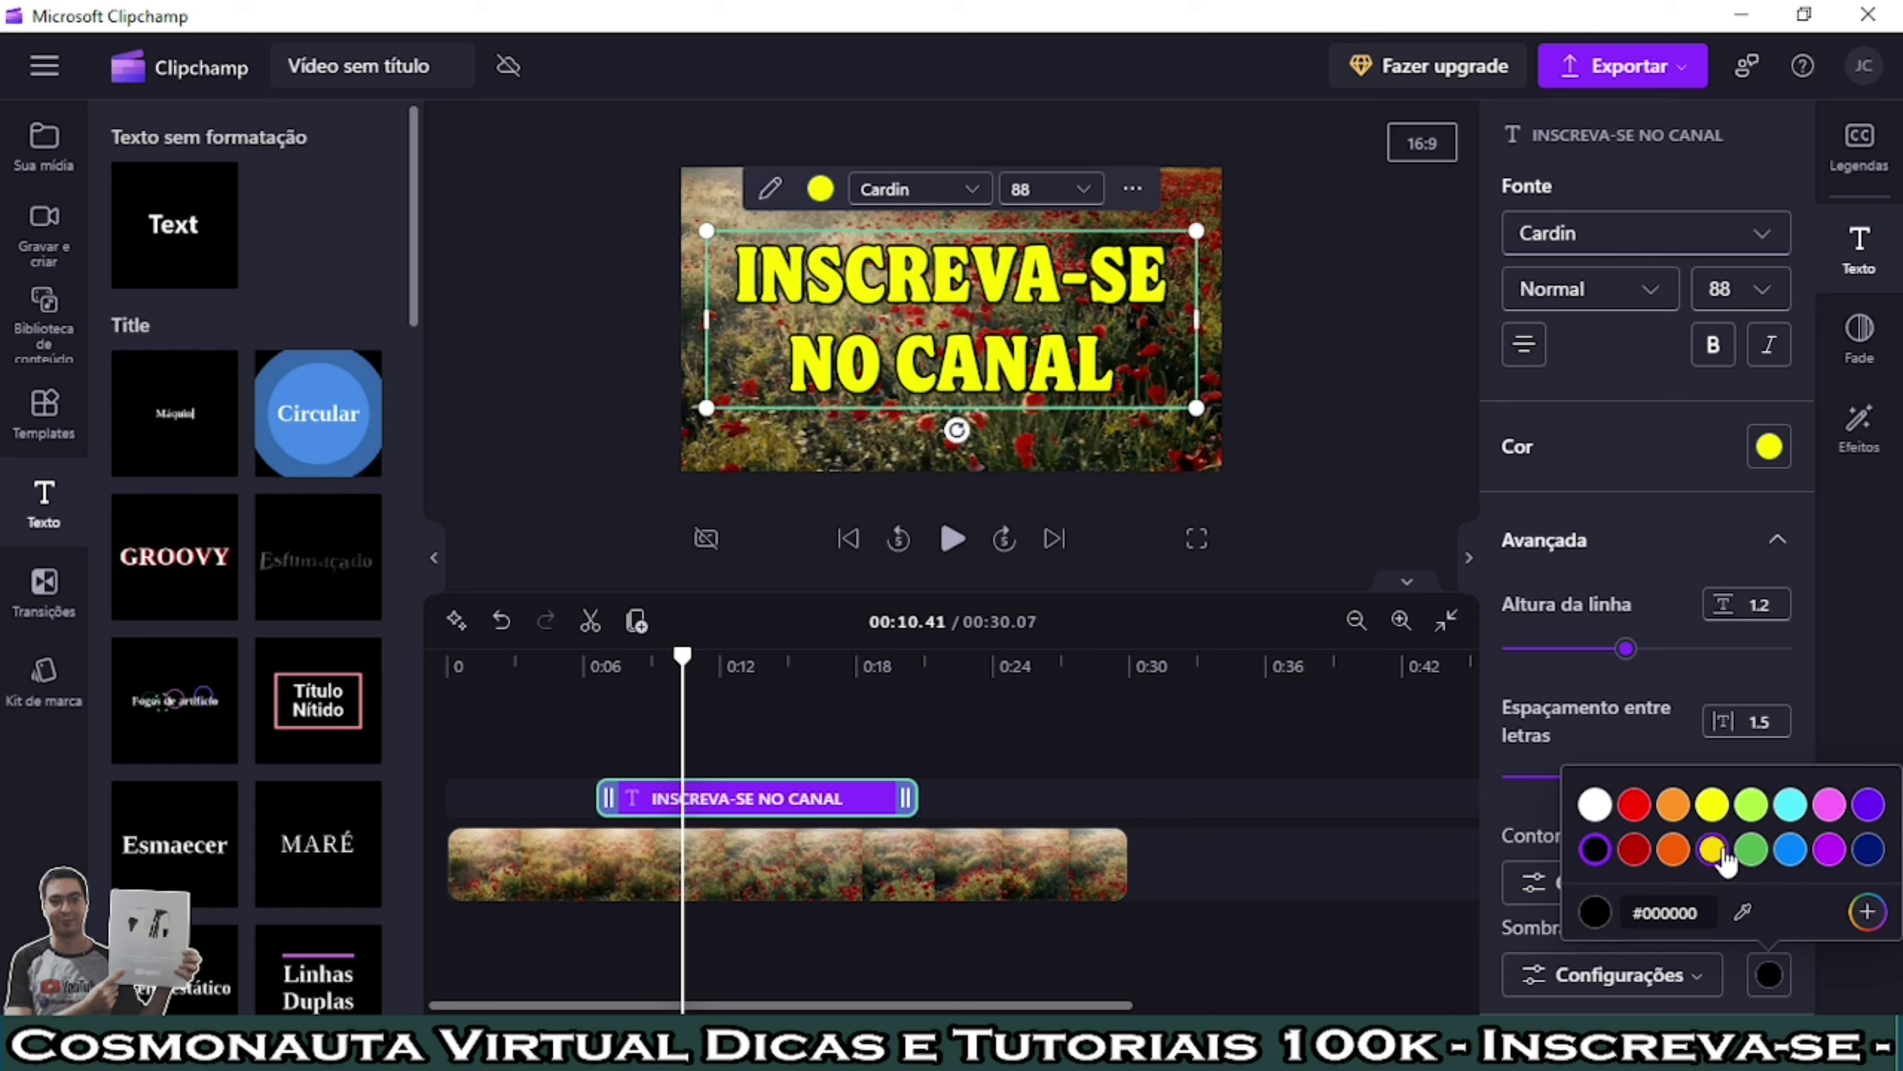
pyautogui.click(1635, 850)
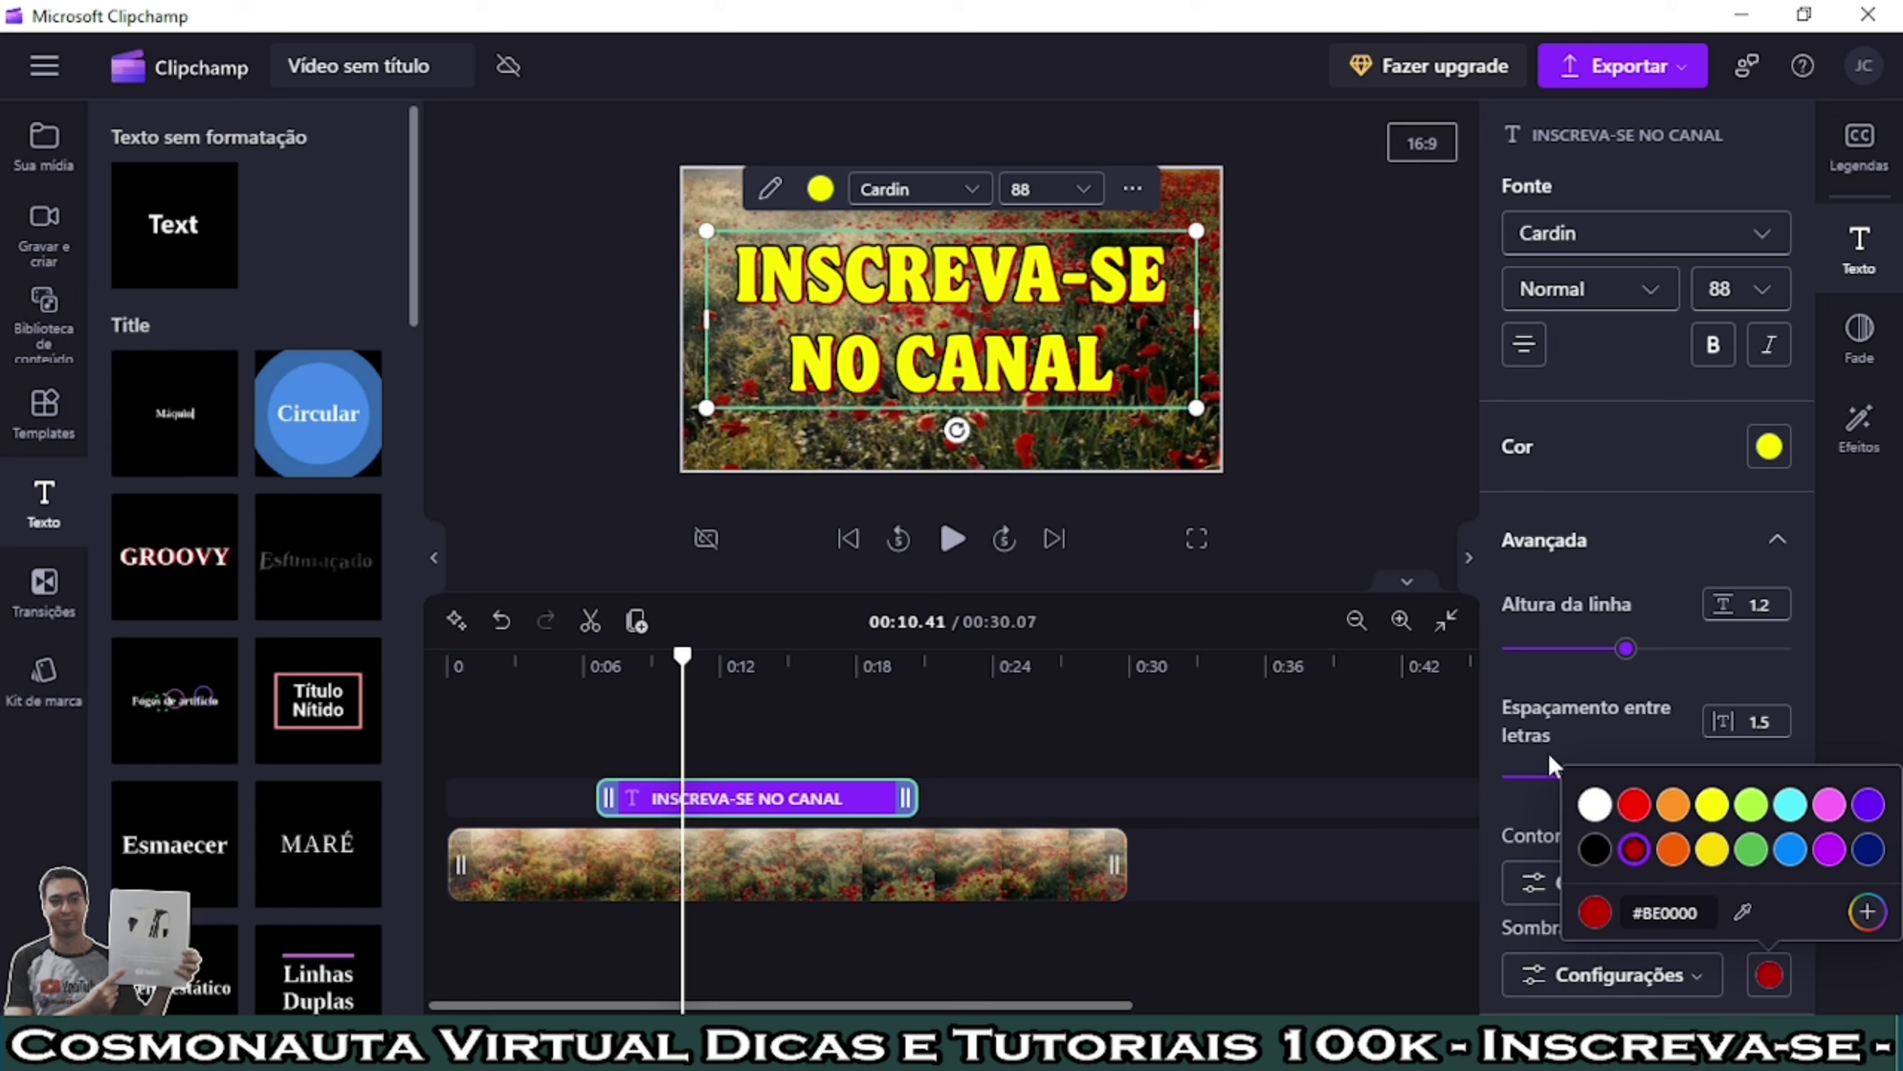
pyautogui.click(1868, 850)
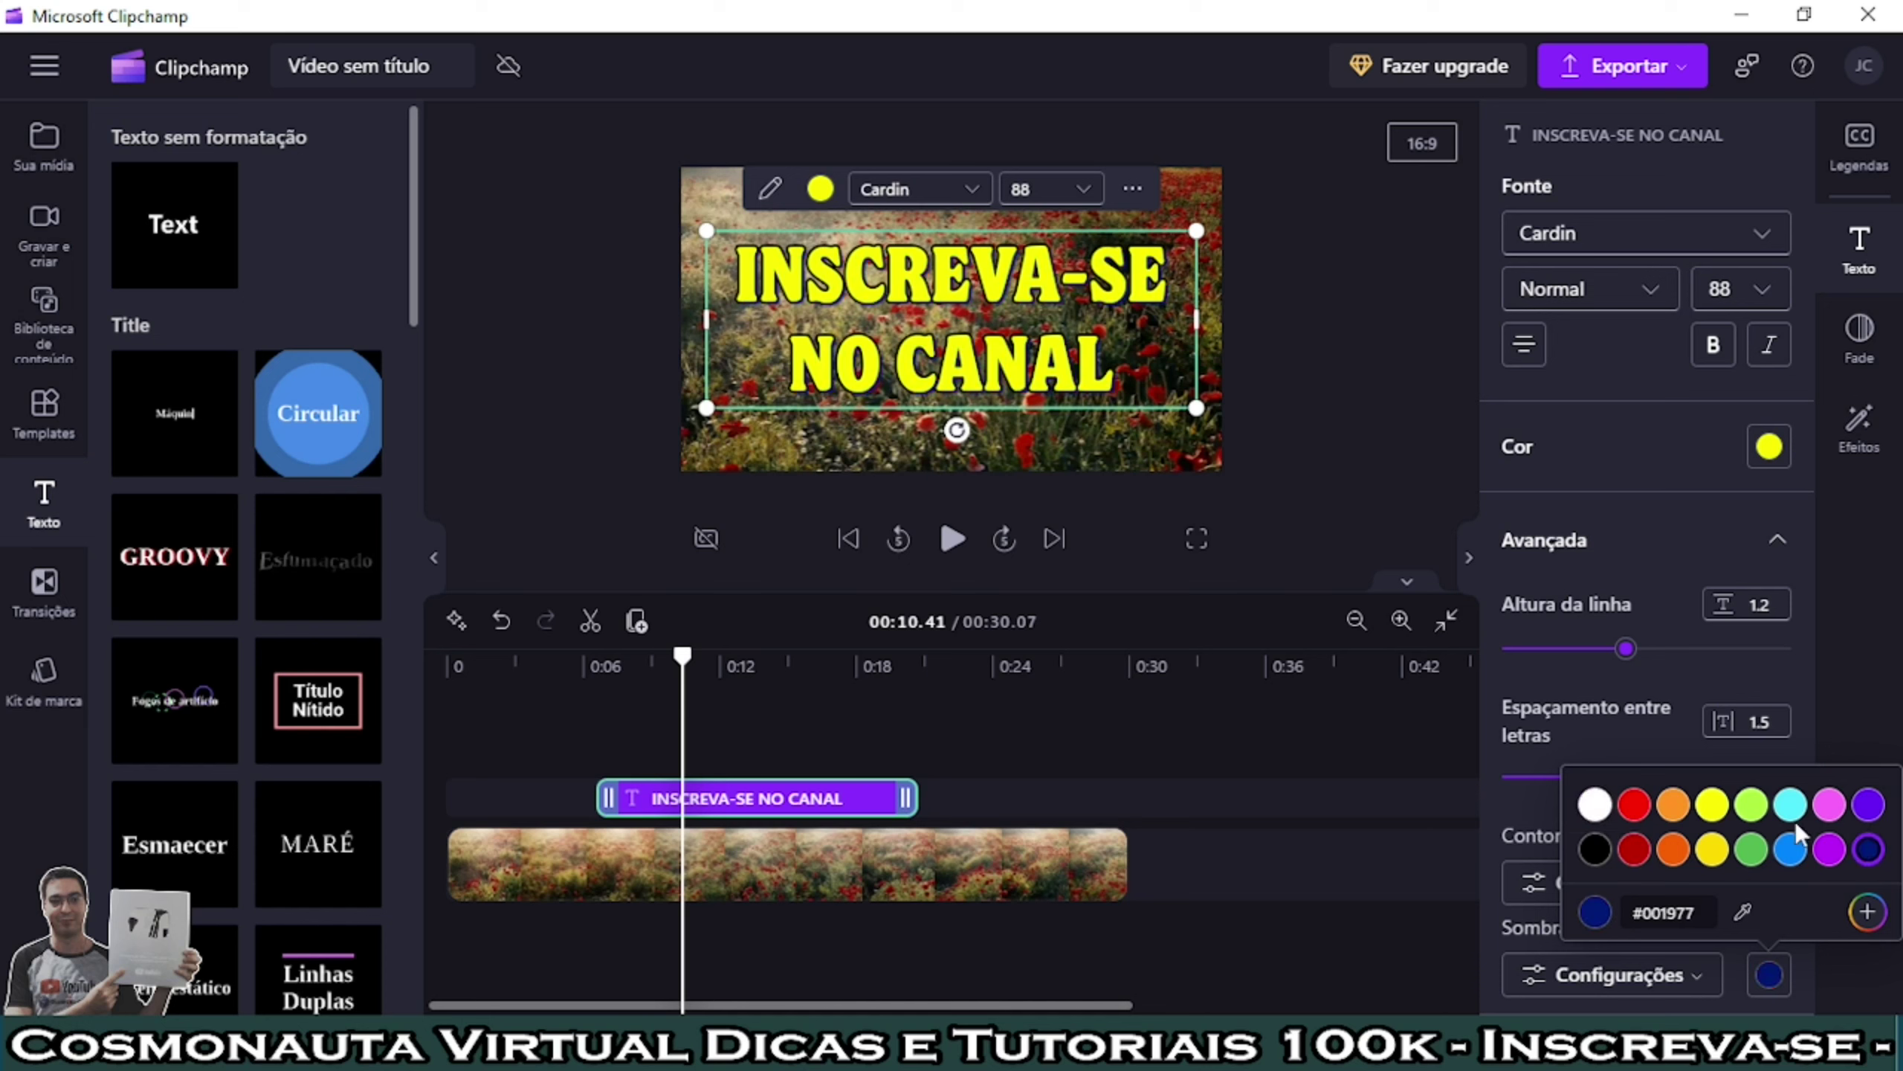
pyautogui.click(1829, 804)
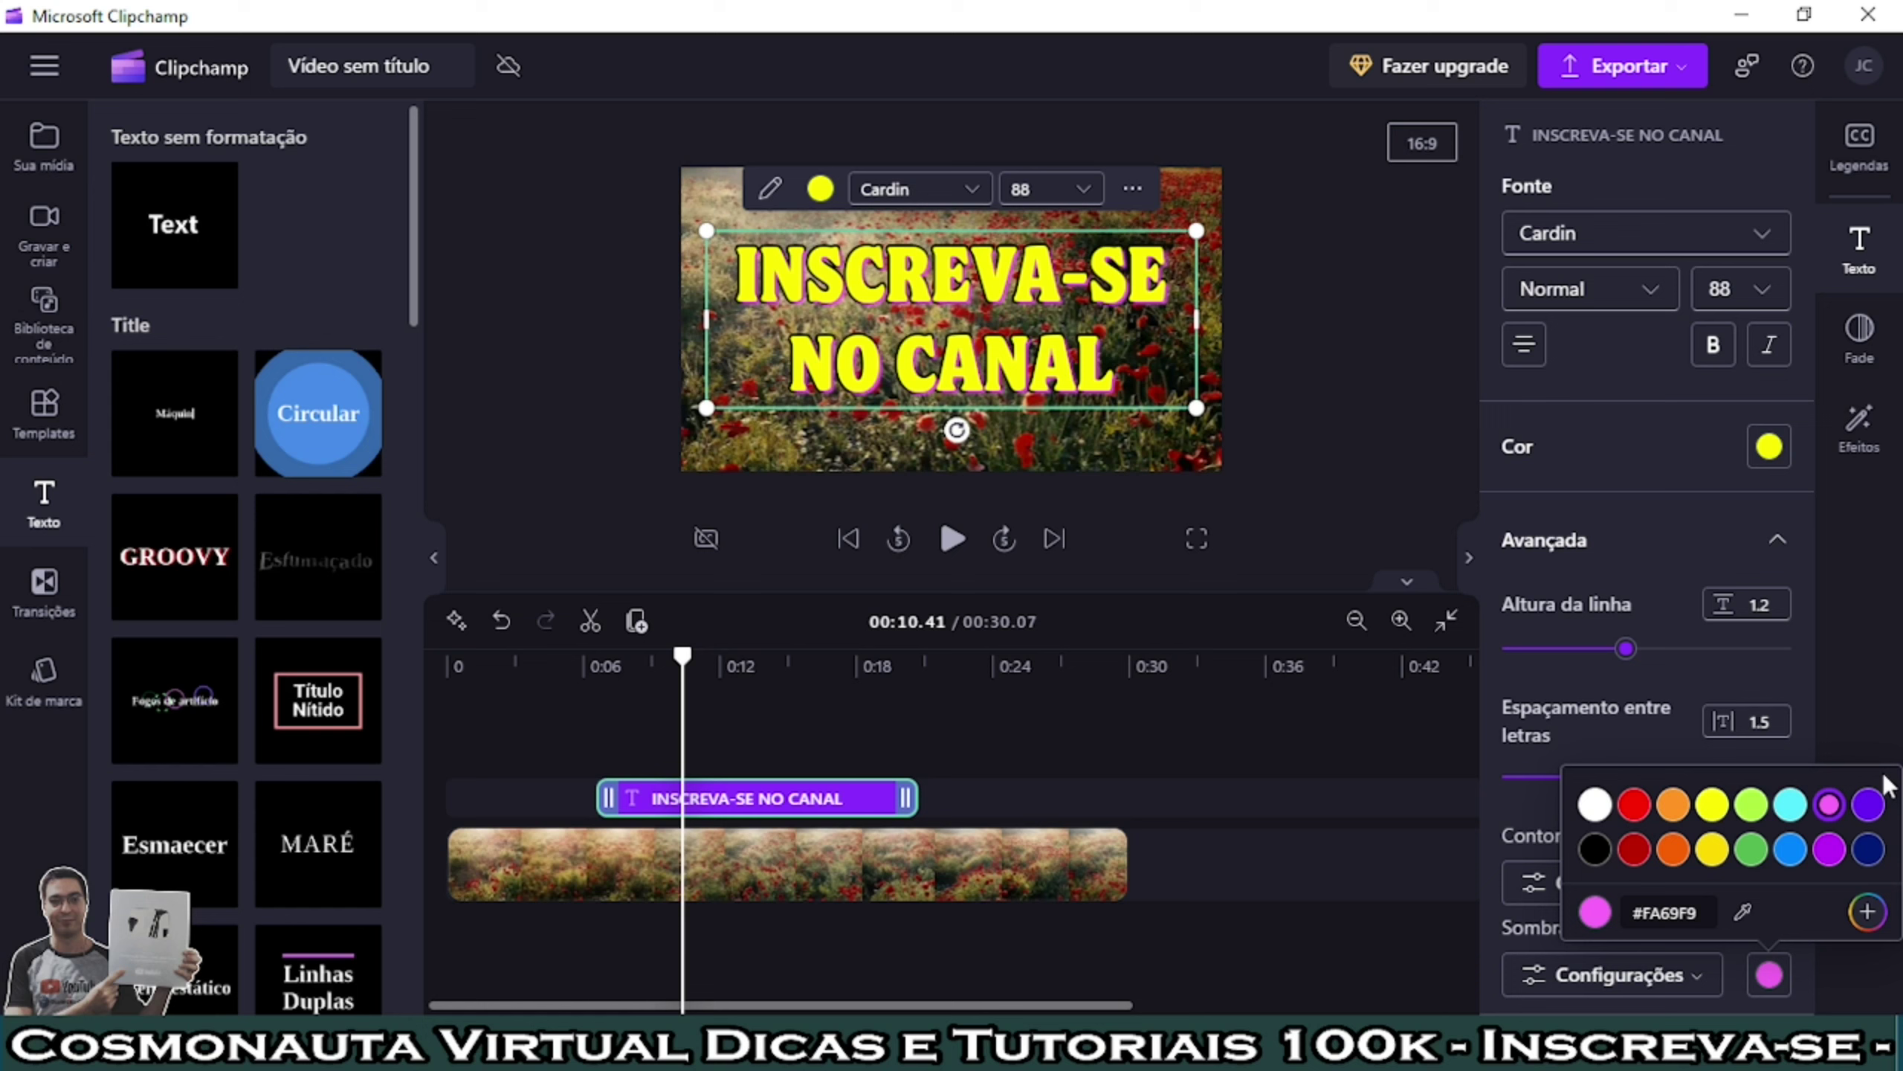
pyautogui.click(1859, 723)
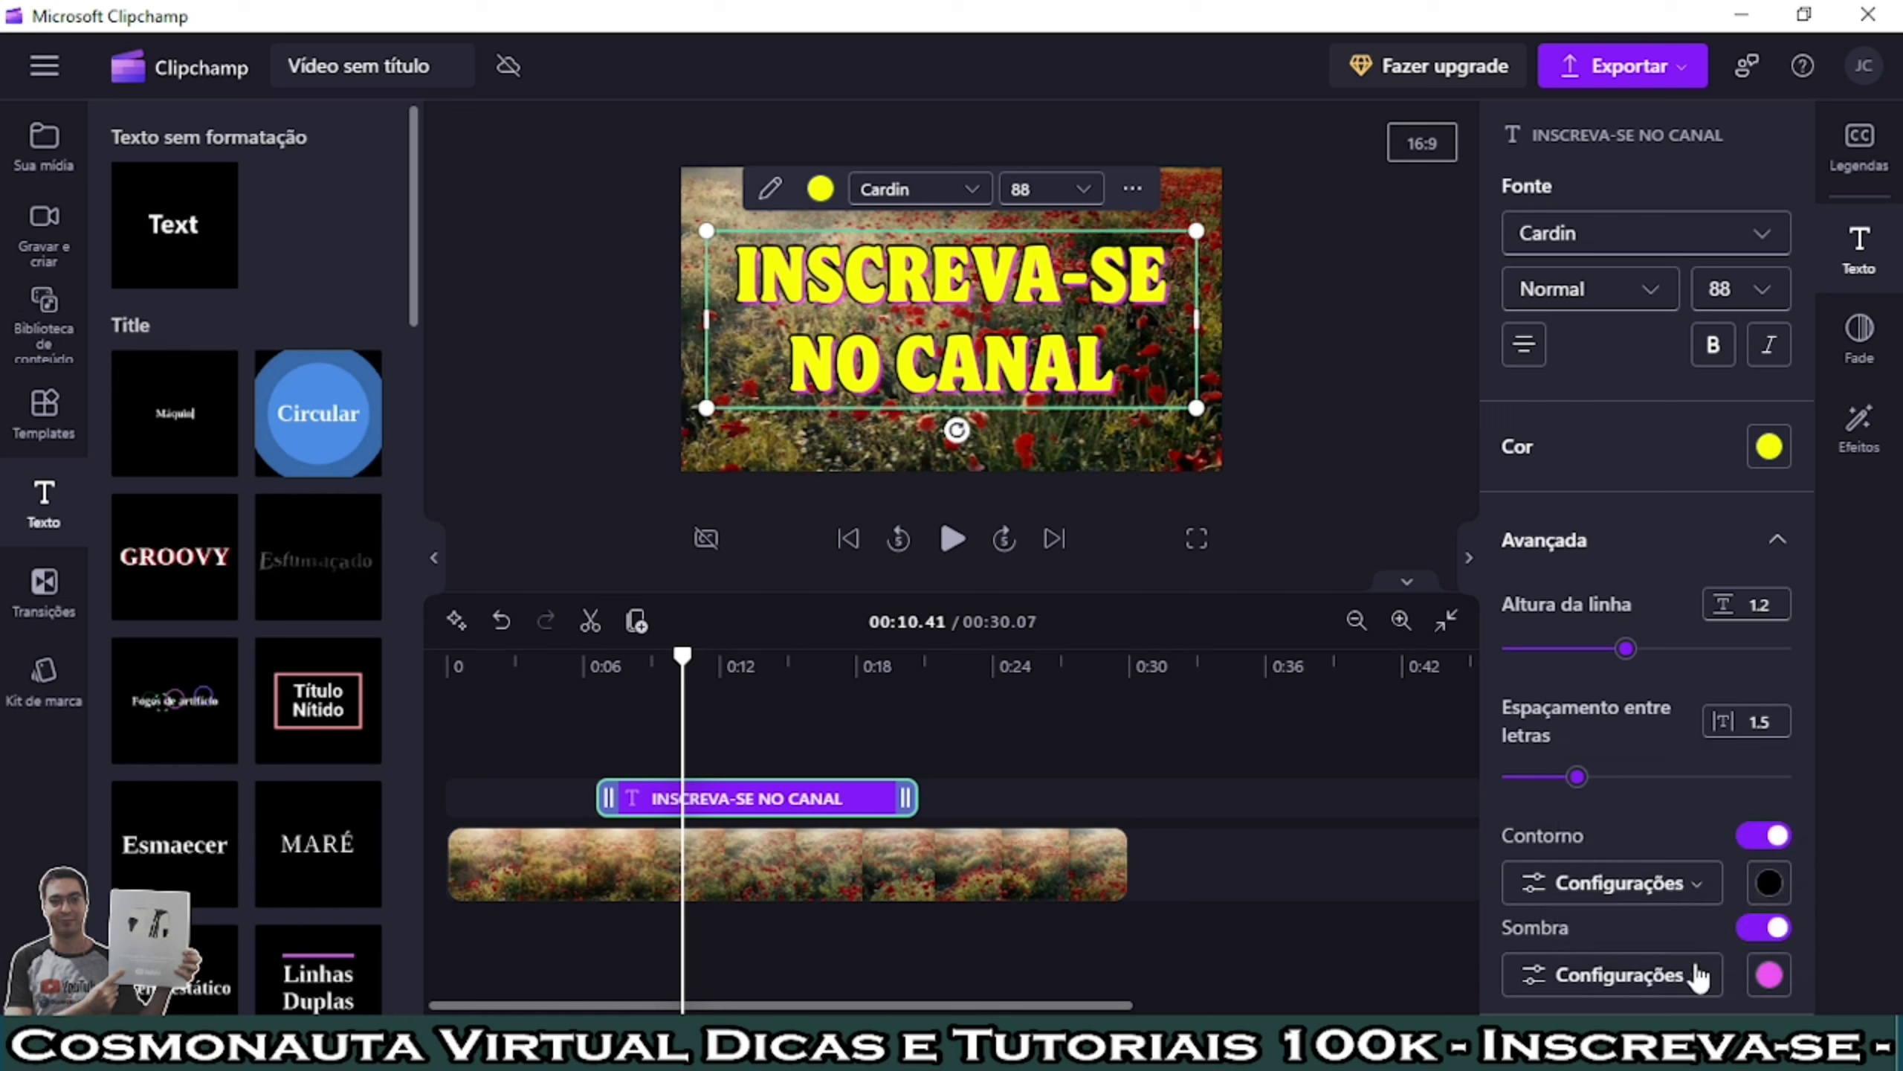
# Step: Set the title's outline to the medium width (Médio) and its shadow blur (Desfocar) to 1
pyautogui.click(1574, 894)
pyautogui.click(1616, 811)
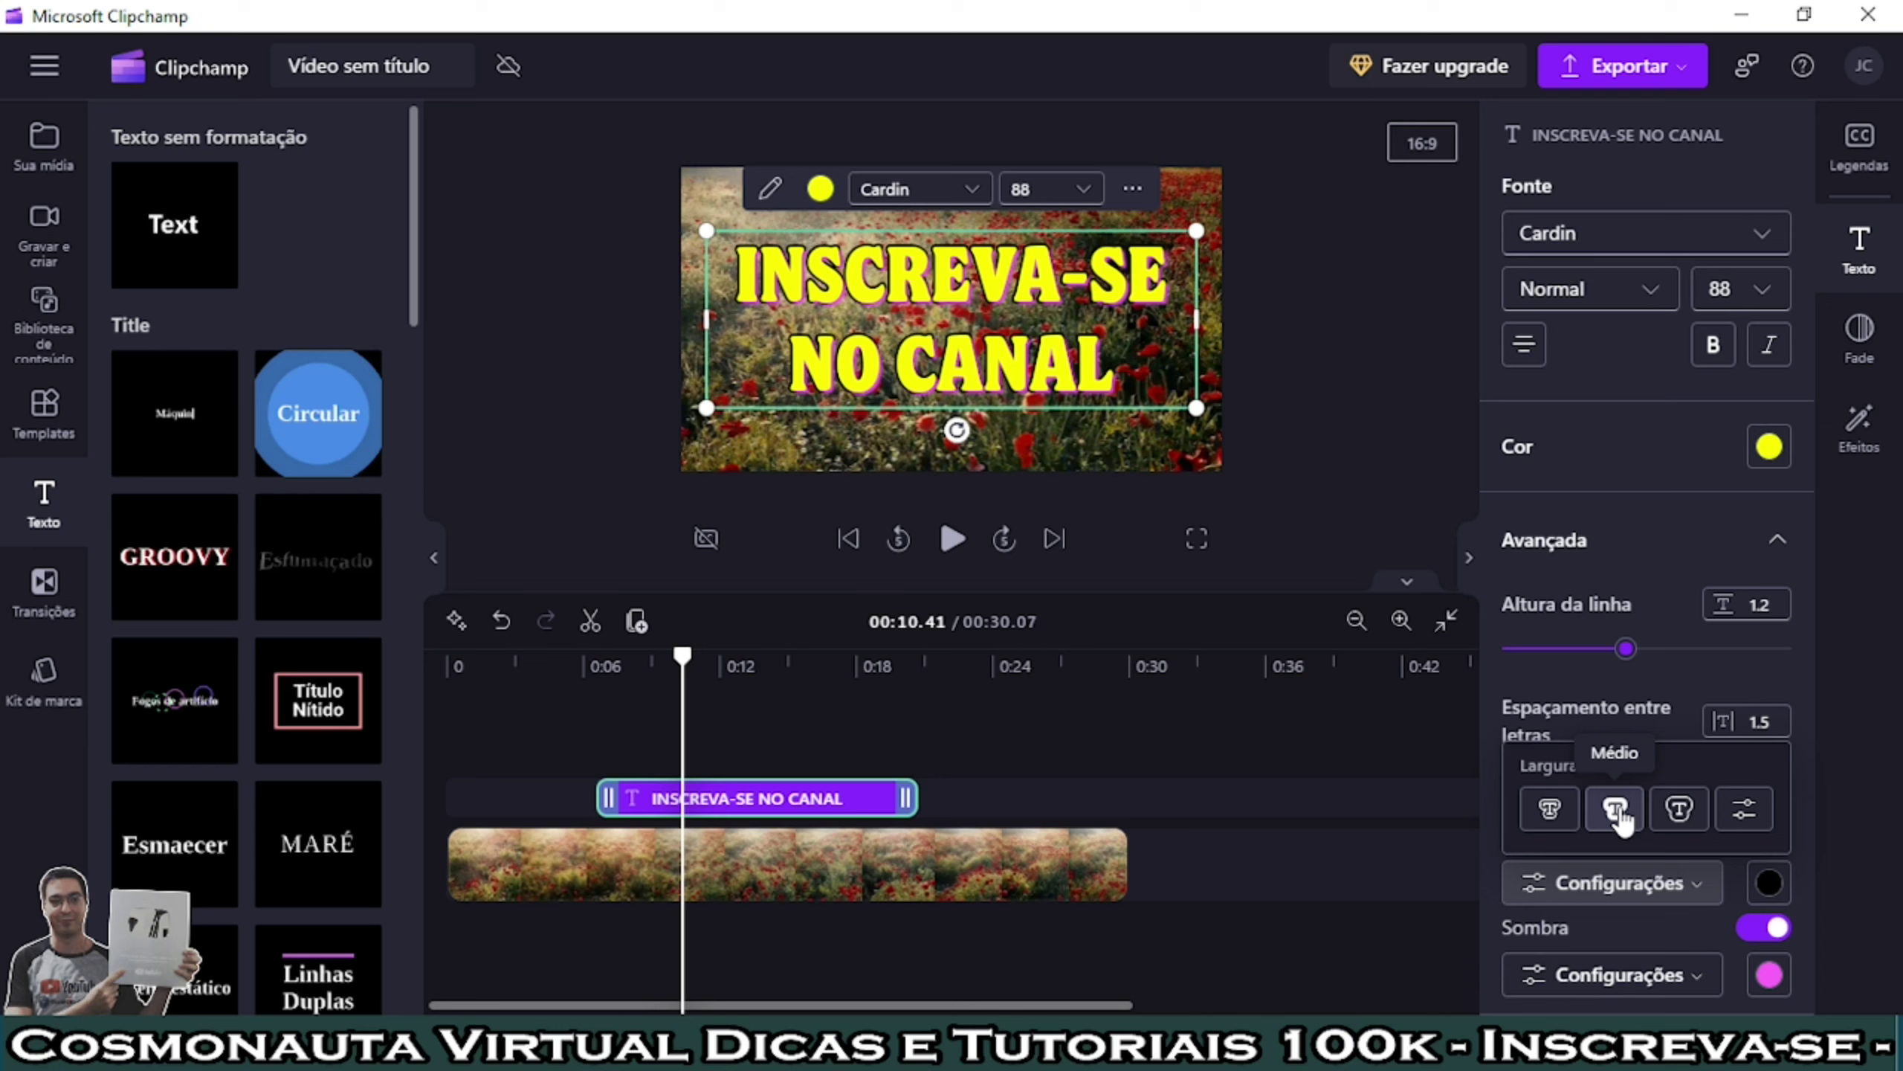
pyautogui.click(1613, 978)
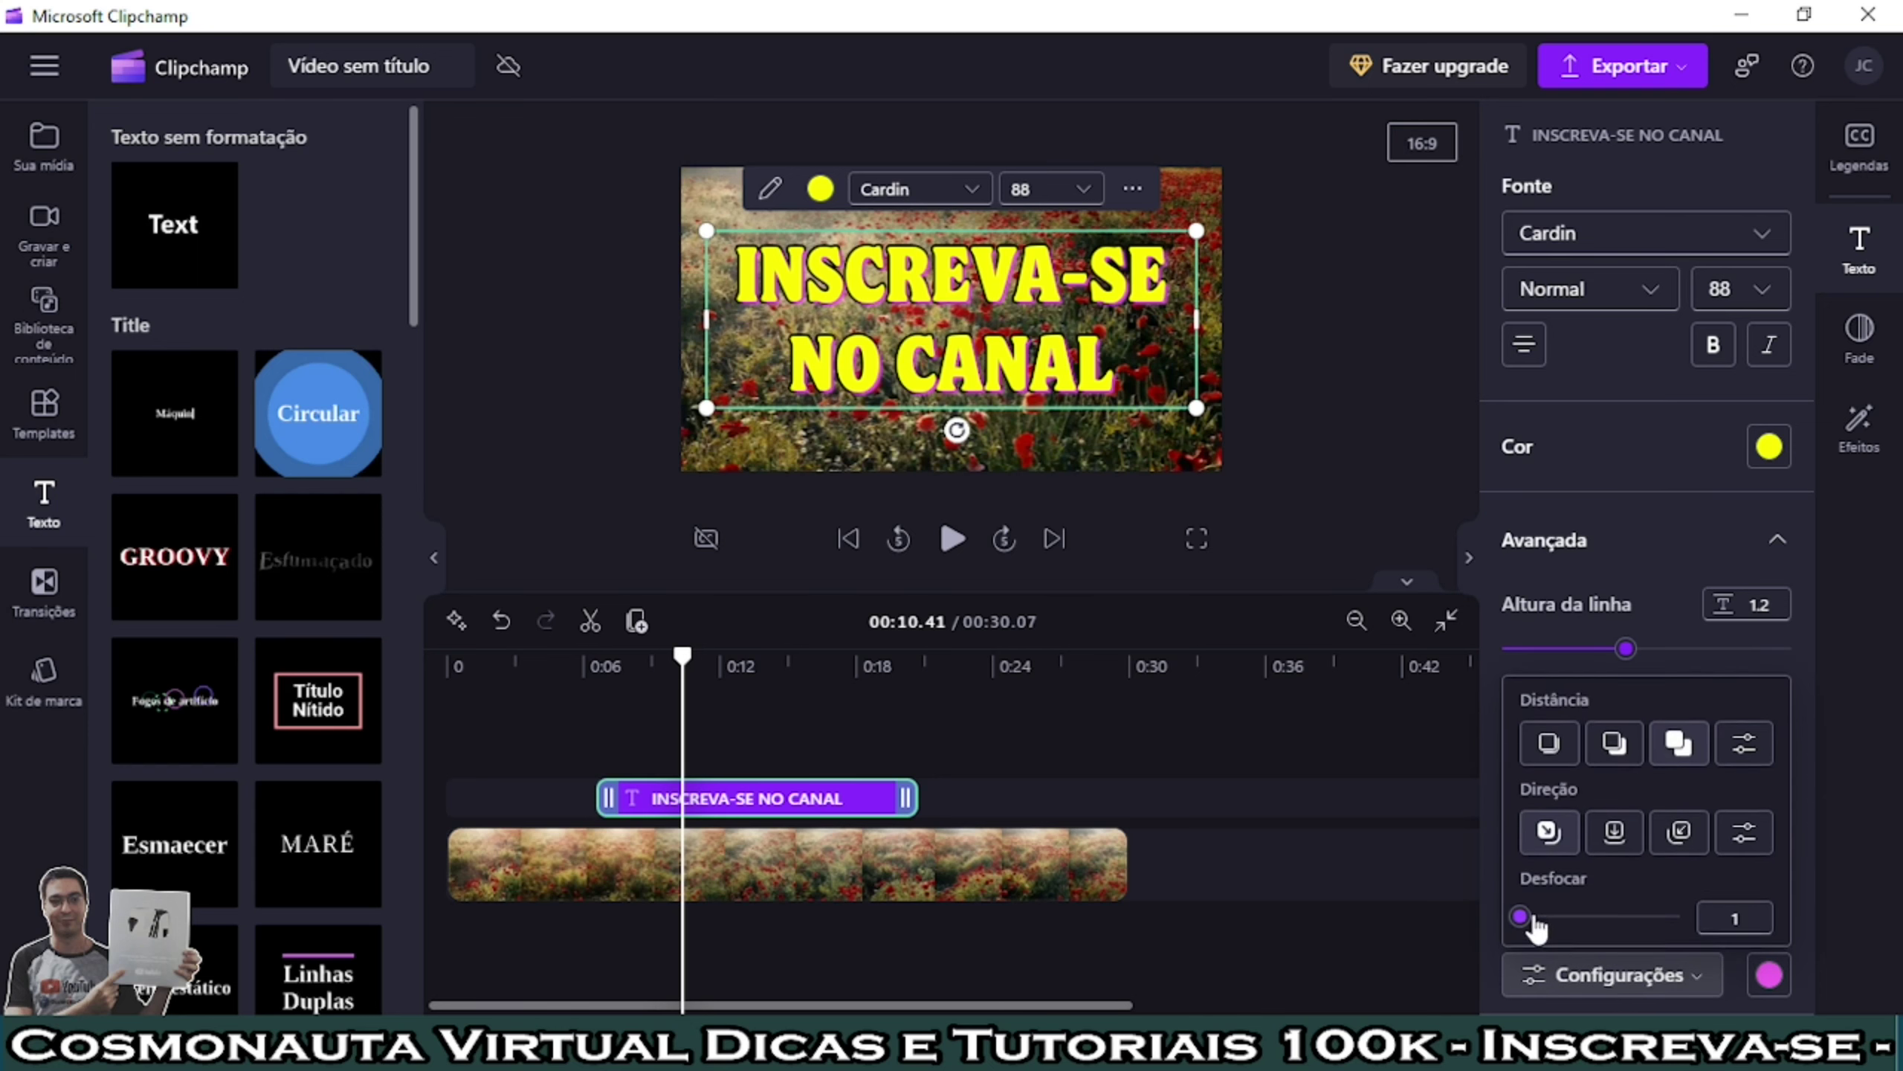
pyautogui.moveTo(1525, 916)
pyautogui.mouseDown()
pyautogui.moveTo(1606, 918)
pyautogui.moveTo(1522, 916)
pyautogui.mouseUp()
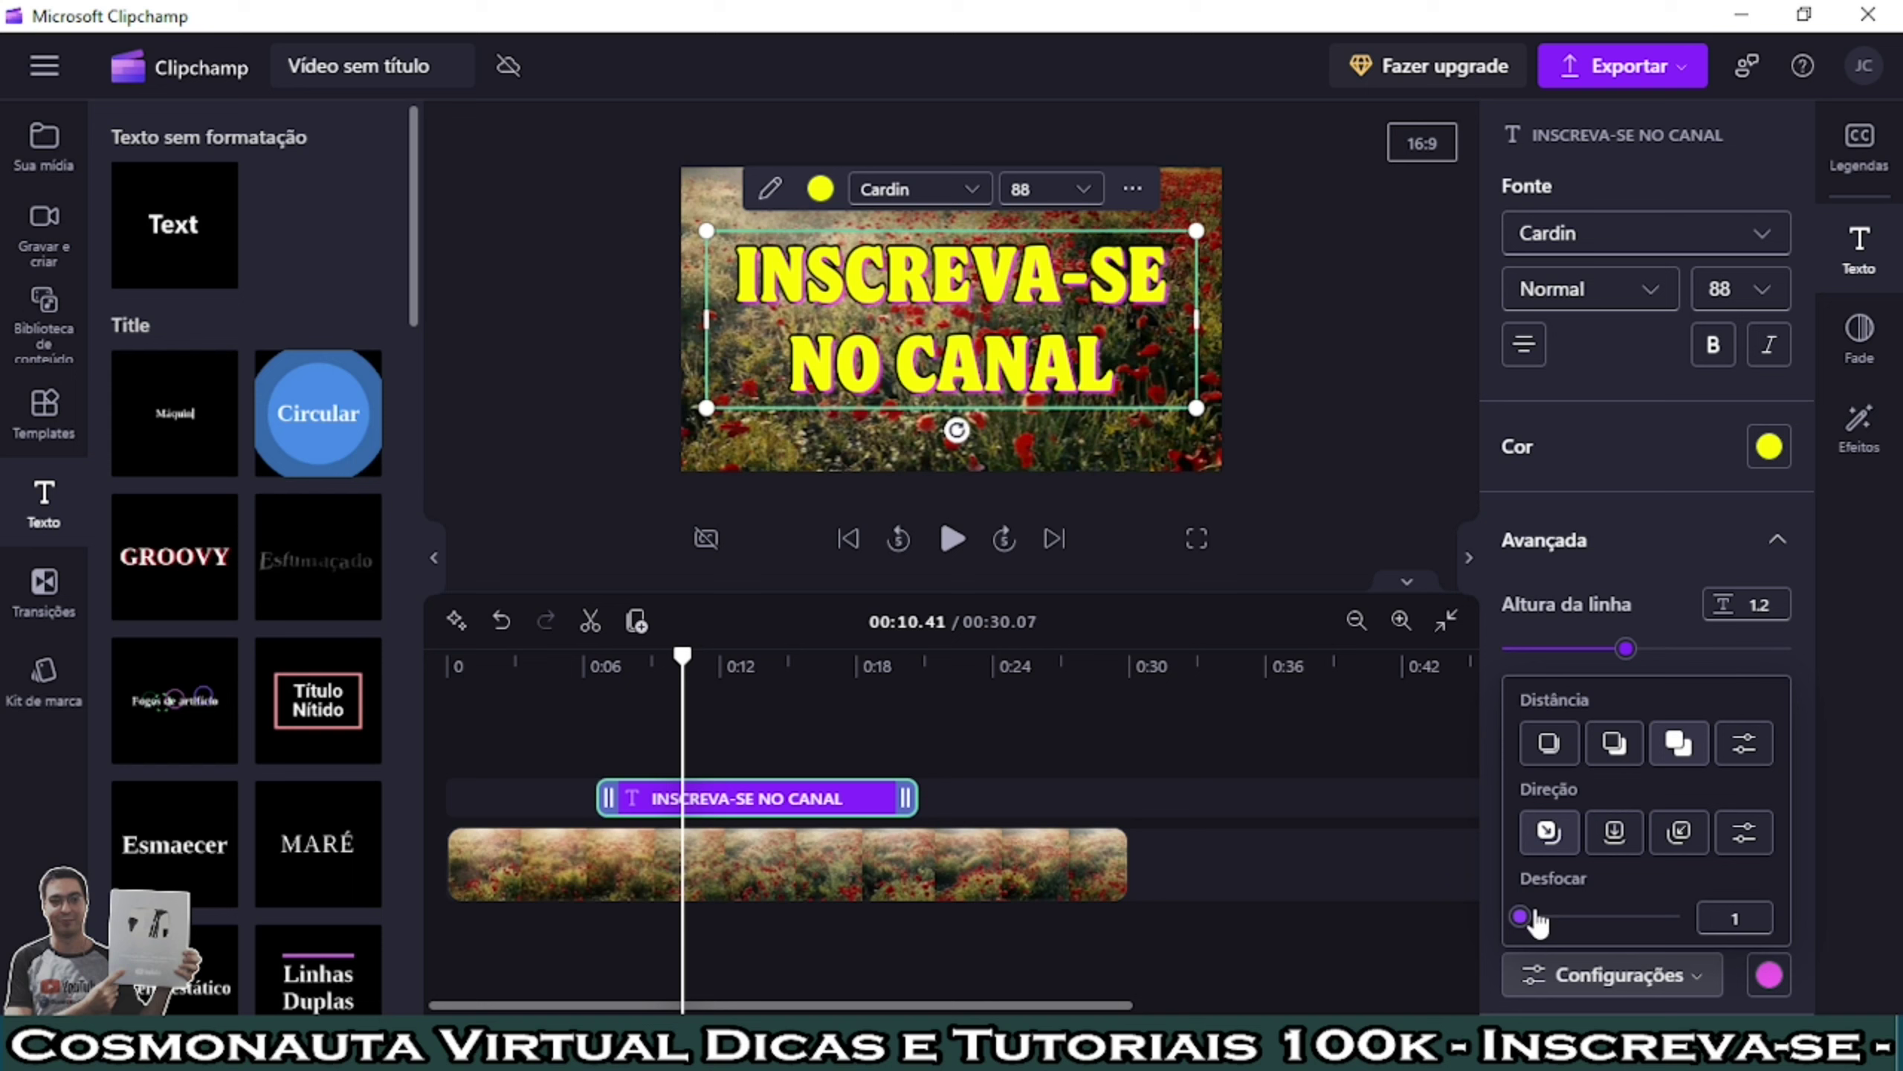
# Step: Compare the near, medium and far distances for the title's shadow, and finally set a custom distance of 7
pyautogui.click(1744, 743)
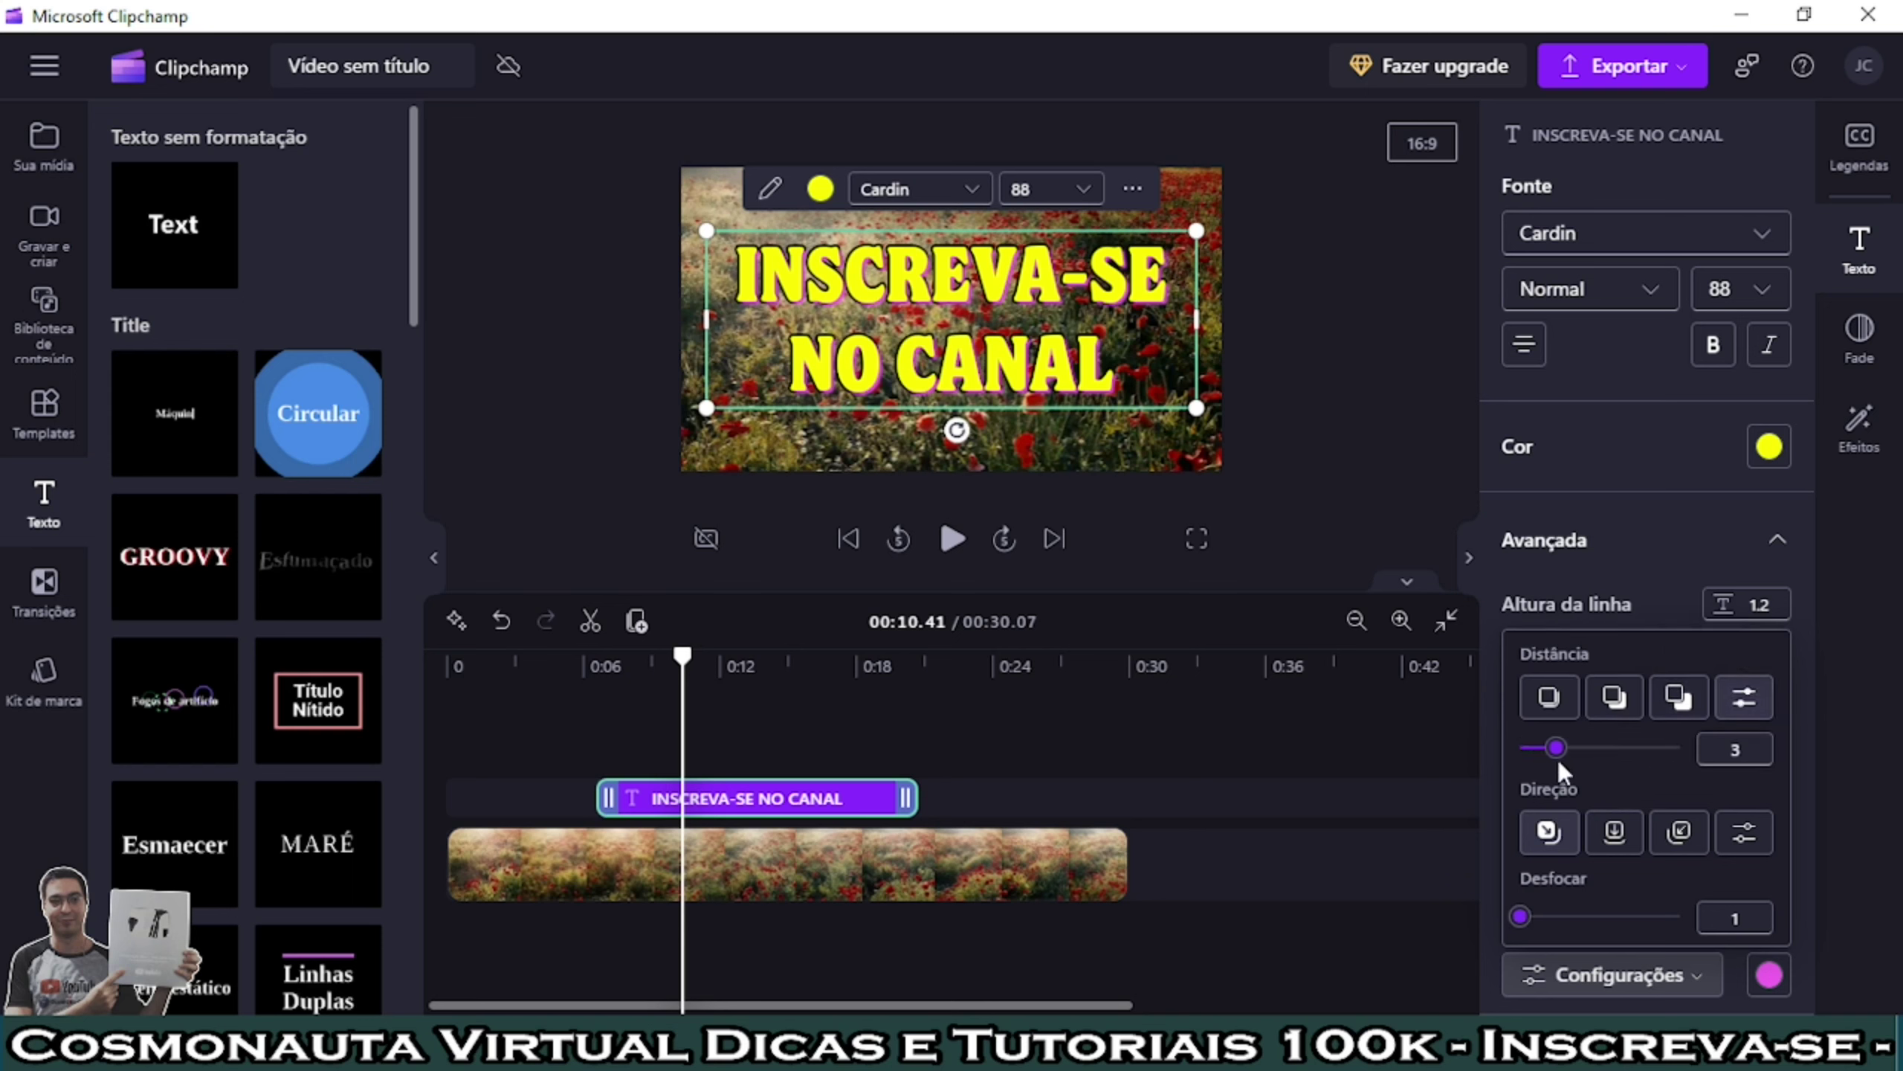
pyautogui.moveTo(1557, 748); pyautogui.dragTo(1631, 747)
pyautogui.click(1679, 697)
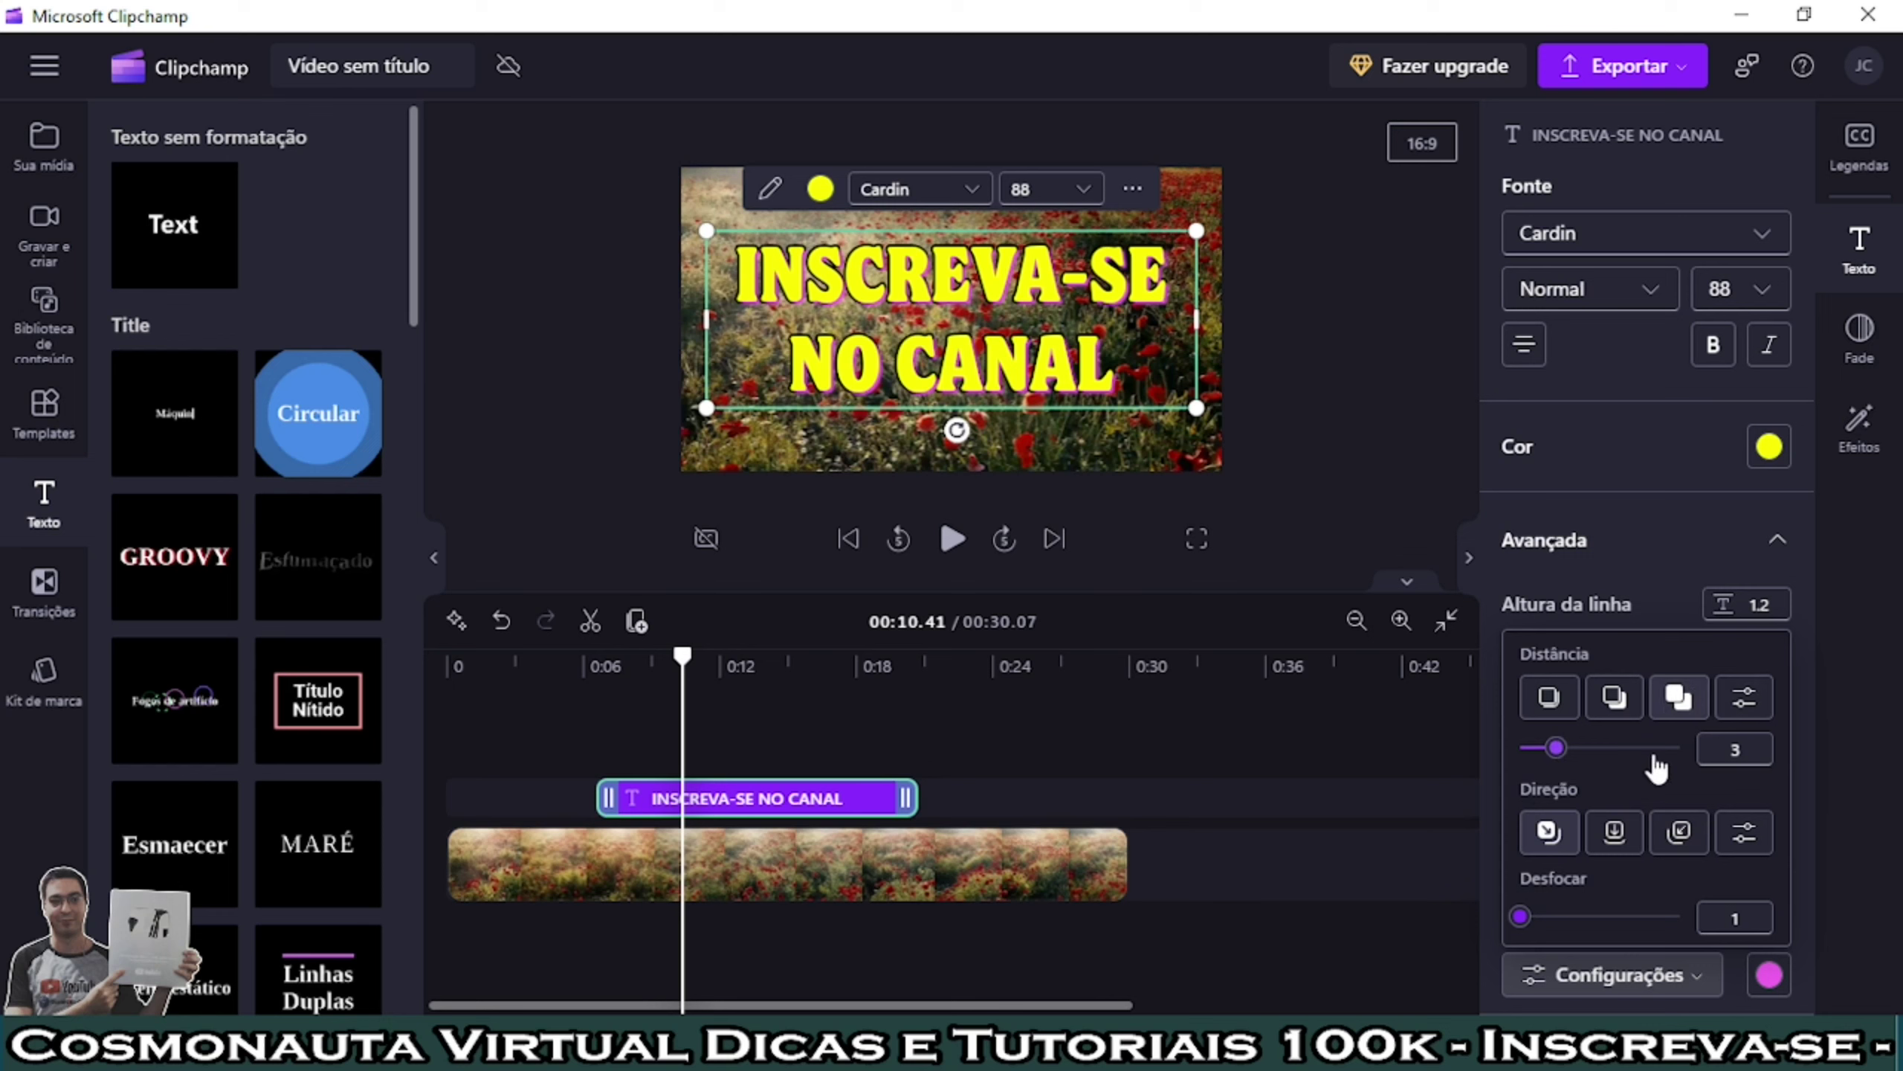
pyautogui.click(1549, 697)
pyautogui.click(1615, 701)
pyautogui.click(1681, 702)
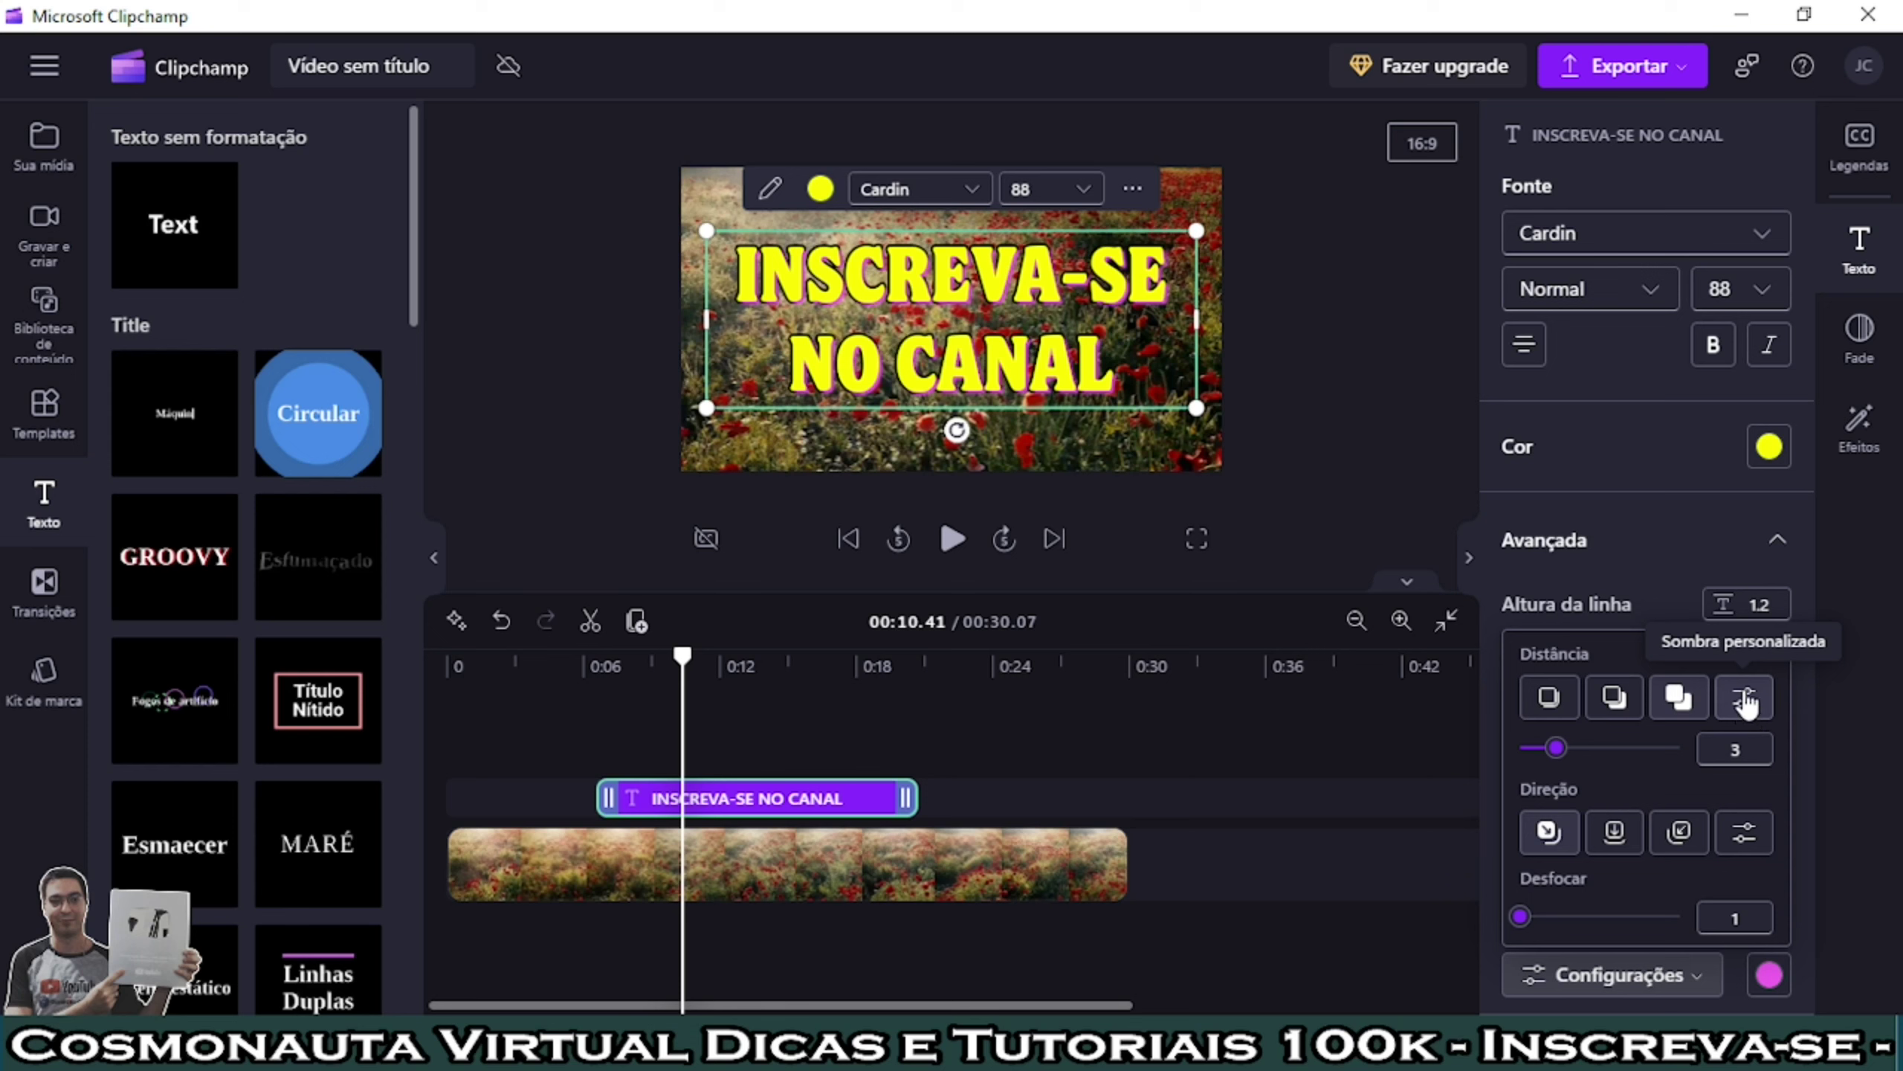
pyautogui.click(1746, 709)
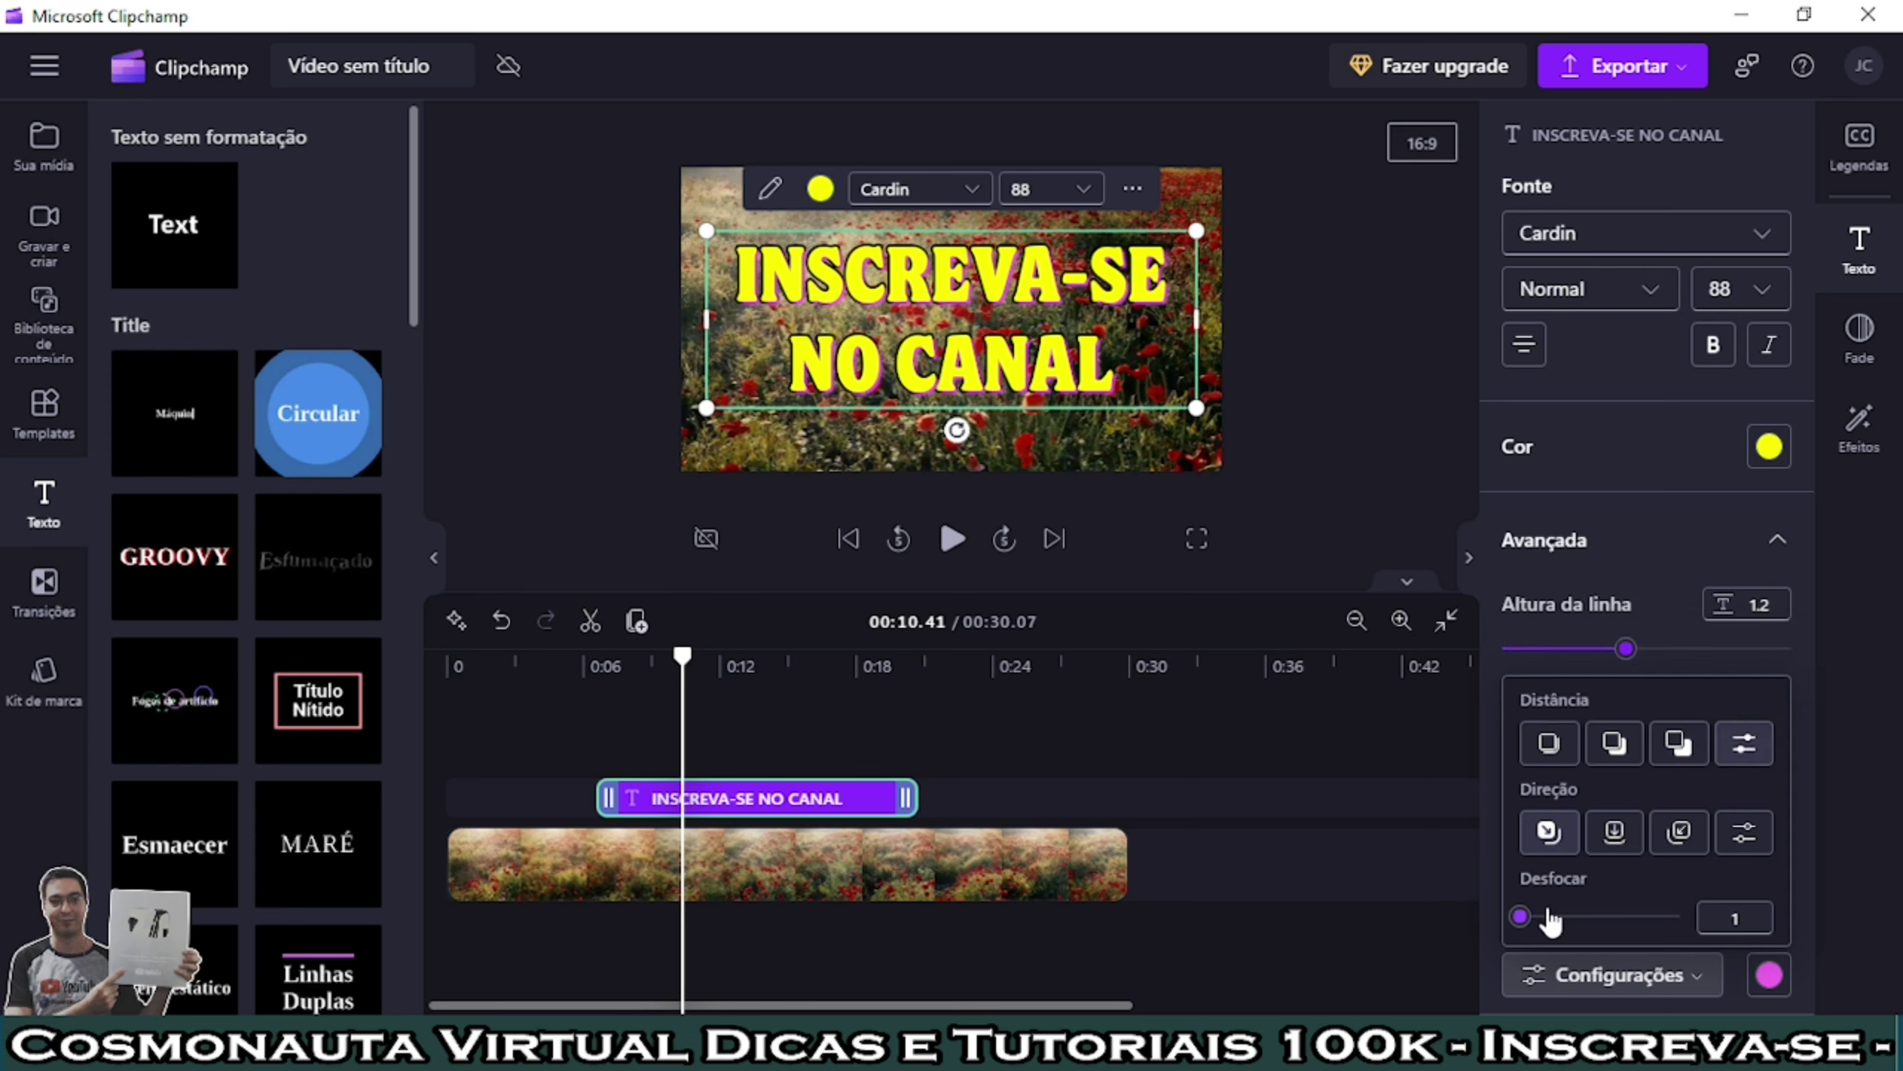
pyautogui.click(1747, 745)
pyautogui.moveTo(1558, 748); pyautogui.dragTo(1627, 749)
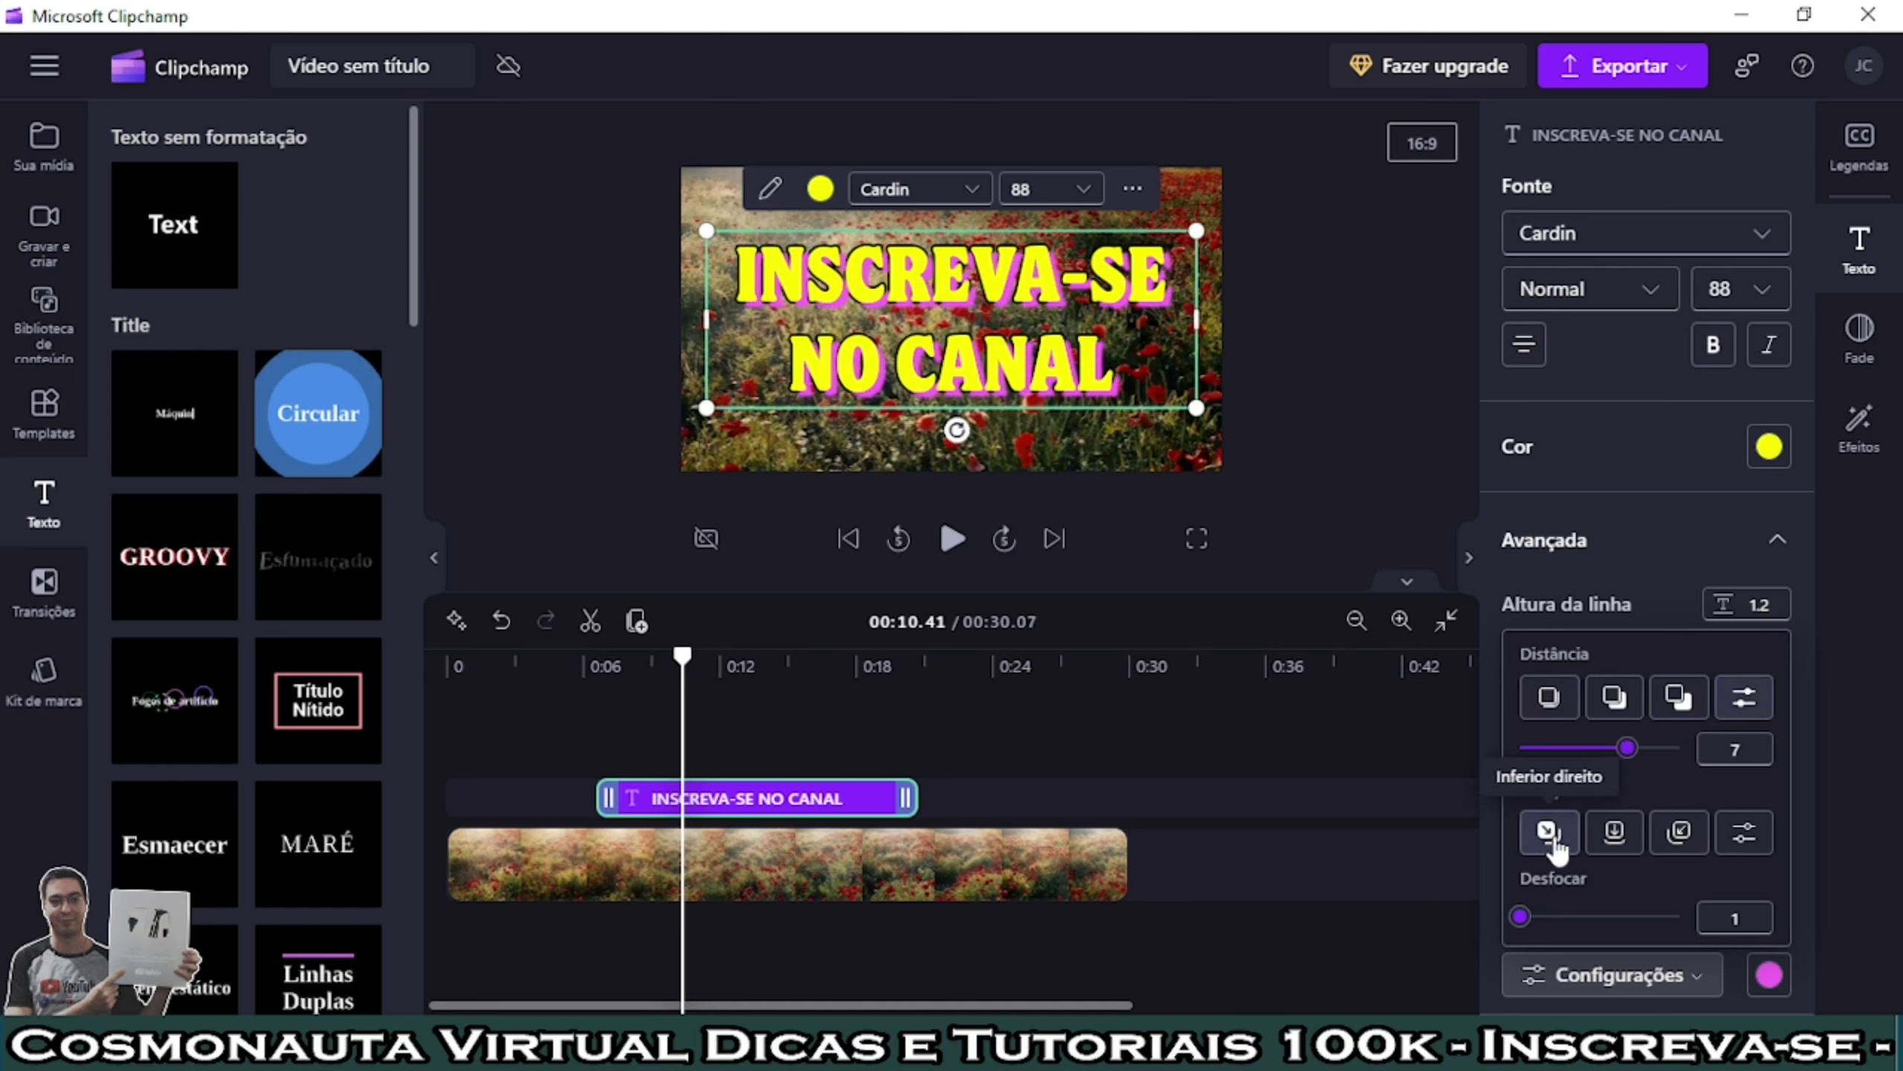
# Step: Try the bottom-centre, bottom-left and bottom-right directions for the title's shadow, and finally set a custom direction of 356
pyautogui.click(1612, 843)
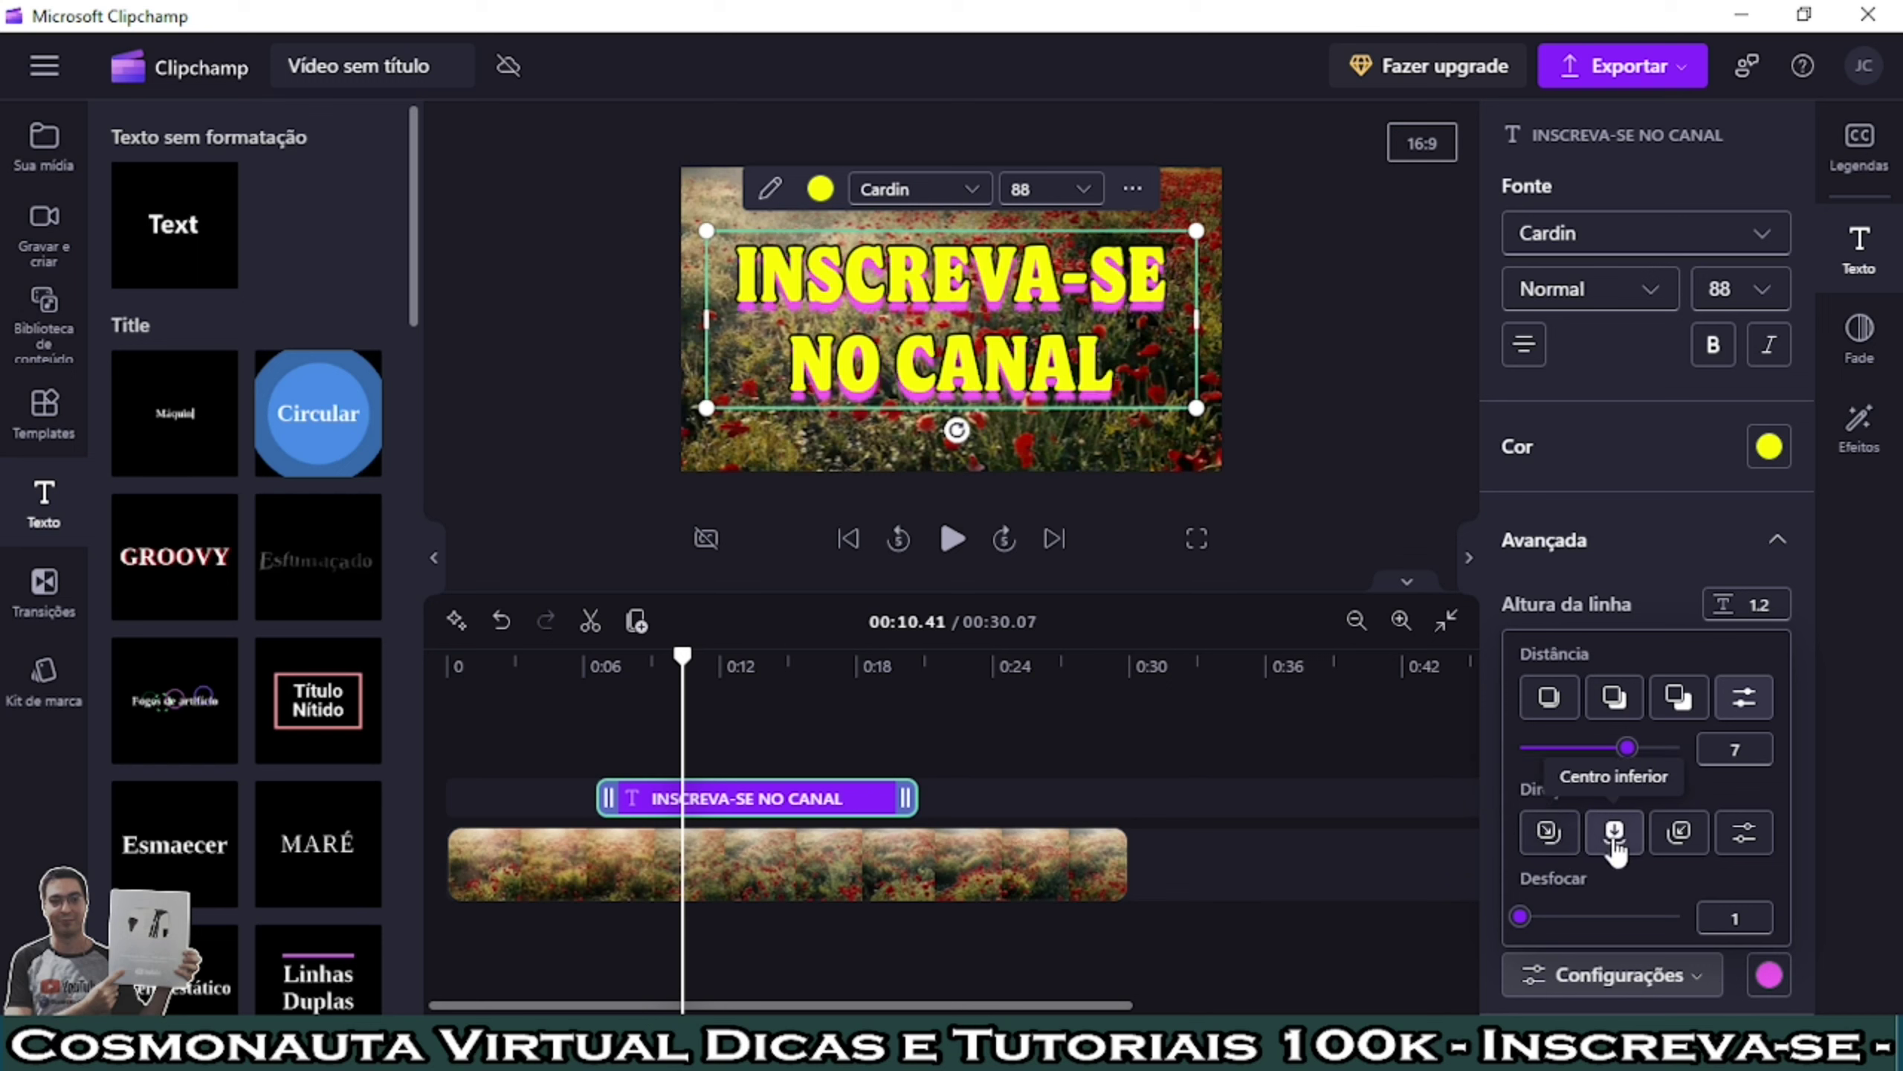
pyautogui.click(1679, 840)
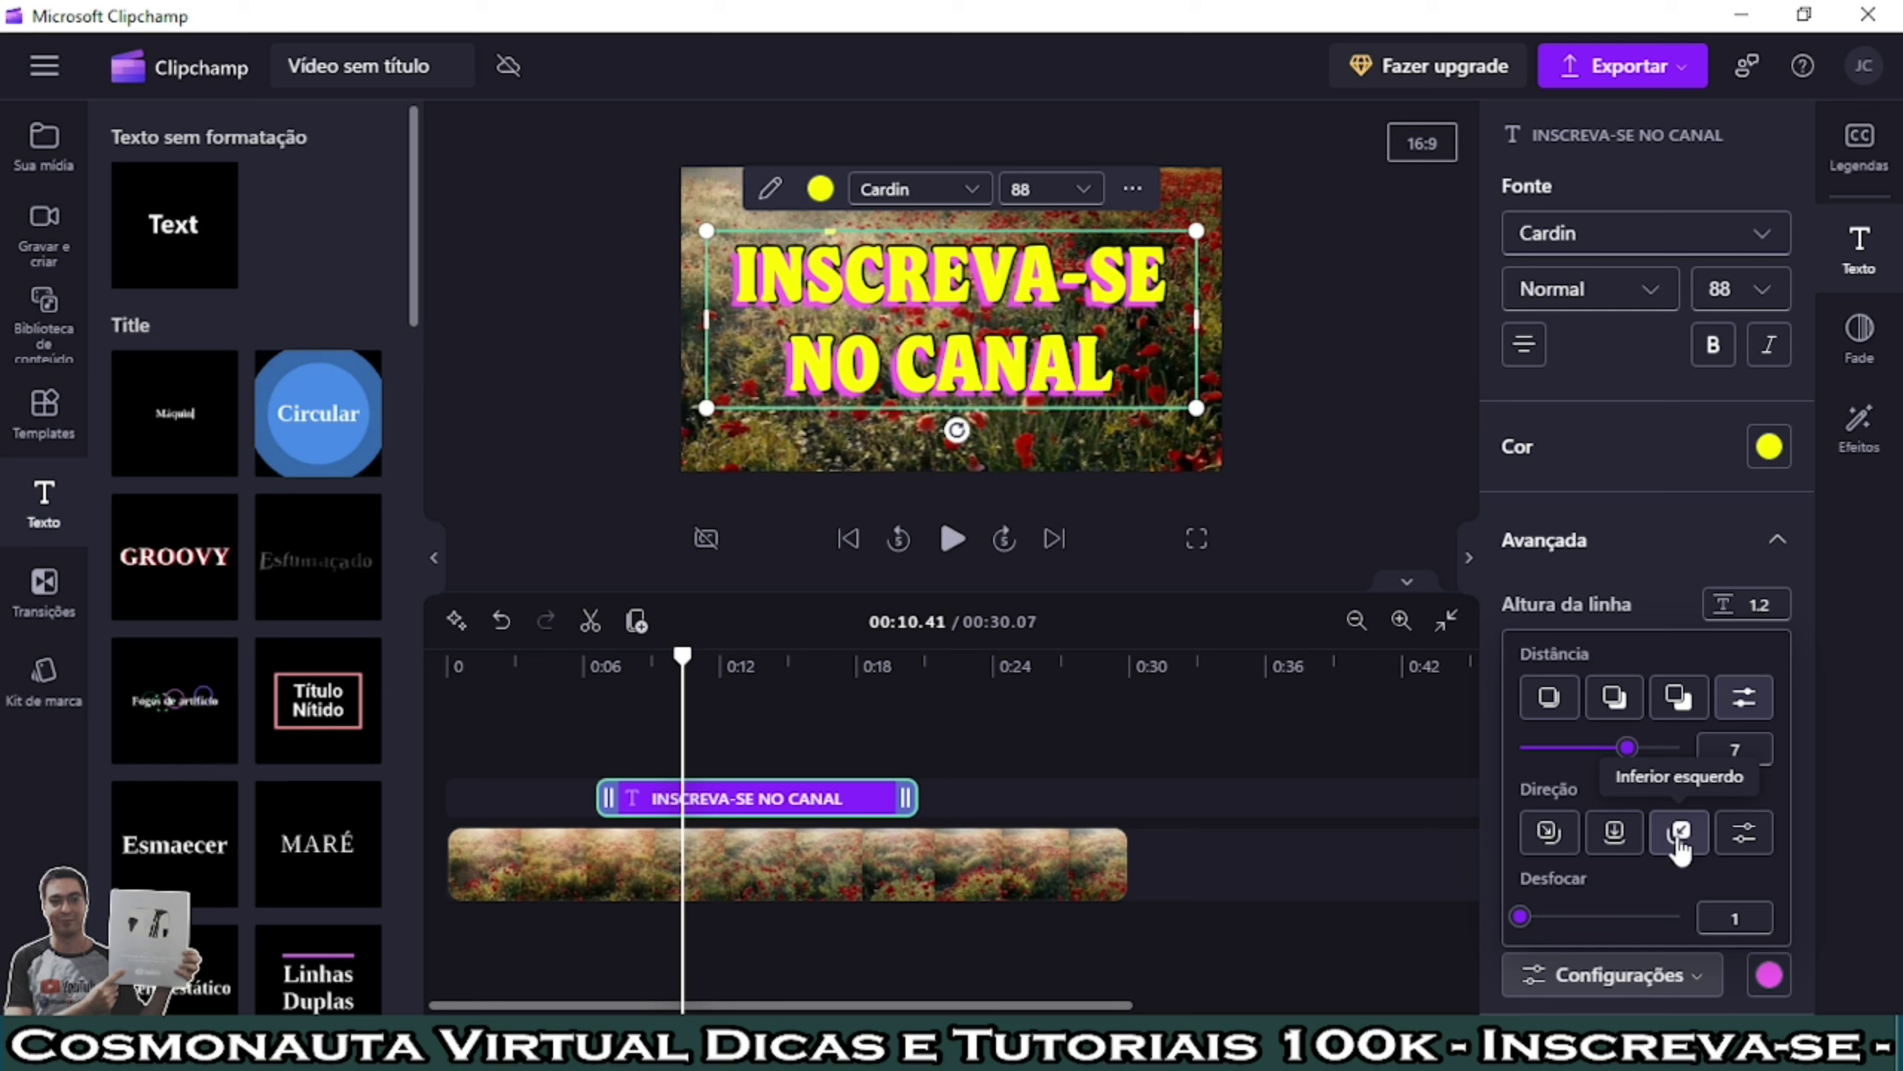
pyautogui.click(1551, 836)
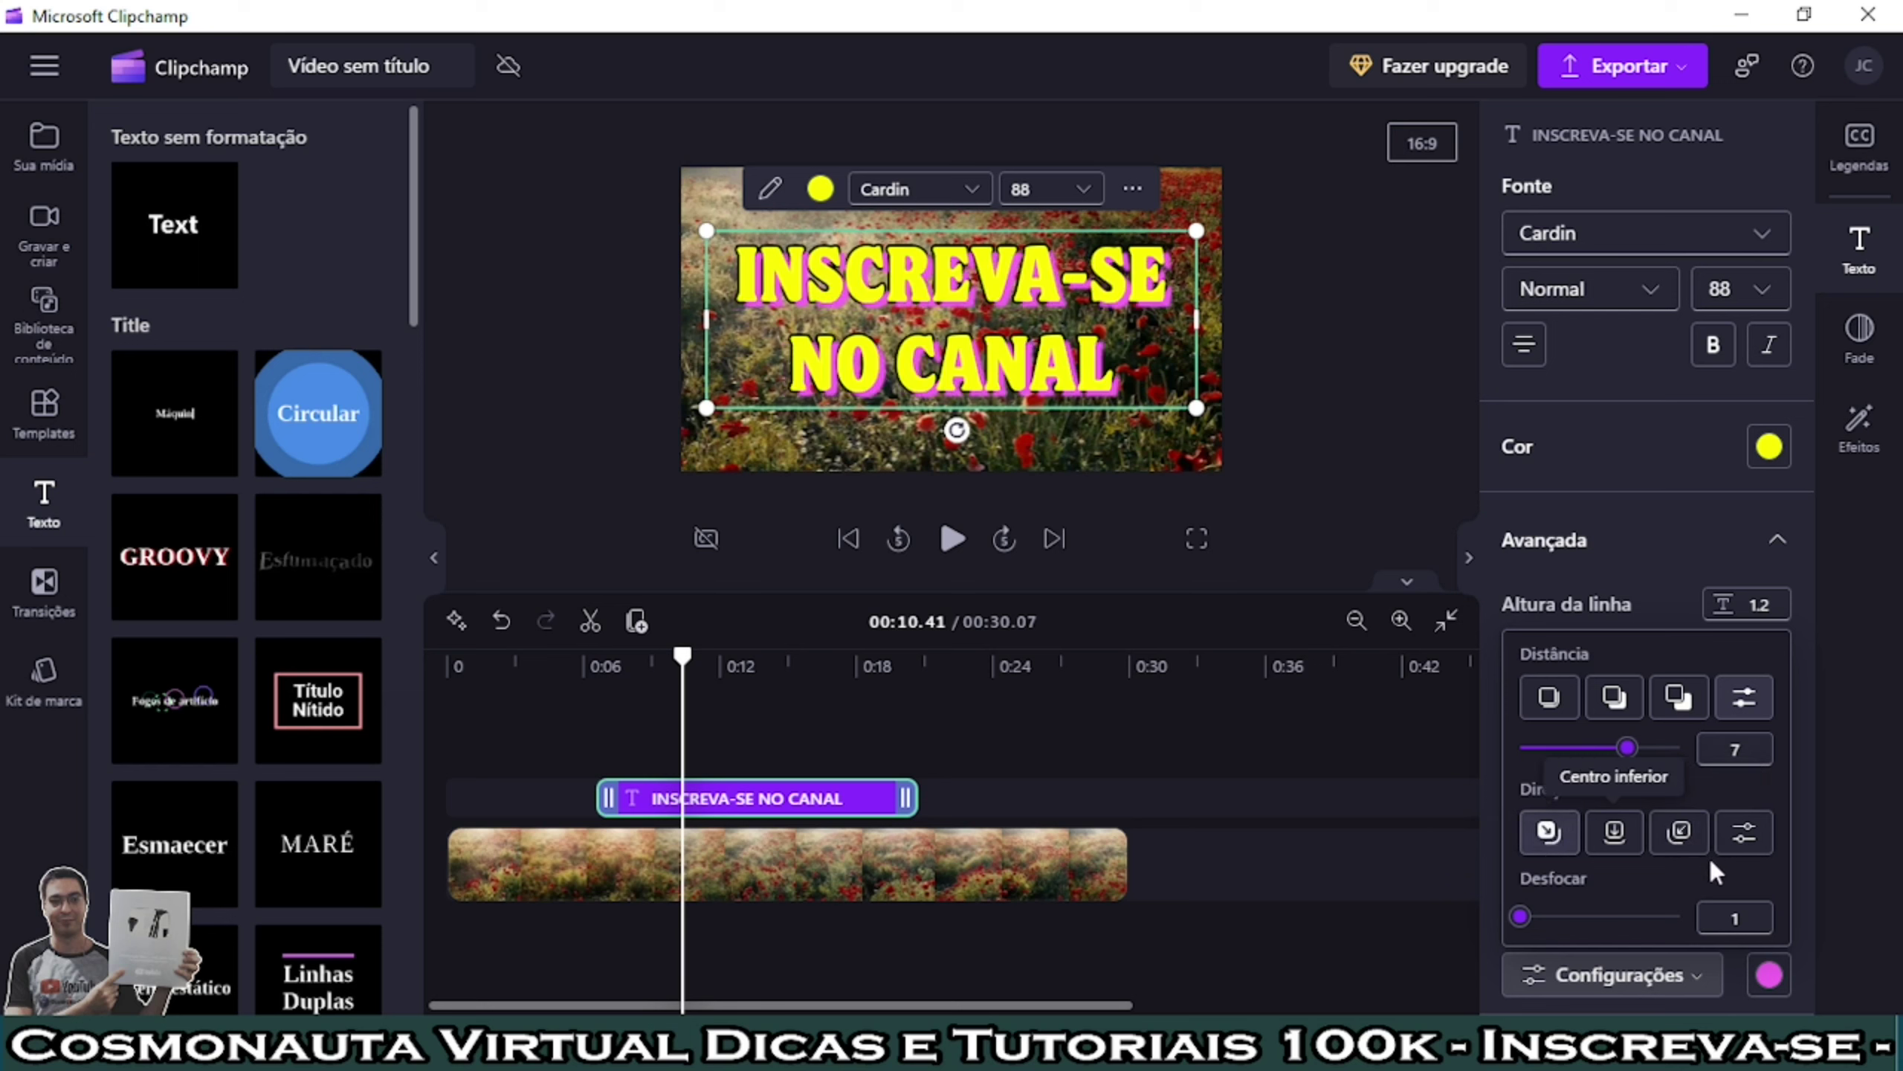
pyautogui.click(1744, 839)
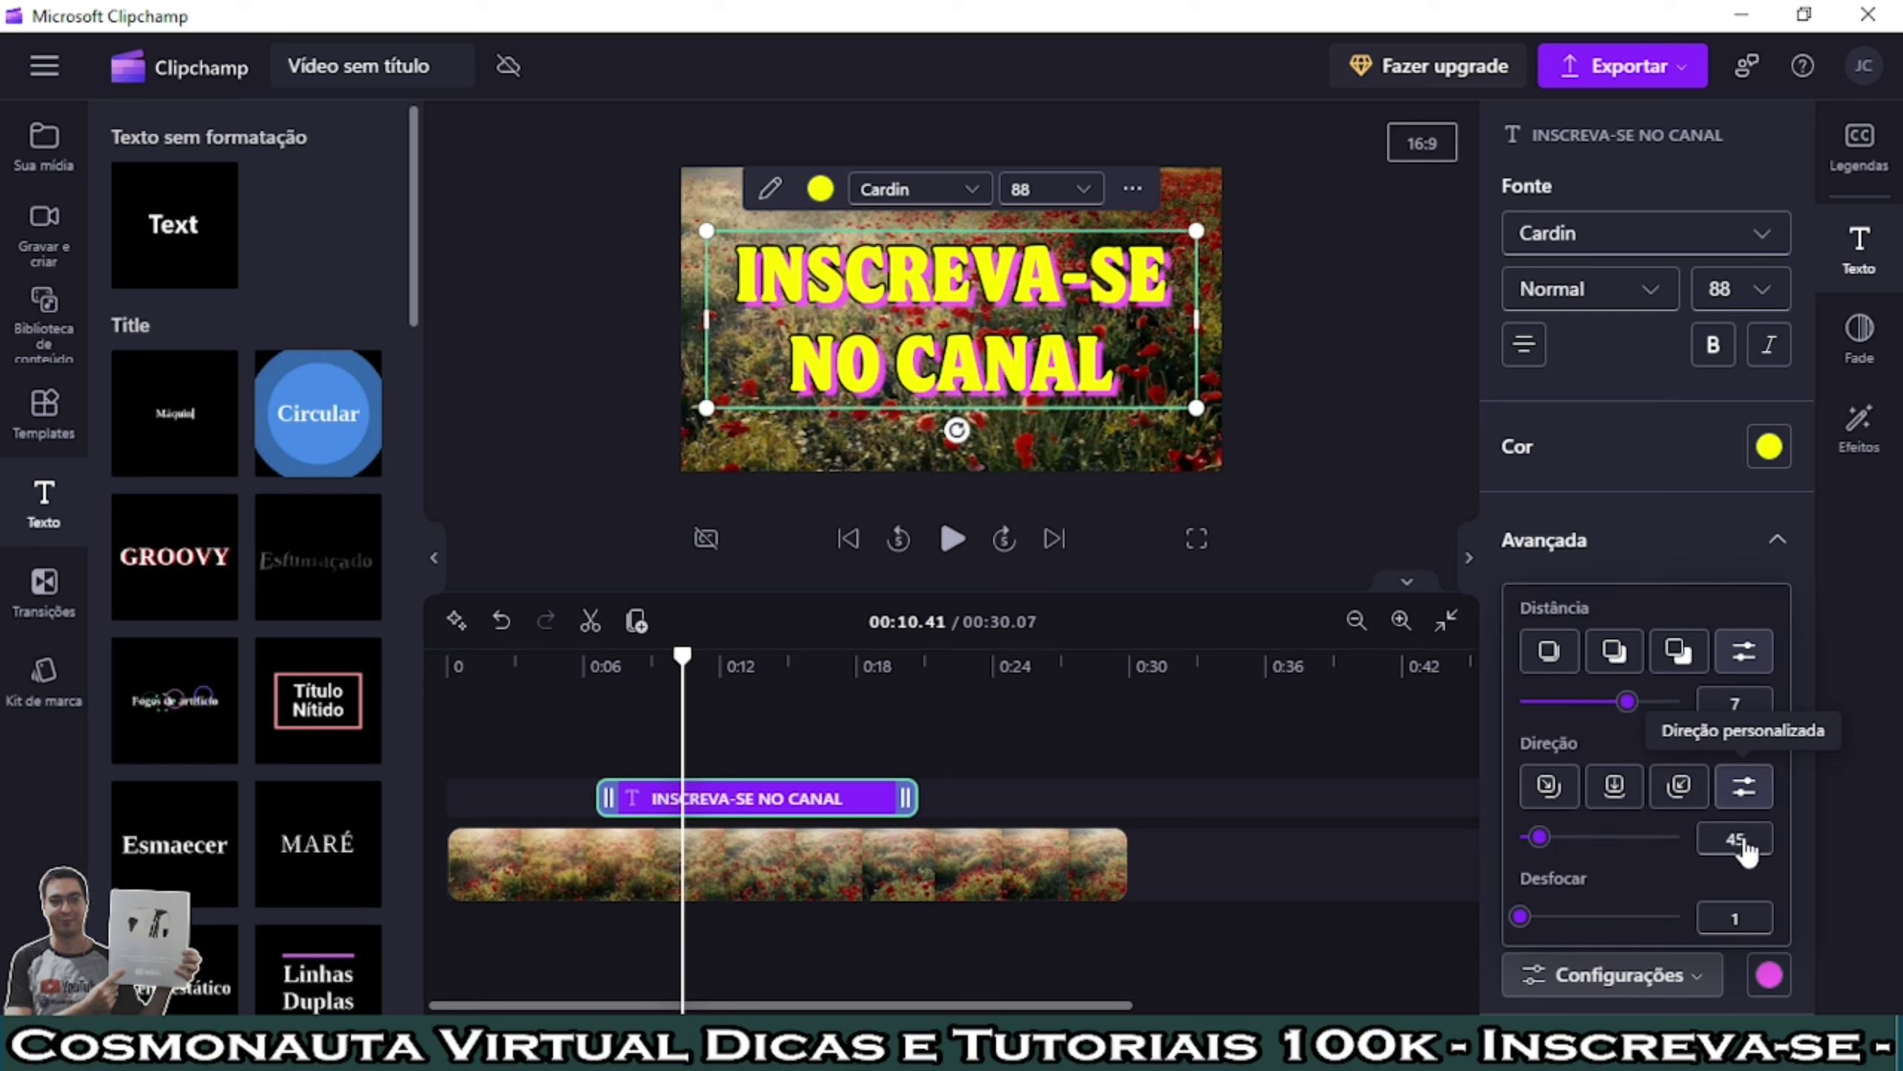
pyautogui.moveTo(1540, 837); pyautogui.dragTo(1673, 891)
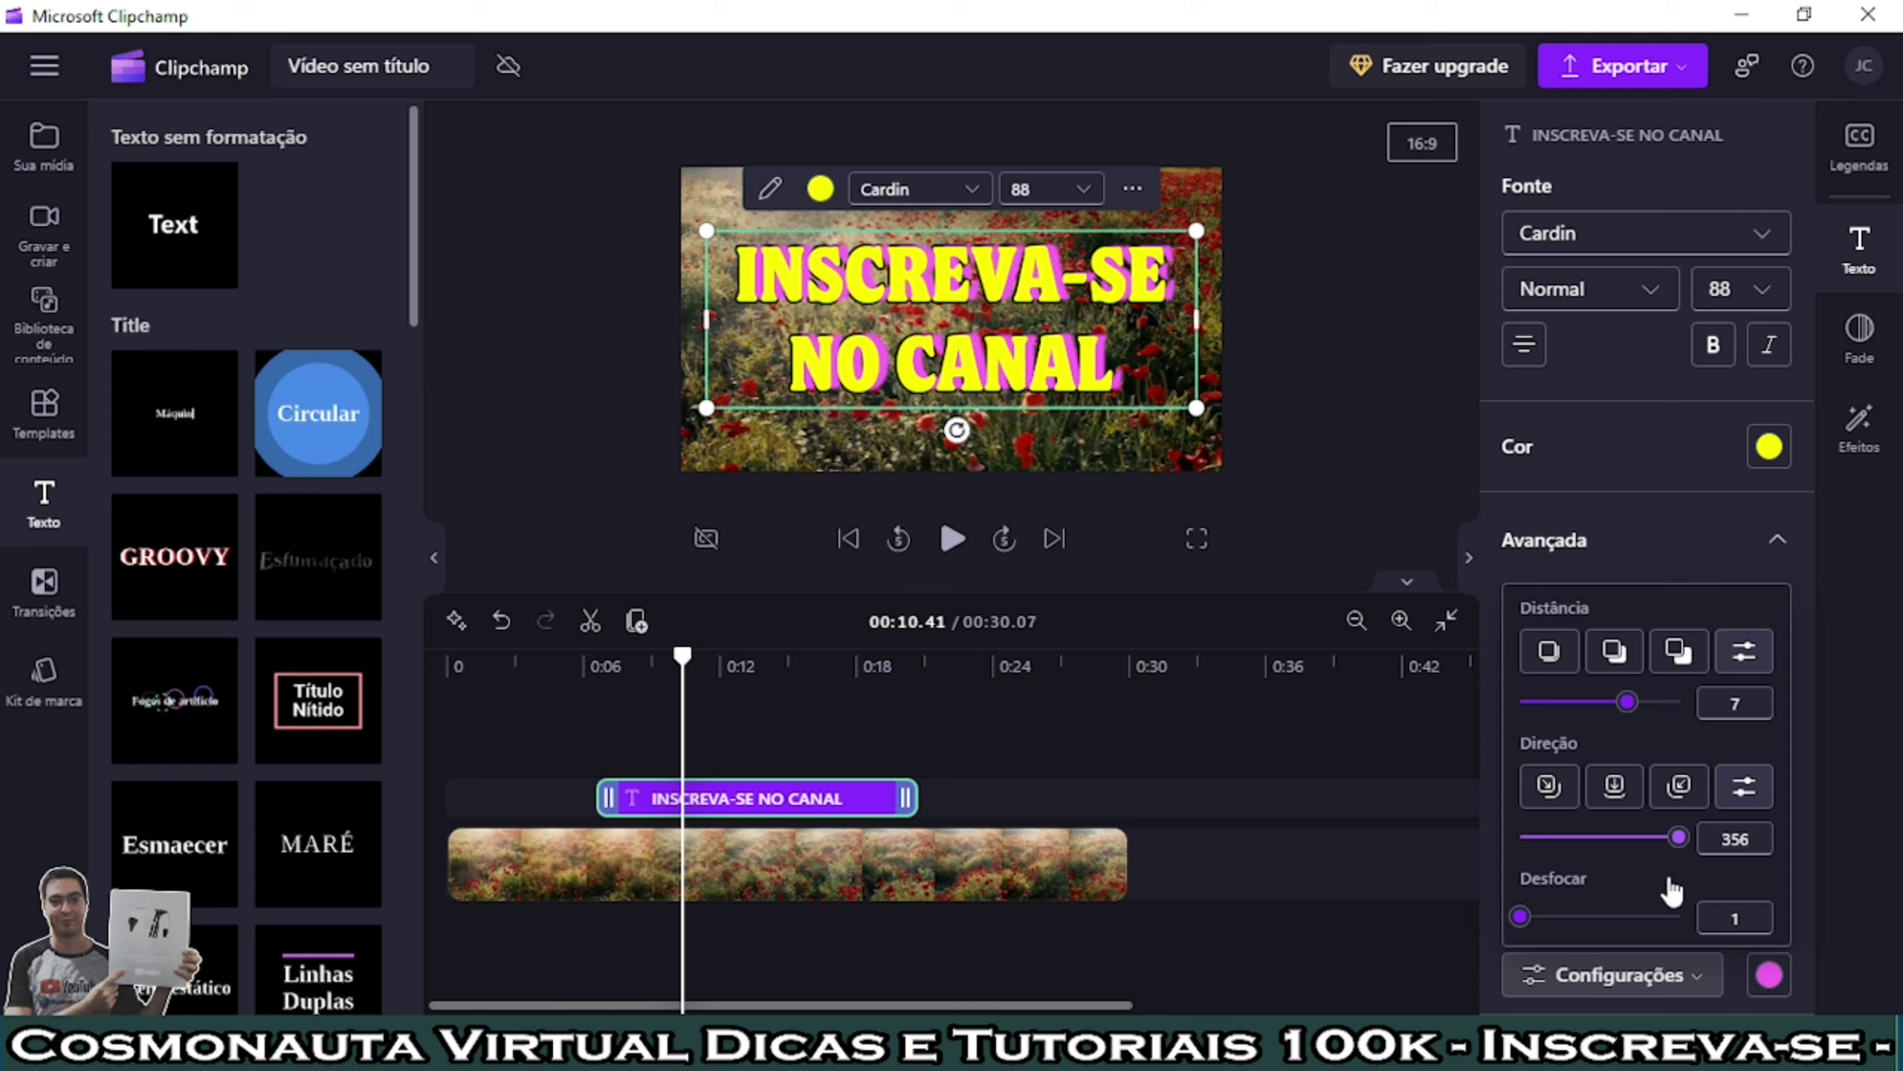
# Step: Set the title's shadow colour to black #000000 and deselect the title
pyautogui.click(1769, 979)
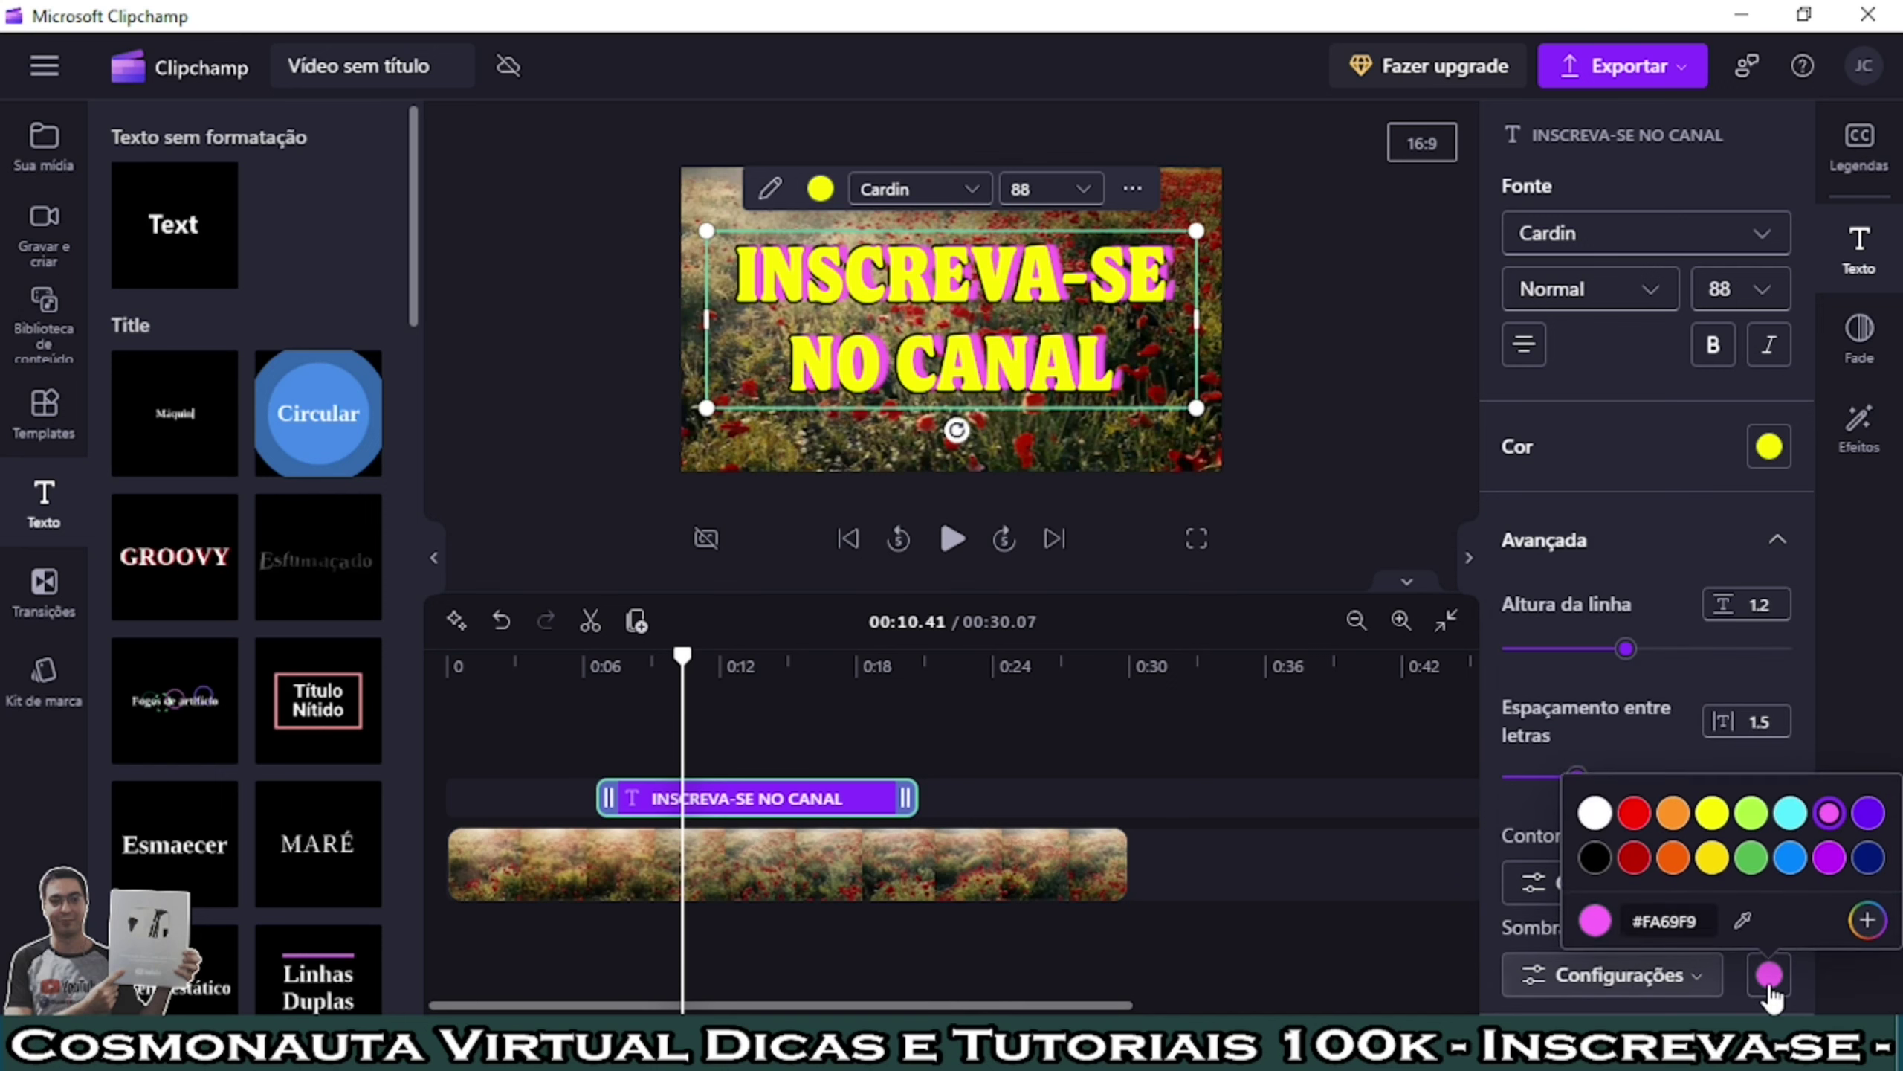
pyautogui.click(1595, 850)
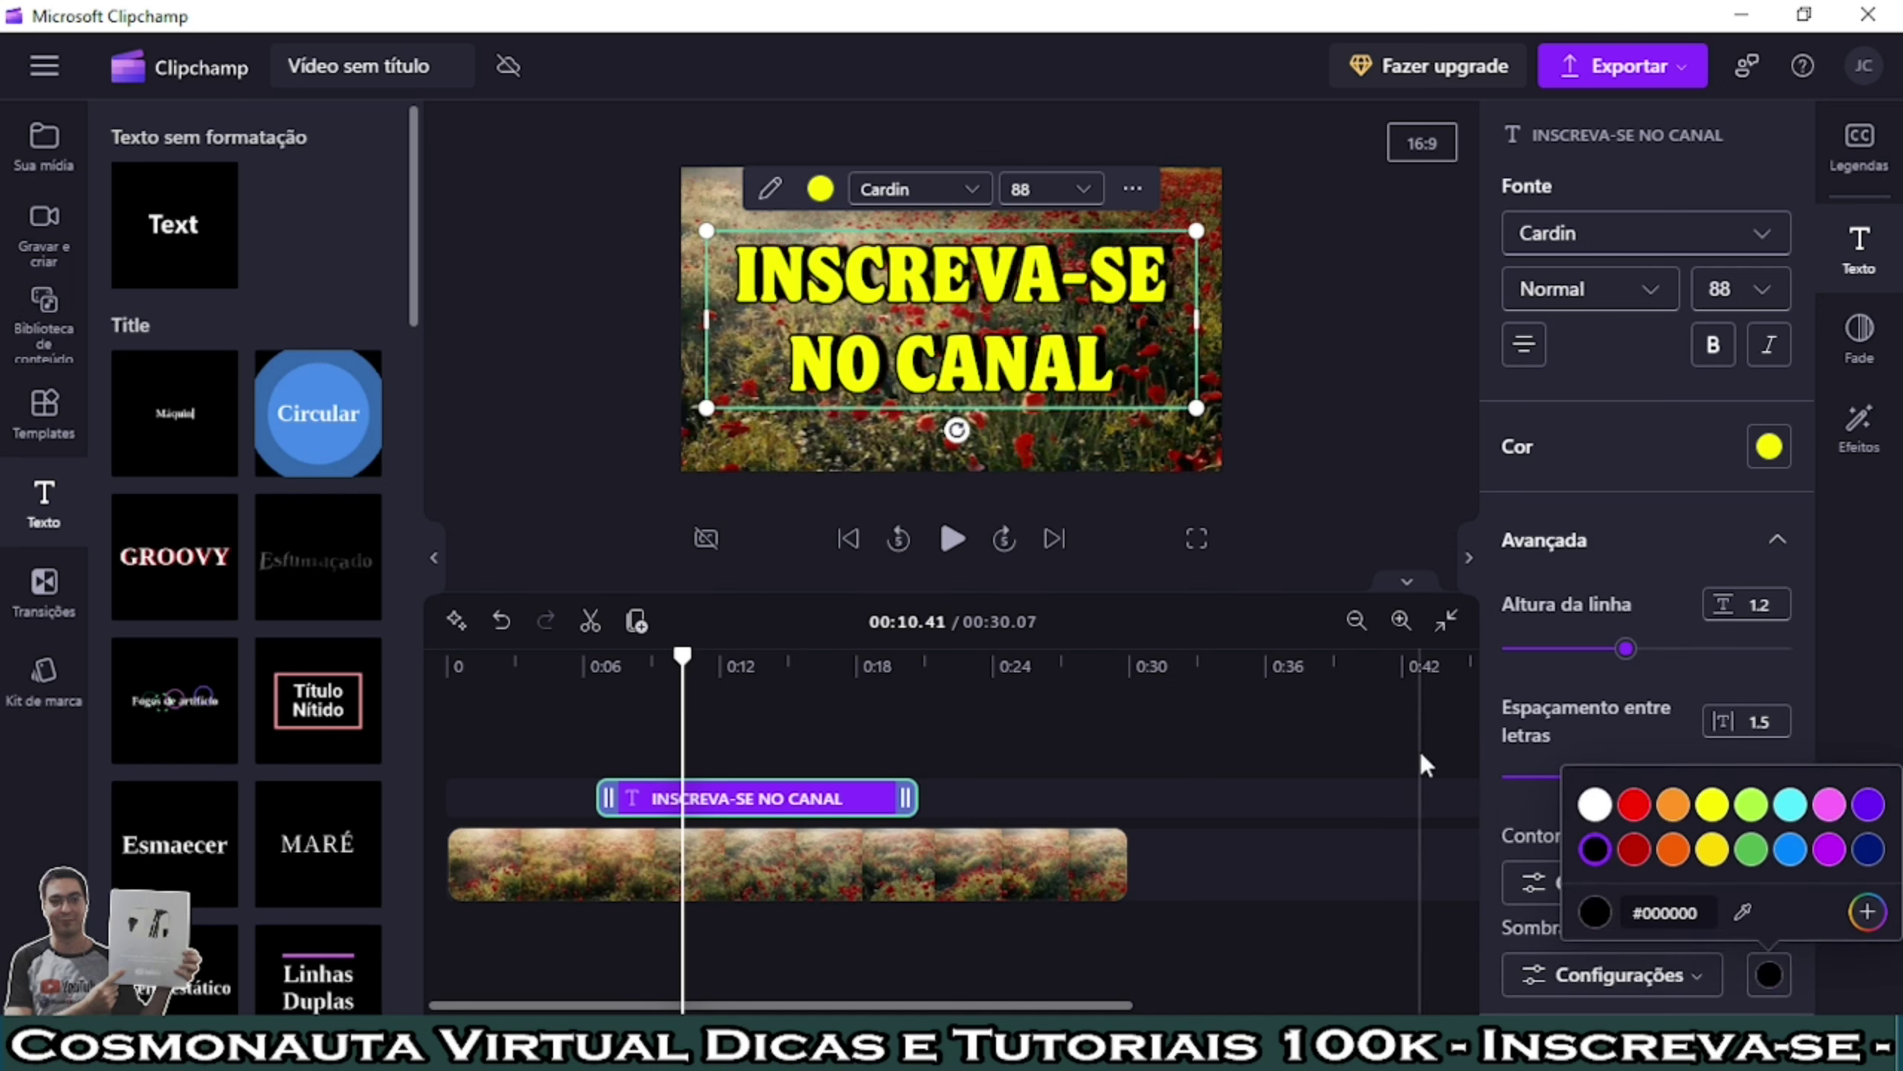
pyautogui.click(1405, 423)
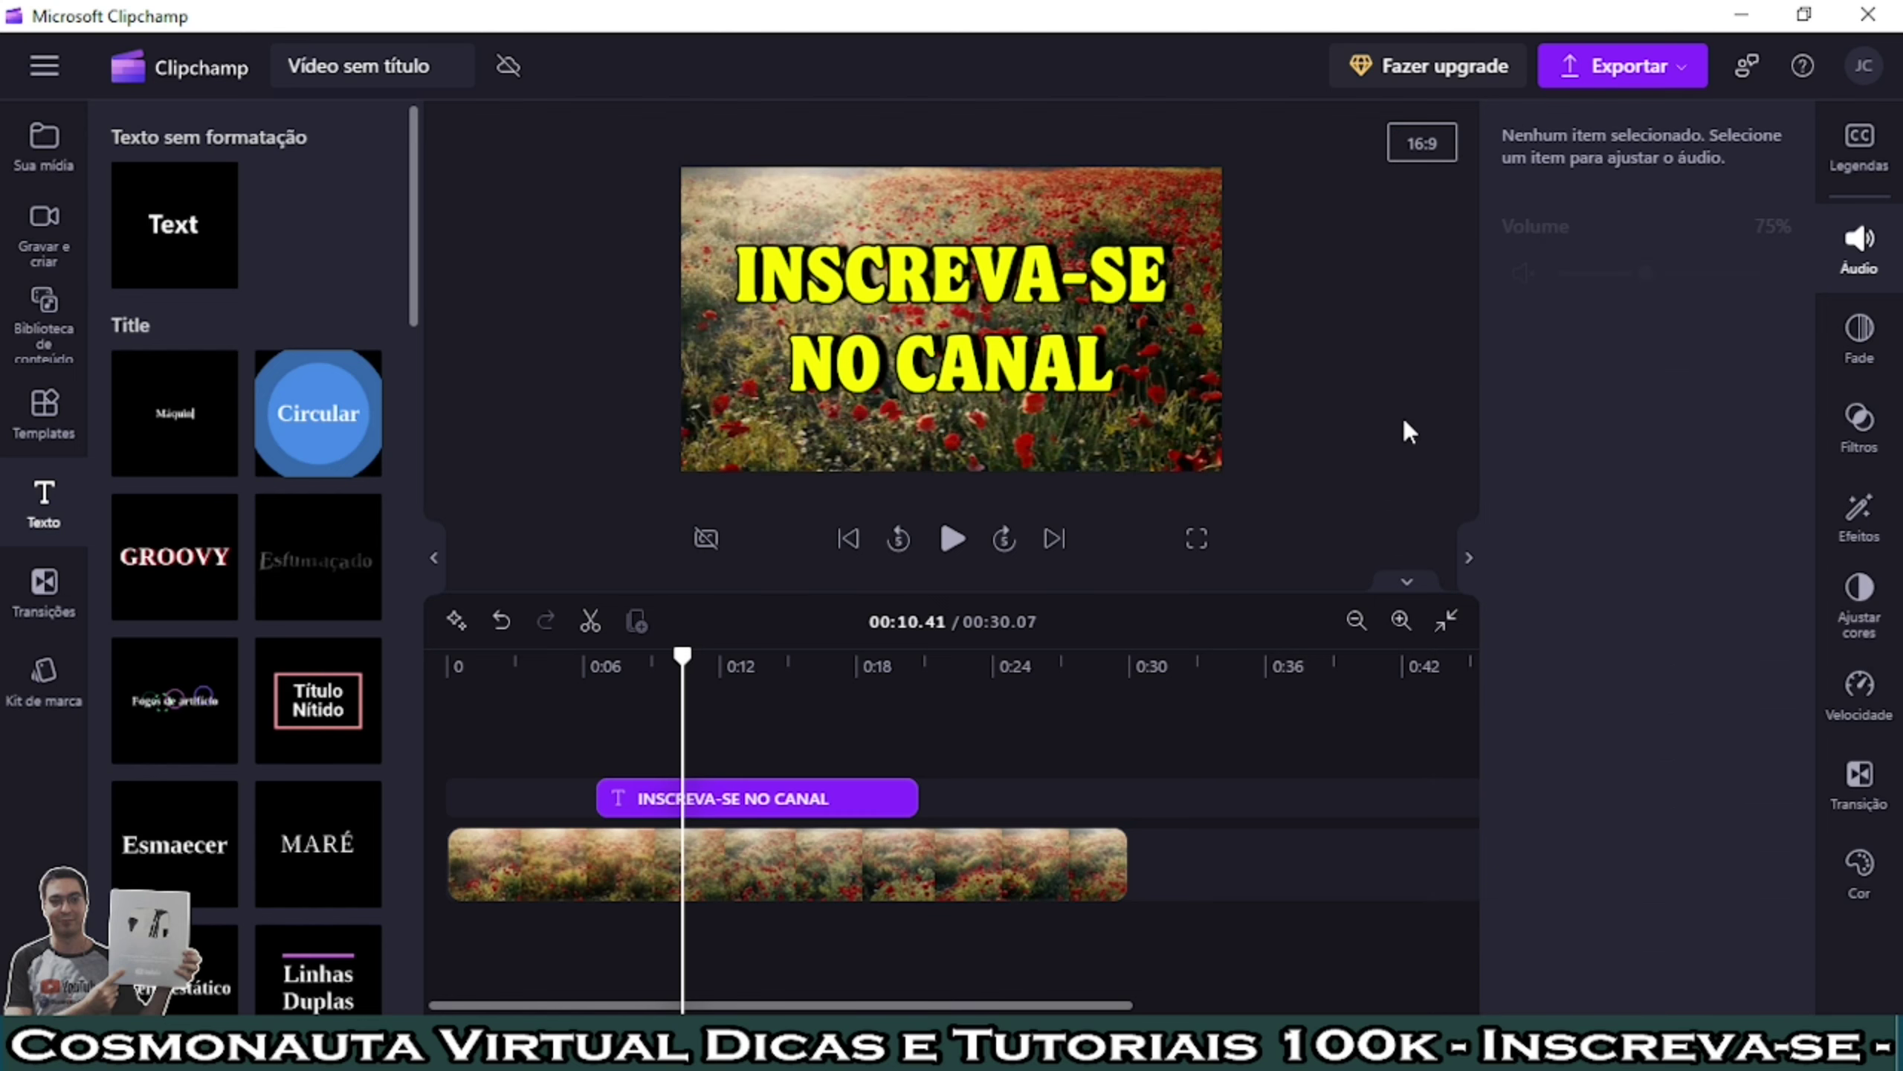
# Step: Play the video from just before the title clip and scrub back through it to check the title's look
pyautogui.click(847, 798)
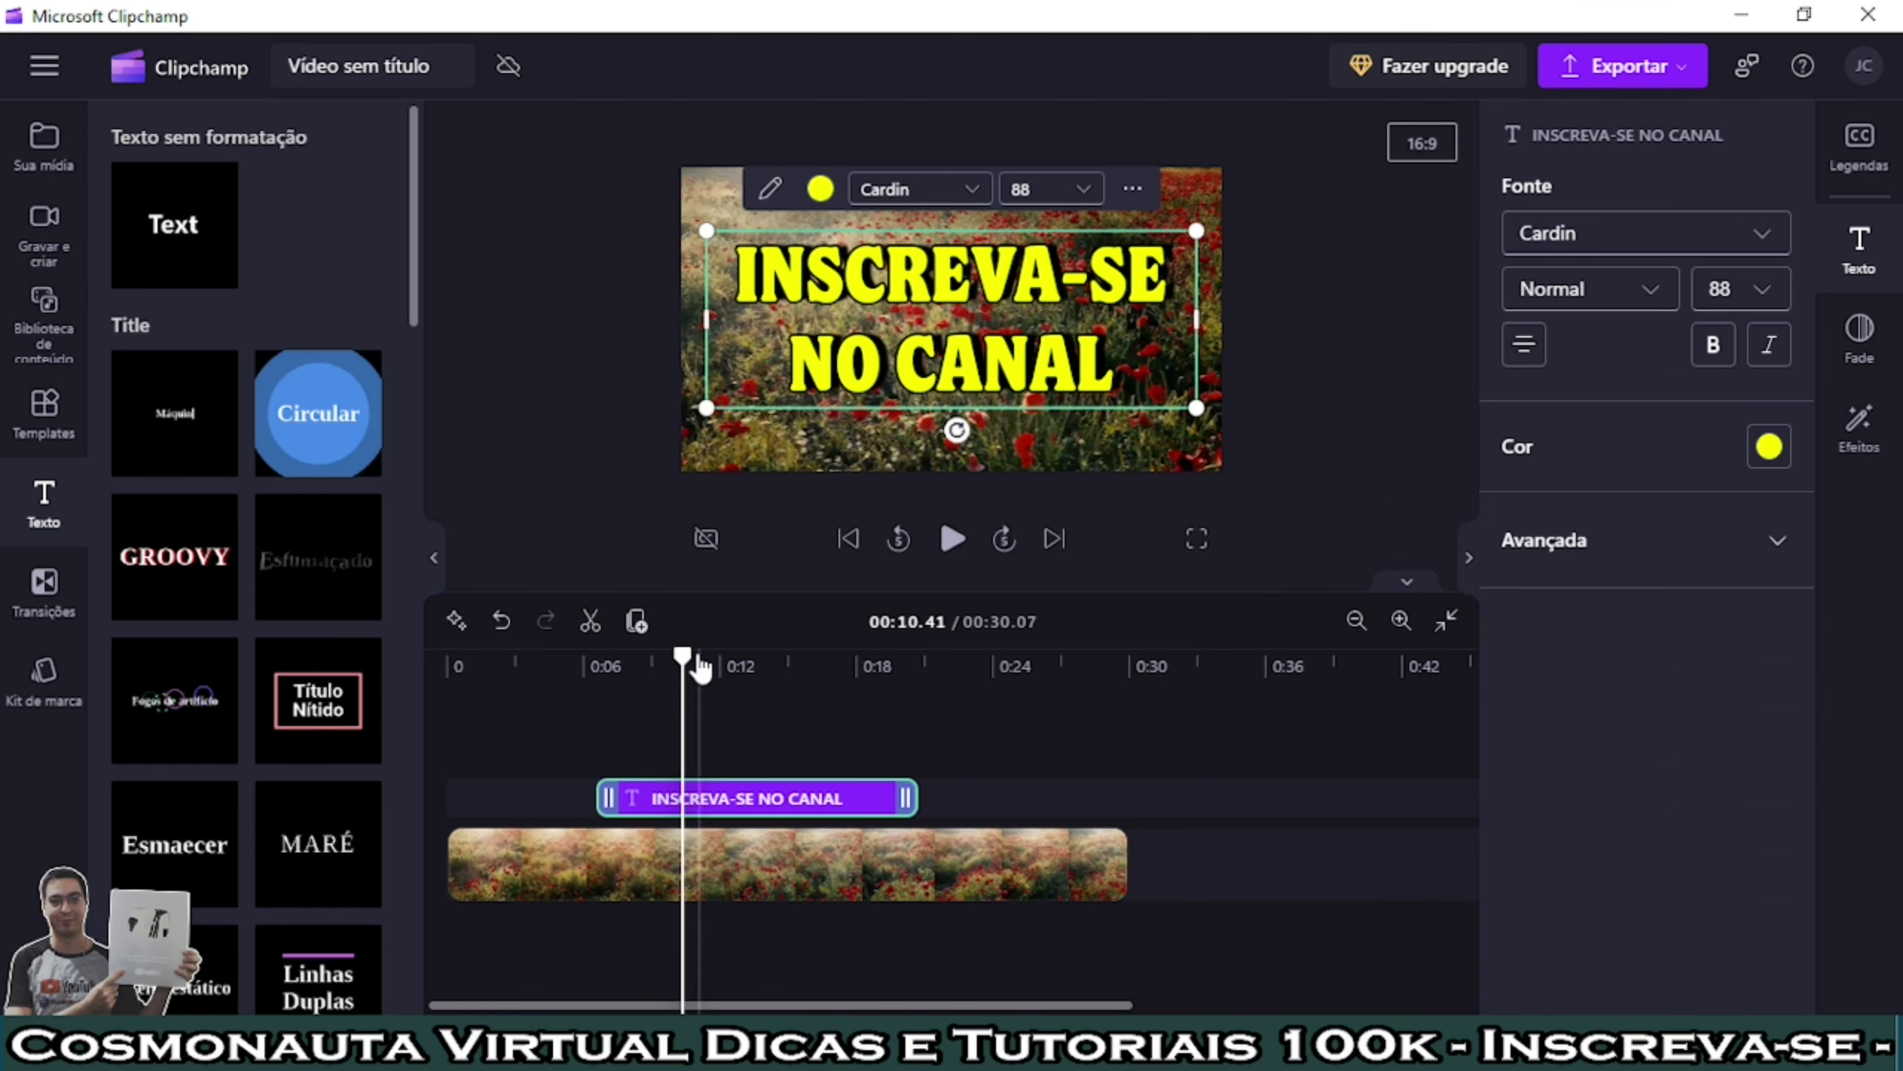
pyautogui.moveTo(682, 658); pyautogui.dragTo(579, 675)
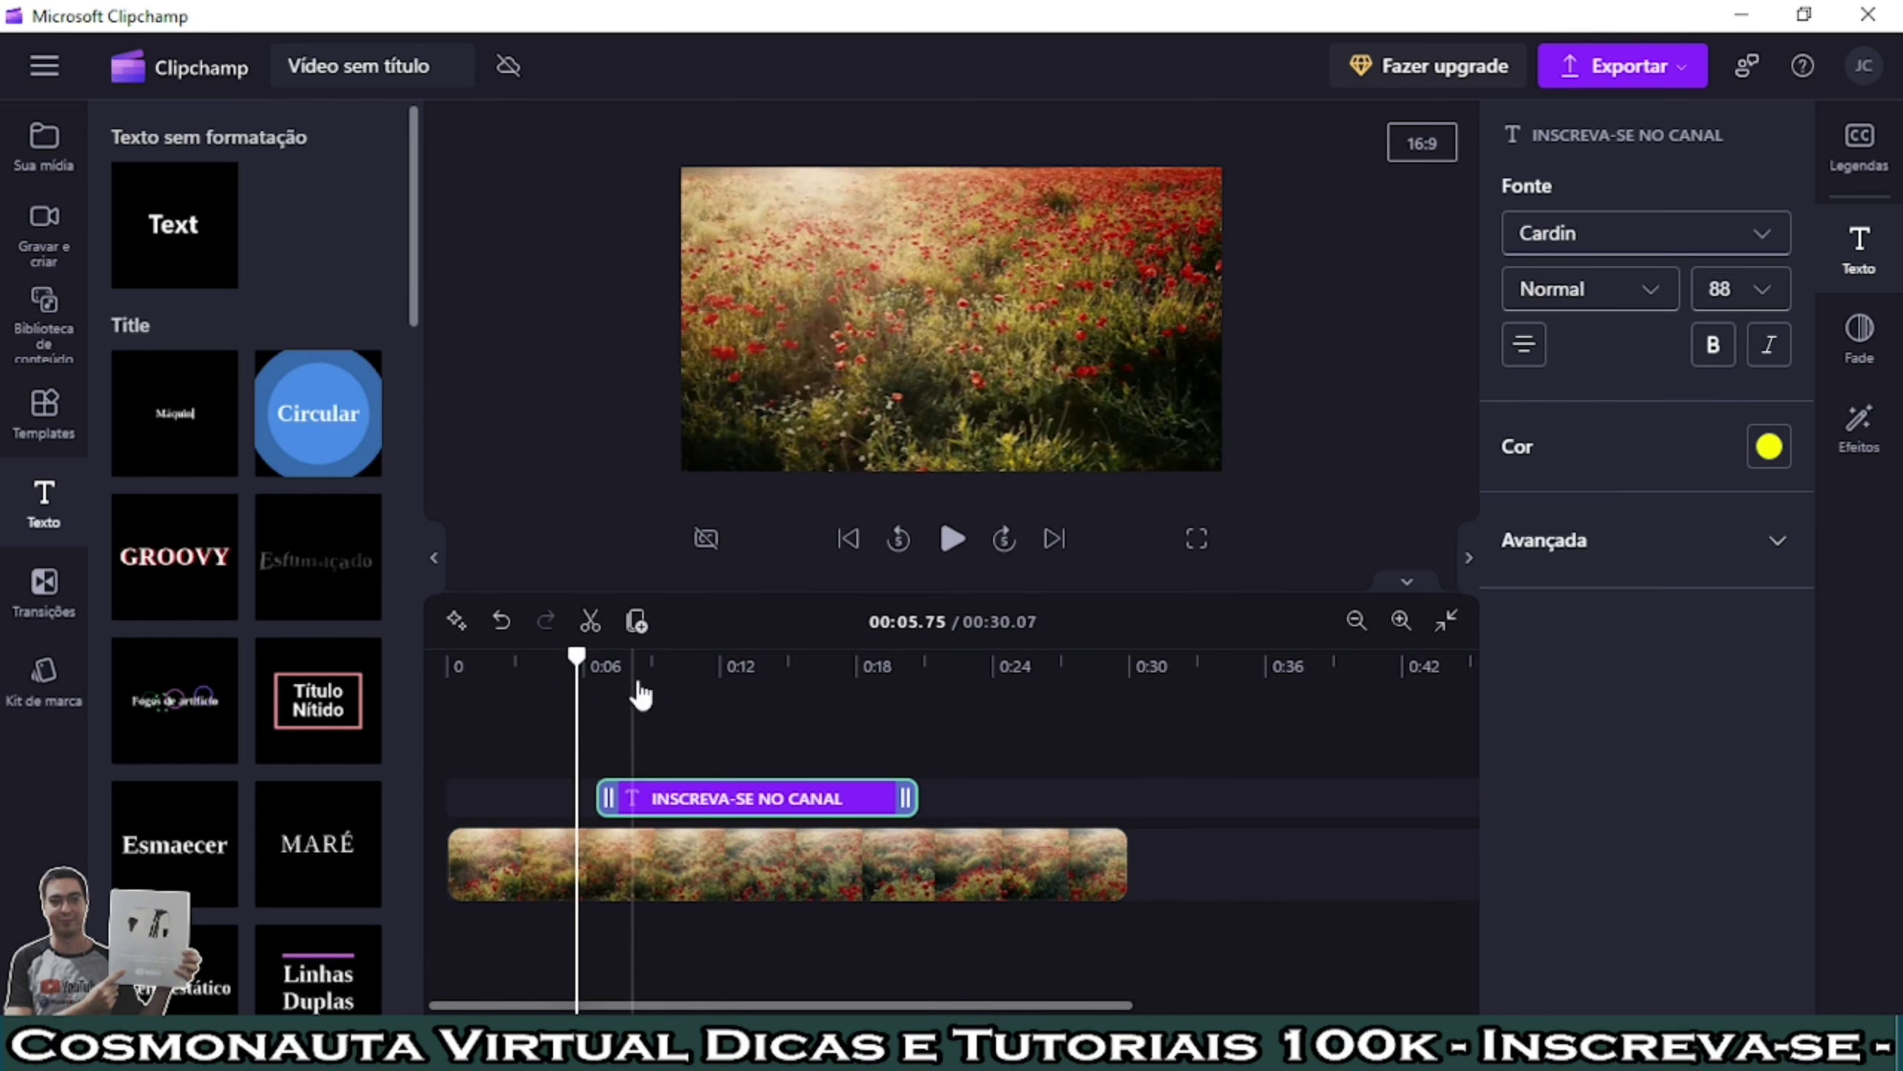
pyautogui.press('space')
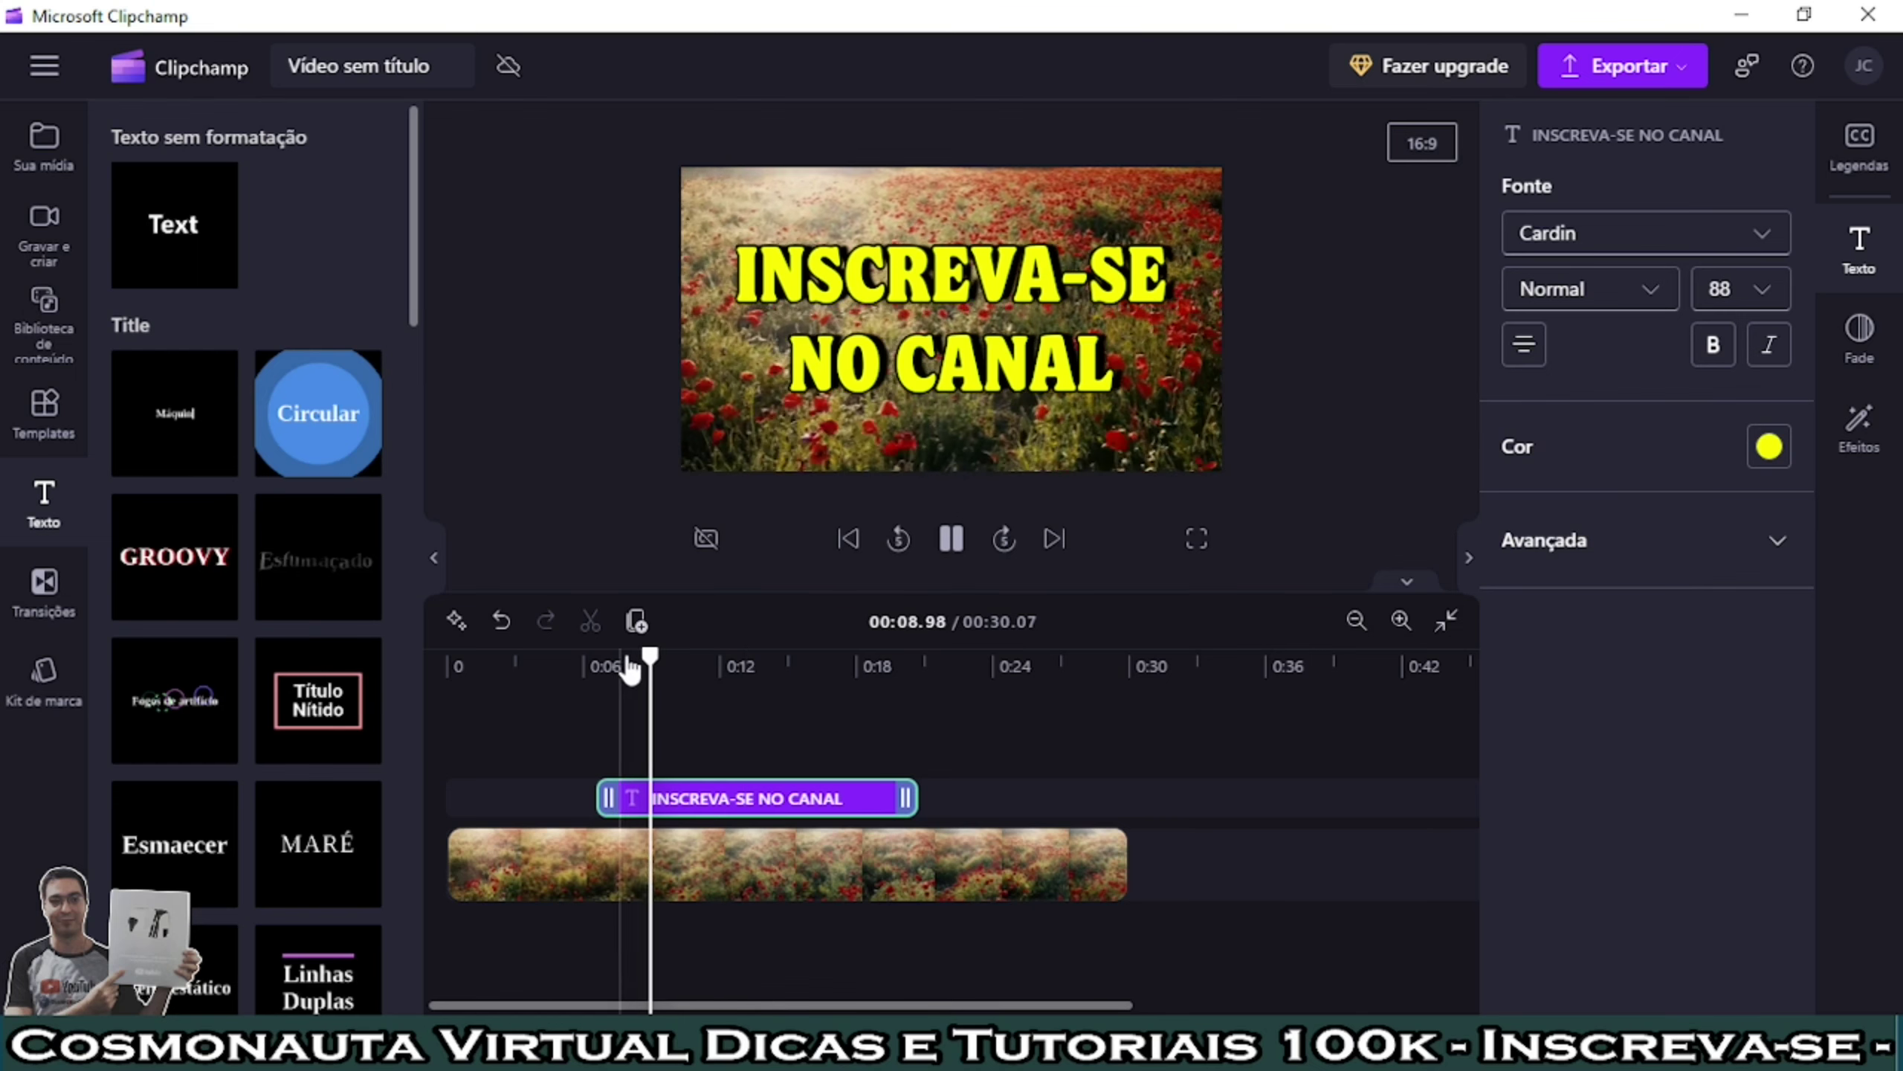
pyautogui.click(832, 664)
pyautogui.moveTo(838, 664); pyautogui.dragTo(660, 746)
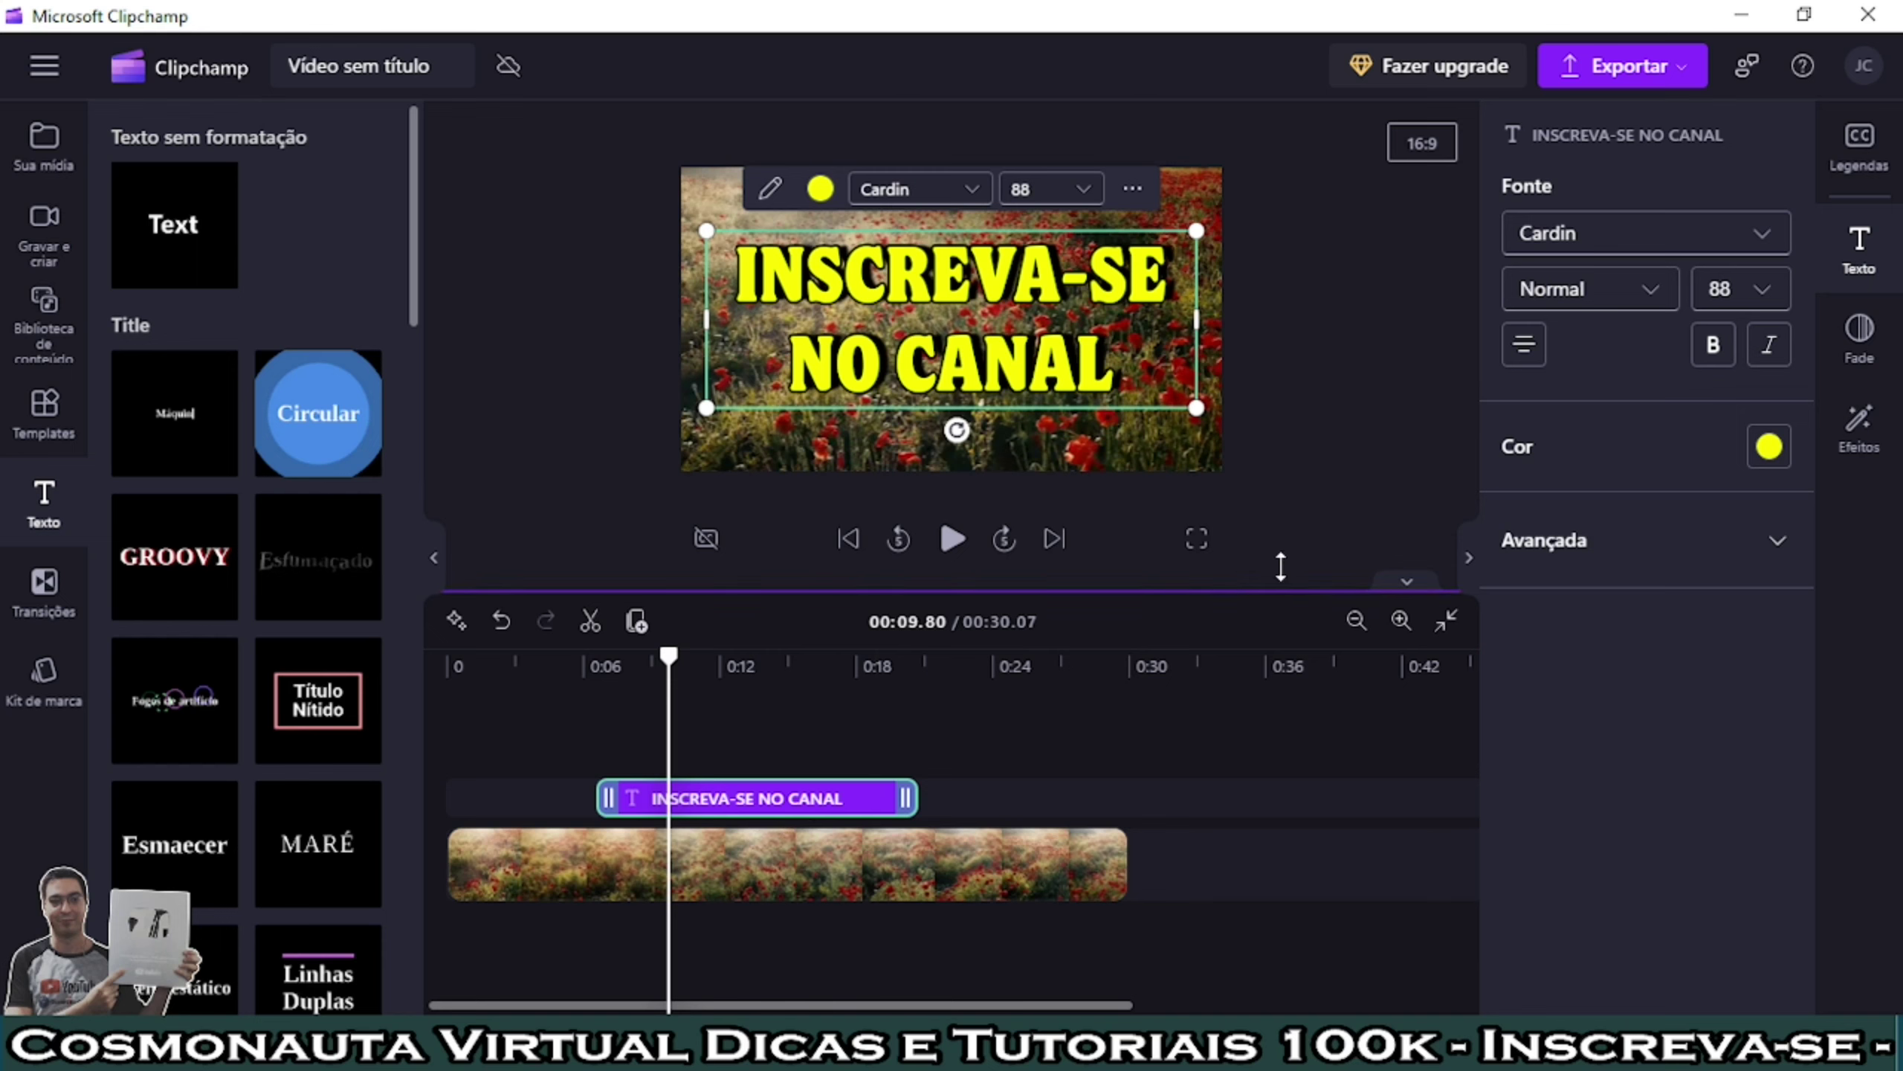
# Step: Set the title's fade-in to 1 second and preview its entrance from the 6-second mark
pyautogui.click(1861, 337)
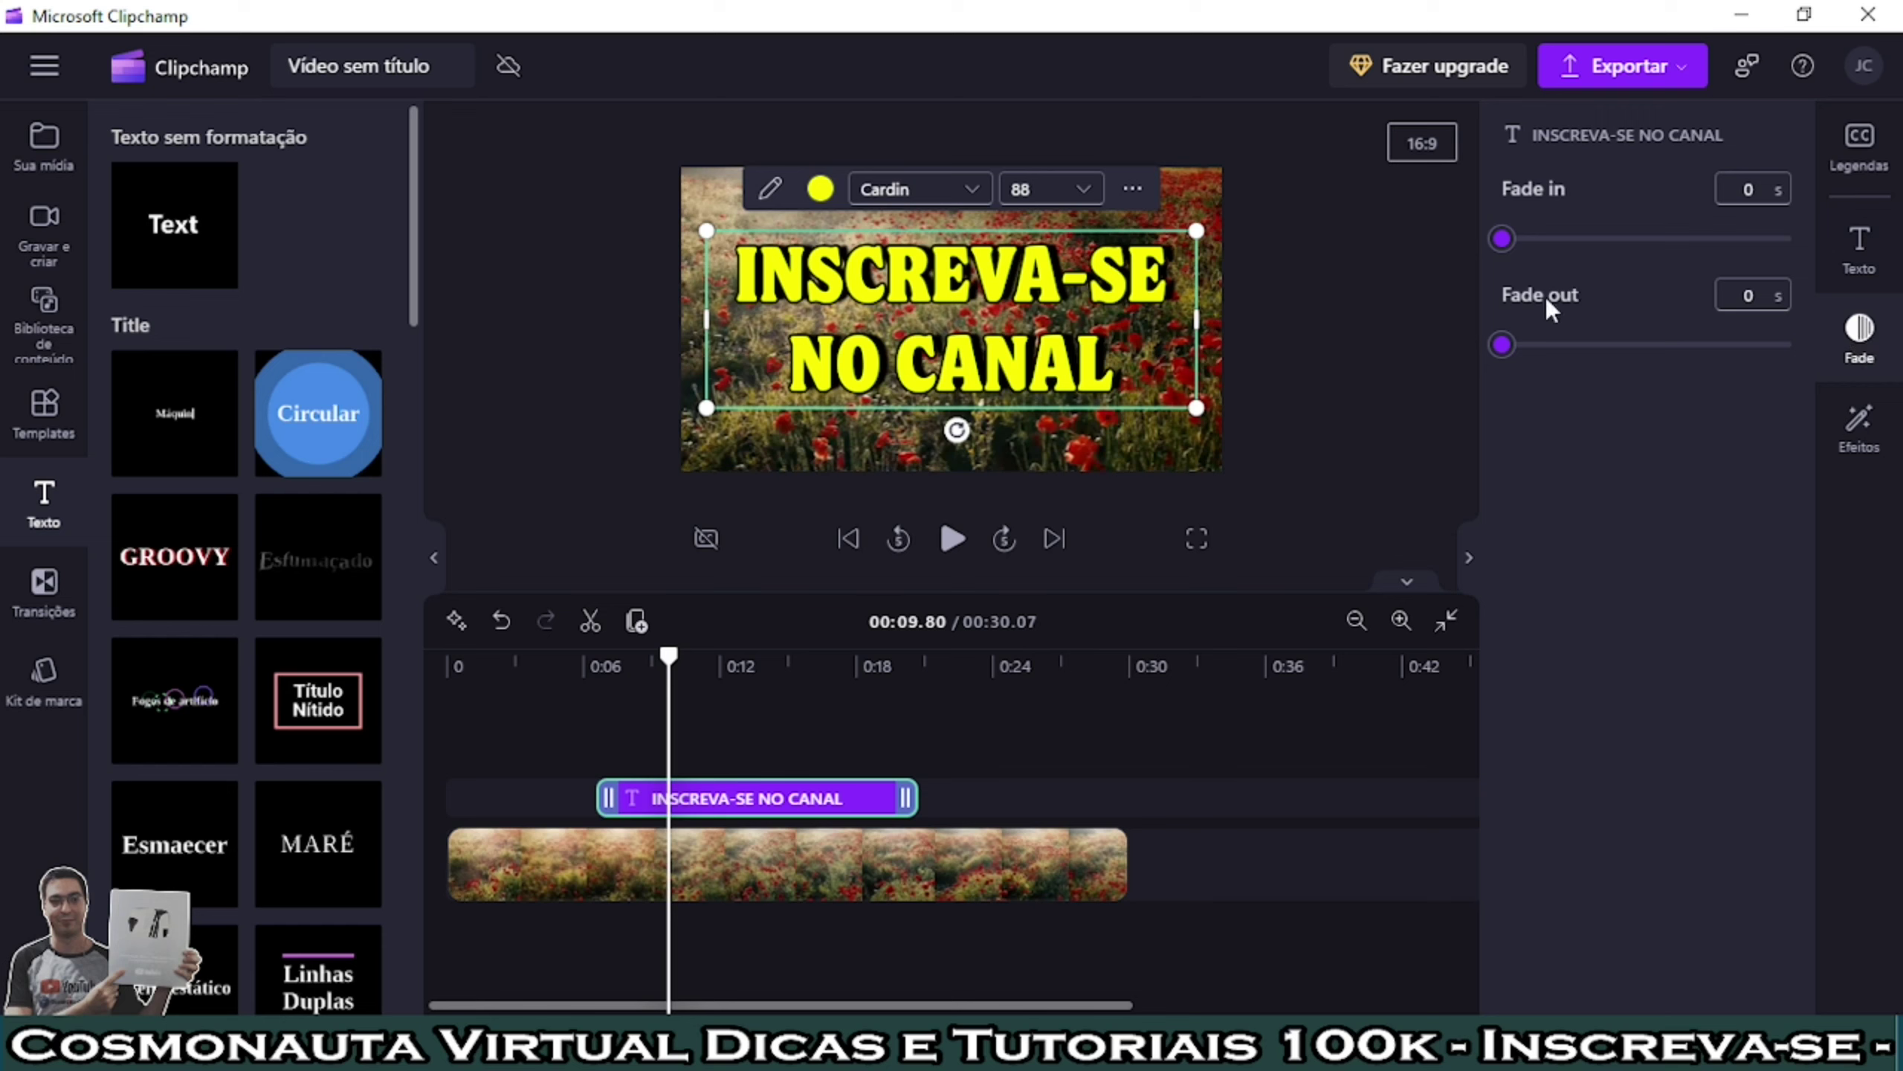
pyautogui.moveTo(1508, 242); pyautogui.dragTo(1652, 251)
pyautogui.moveTo(1638, 259); pyautogui.dragTo(1648, 260)
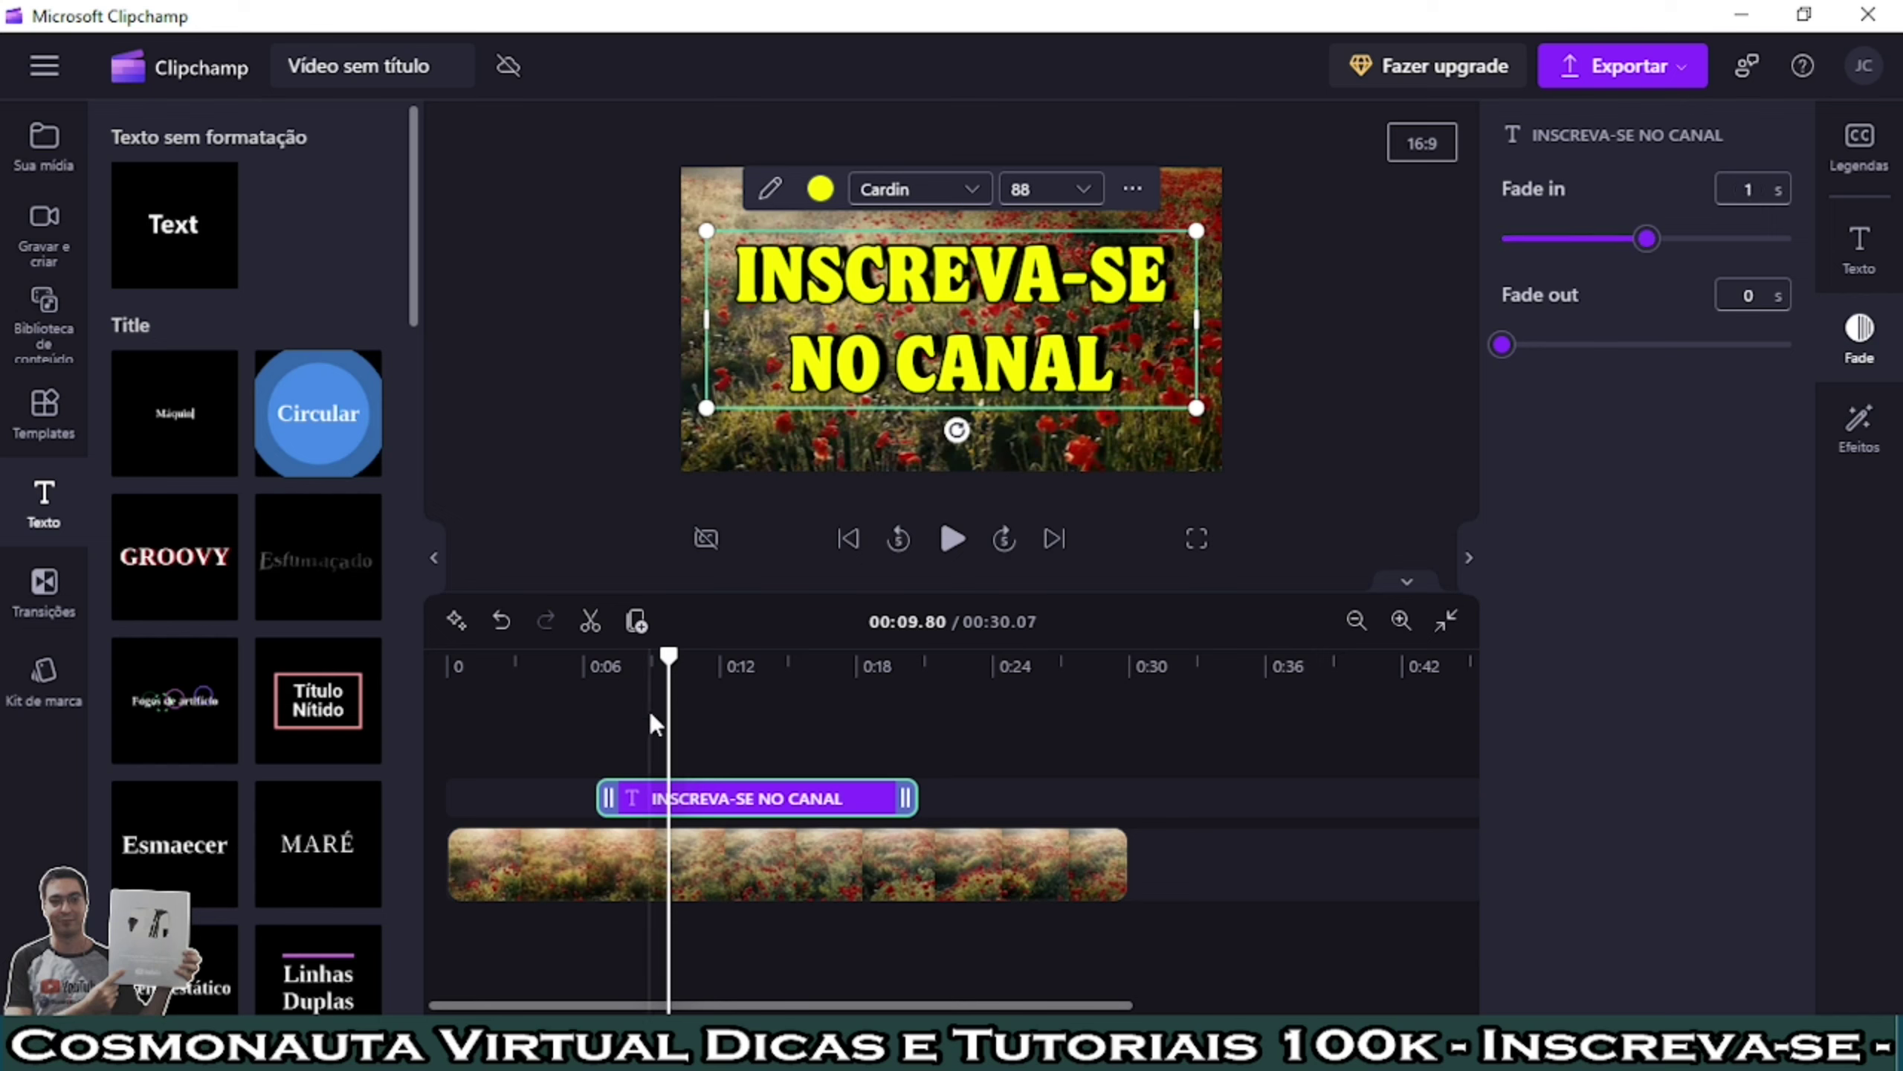
pyautogui.click(581, 720)
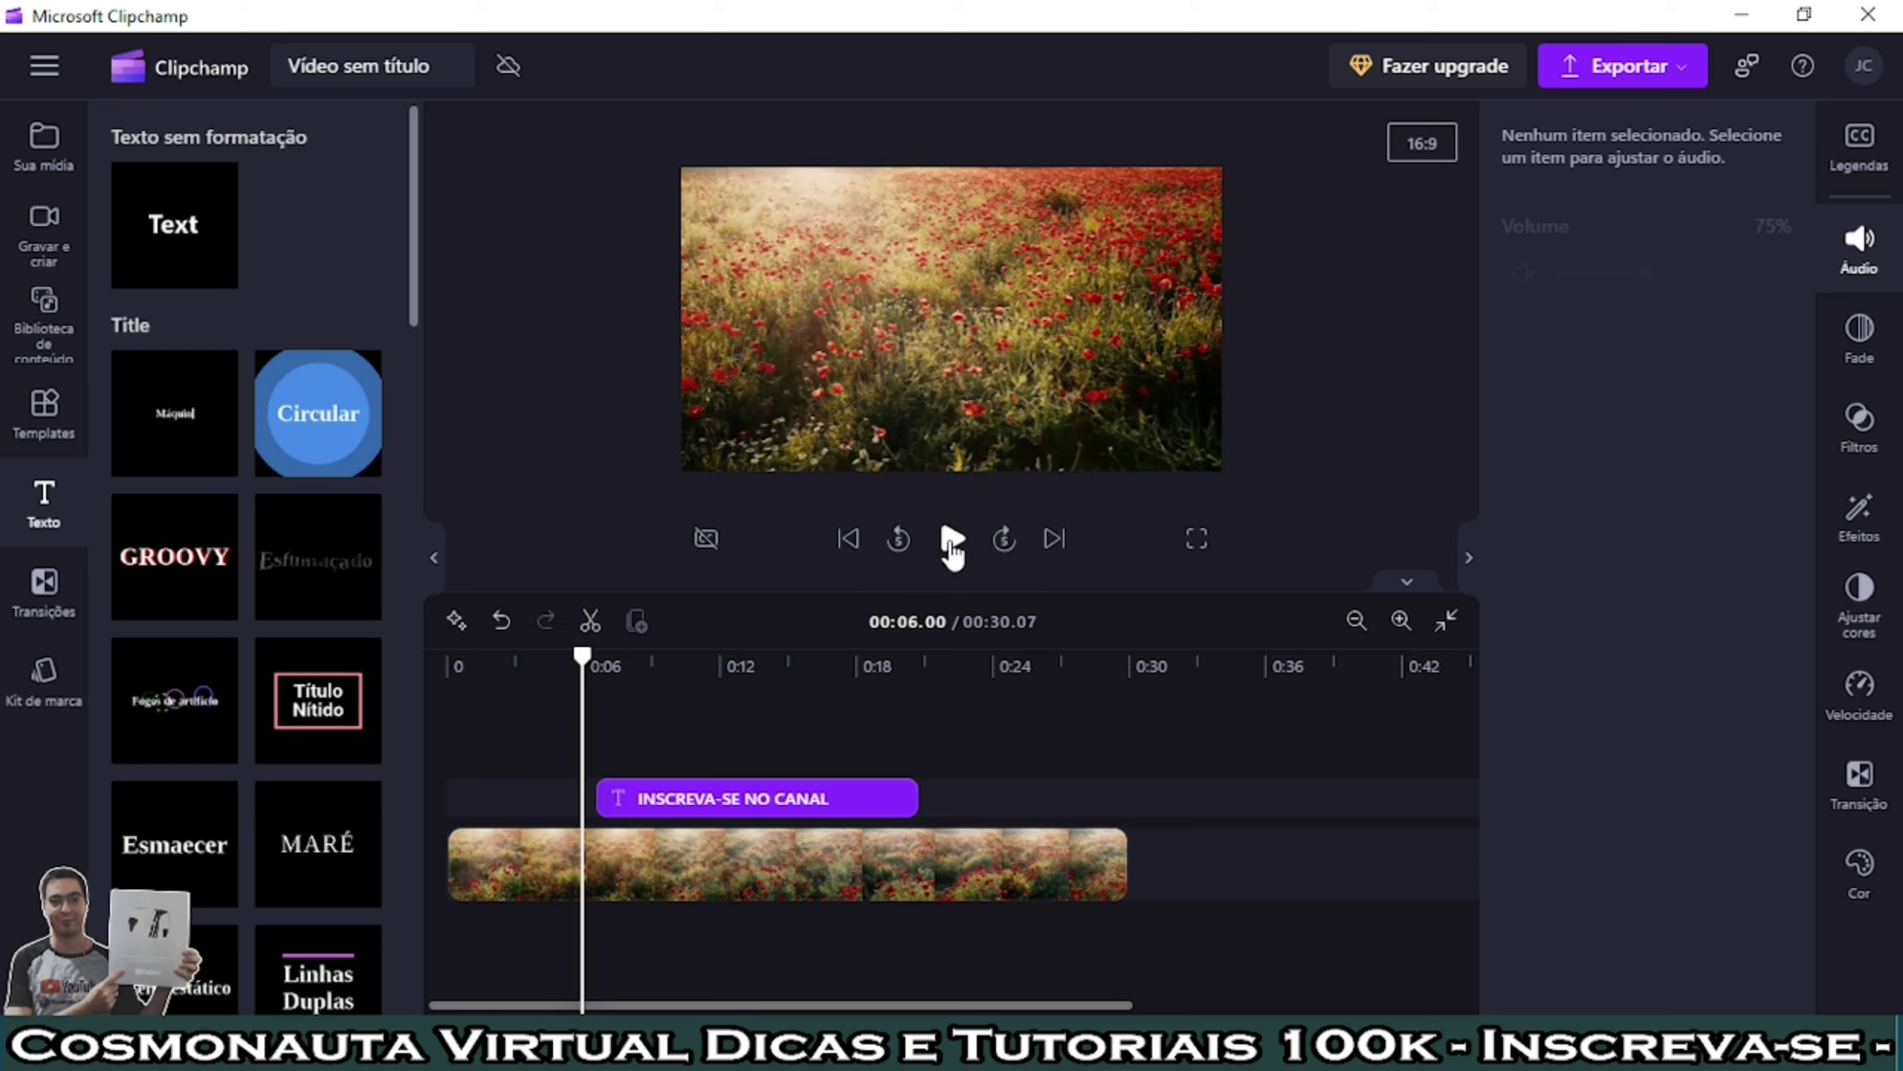
pyautogui.click(950, 540)
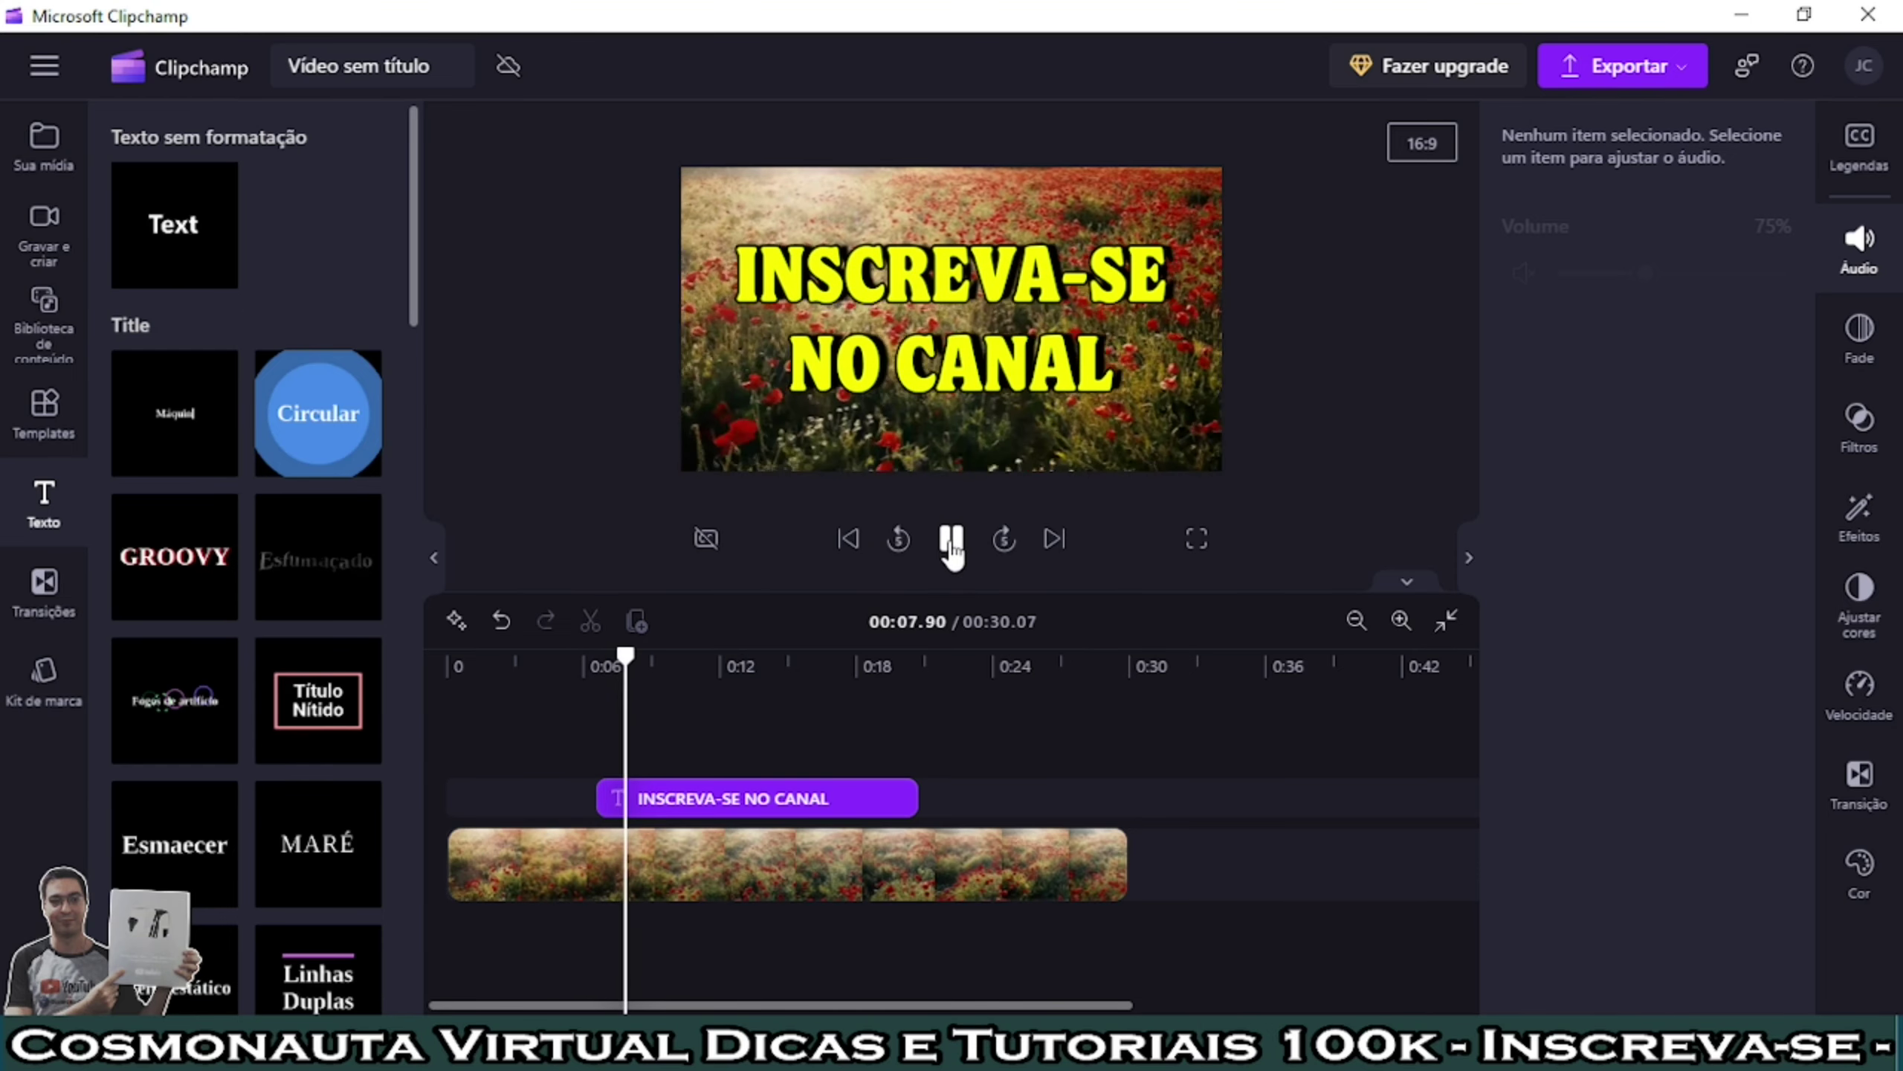
pyautogui.click(951, 540)
# Step: Set the title's fade-out to 1 second and preview the end of the title clip
pyautogui.click(788, 809)
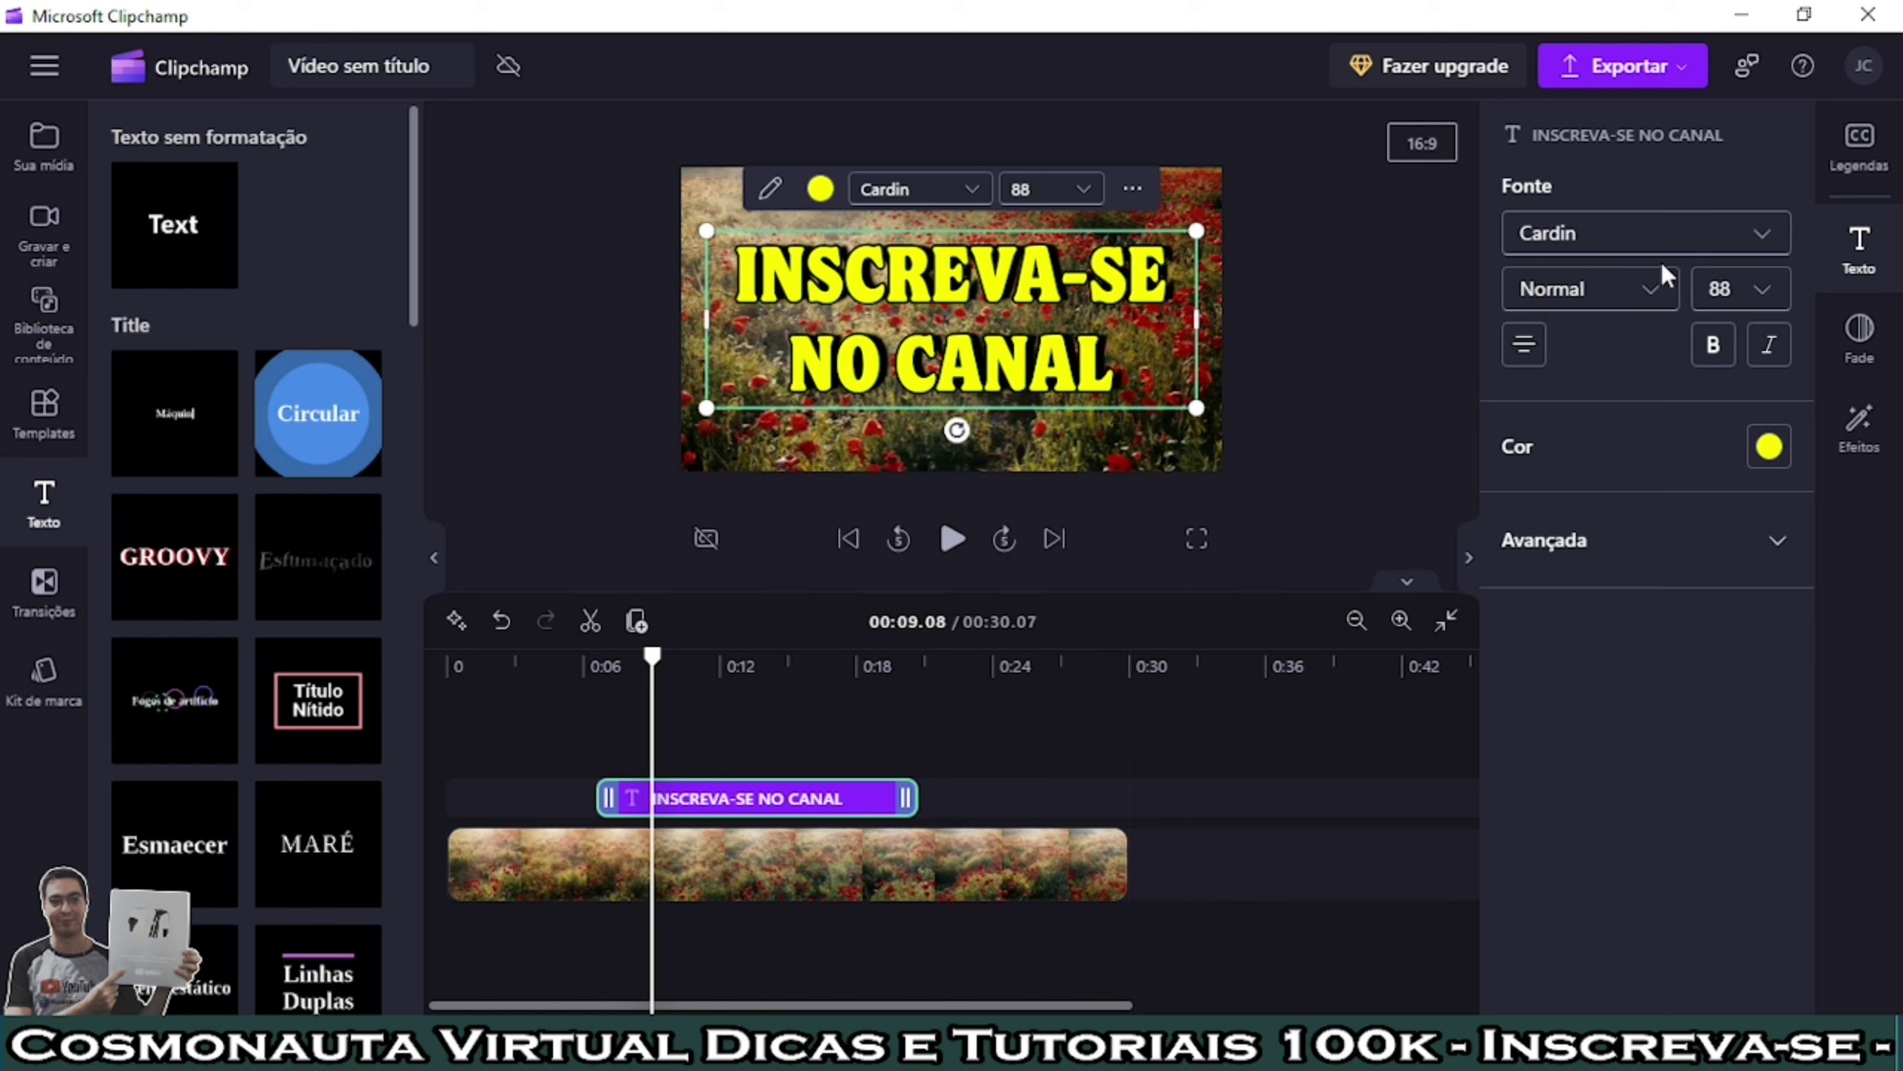
pyautogui.click(1861, 339)
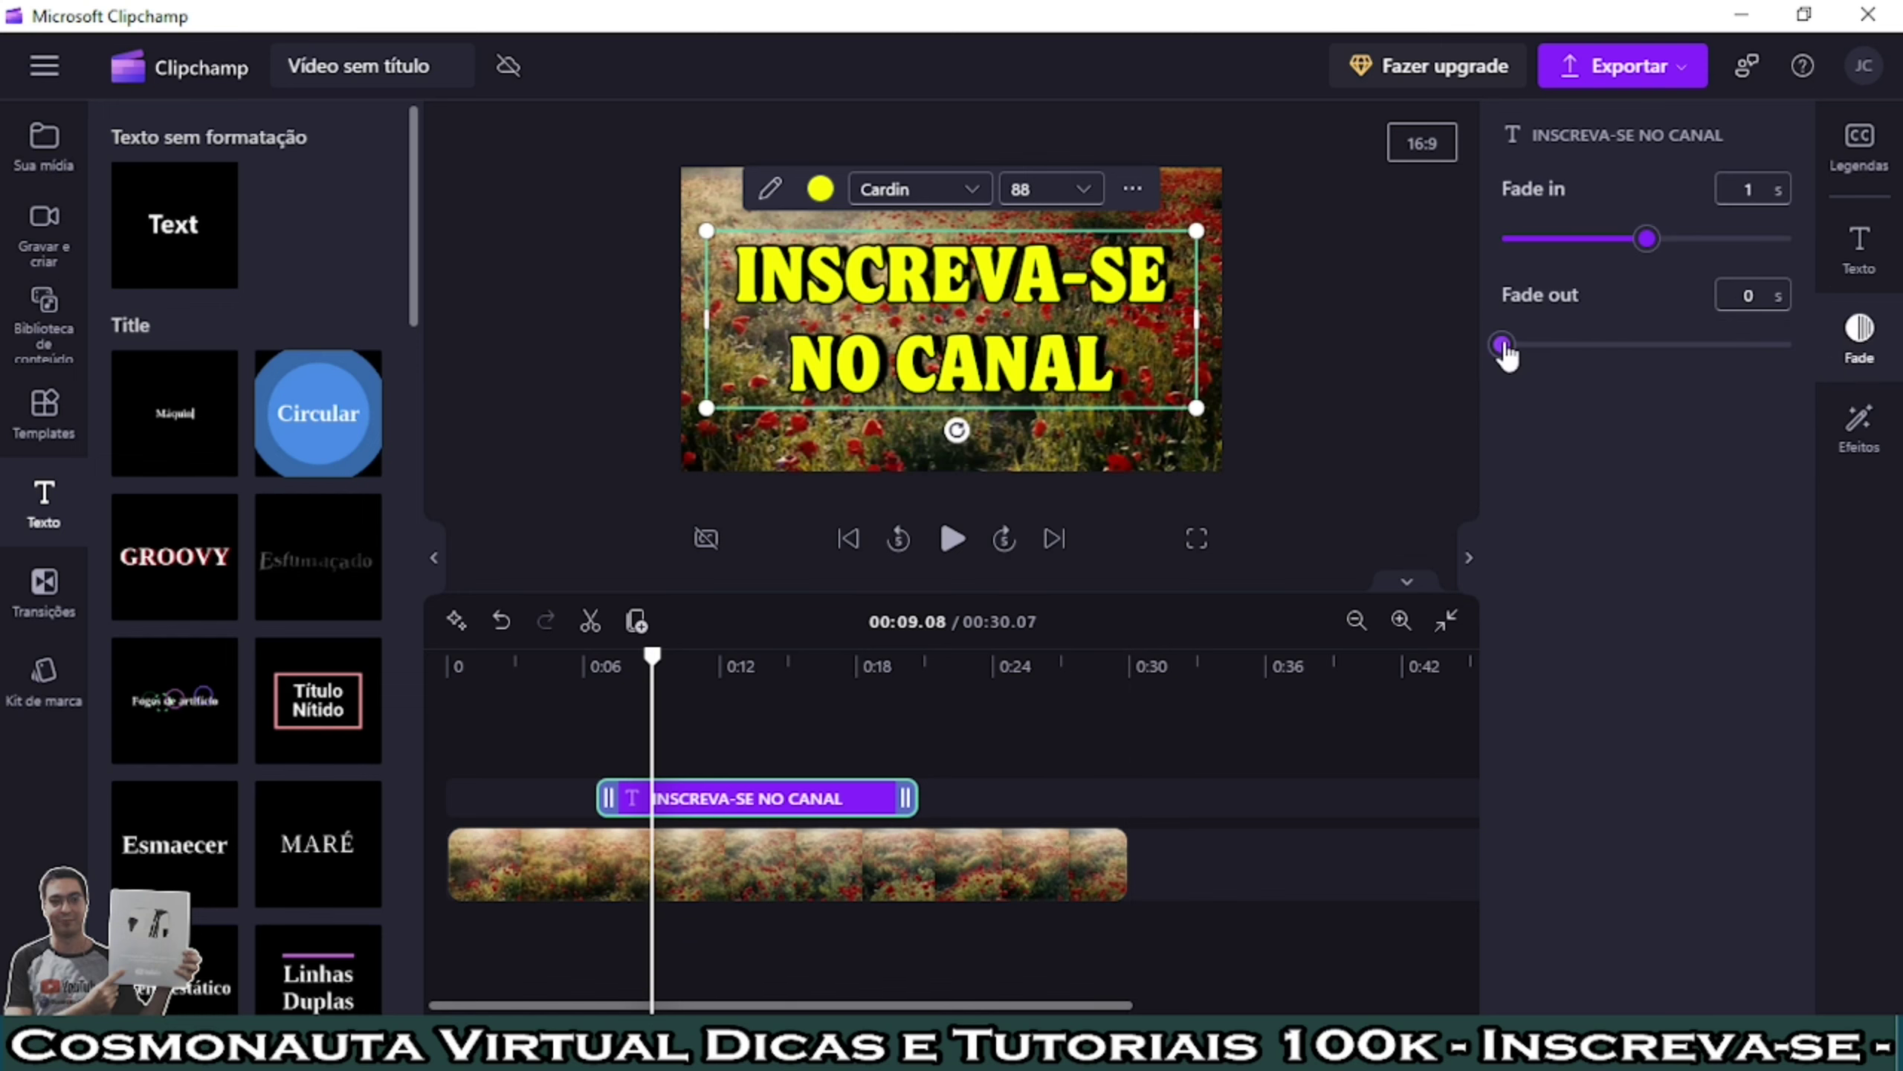
pyautogui.moveTo(1503, 347); pyautogui.dragTo(1647, 359)
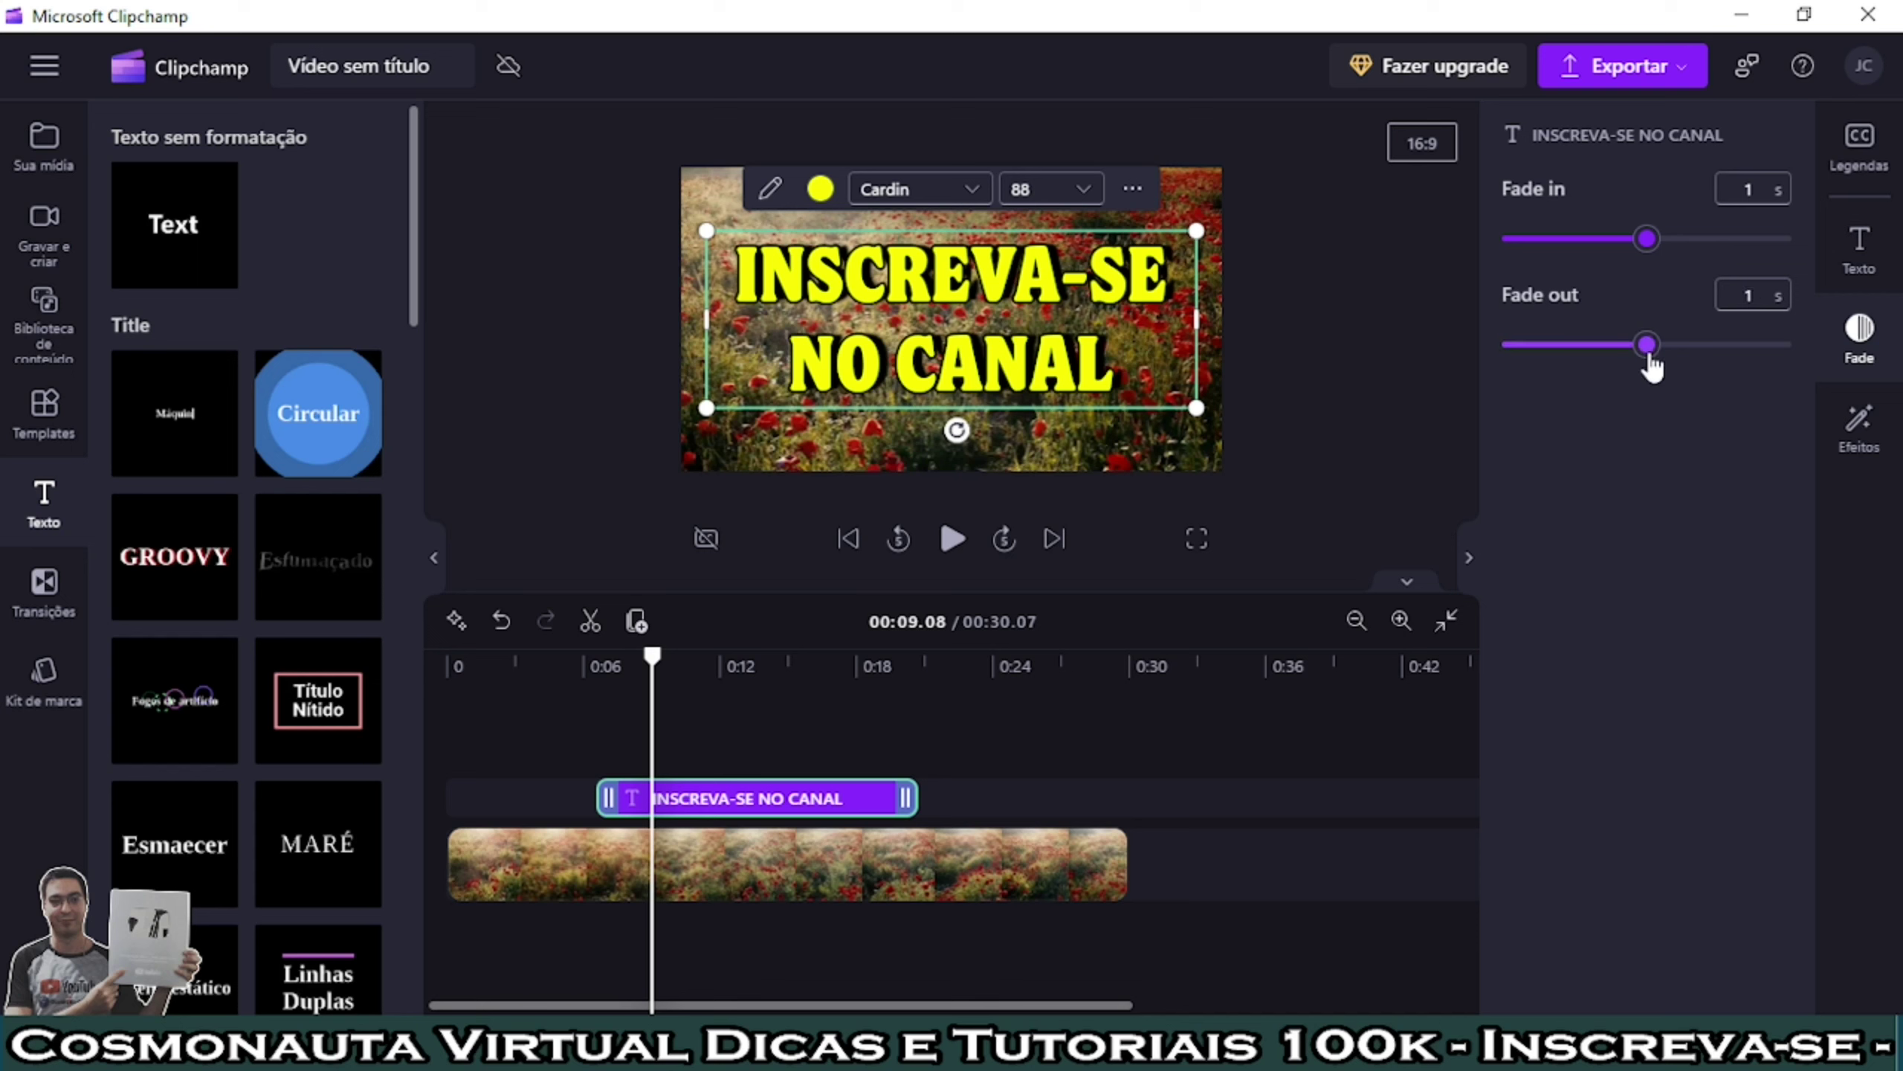
pyautogui.moveTo(666, 664); pyautogui.dragTo(833, 663)
pyautogui.click(952, 538)
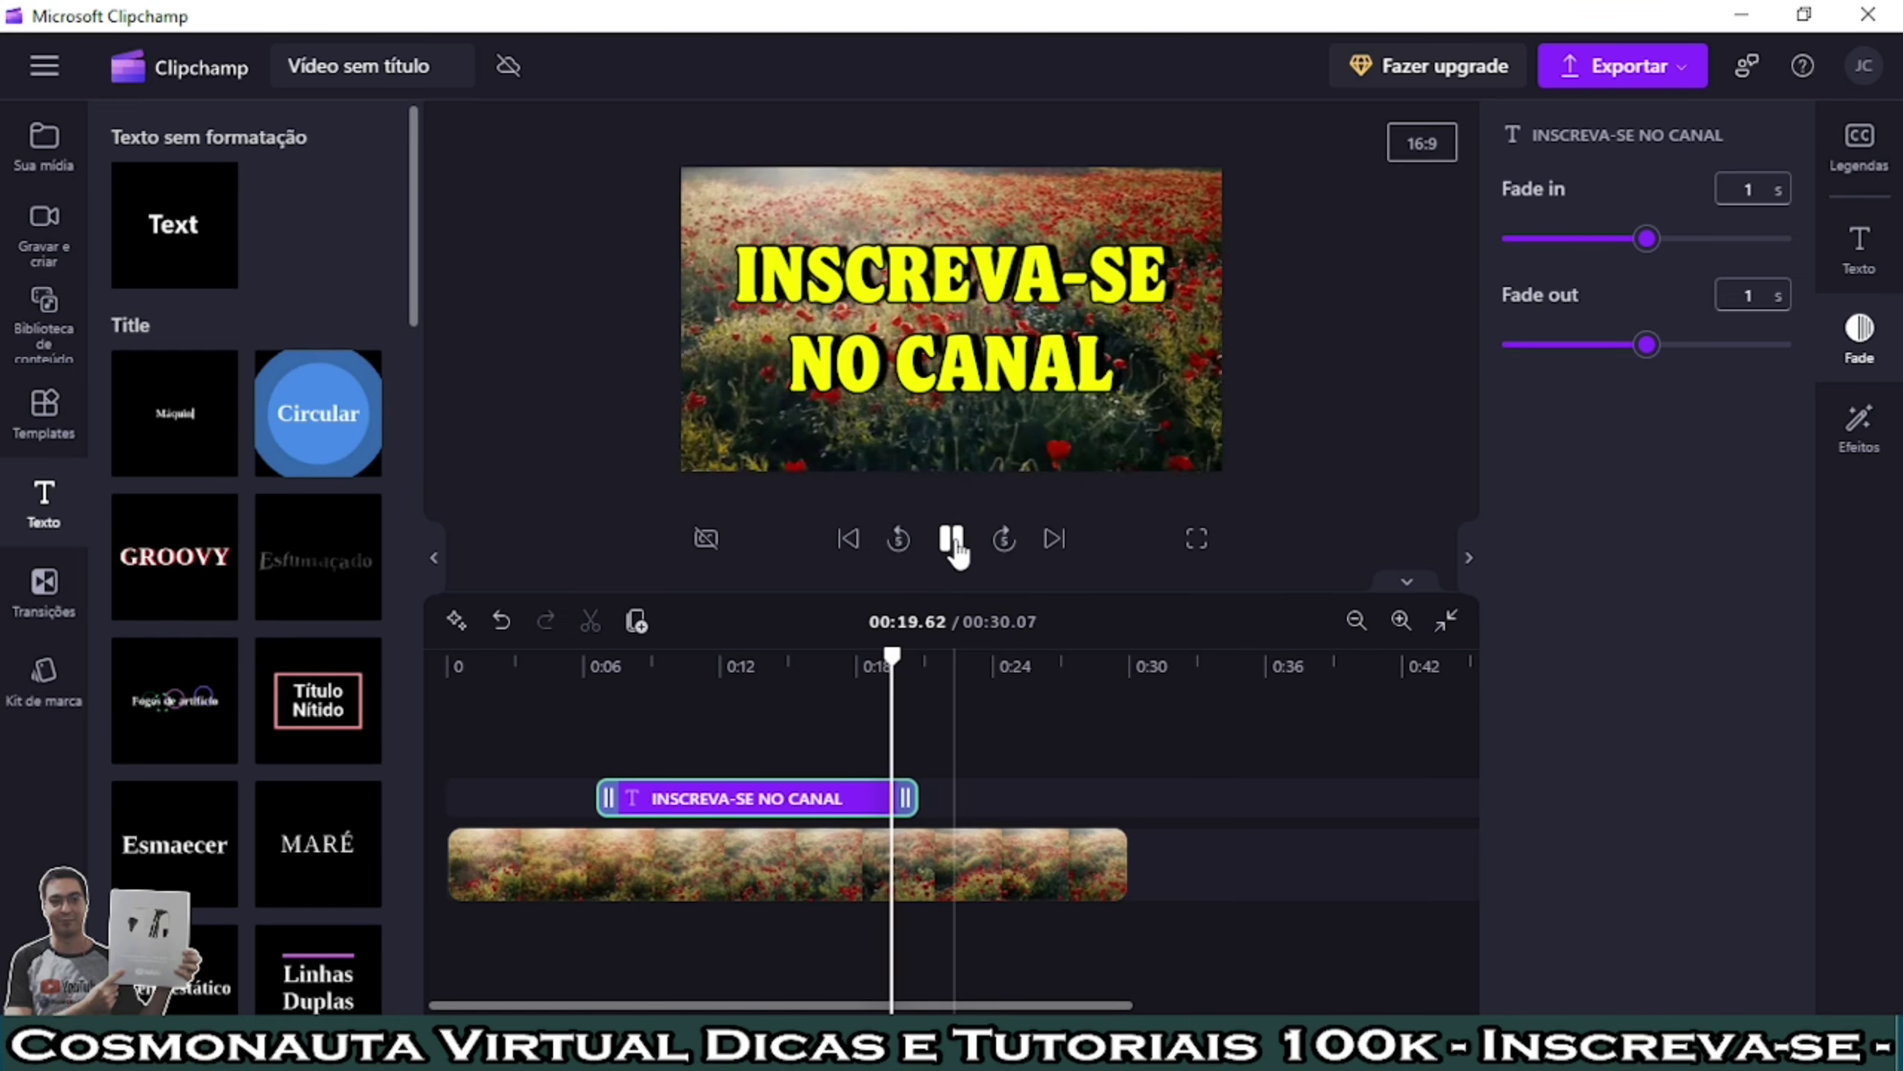
pyautogui.click(953, 540)
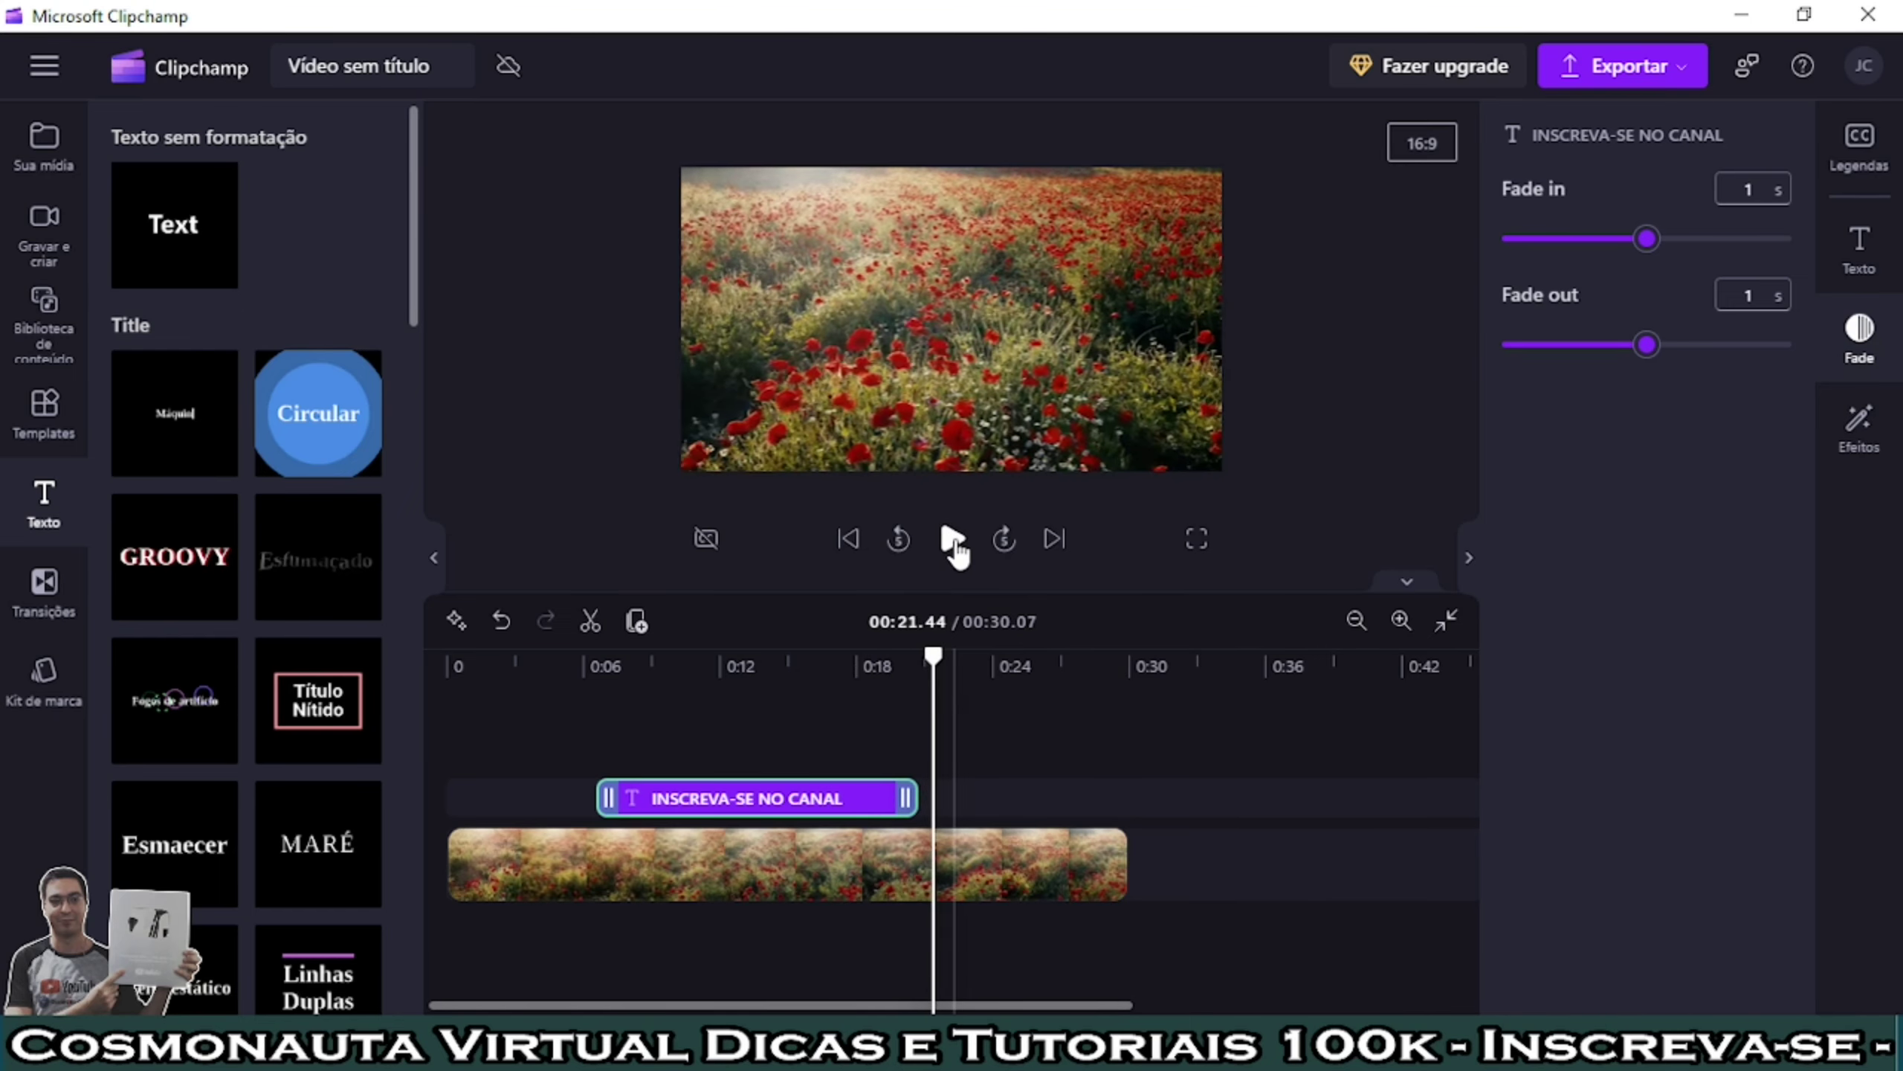
# Step: Apply the VHS effect to the title and move the playhead to just before the title clip
pyautogui.click(721, 665)
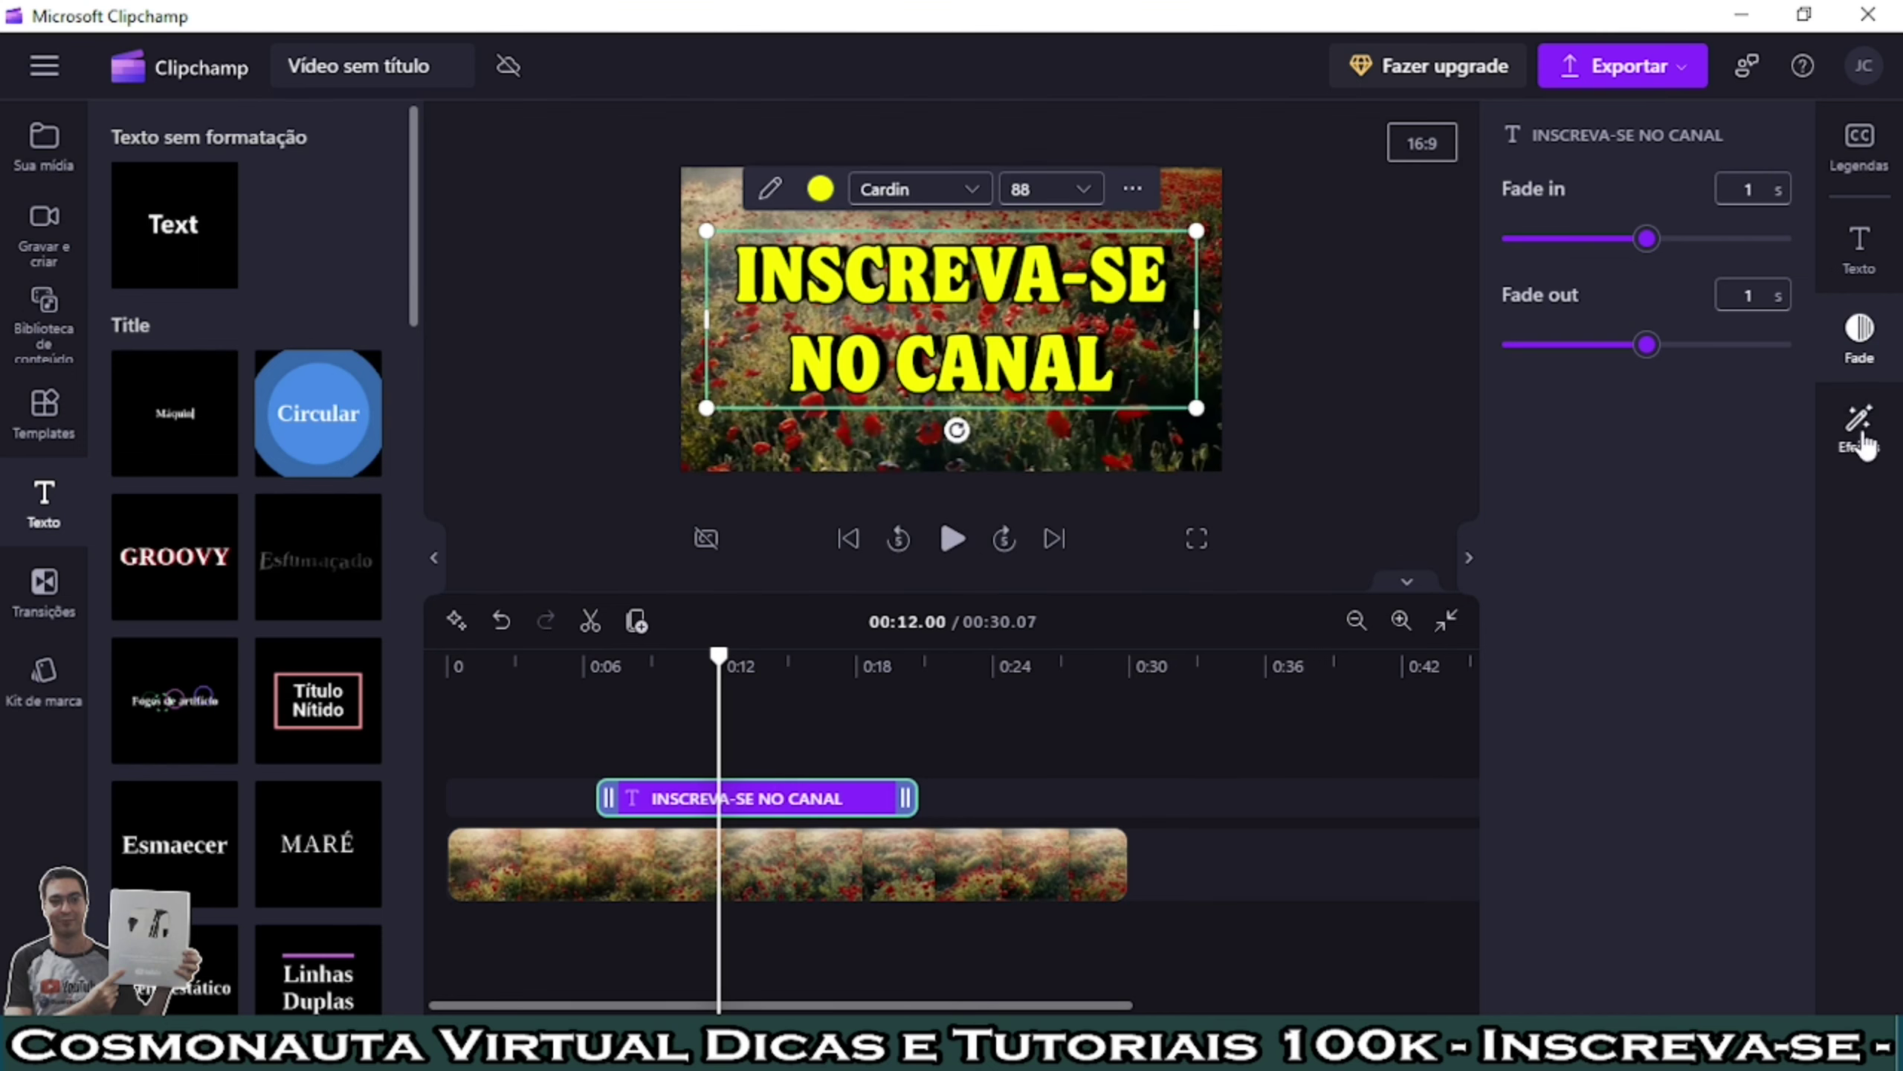
pyautogui.click(1862, 438)
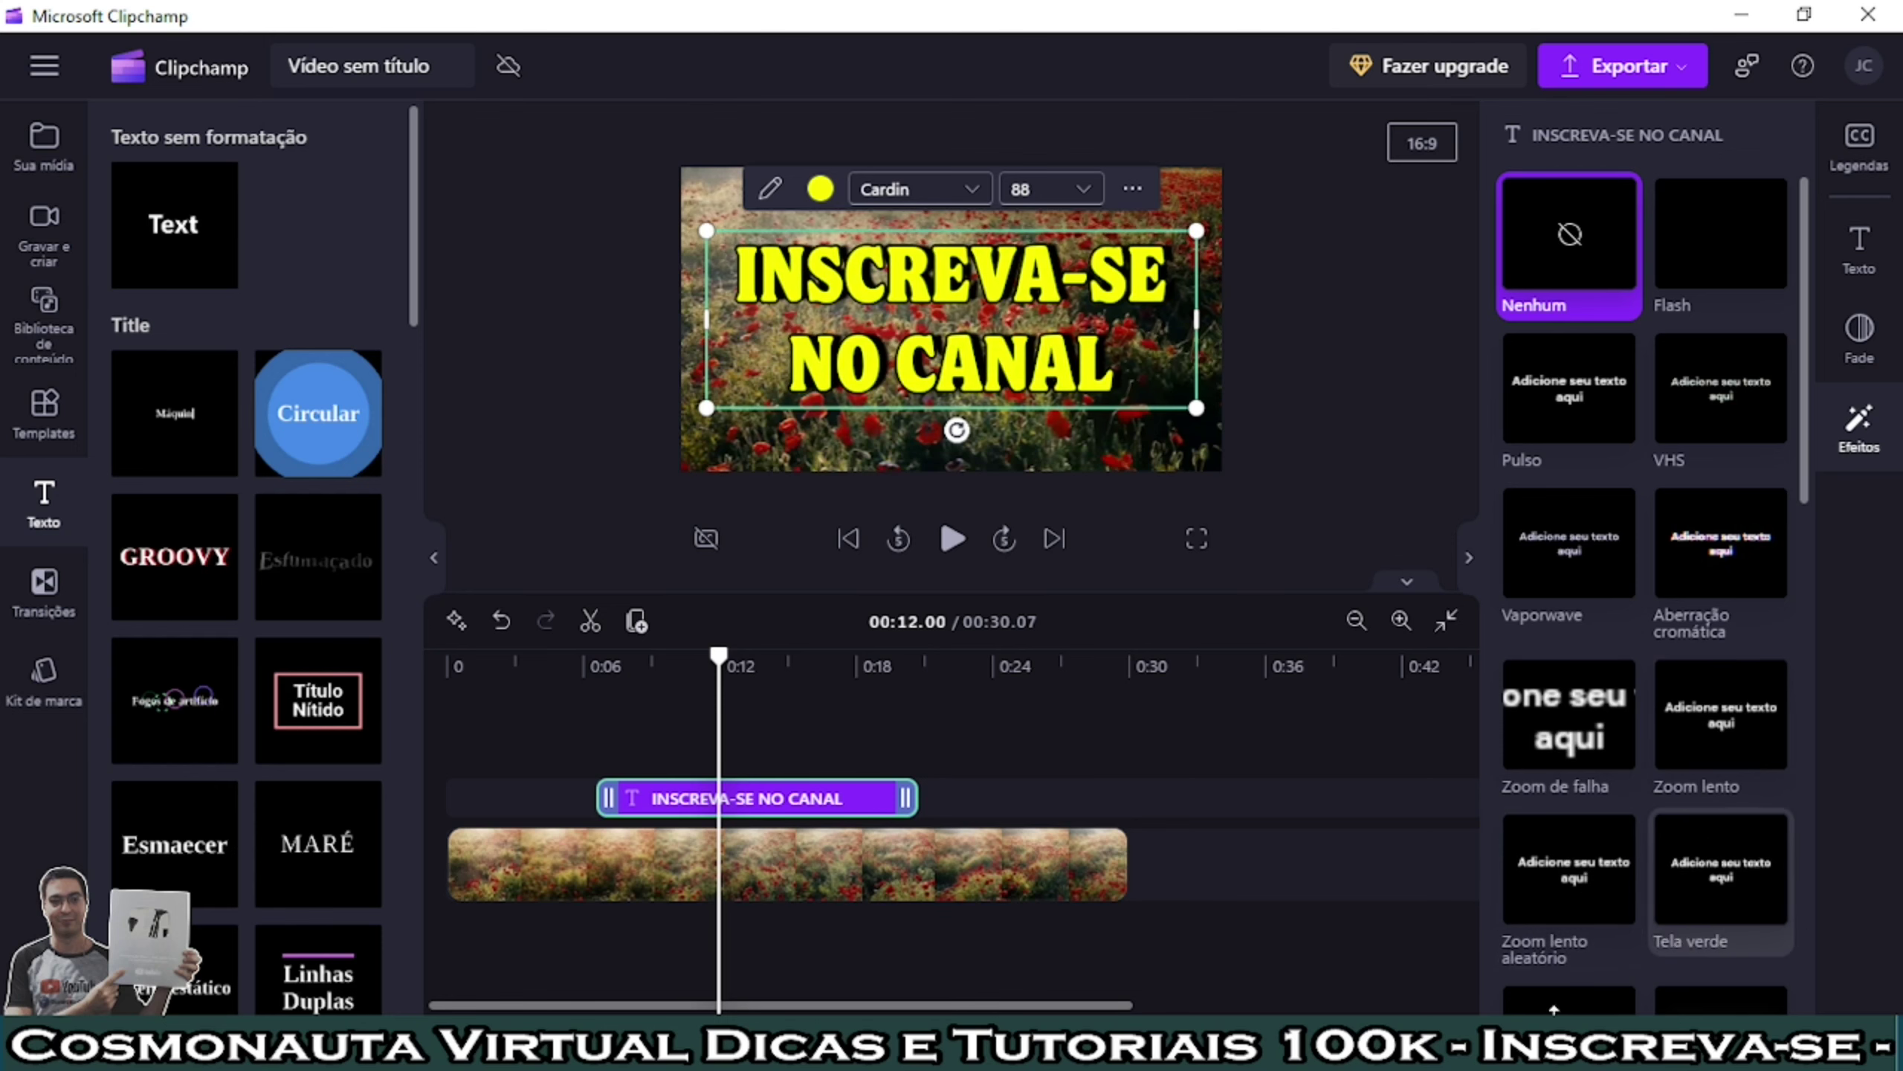
pyautogui.scroll(-3, 1648, 870)
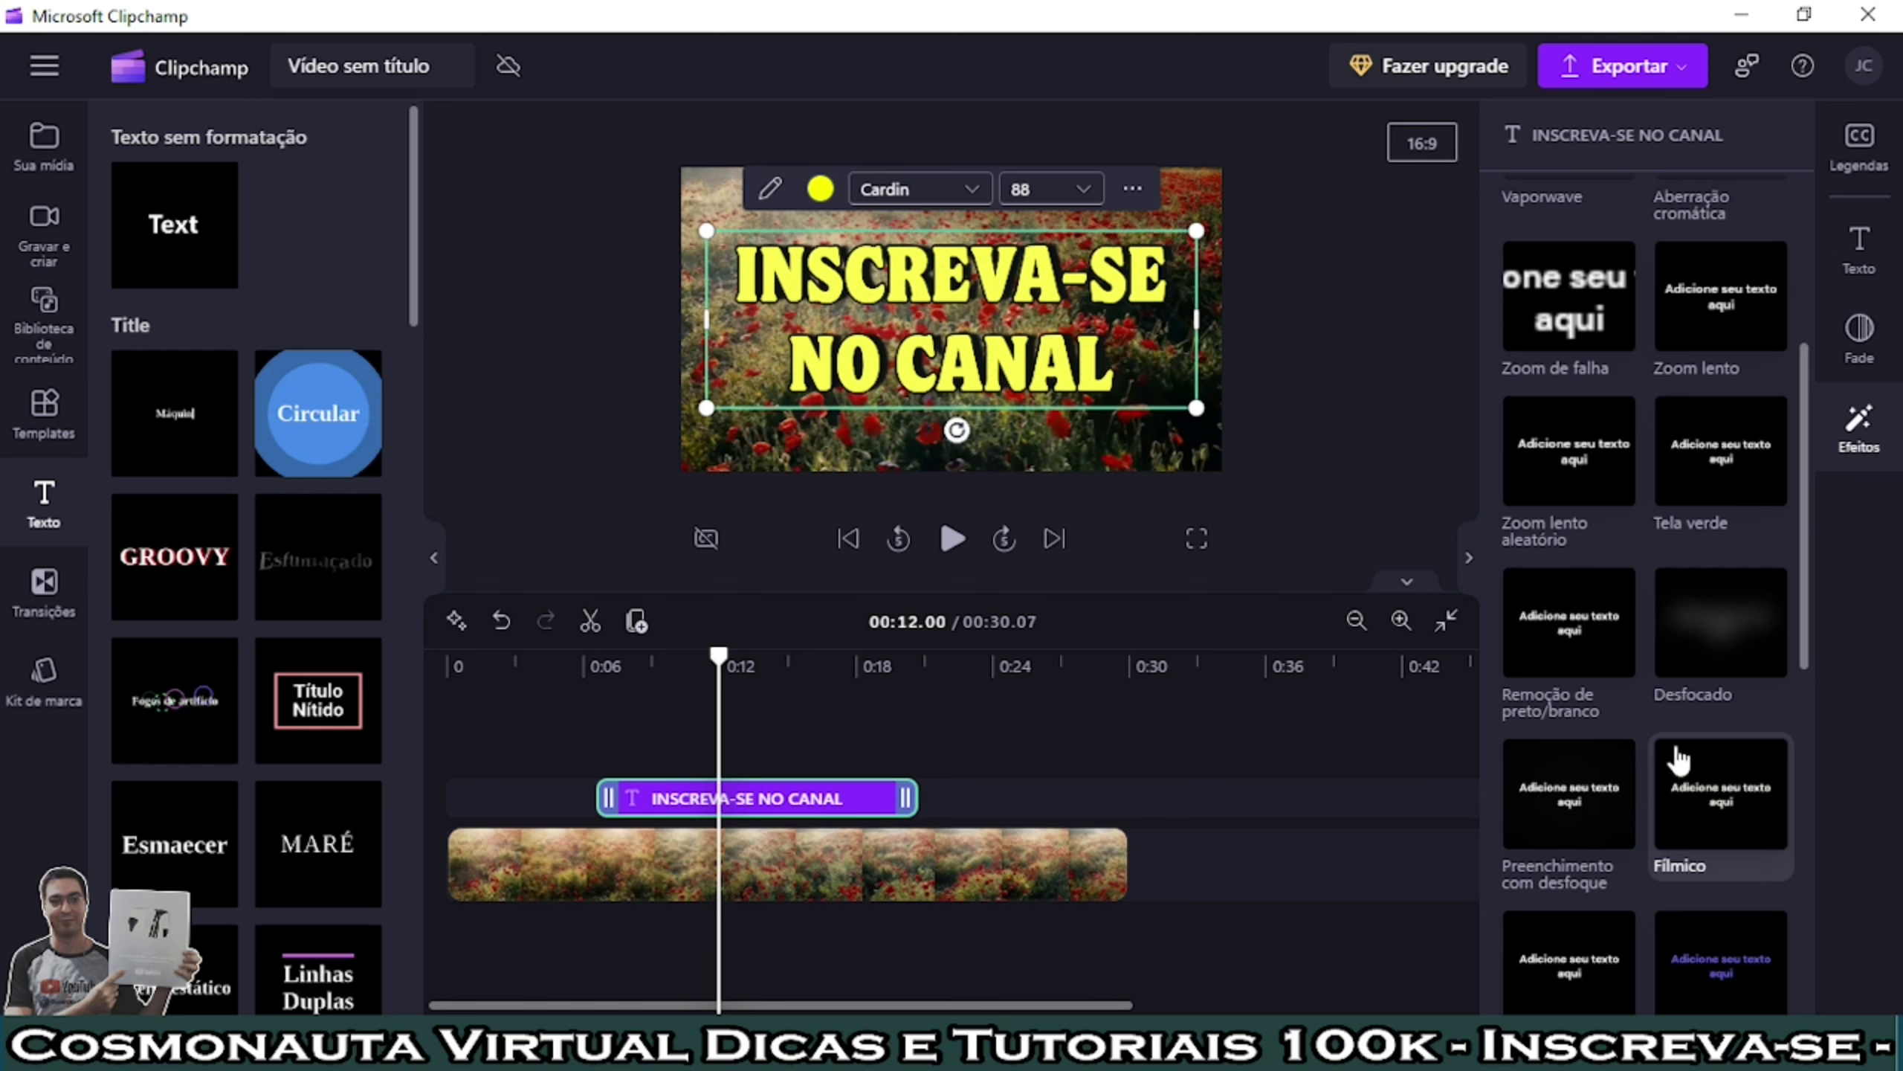
pyautogui.scroll(3, 1679, 757)
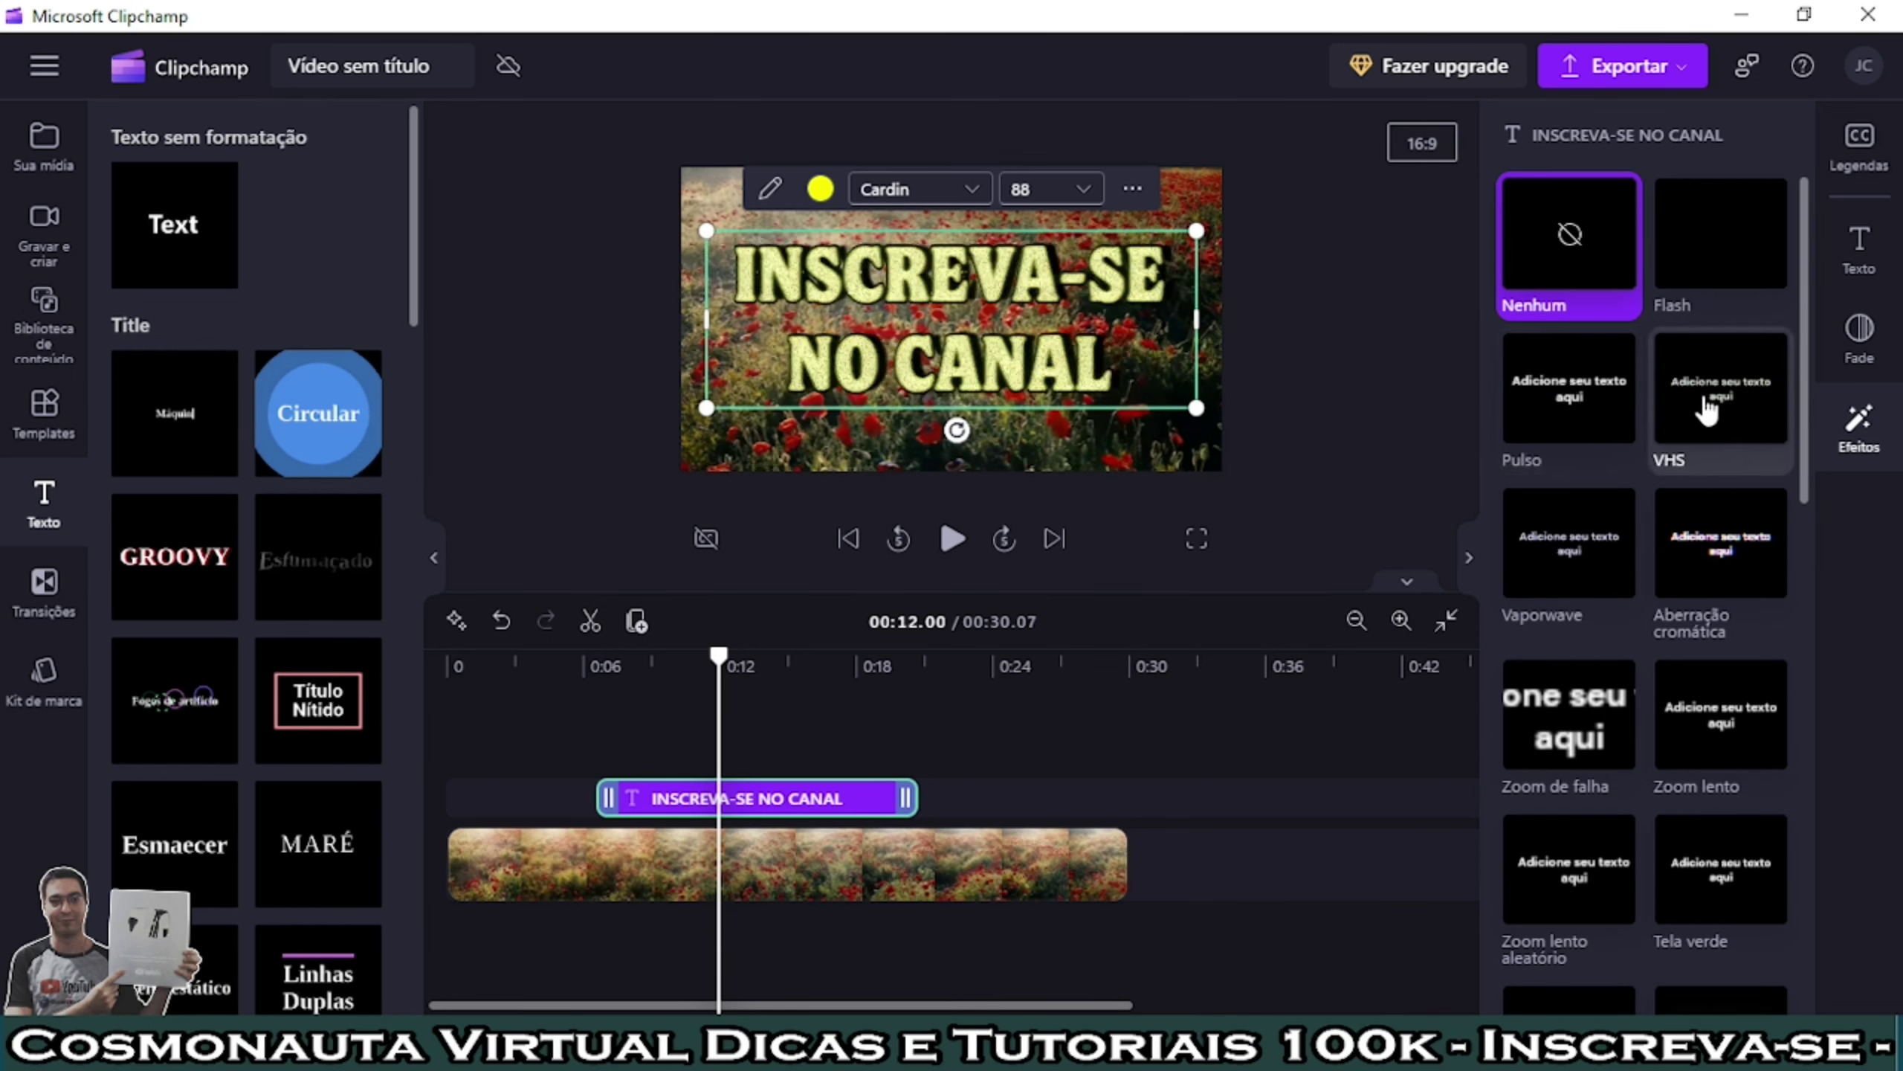
pyautogui.click(1708, 409)
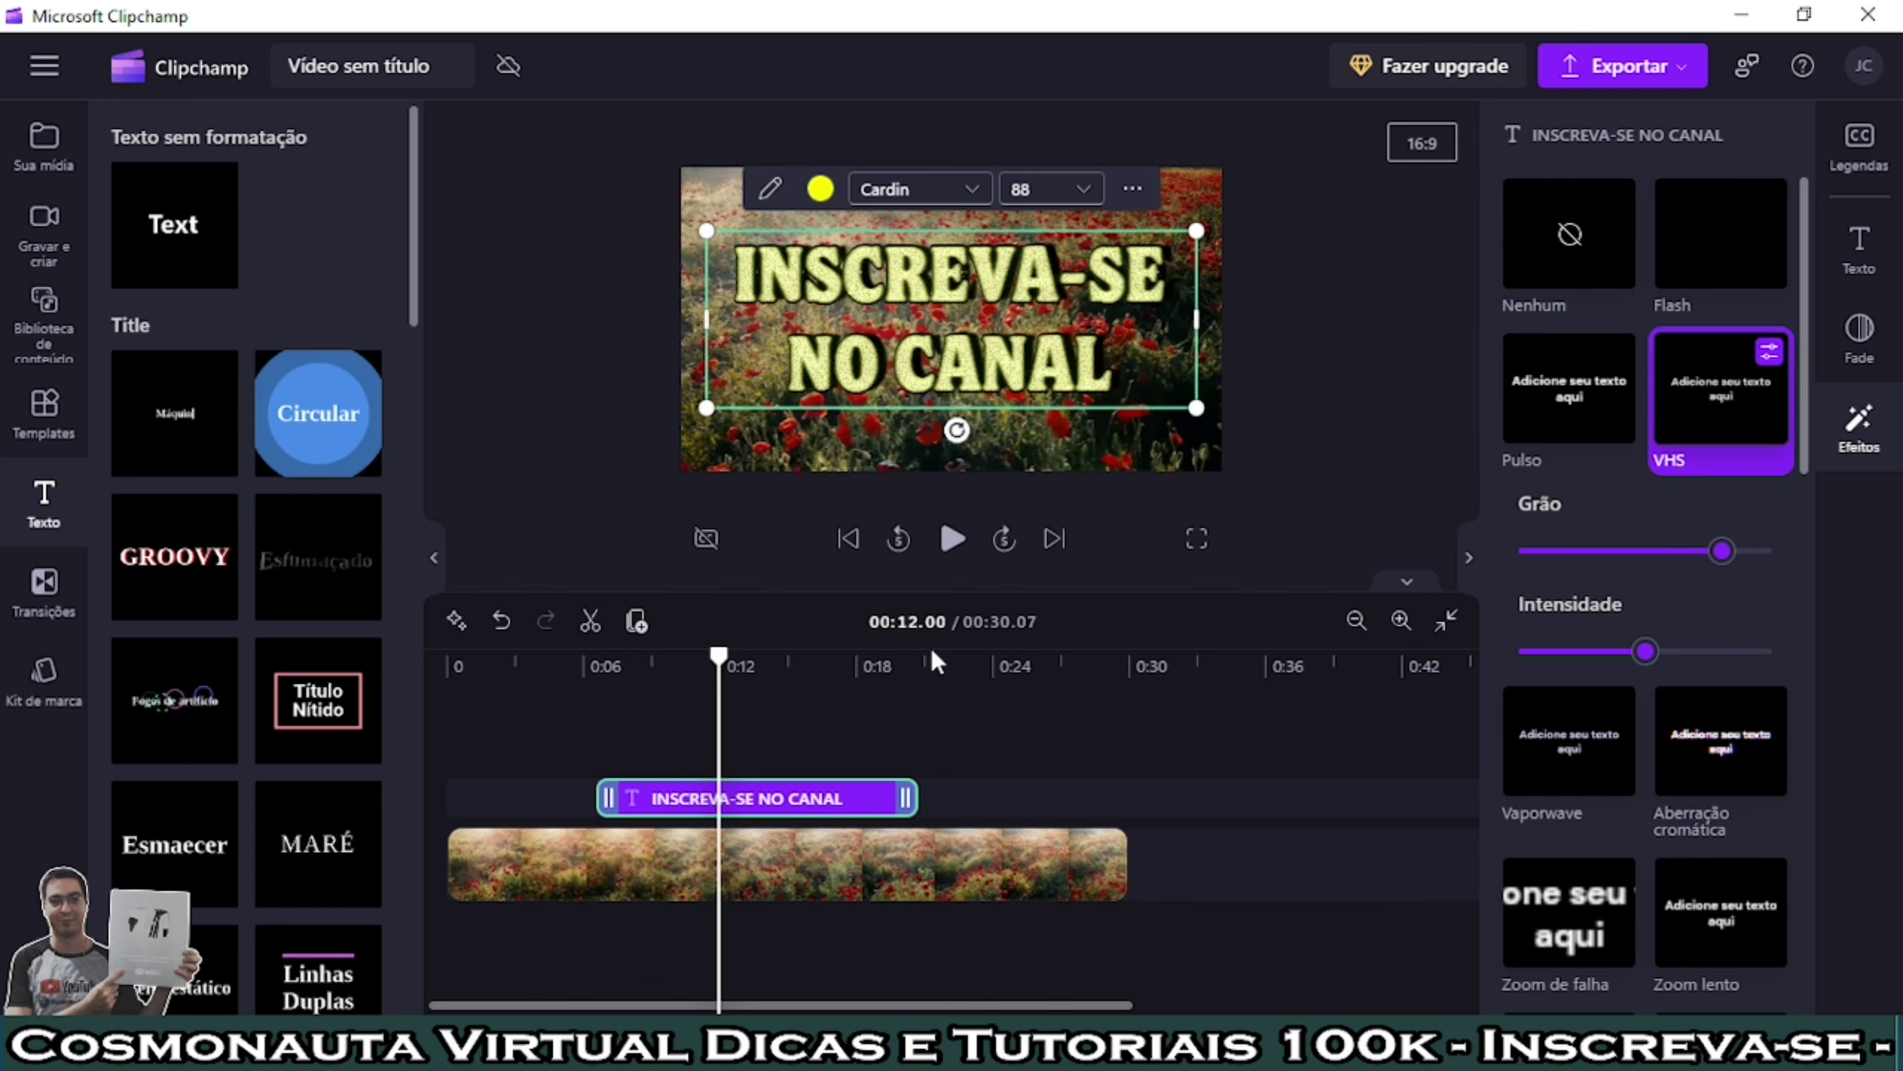
pyautogui.moveTo(717, 658); pyautogui.dragTo(583, 685)
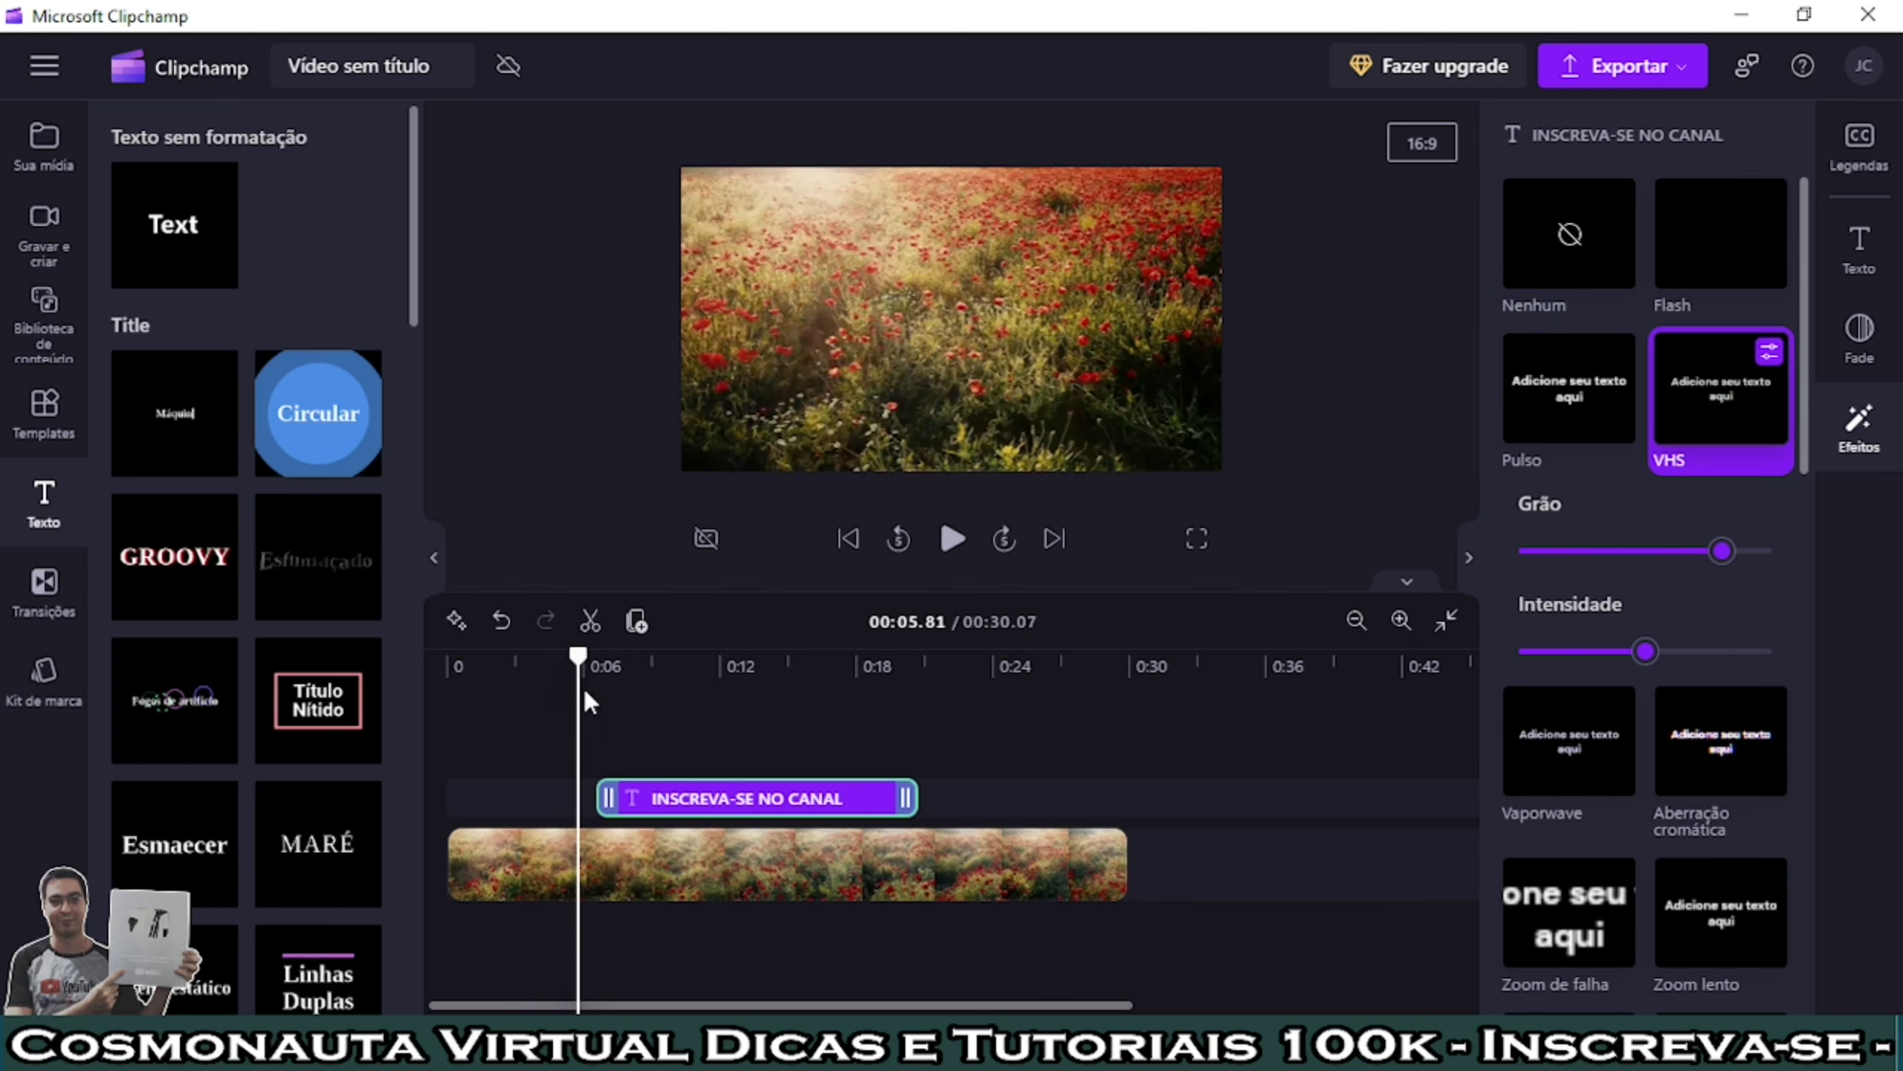
# Step: Preview the VHS effect on the INSCREVA-SE NO CANAL title and move its clip to the start of the timeline
pyautogui.press('space')
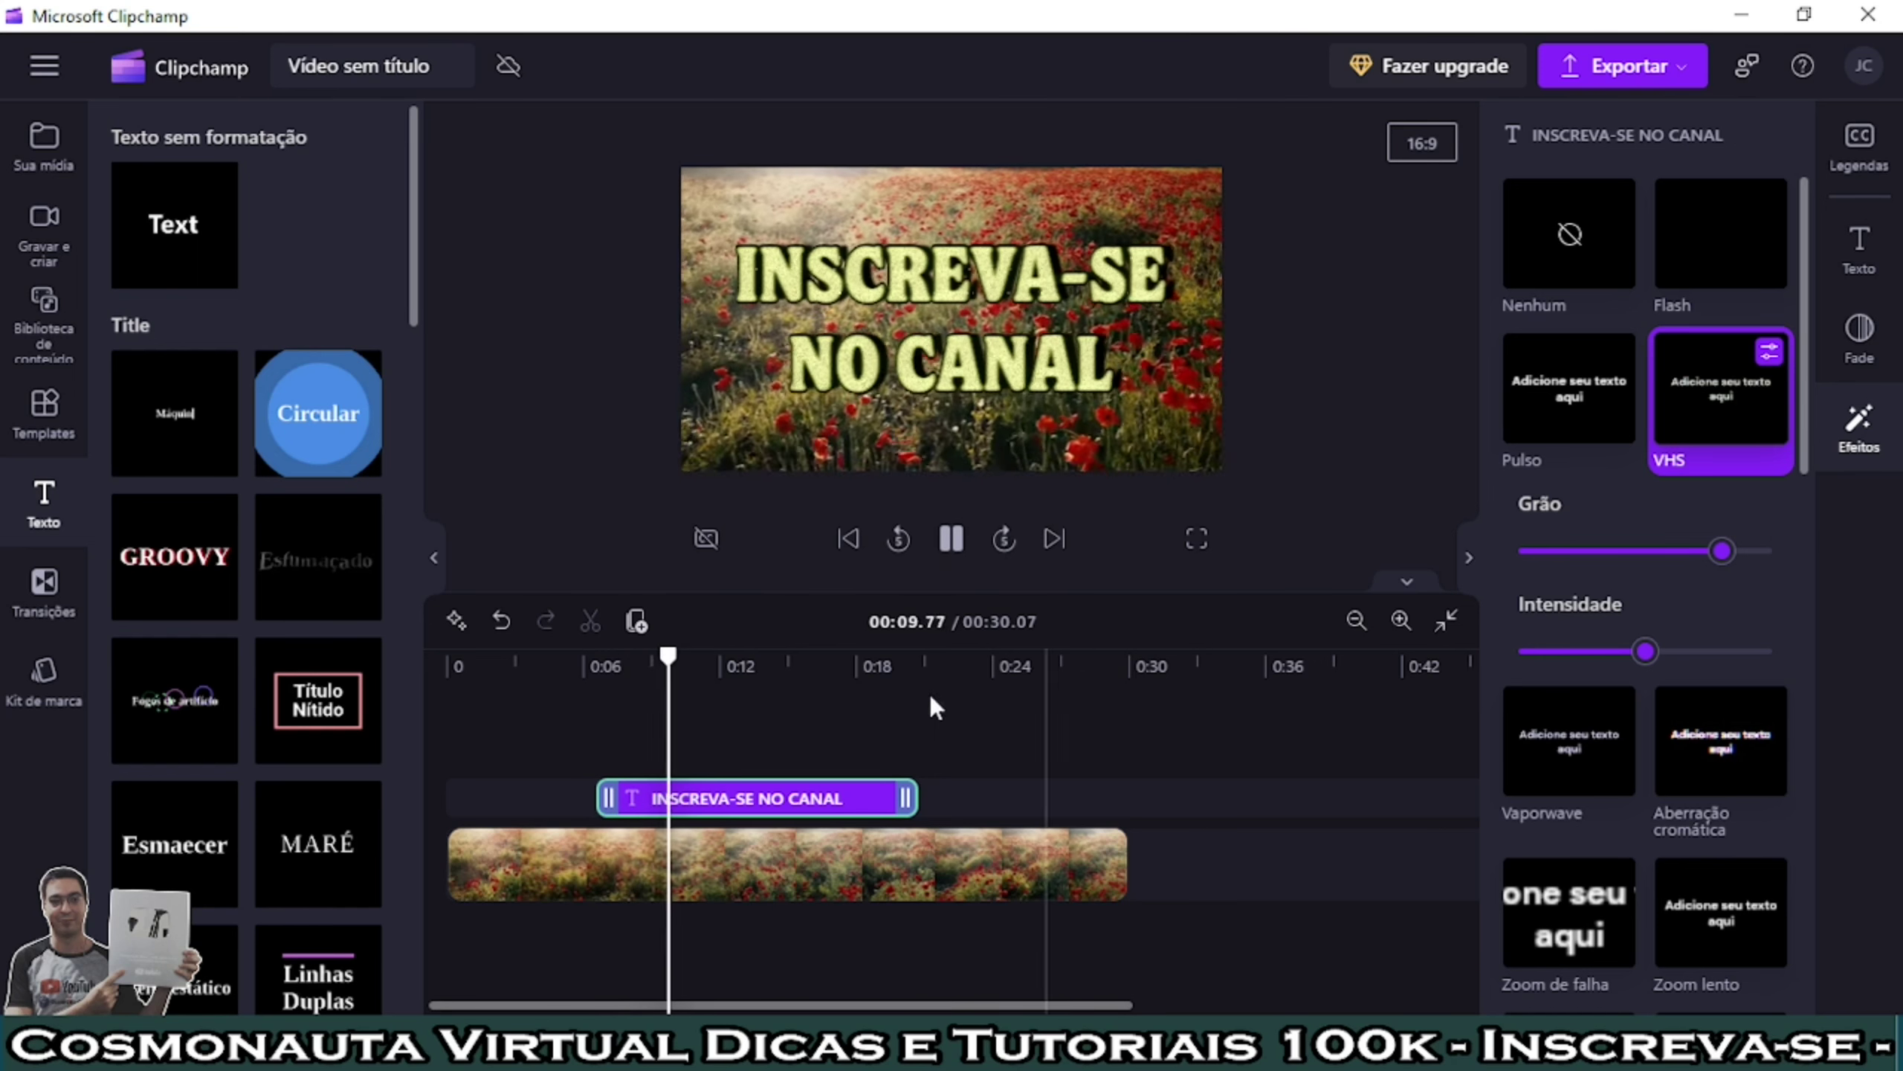
pyautogui.click(763, 813)
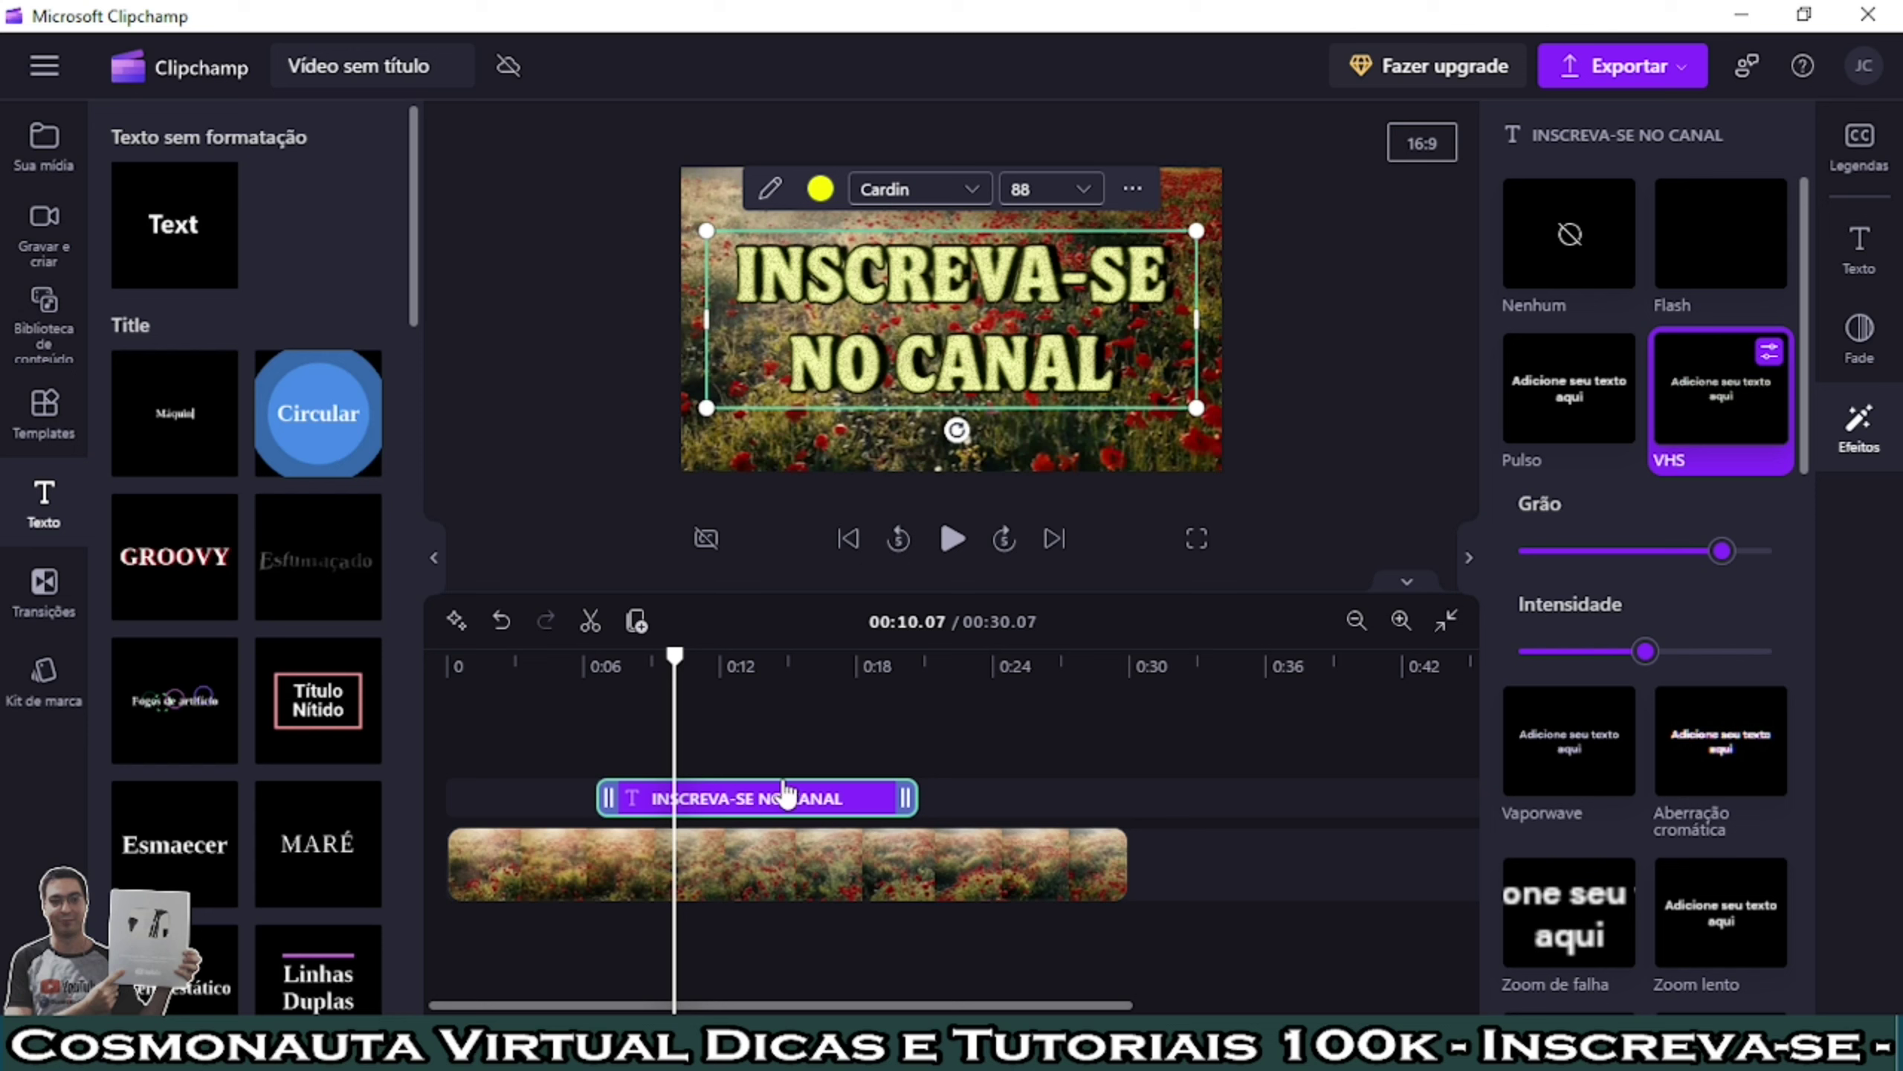
pyautogui.moveTo(784, 793); pyautogui.dragTo(624, 808)
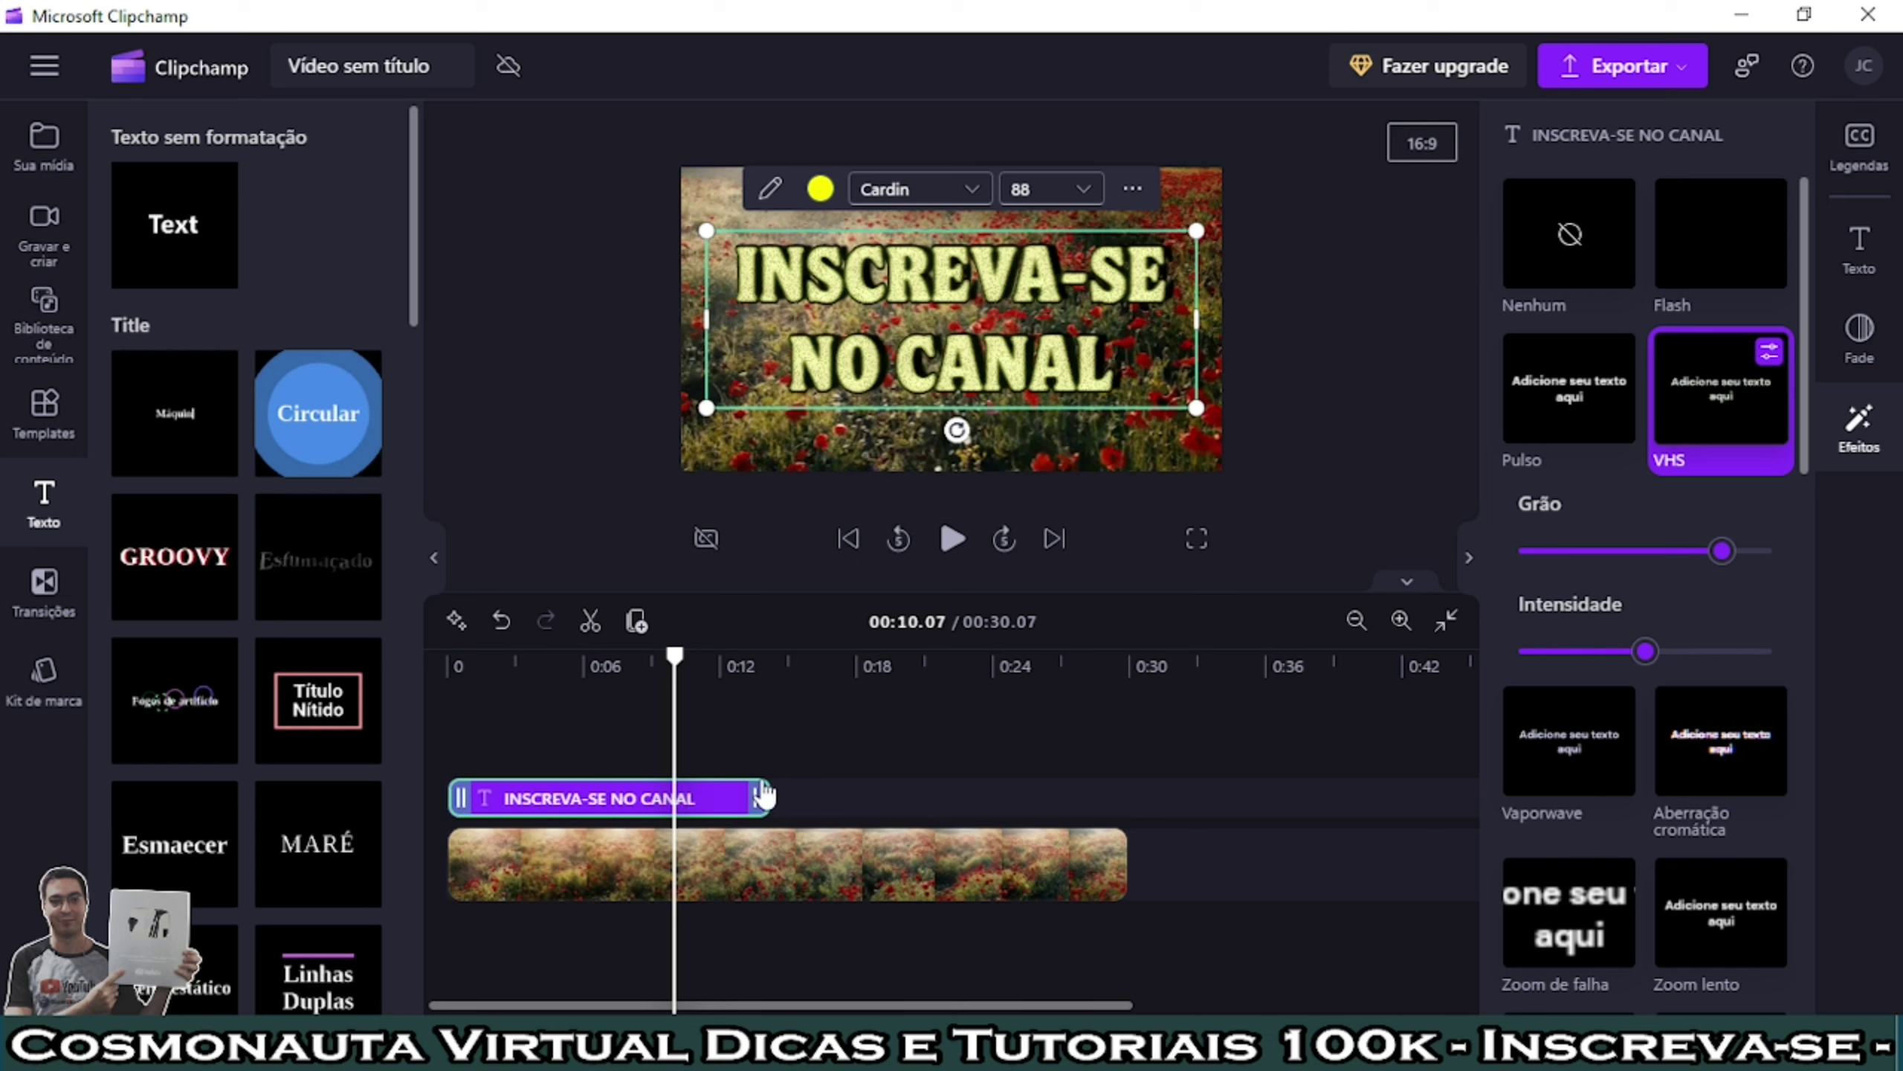
# Step: Add the GROOVY title at about 2 seconds, move its clip to about the 19-second mark, and view it on the video
pyautogui.click(491, 663)
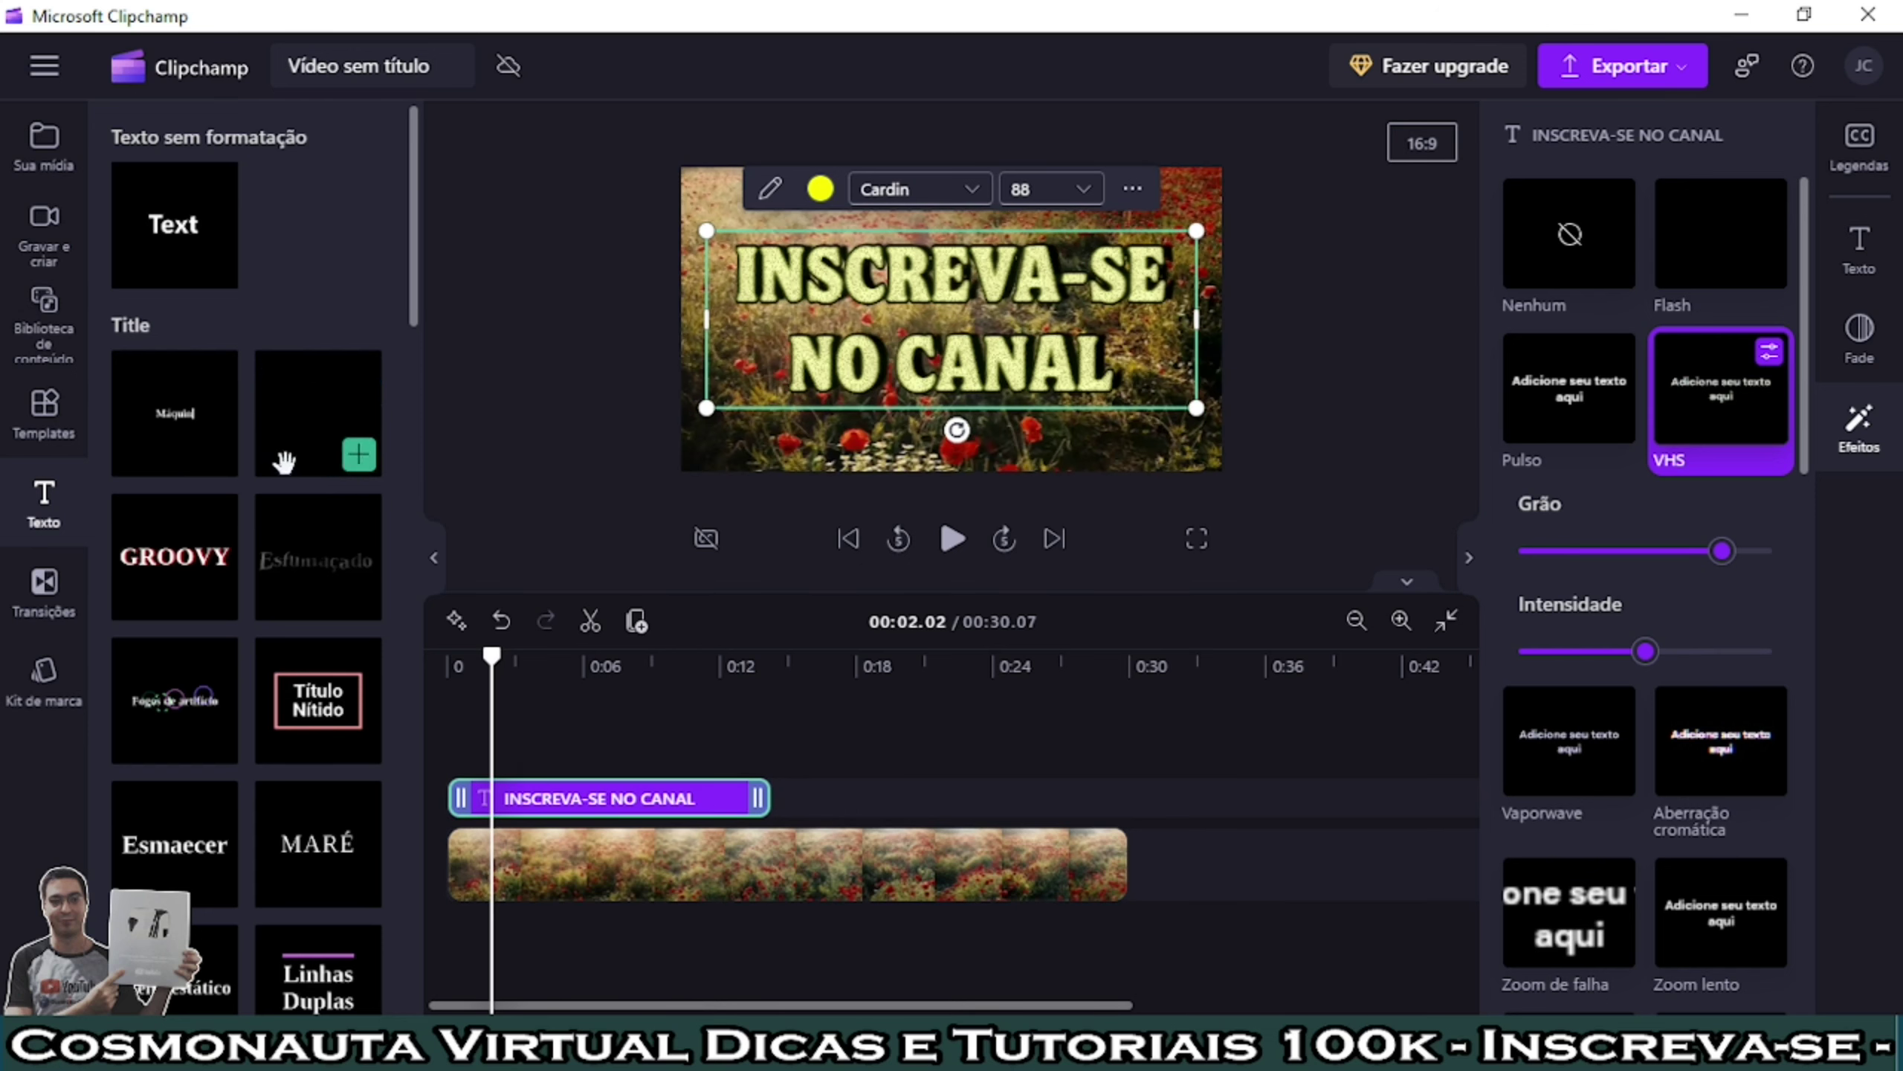
pyautogui.moveTo(183, 552)
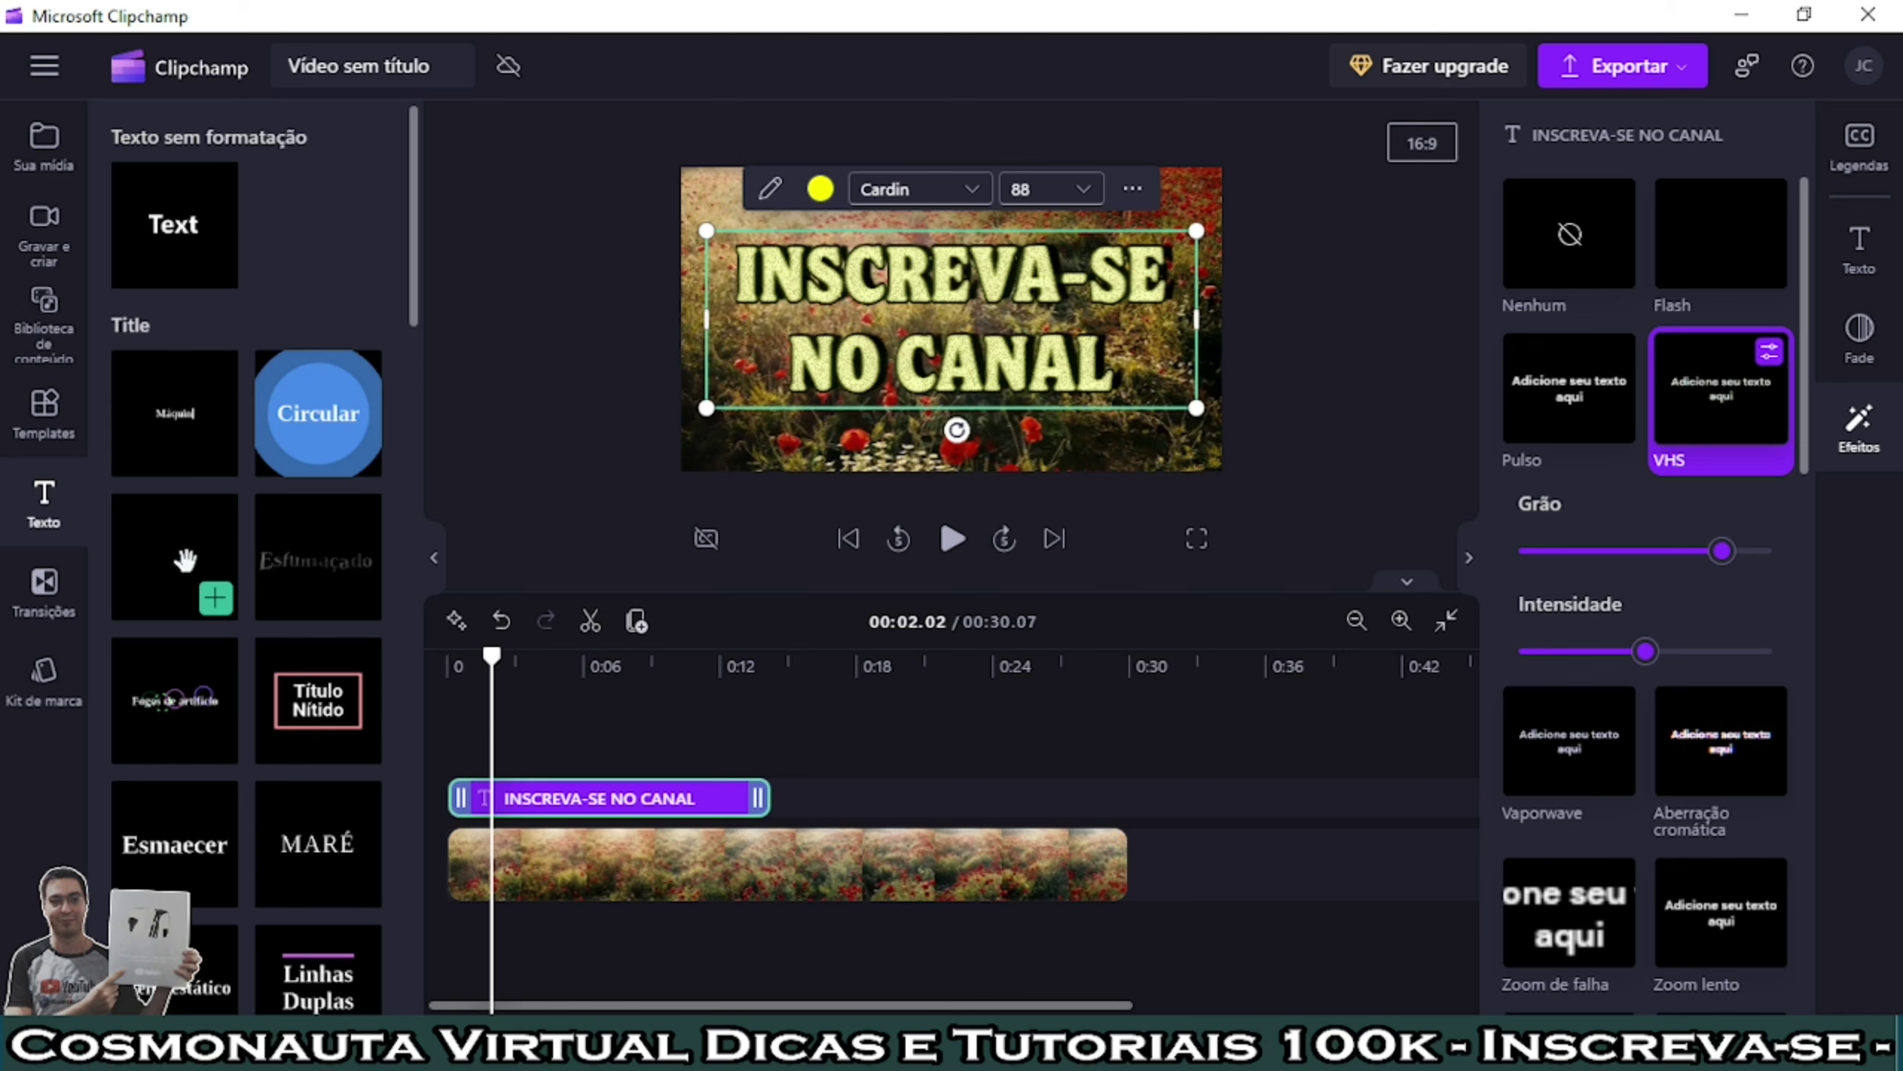
pyautogui.click(215, 600)
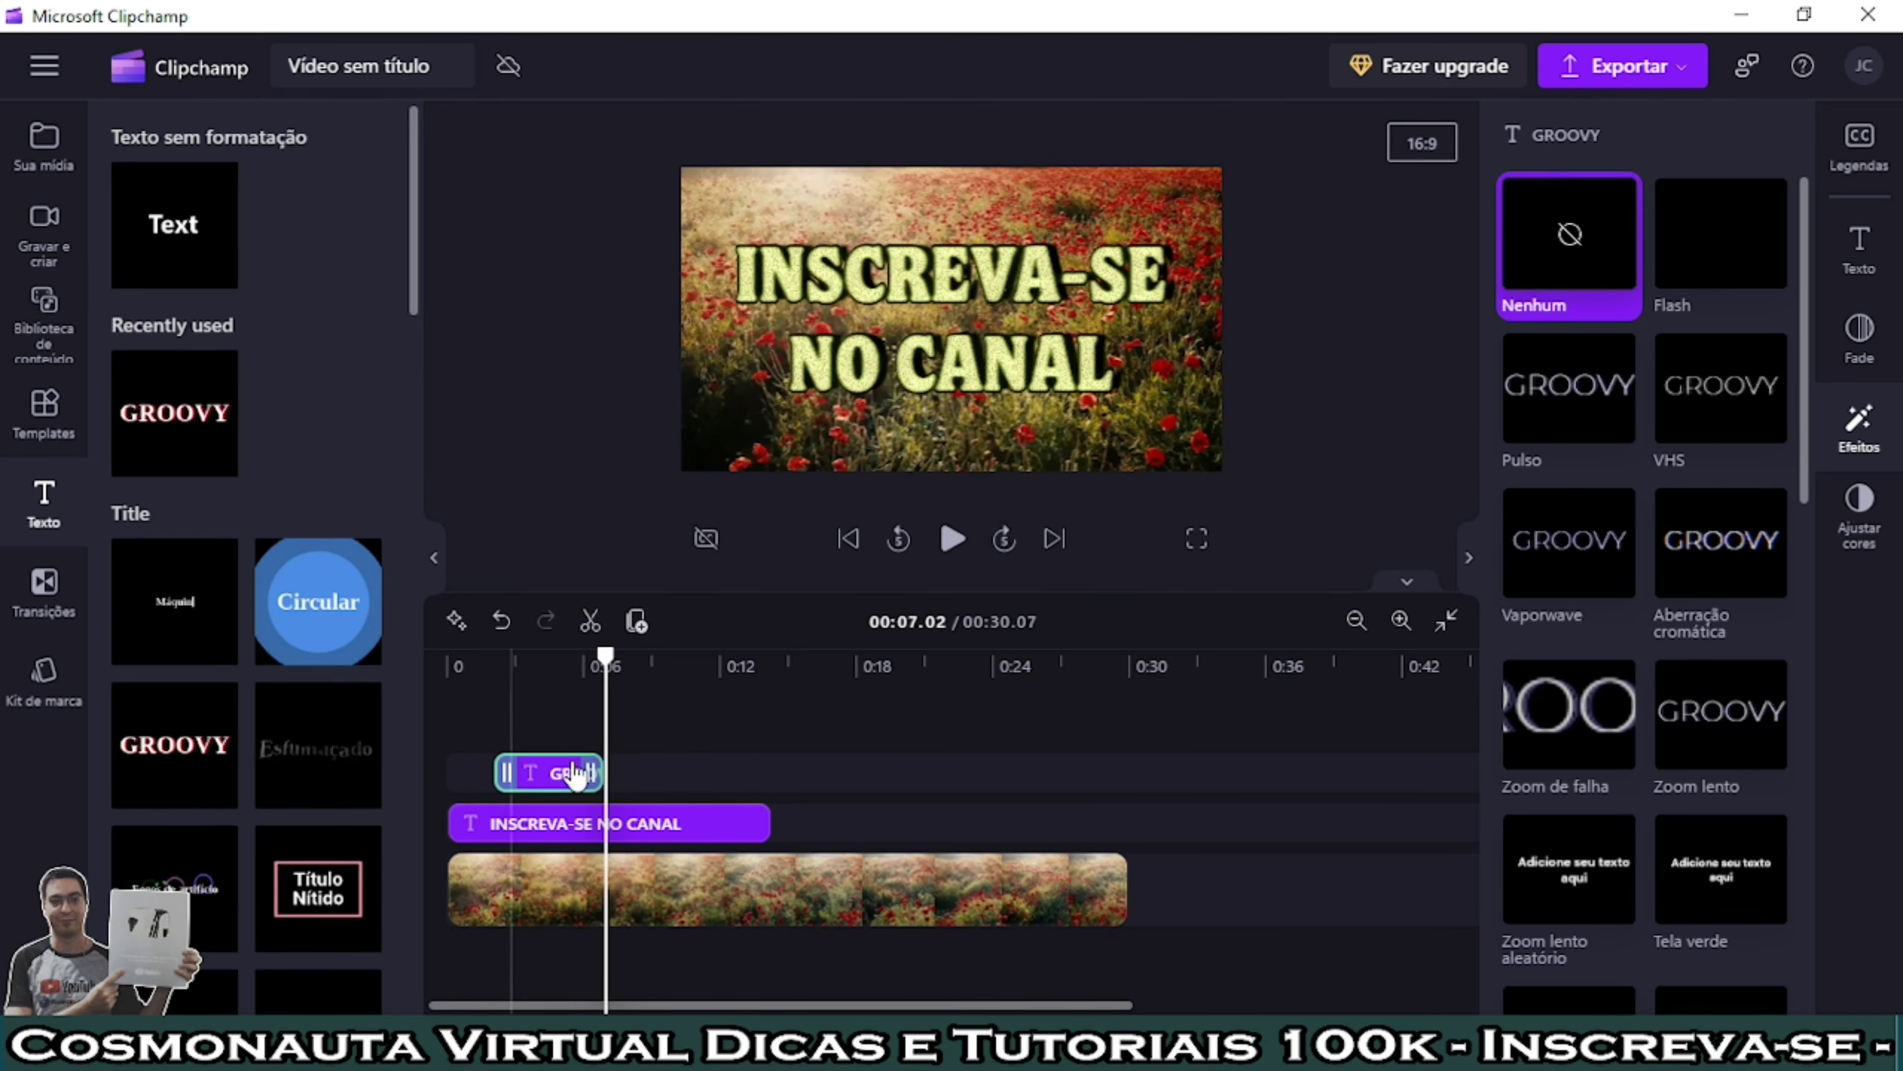
pyautogui.moveTo(545, 773); pyautogui.dragTo(935, 772)
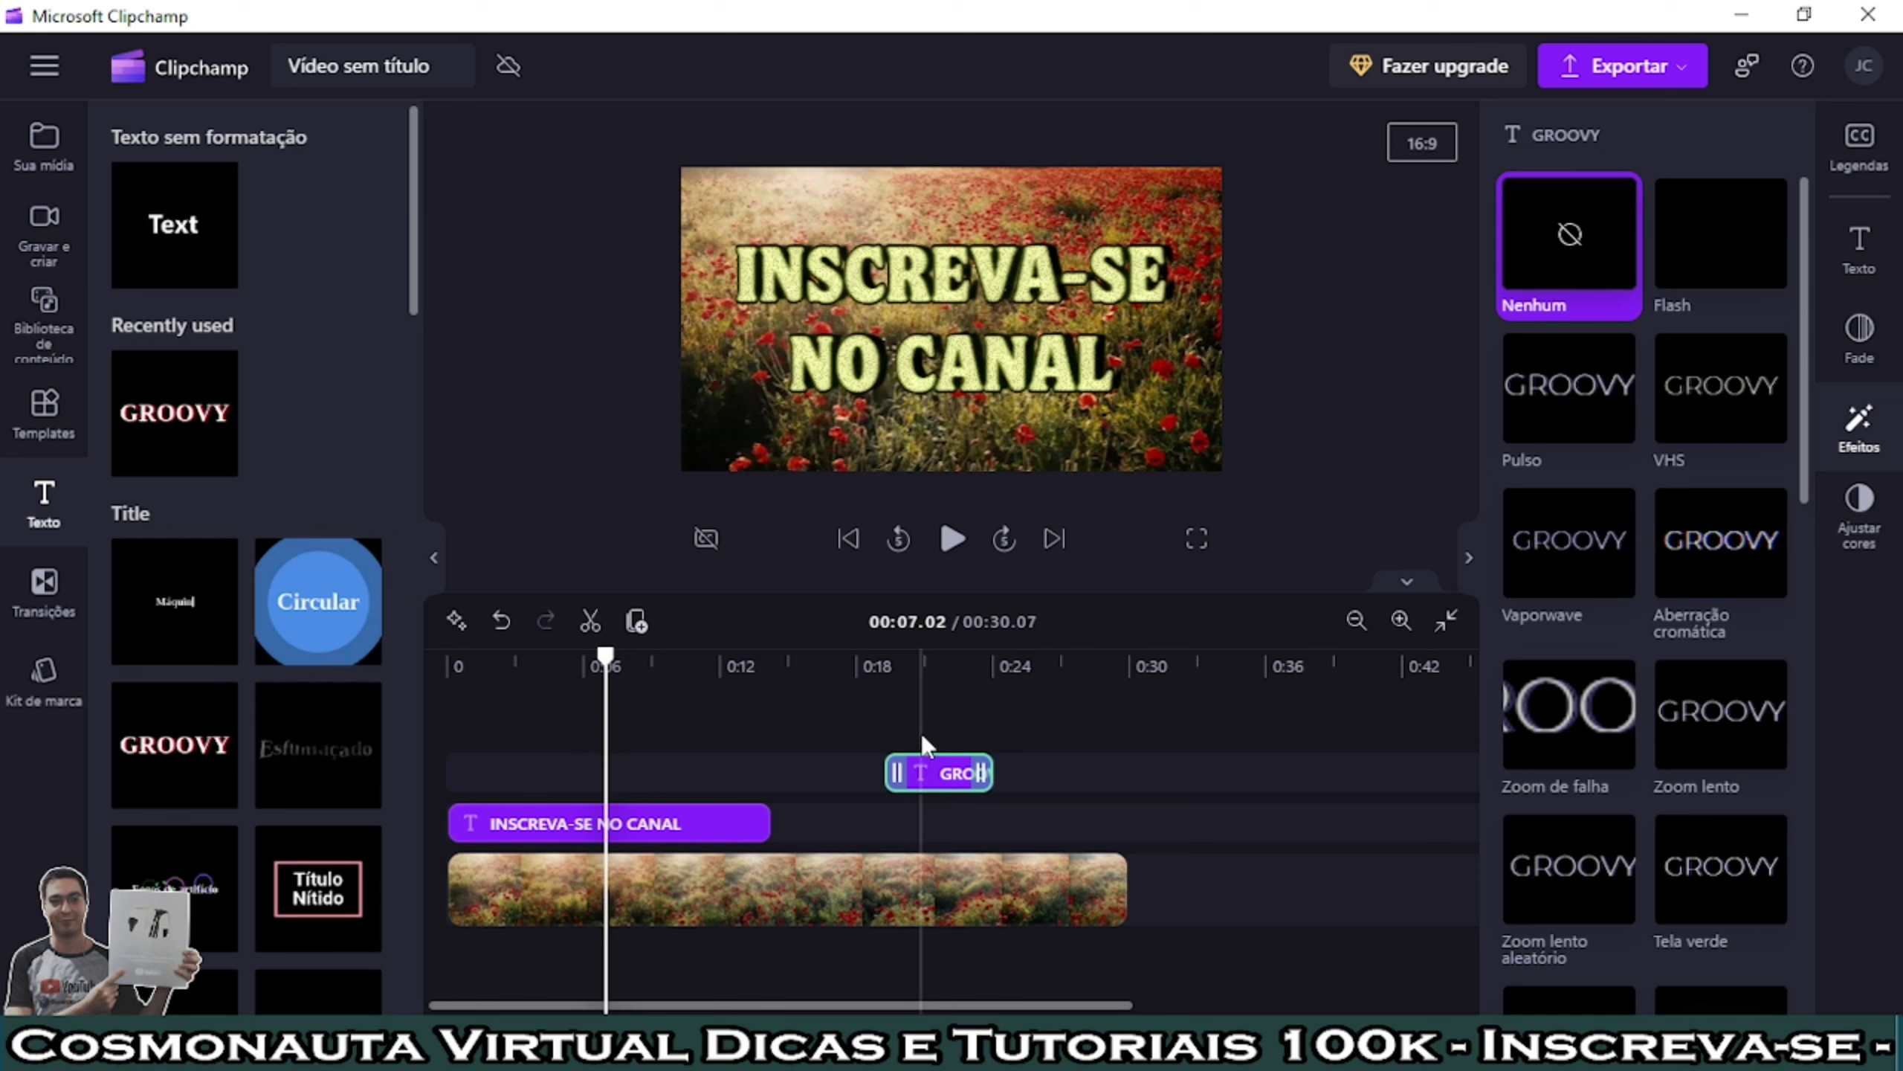
pyautogui.click(921, 712)
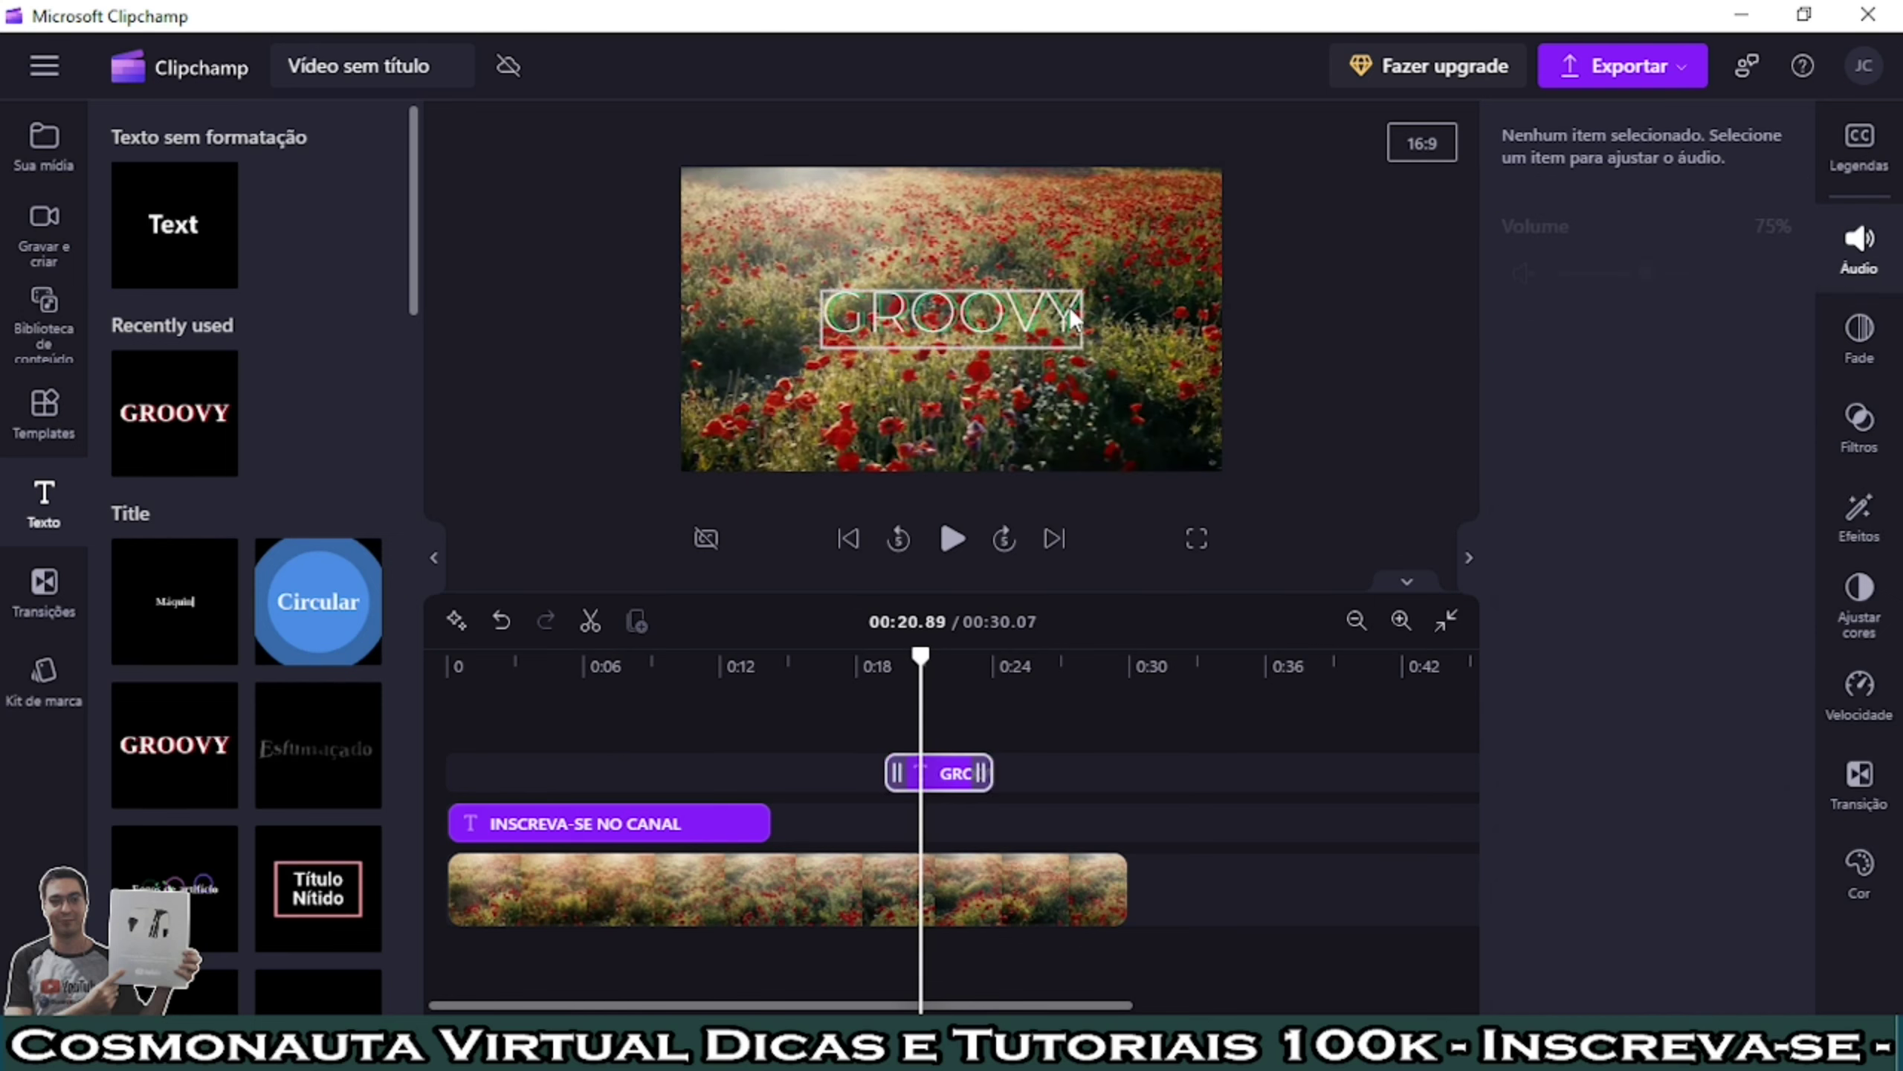
# Step: Add the Título Saltitante two-line title and move its clip onto the INSCREVA-SE NO CANAL track, near the end of the video
pyautogui.scroll(-3, 245, 703)
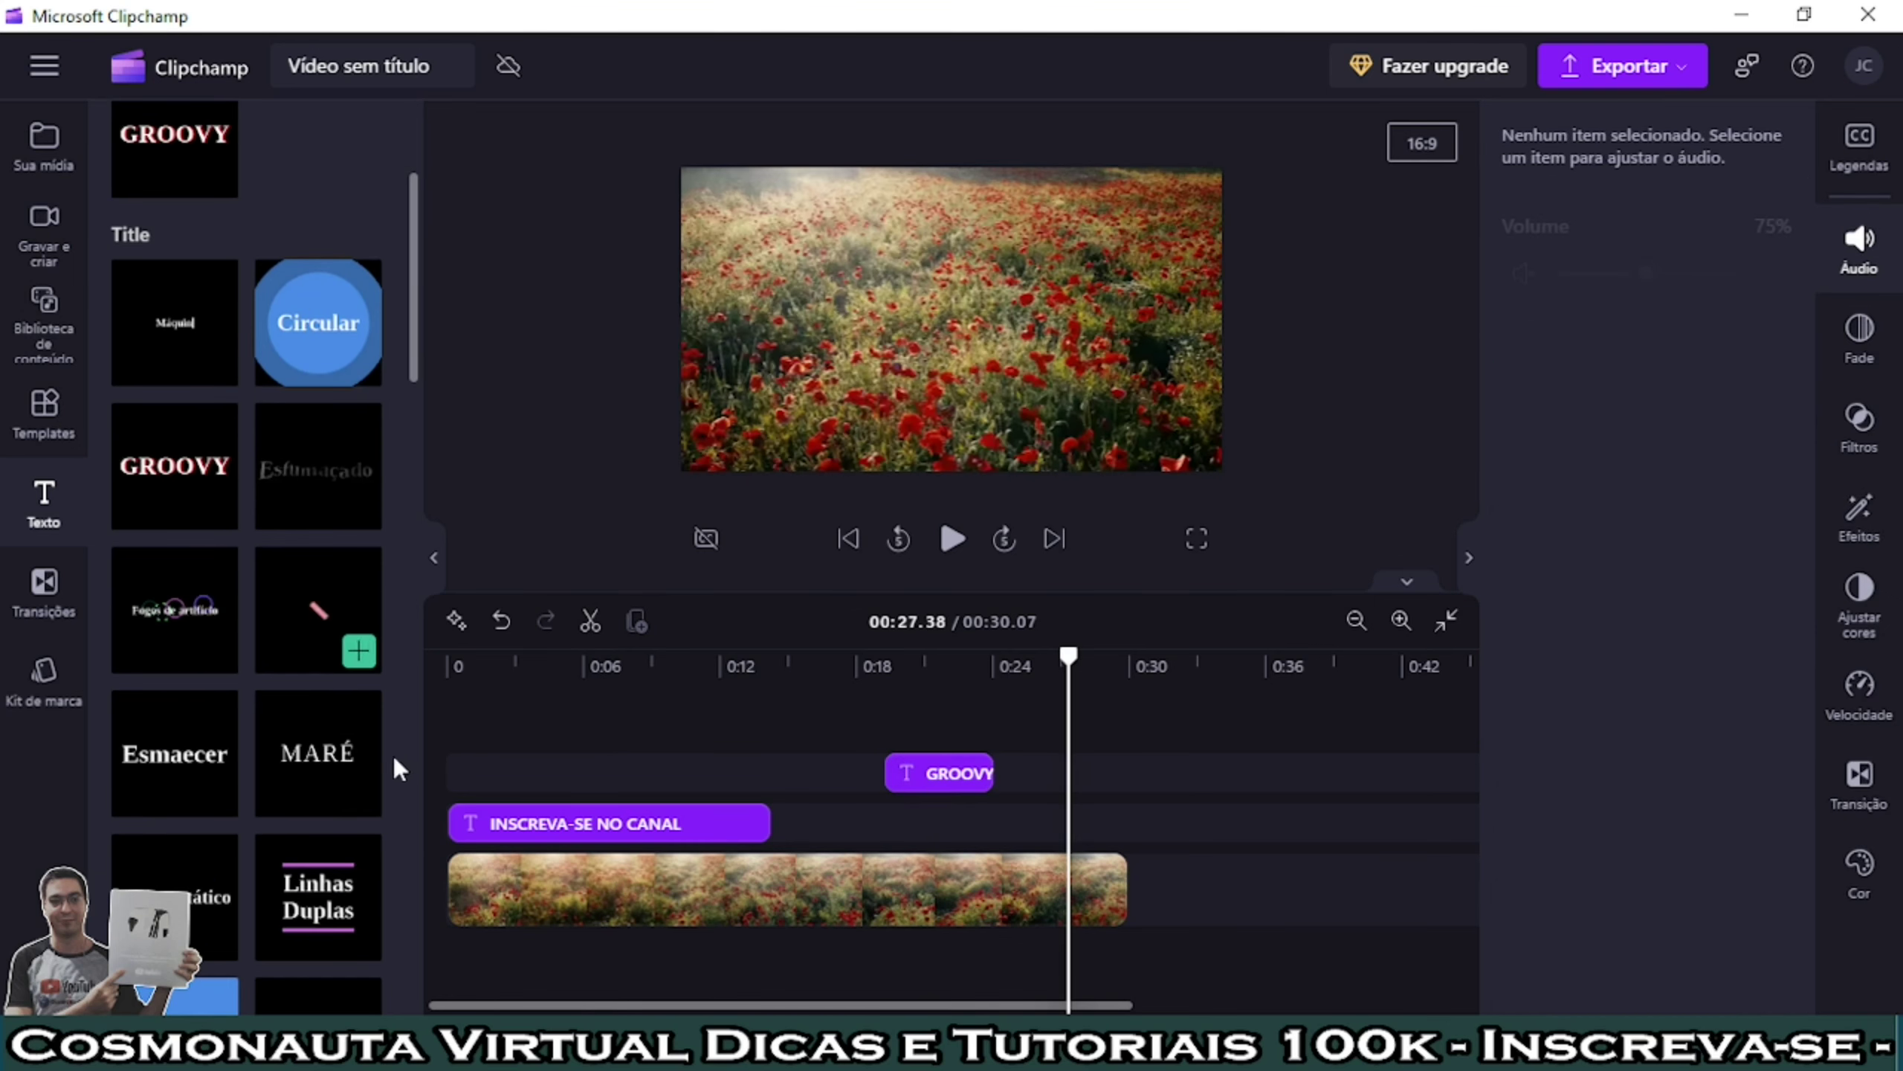
pyautogui.scroll(-5, 329, 793)
pyautogui.scroll(-3, 318, 798)
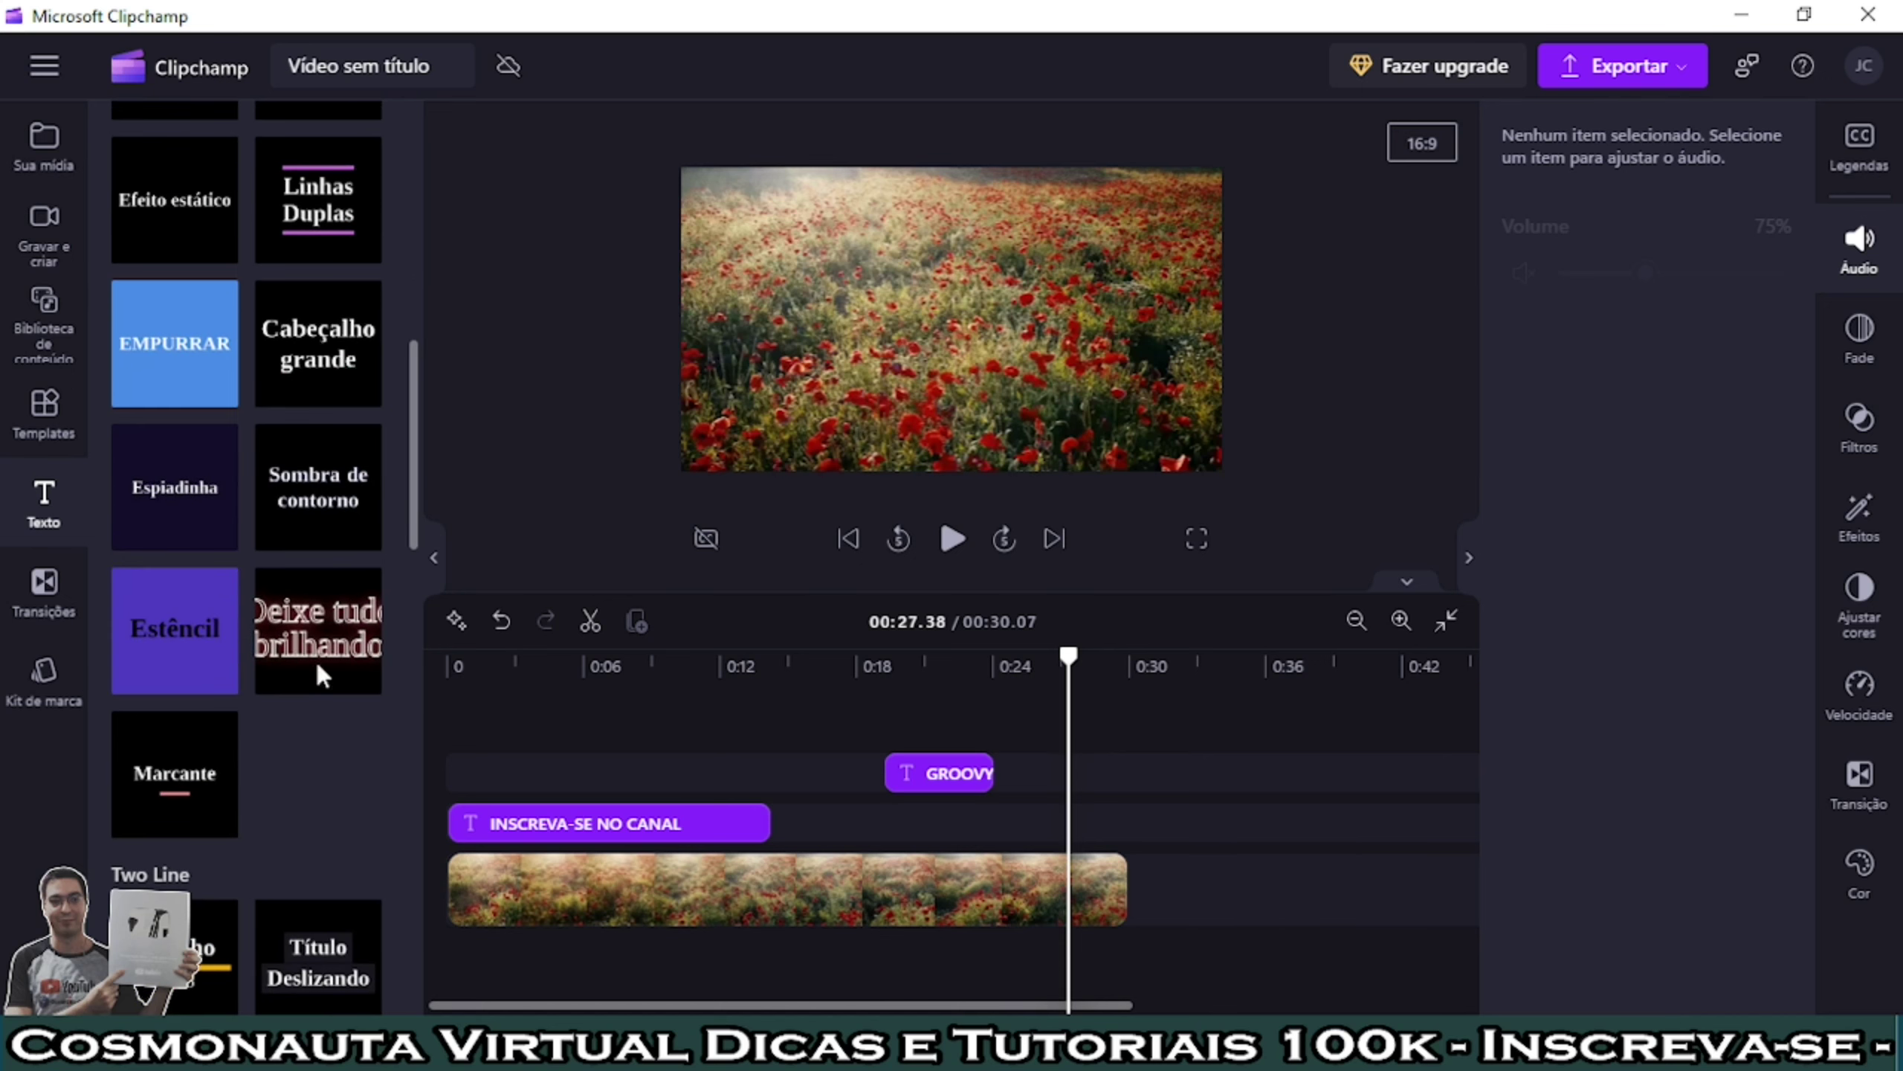
pyautogui.scroll(-3, 352, 780)
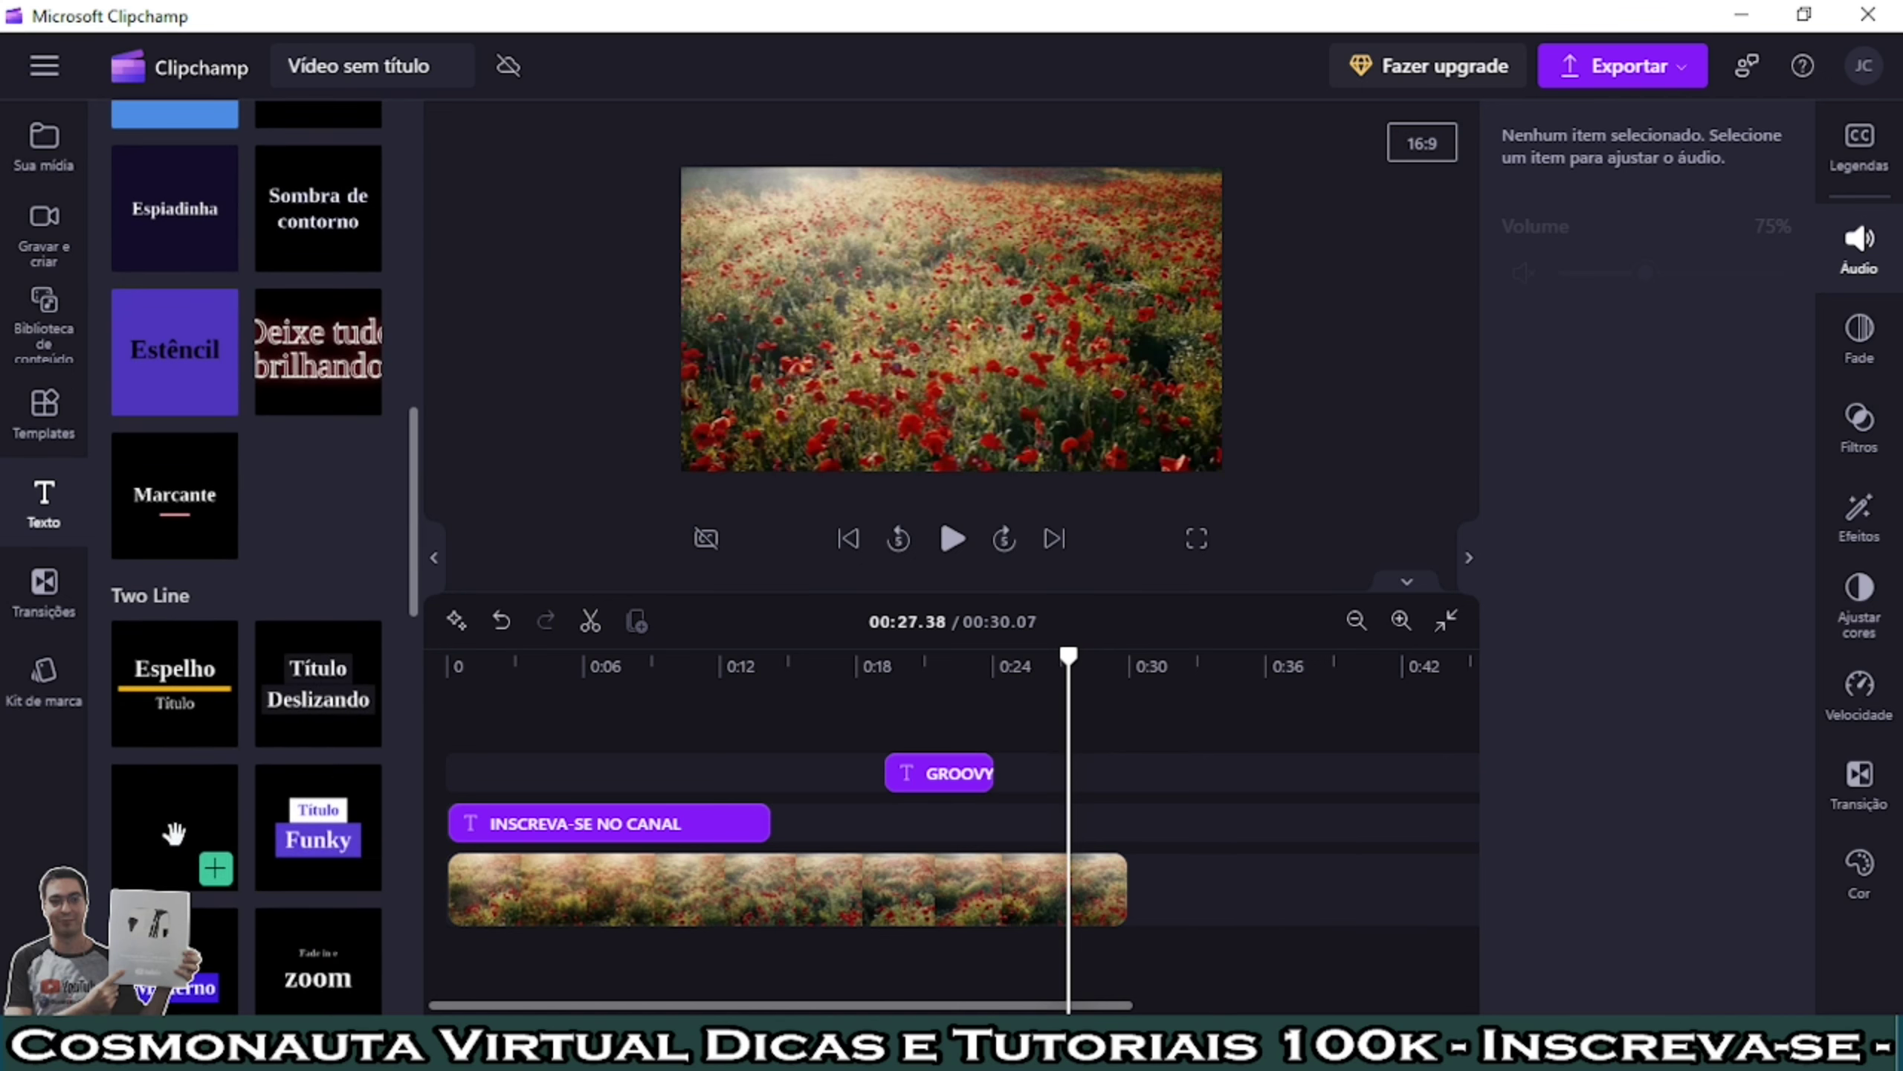
pyautogui.click(214, 877)
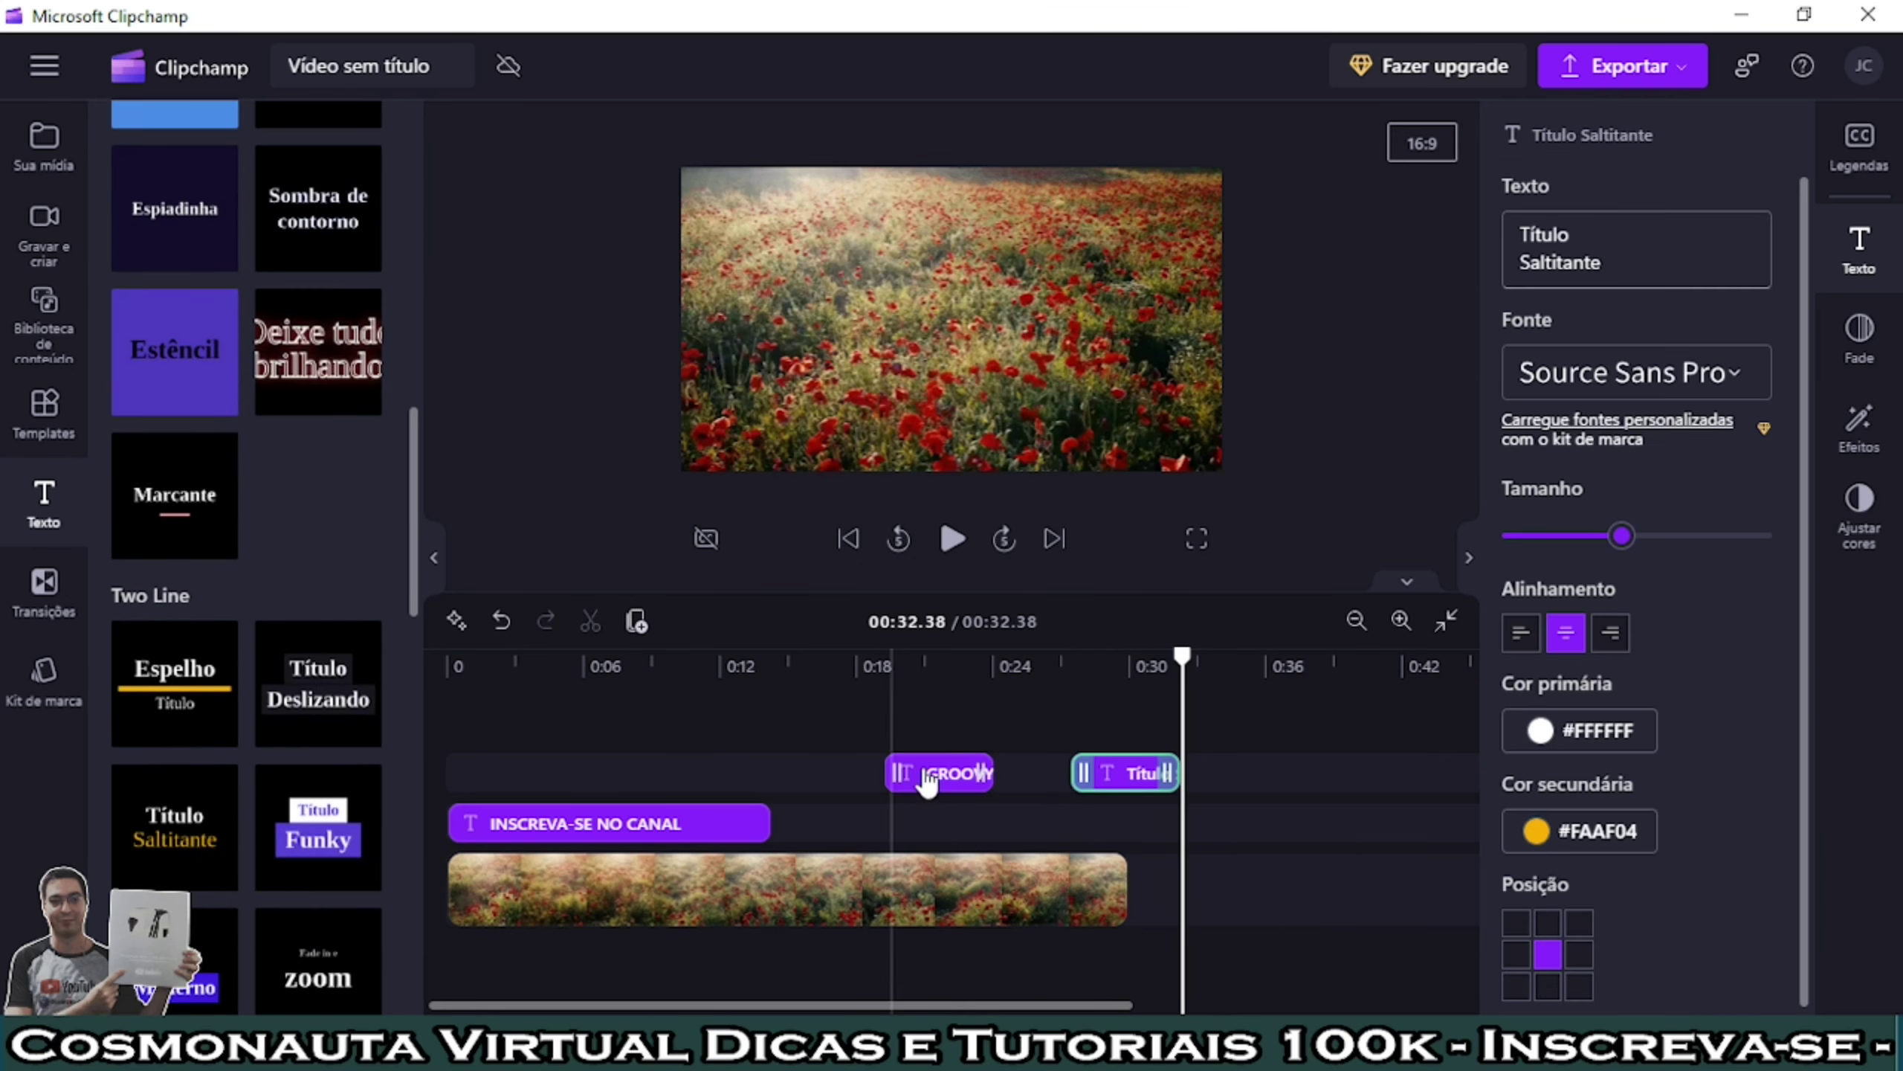
pyautogui.moveTo(1124, 773); pyautogui.dragTo(1056, 823)
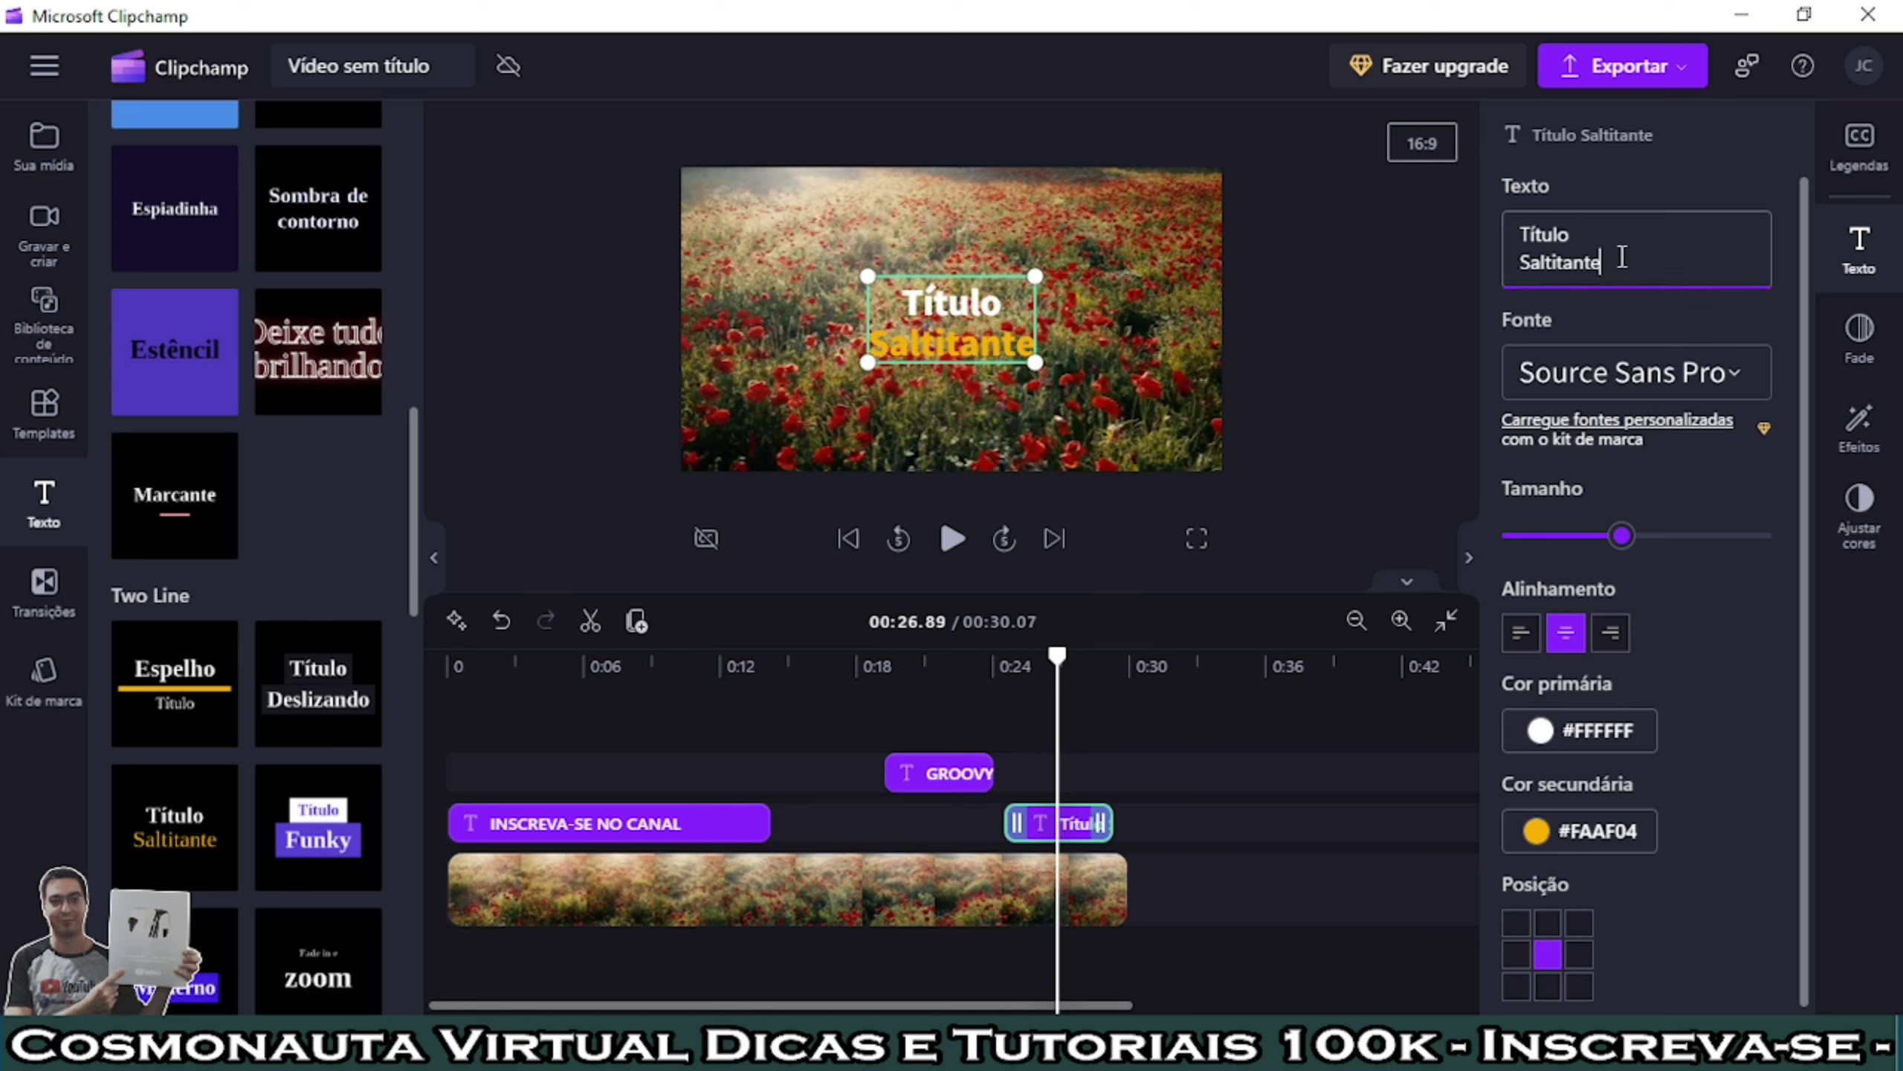
# Step: Clear the placeholder text of the Título Saltitante title
pyautogui.click(1526, 286)
pyautogui.press('BackSpace')
pyautogui.press('BackSpace')
pyautogui.press('BackSpace')
pyautogui.press('BackSpace')
pyautogui.press('BackSpace')
pyautogui.press('BackSpace')
pyautogui.press('BackSpace')
pyautogui.press('BackSpace')
pyautogui.press('BackSpace')
pyautogui.press('BackSpace')
pyautogui.press('BackSpace')
pyautogui.press('BackSpace')
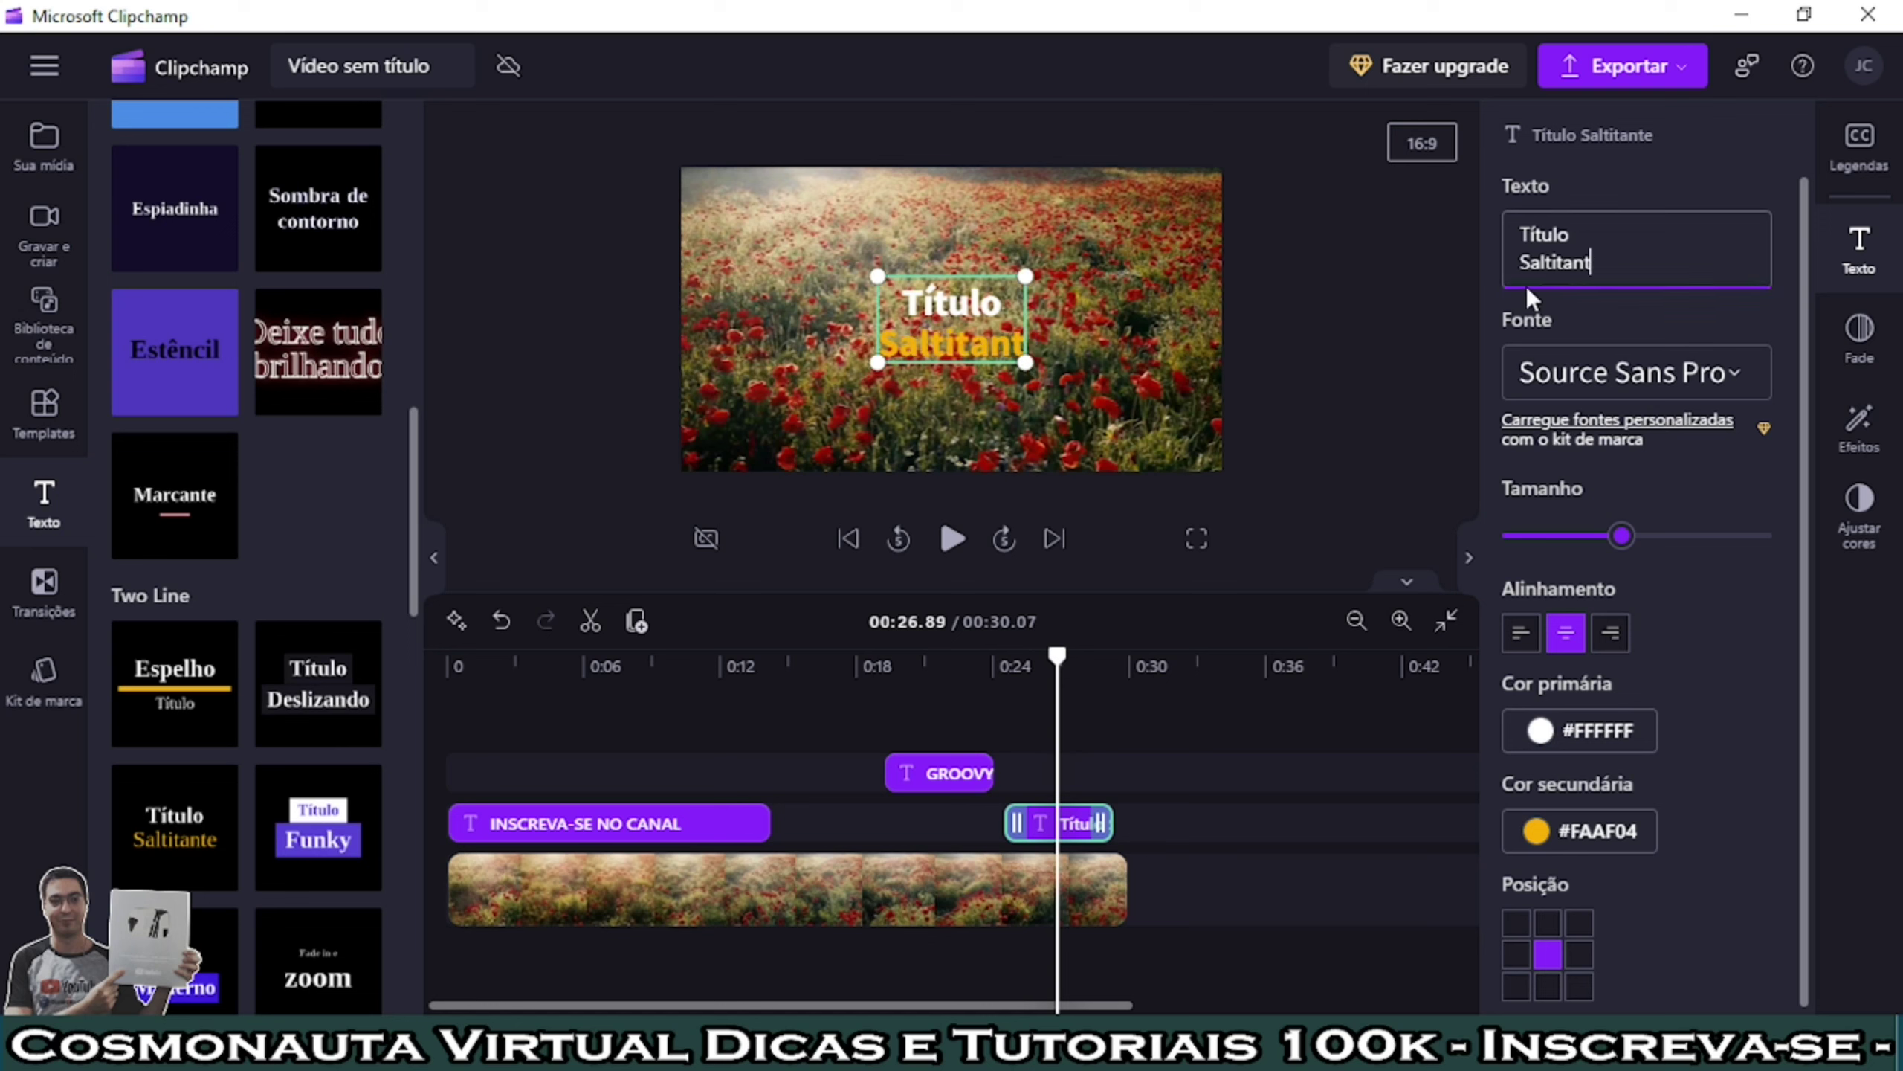
pyautogui.press('BackSpace')
pyautogui.press('BackSpace')
pyautogui.press('BackSpace')
pyautogui.press('BackSpace')
pyautogui.press('BackSpace')
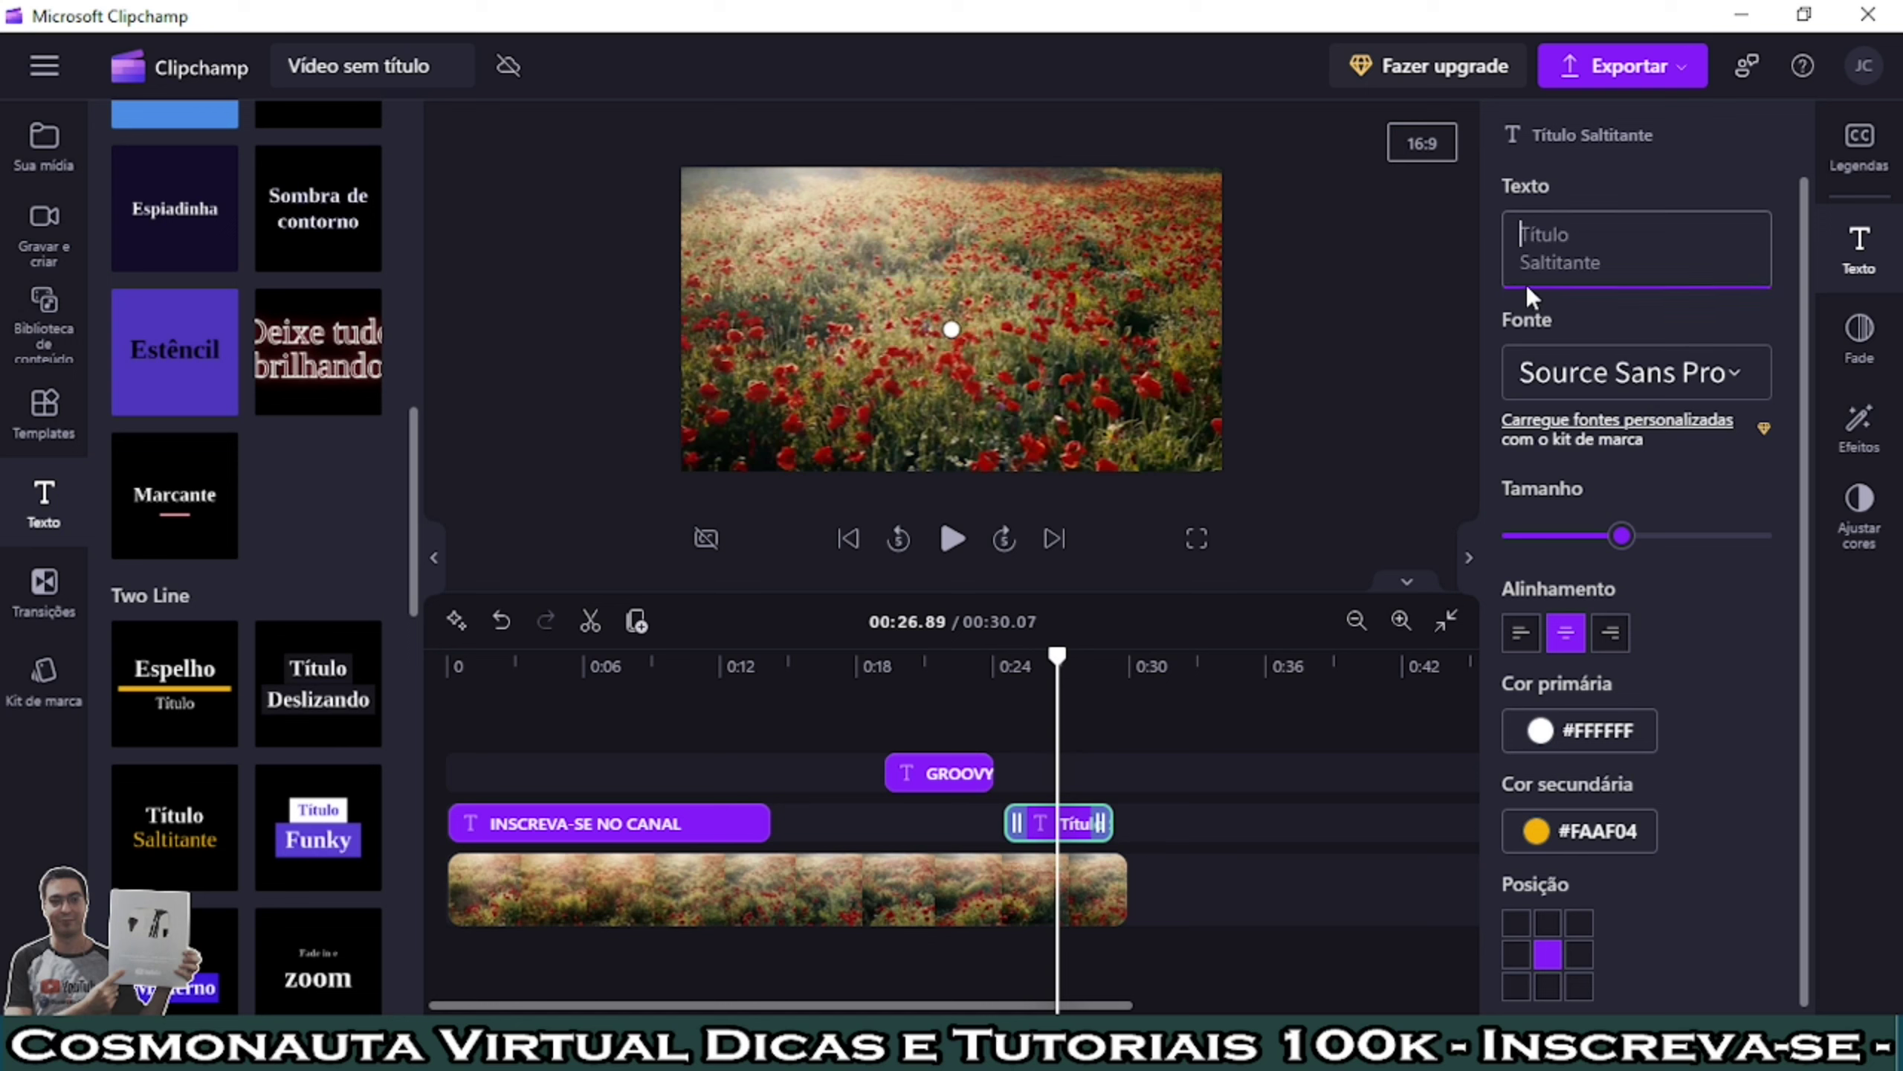